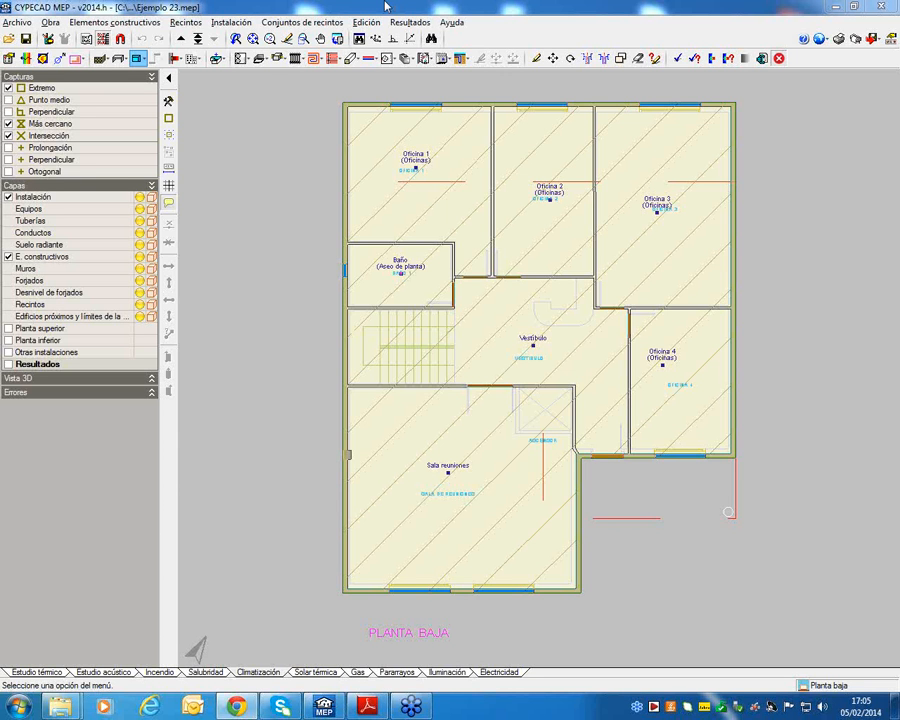
Open the project Plurifamiliar 8 viviendas_ini from the Demo Ruido 2-10-2013 folder on the desktop
left_click(16, 22)
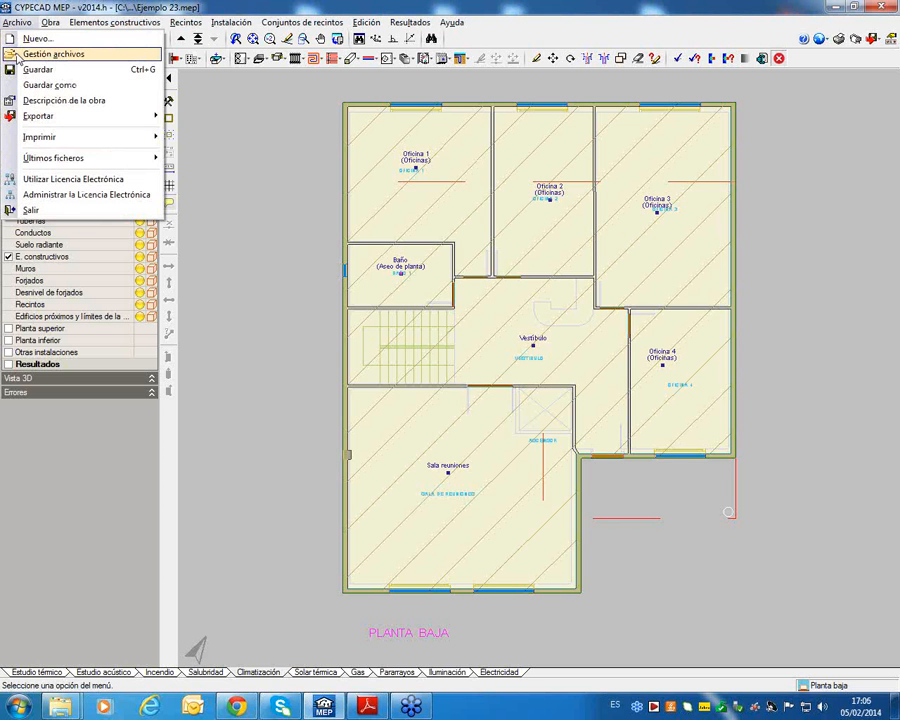
left_click(12, 53)
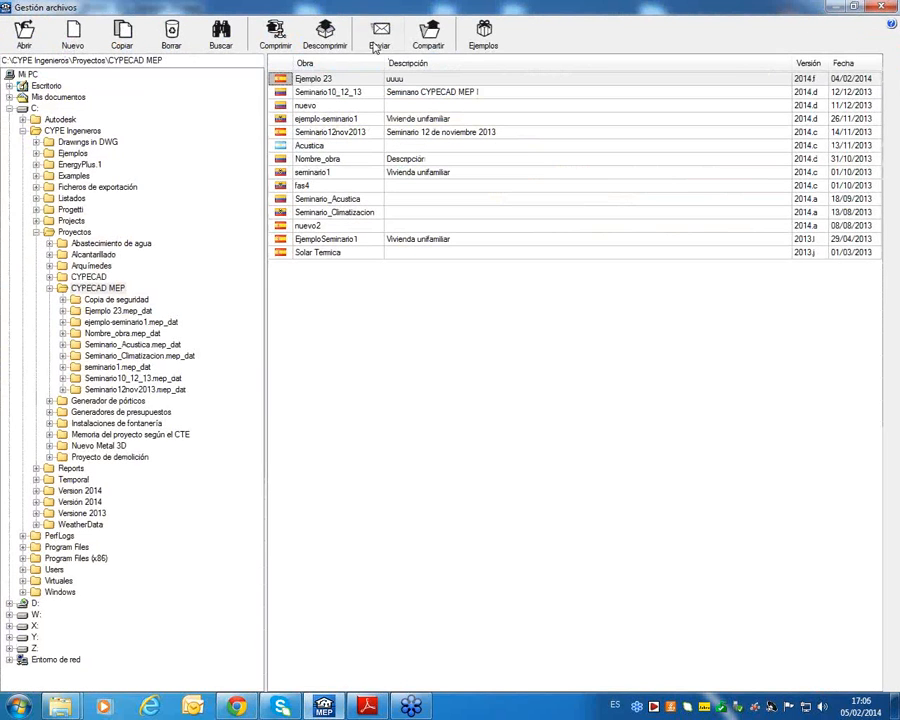
left_click(9, 85)
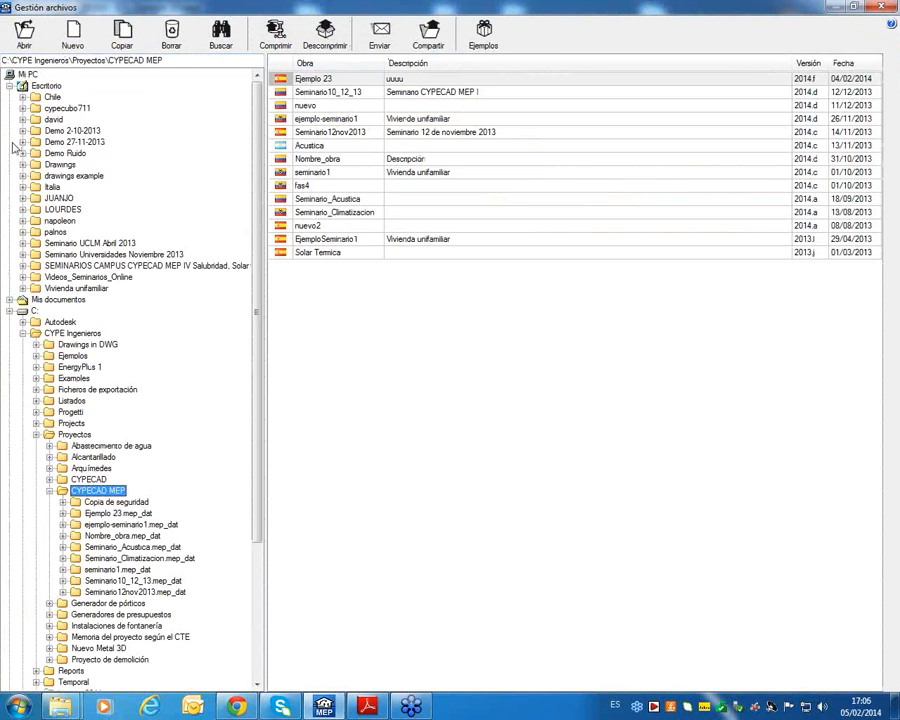
left_click(22, 131)
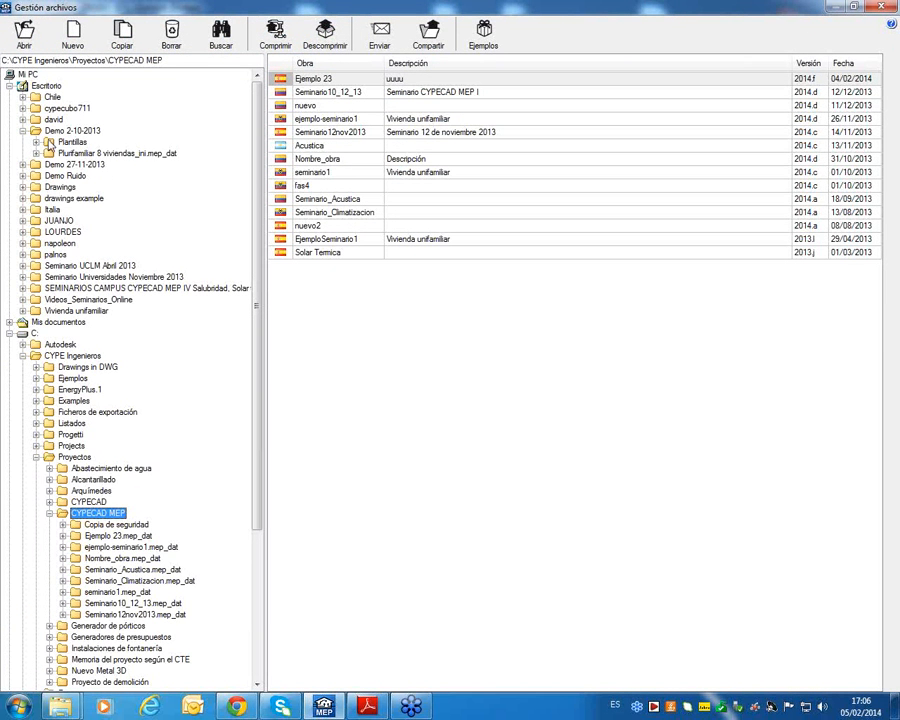
left_click(22, 119)
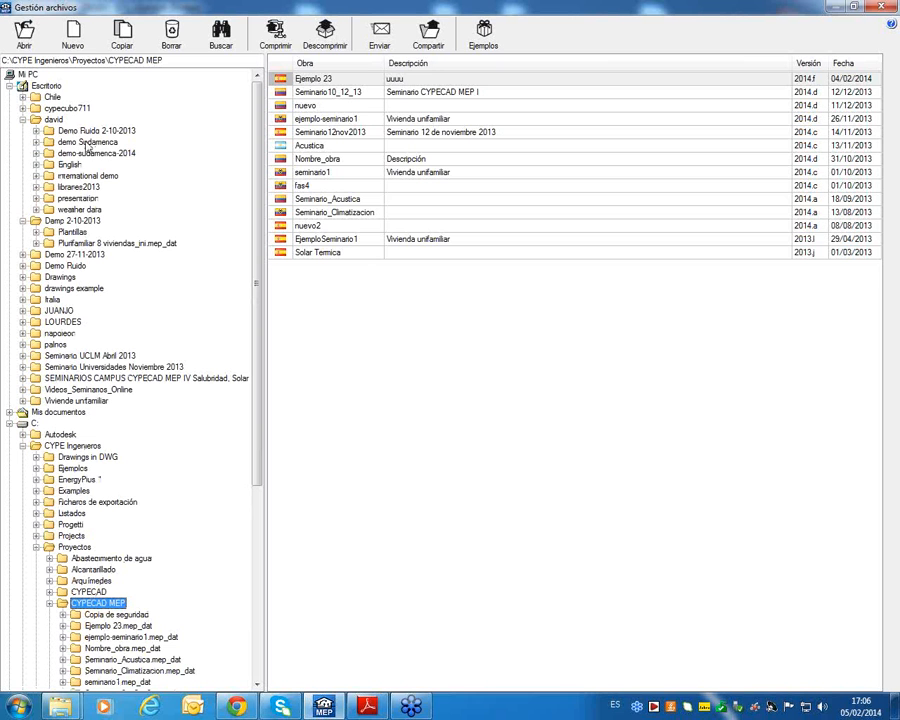
left_click(92, 131)
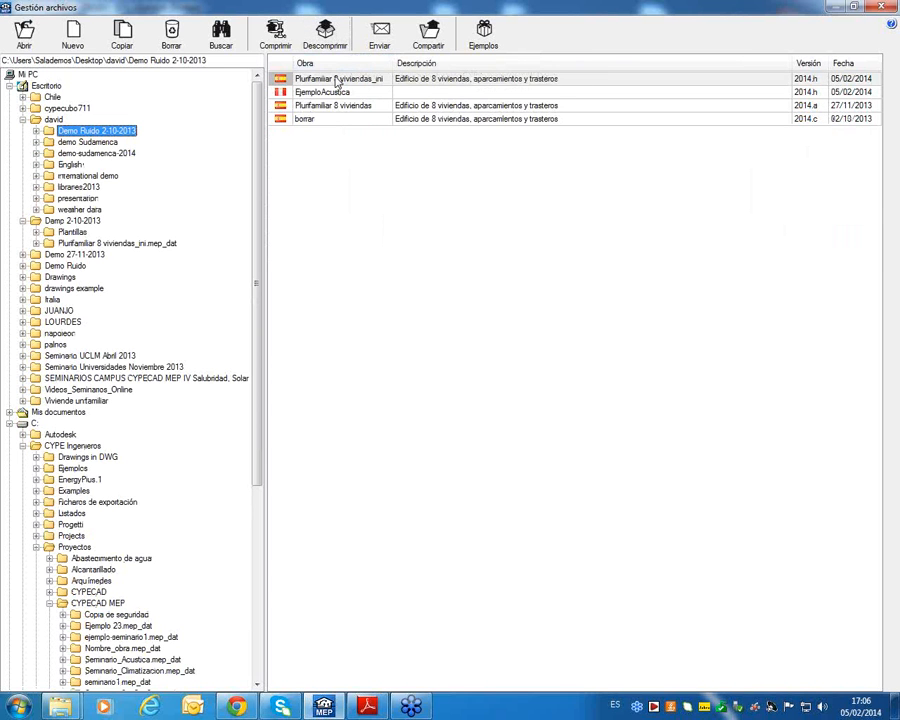
double_click(337, 80)
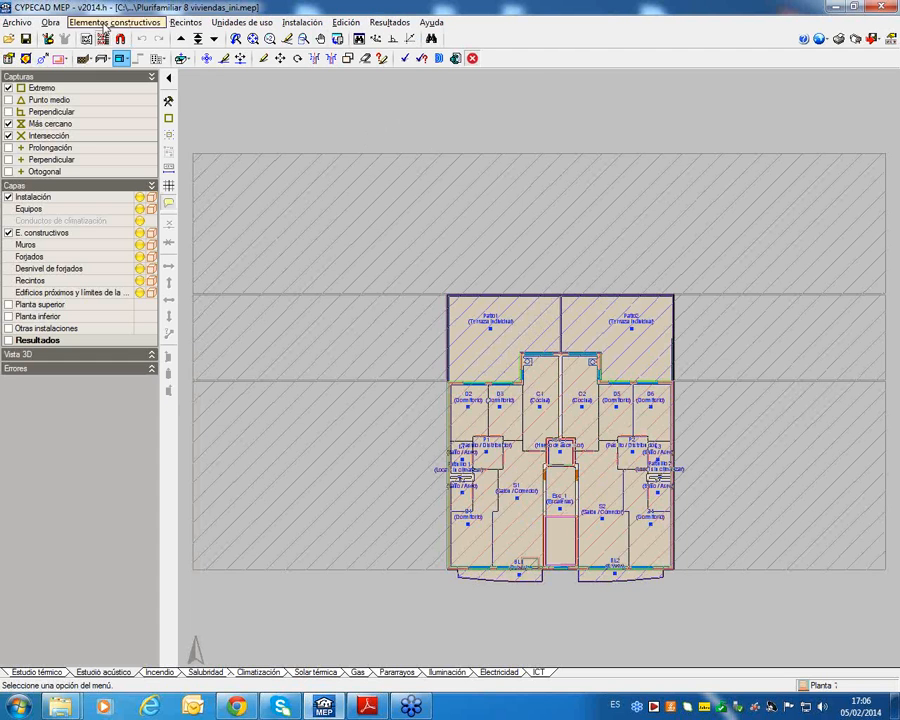
Accept Plurifamiliar as the project's building type
left_click(58, 24)
left_click(80, 38)
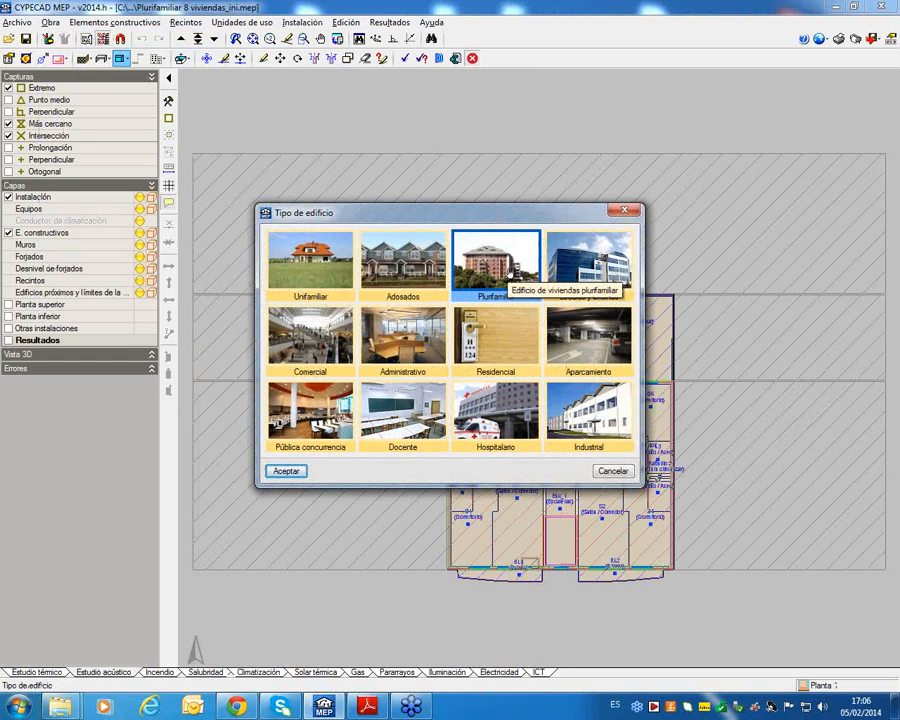
left_click(289, 470)
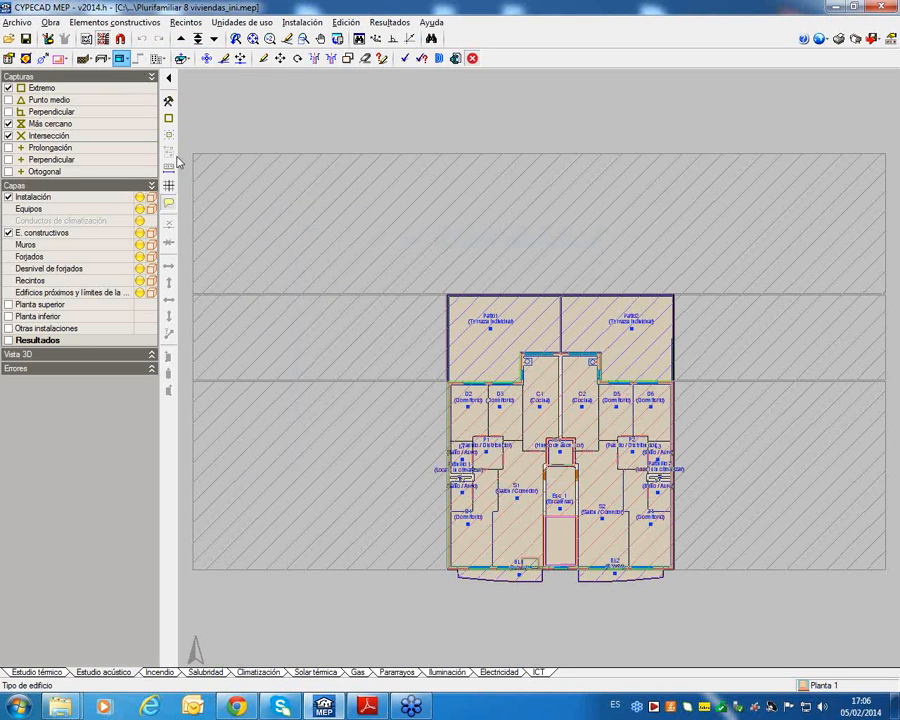
Review the settings of dwelling types A and B in the building's units of use and accept them
left_click(46, 22)
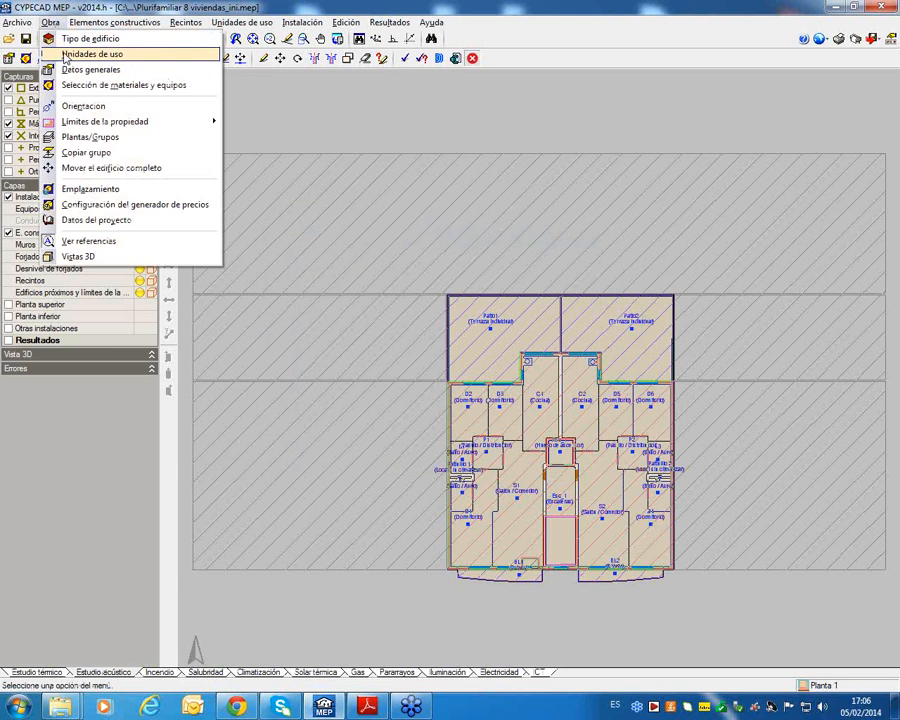
left_click(66, 54)
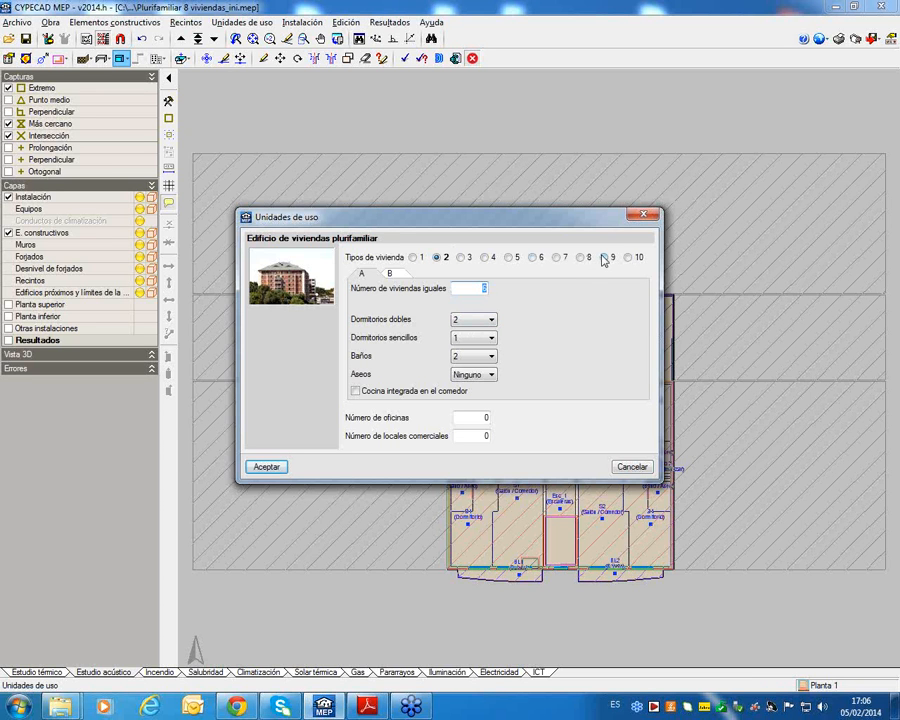
left_click(388, 274)
left_click(370, 274)
left_click(482, 287)
left_click(394, 274)
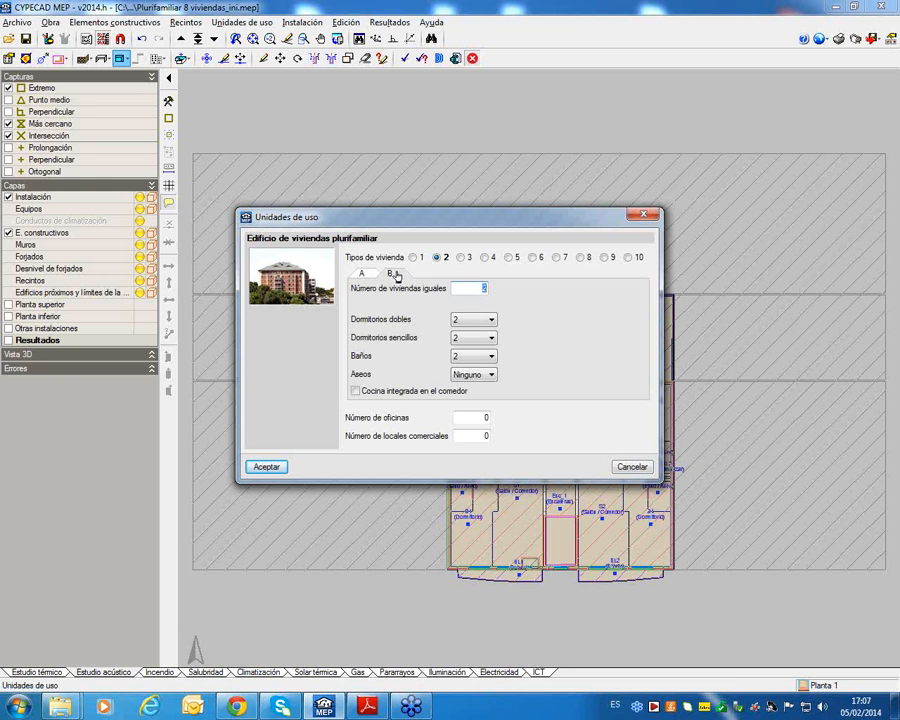
left_click(368, 273)
left_click(263, 466)
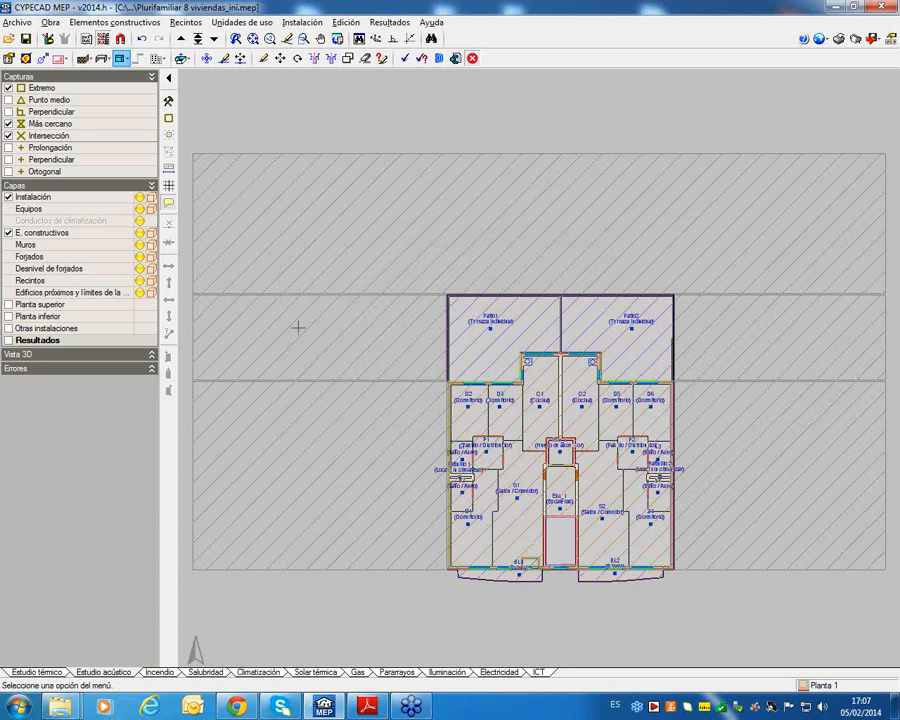
Examine the whole building and its neighbouring volumes in the 3D view from several angles, then close the view
left_click(50, 22)
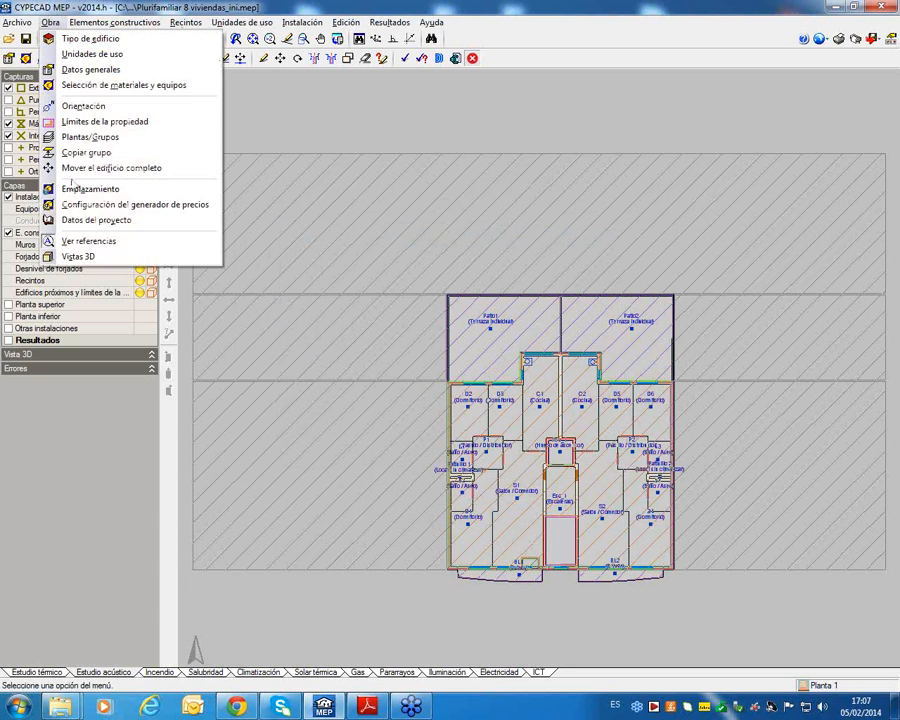
left_click(80, 256)
left_click(346, 384)
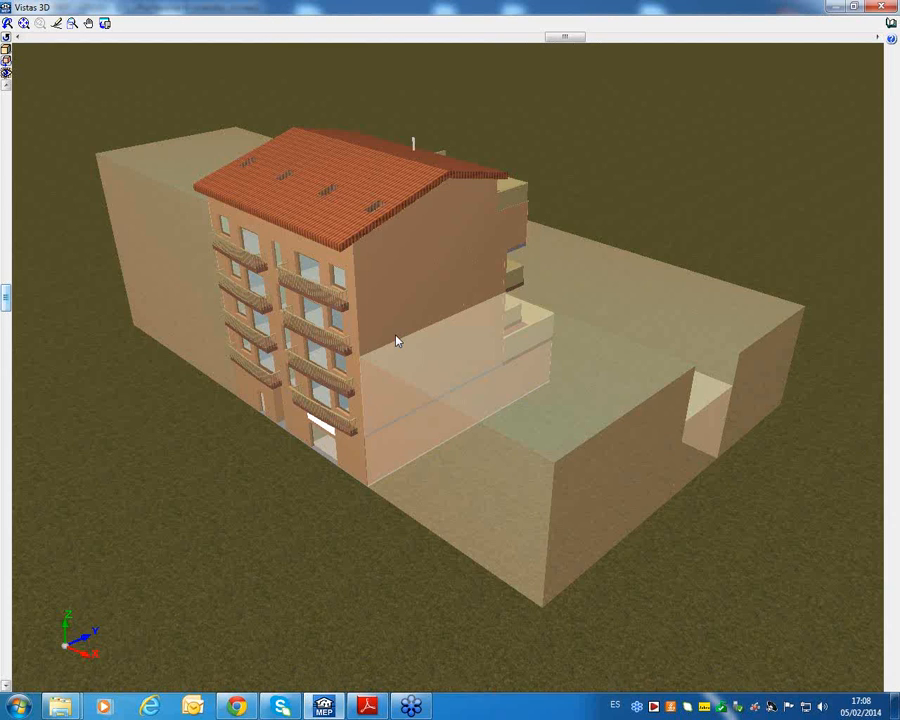
left_click_drag(394, 309, 597, 370)
left_click_drag(464, 306, 614, 212)
scroll(446, 257, "up", 6)
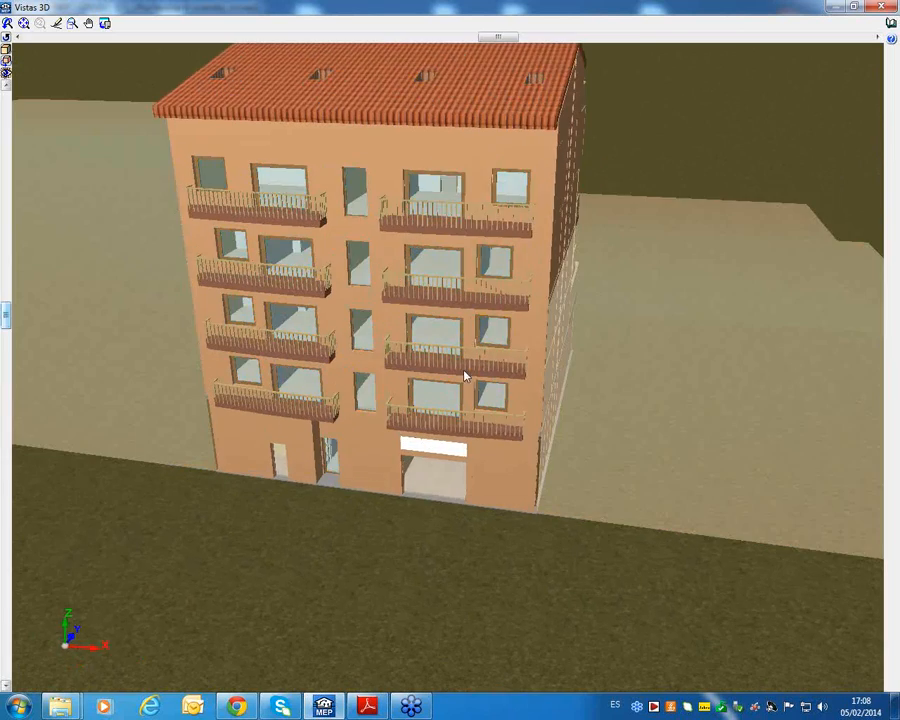
left_click_drag(443, 455, 600, 404)
left_click_drag(554, 381, 670, 380)
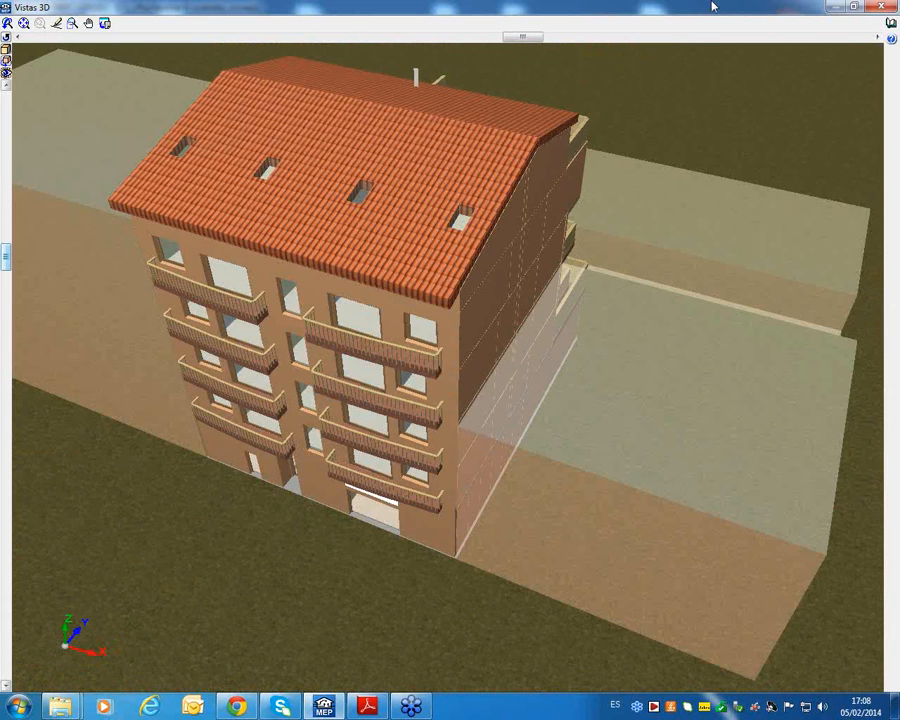
left_click(881, 8)
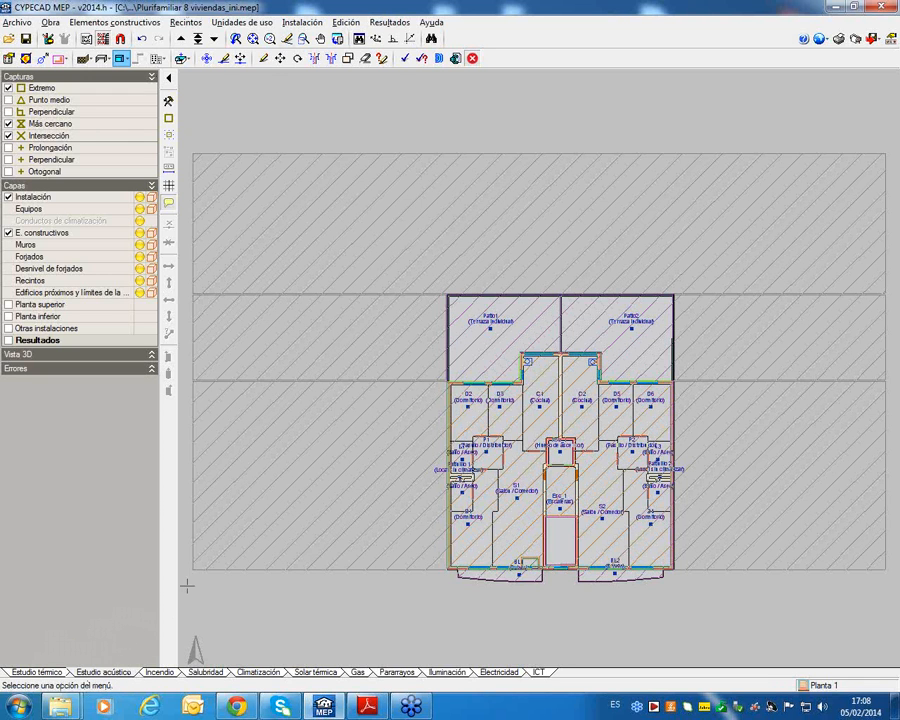
Open the acoustic study's general data and check the magnitudes available for interior airborne noise insulation
left_click(45, 24)
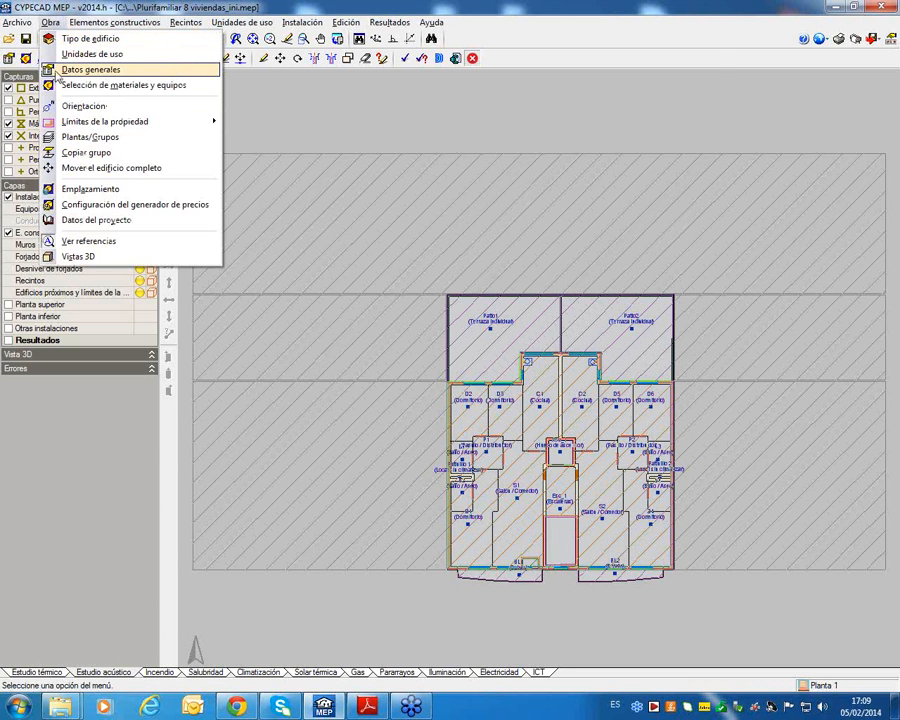
left_click(60, 70)
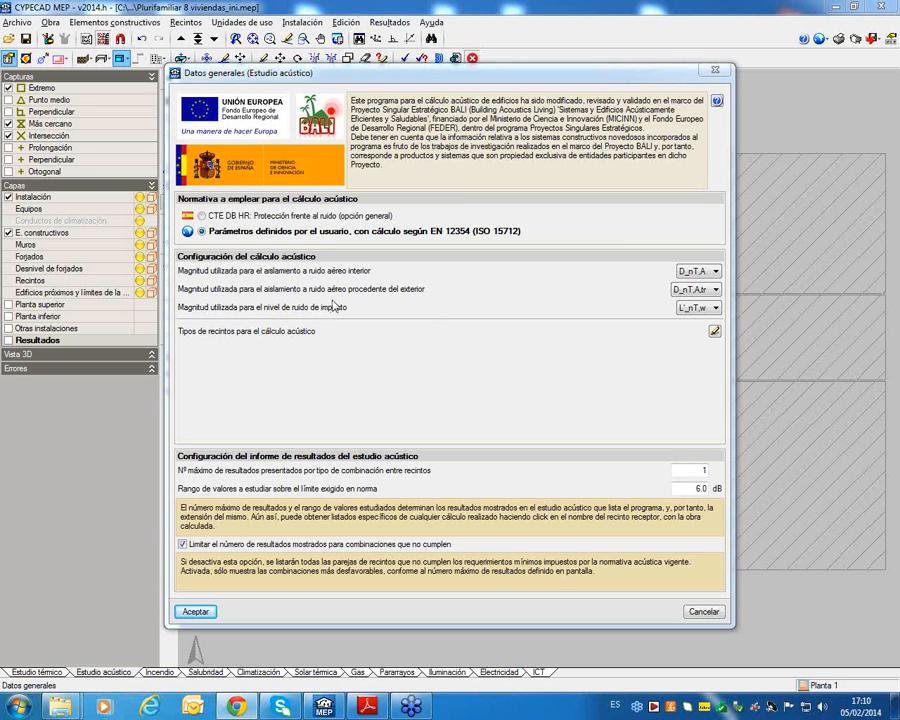
left_click(715, 272)
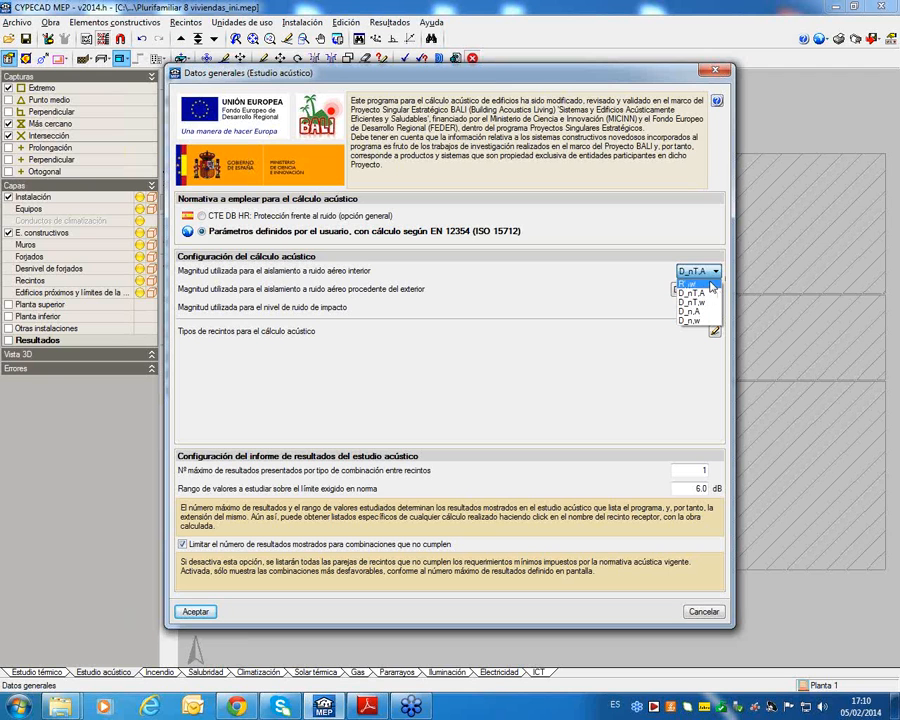
left_click(718, 276)
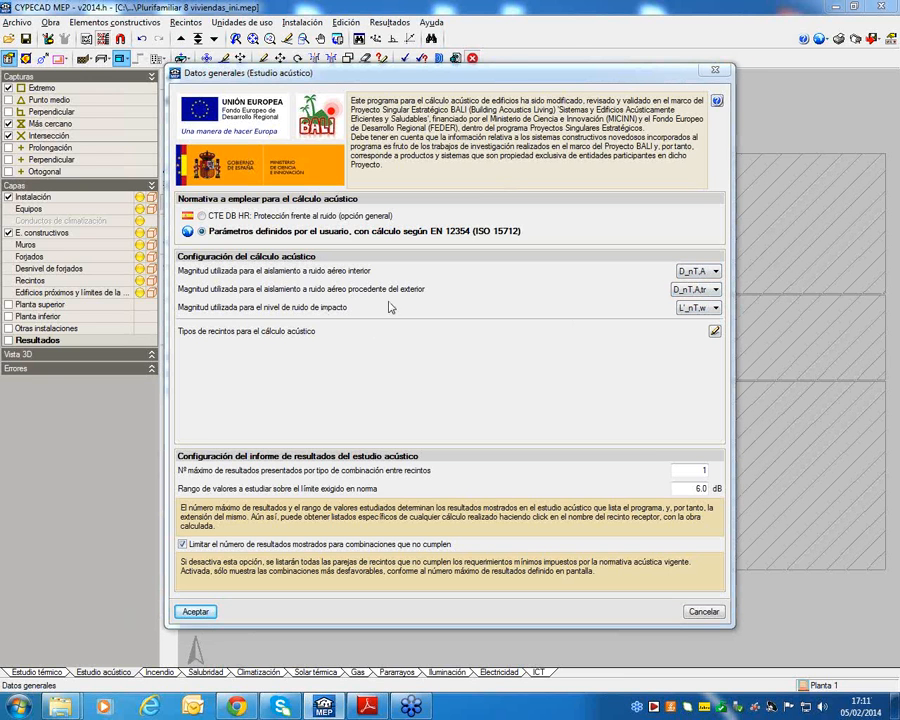
Add an acoustic room type with reference Protegido that acts as a receiver of exterior airborne noise
left_click(714, 331)
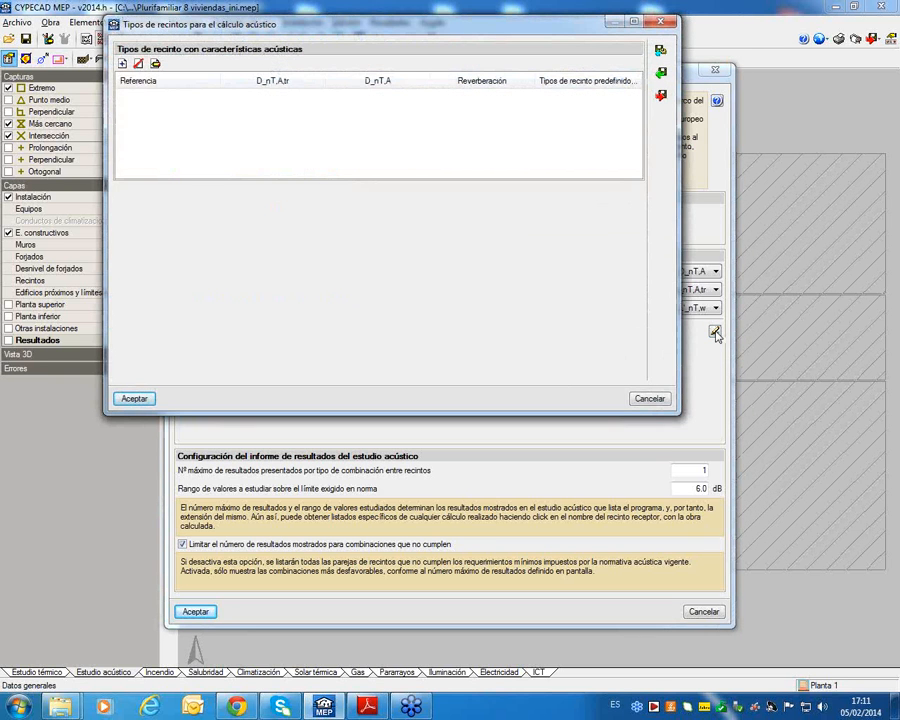
left_click_drag(211, 23, 298, 91)
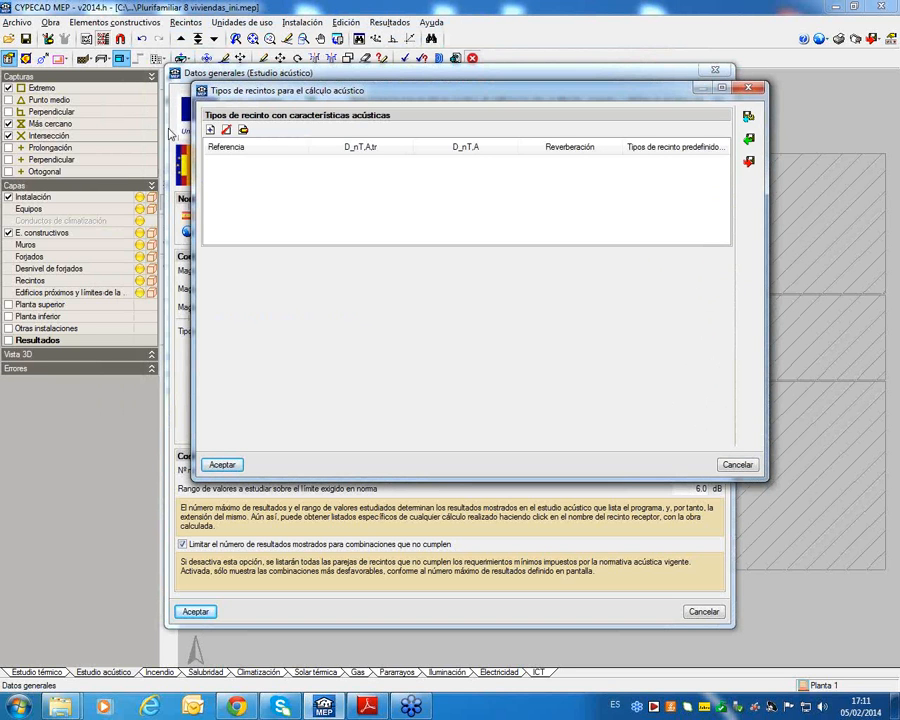
left_click(208, 129)
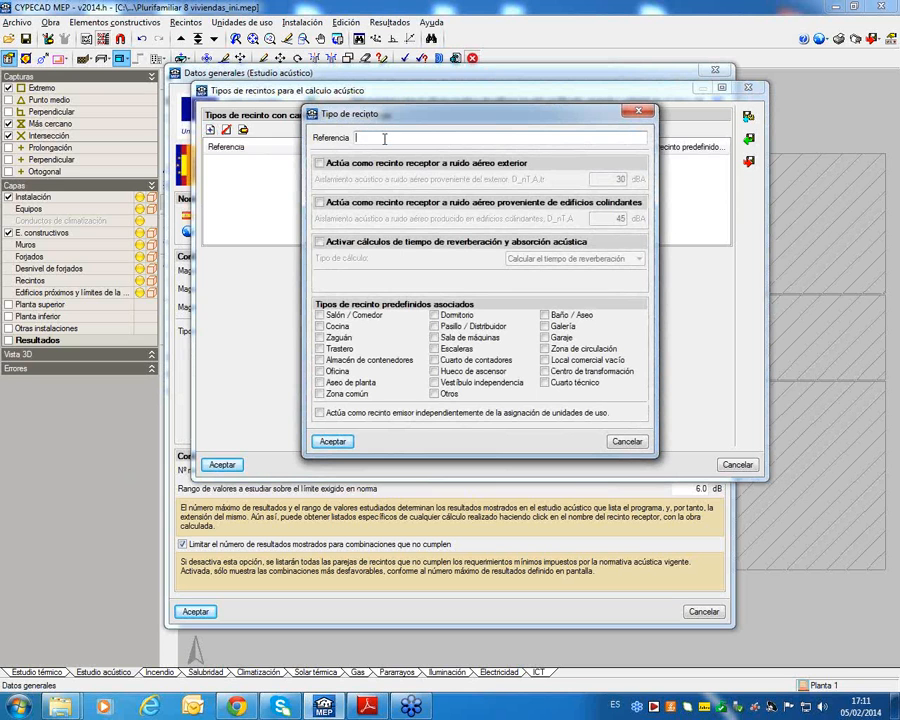
type("Protegido")
left_click(465, 170)
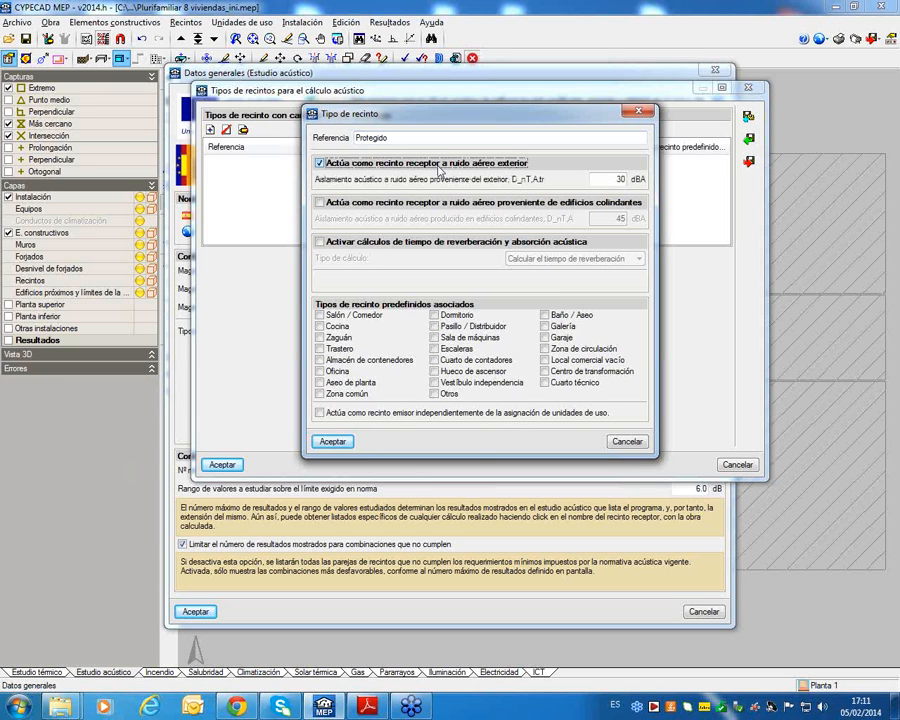
Set the Protegido type's exterior airborne noise insulation D_nT,A,tr to 32 dBA
double_click(620, 179)
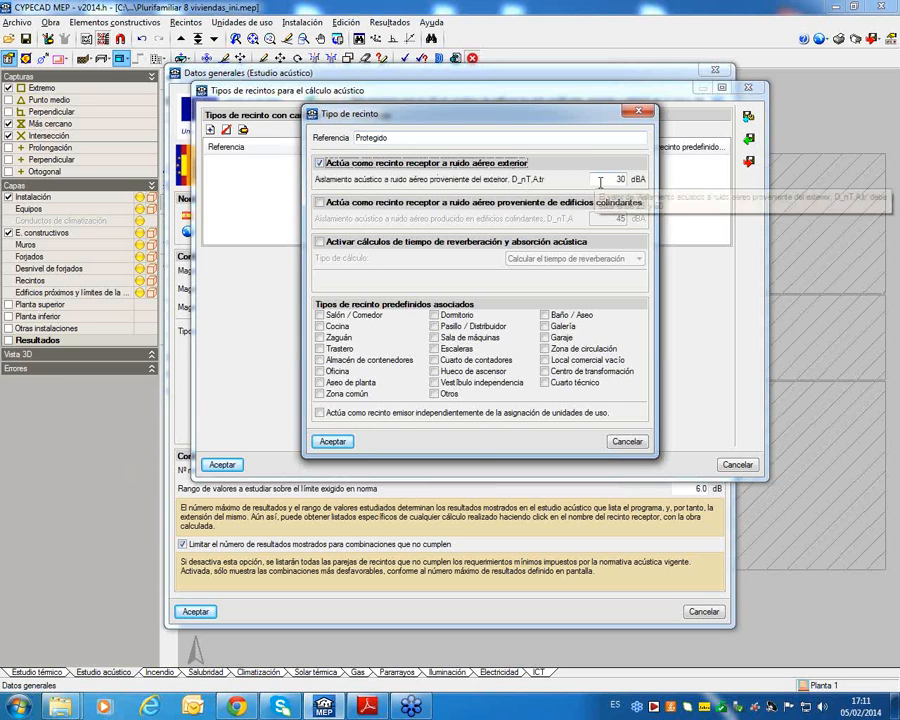
left_click(617, 180)
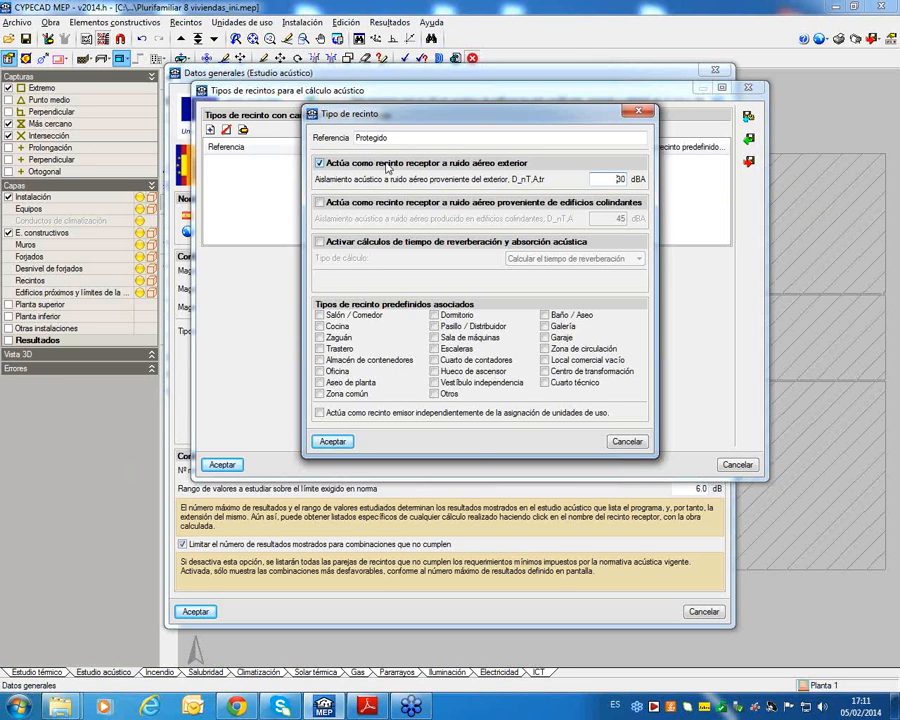
double_click(618, 179)
type("32")
double_click(619, 179)
Make Protegido a receiver of noise from adjoining buildings, associate Salón / Comedor and Dormitorio with it, and accept the type
left_click(470, 202)
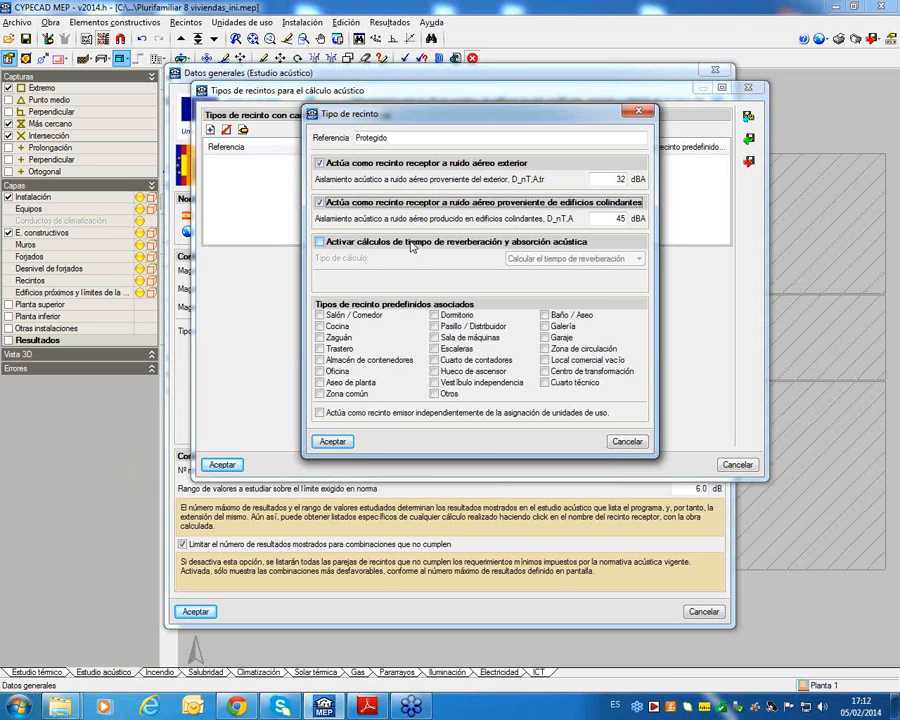
left_click(351, 316)
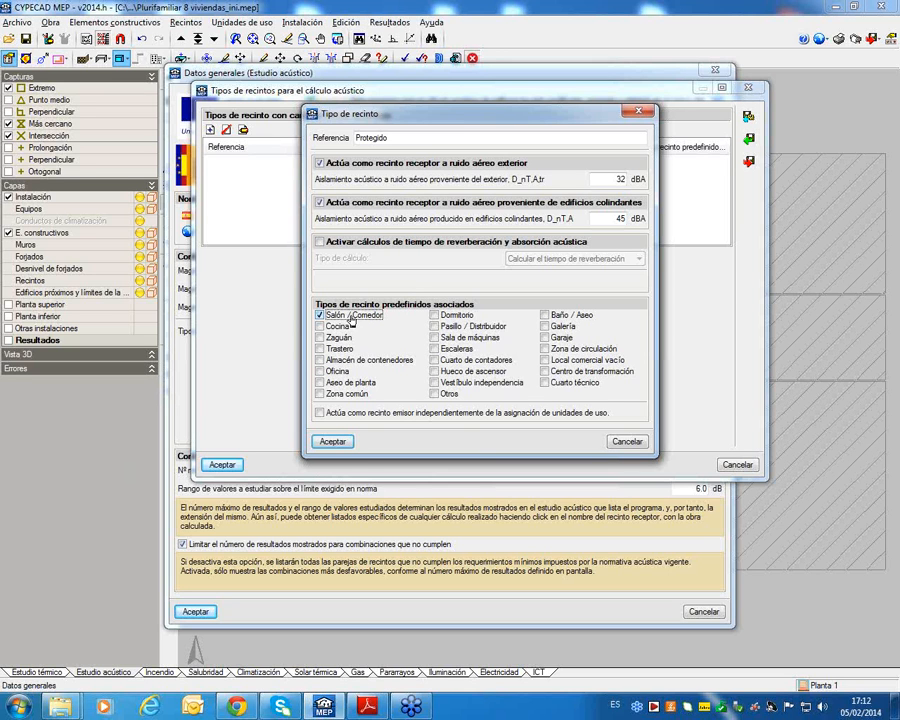
left_click(455, 316)
left_click(333, 442)
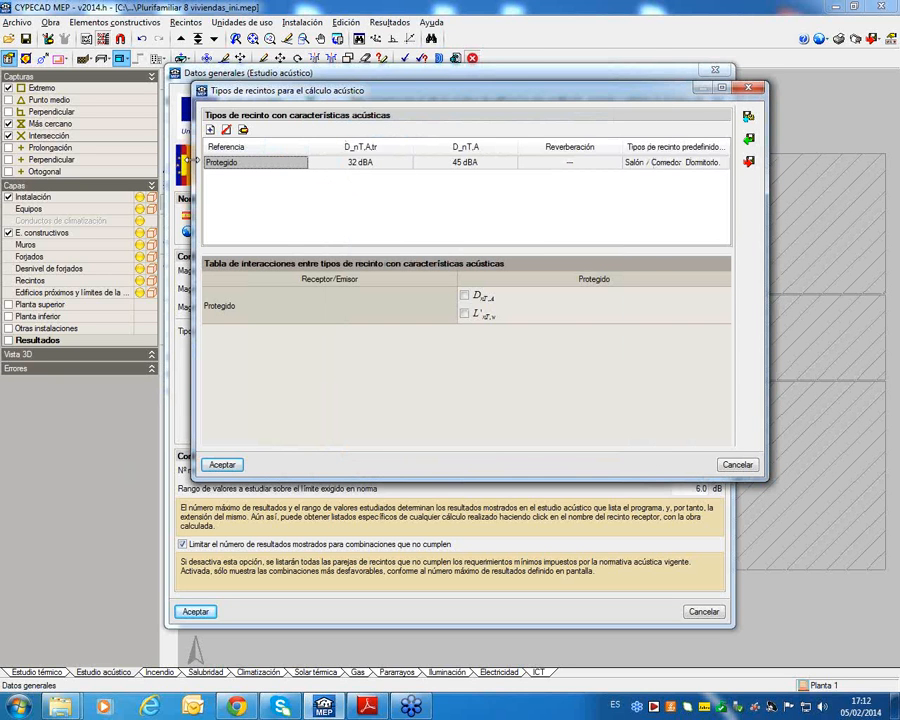
Add an acoustic room type with reference Habitable that acts as a receiver of airborne noise from adjoining buildings
left_click(210, 130)
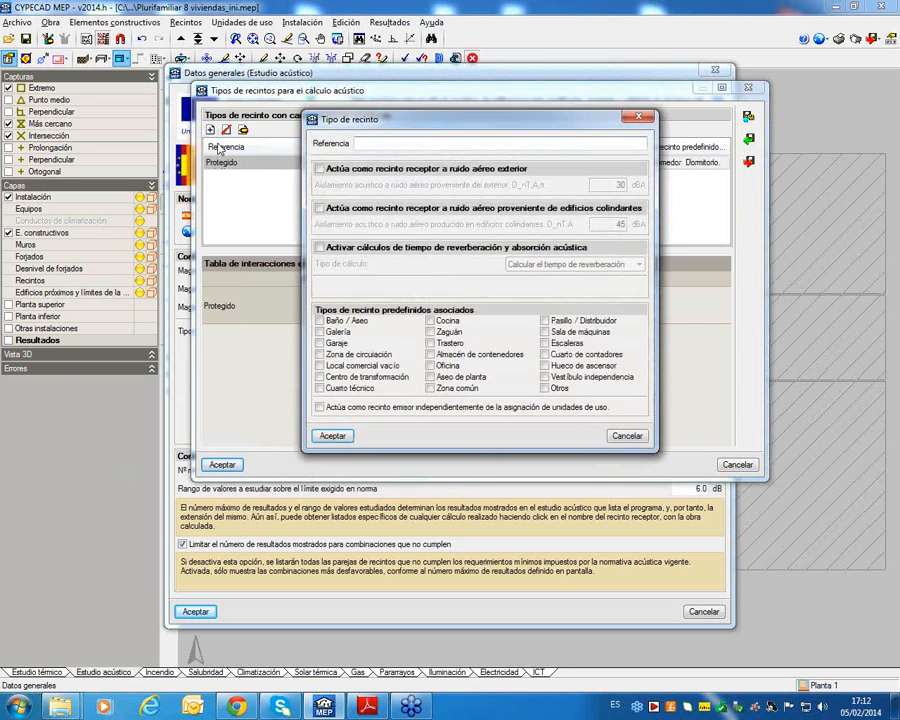
type("Habitable")
left_click(320, 208)
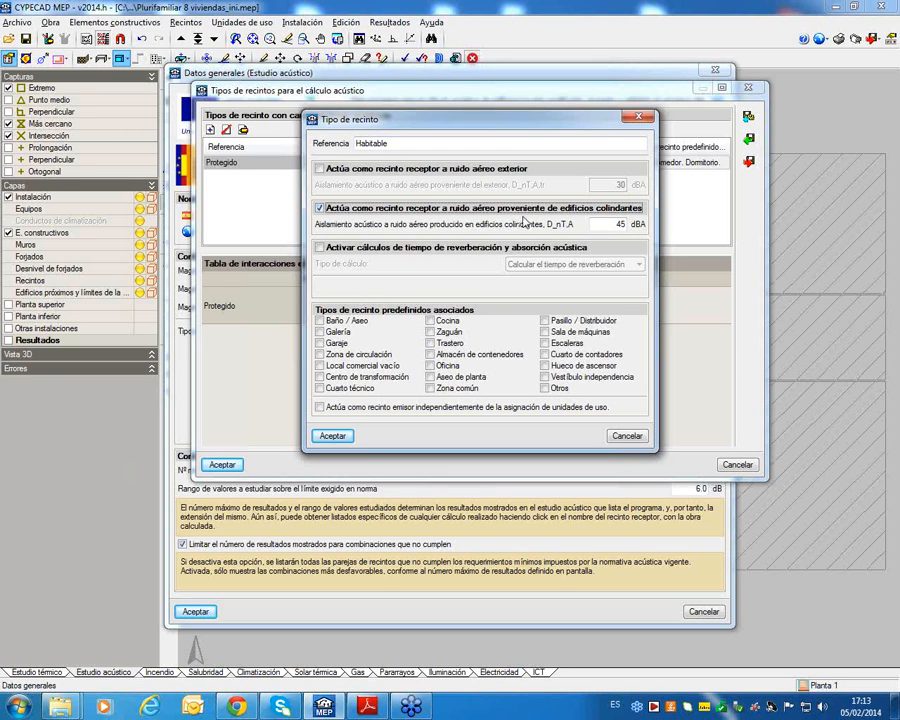
double_click(612, 225)
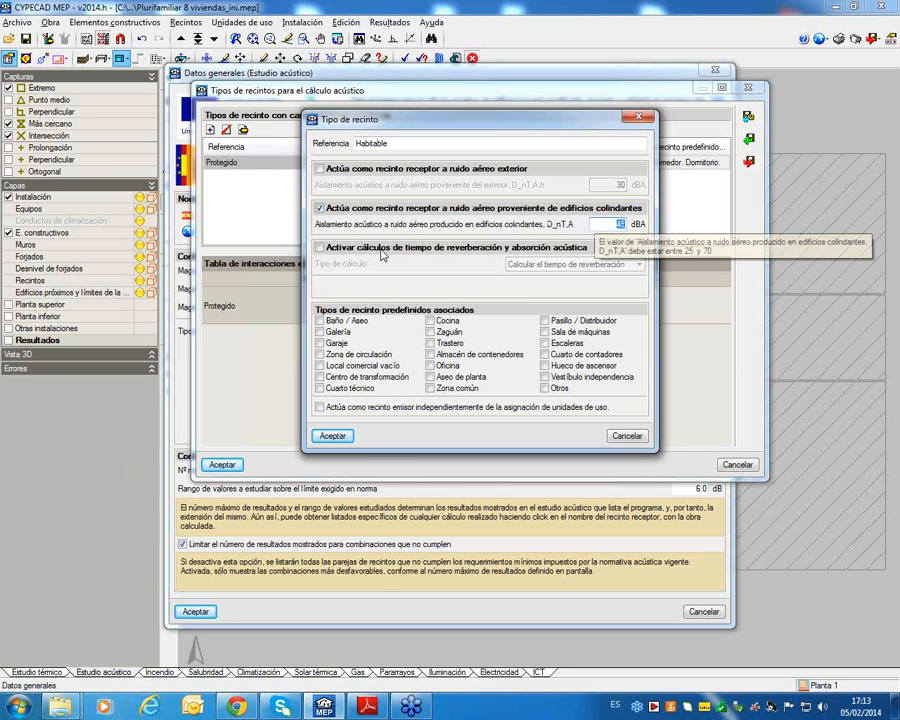
Associate Baño / Aseo, Galería, Cocina and Pasillo / Distribuidor with the Habitable type and accept it
left_click(338, 322)
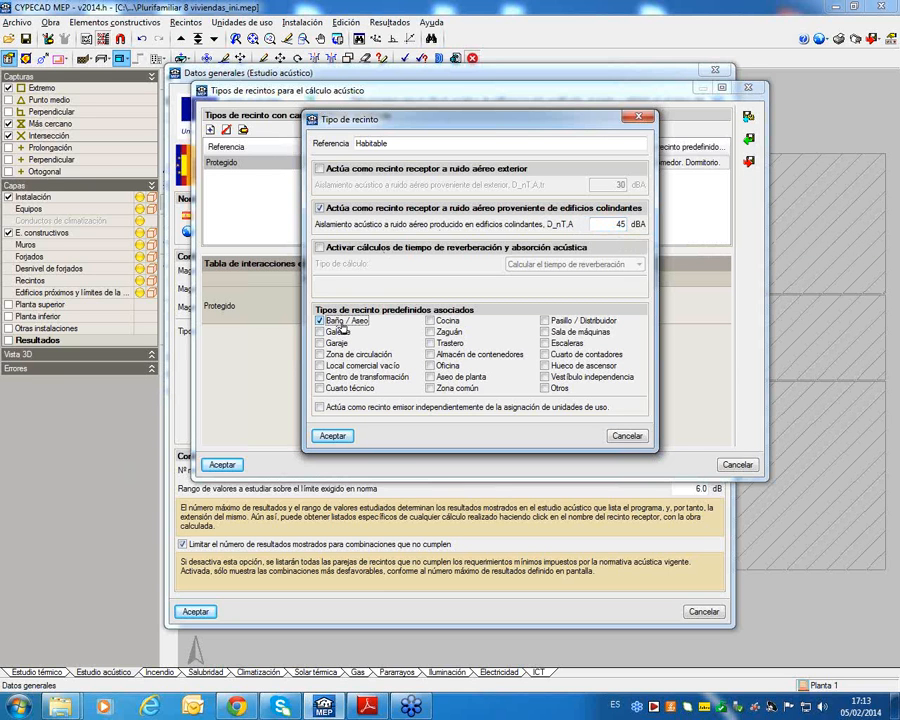
left_click(337, 331)
left_click(431, 321)
left_click(573, 322)
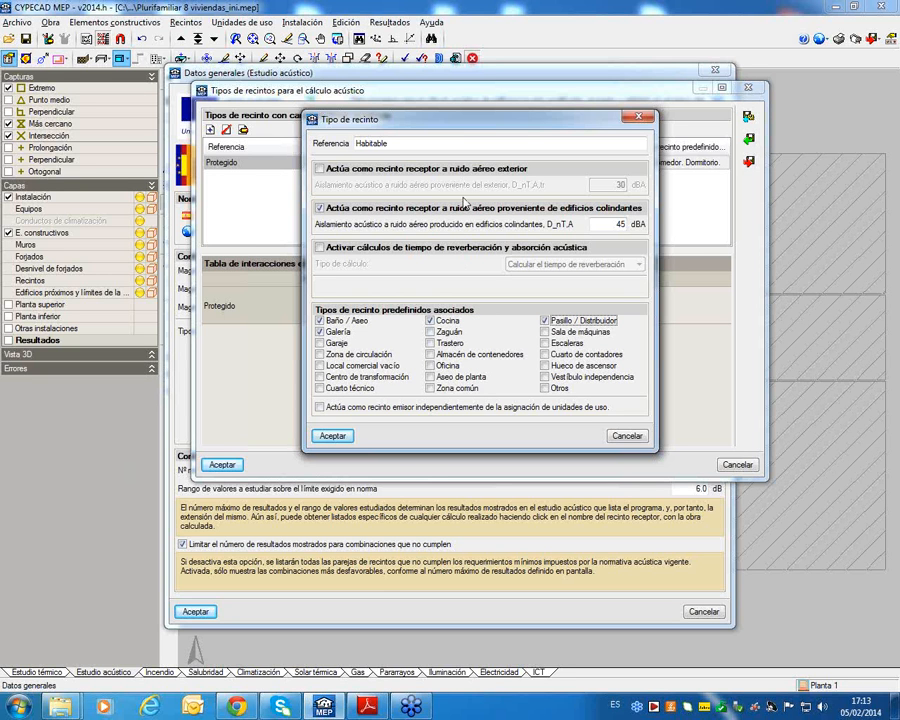
left_click(334, 436)
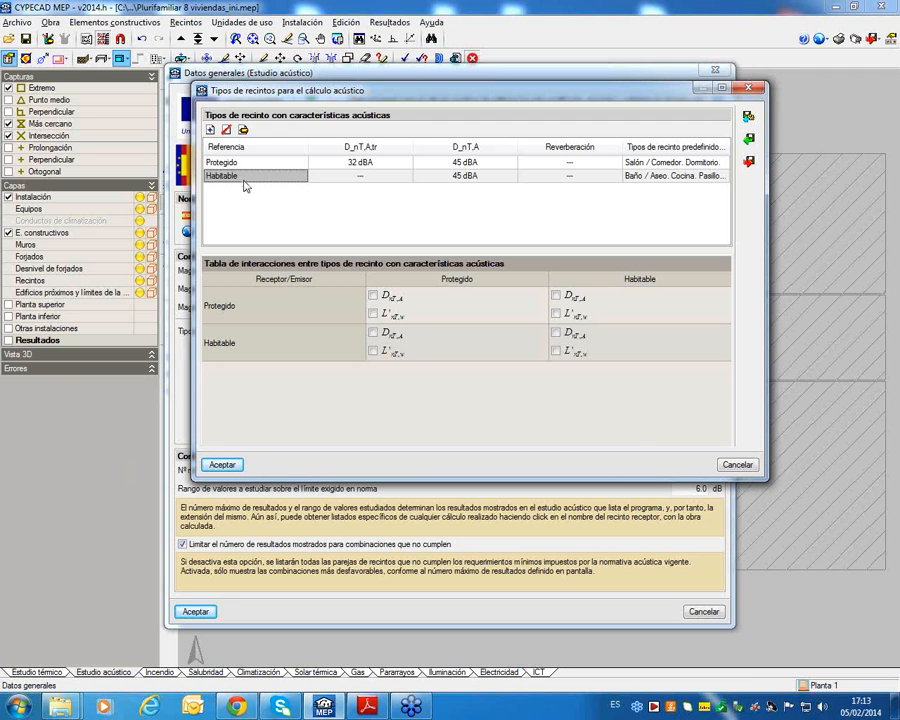
Add a room type with reference Actividad, associating Almacén de contenedores, Sala de máquinas, Cuarto de contadores and Hueco de ascensor
left_click(211, 130)
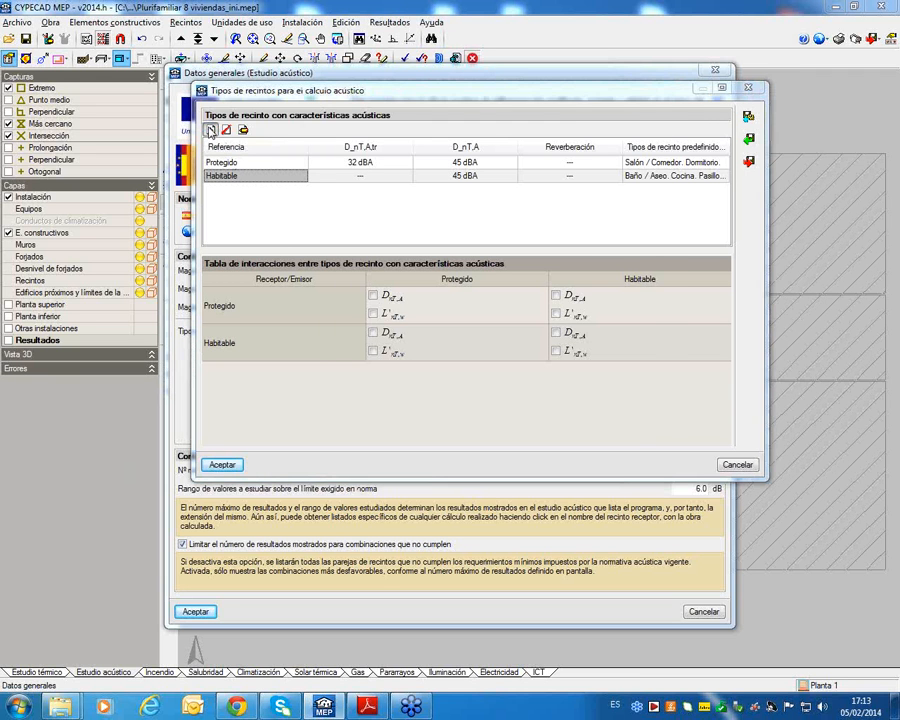
type("A")
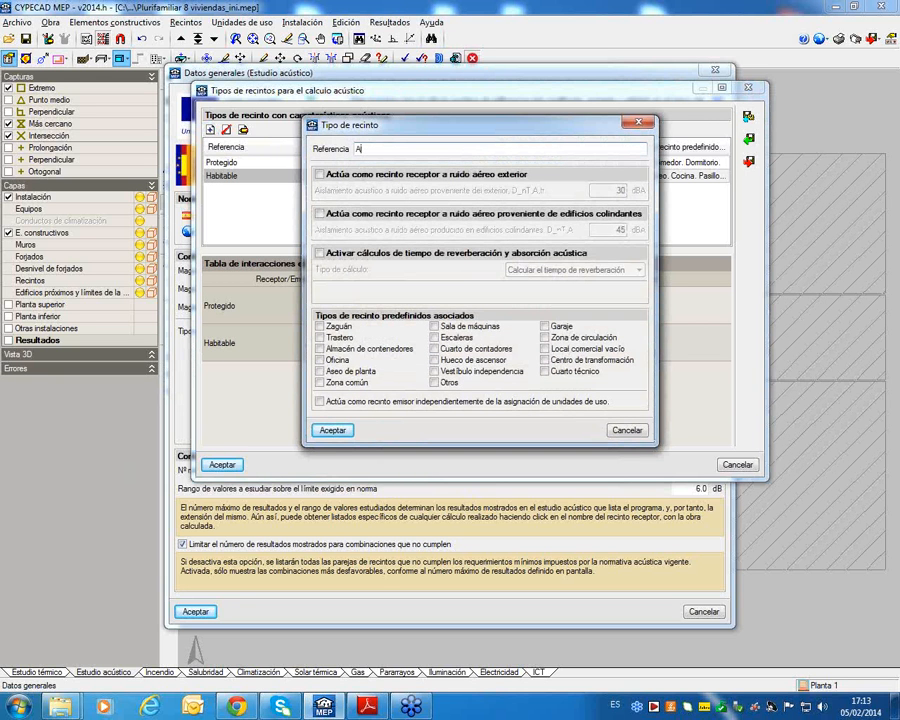
type("ctividad")
left_click(340, 349)
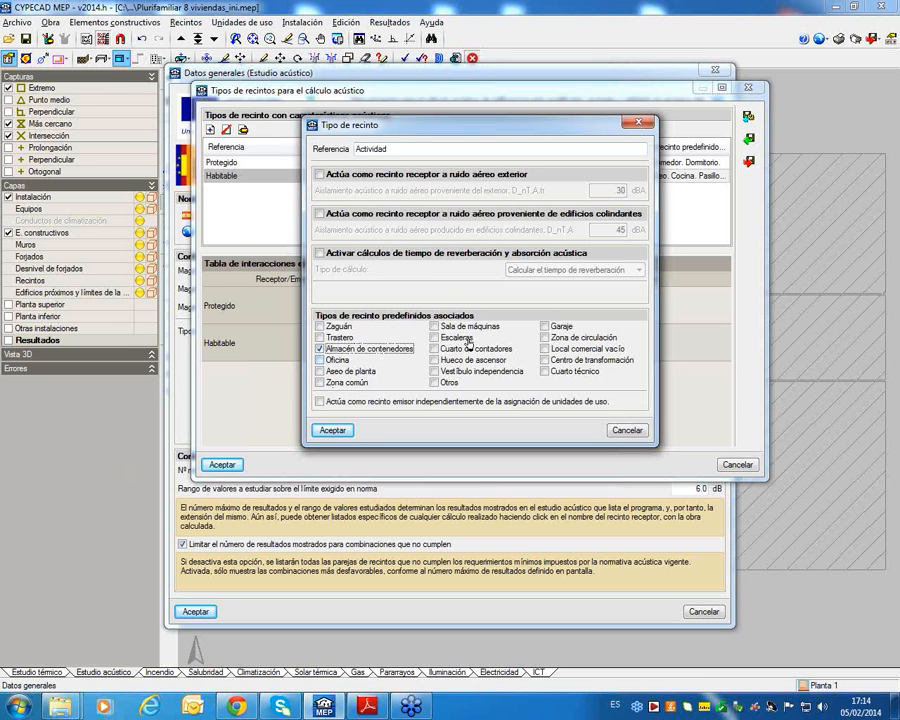
left_click(436, 328)
left_click(455, 349)
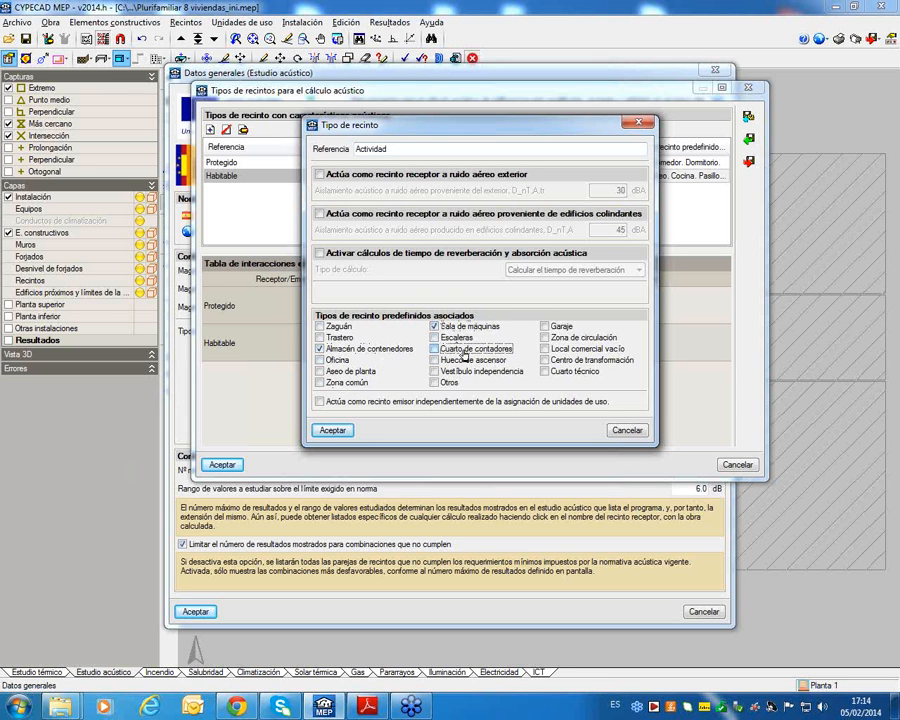
left_click(457, 360)
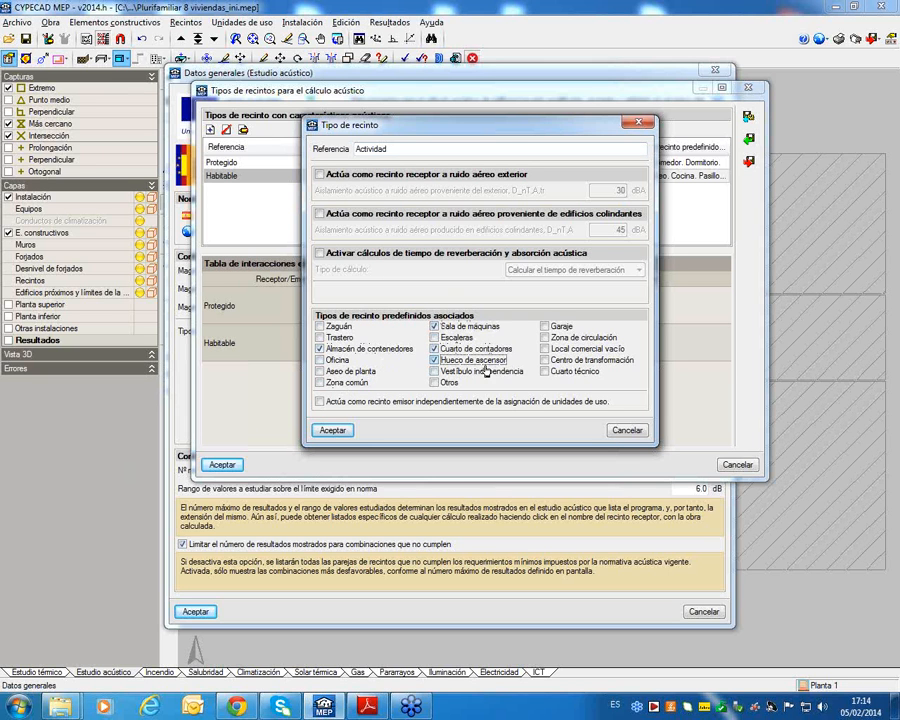
Associate Centro de transformación, Local comercial vacío, Cuarto técnico and Garaje with Actividad, make it an emitter regardless of use units, and accept
left_click(545, 360)
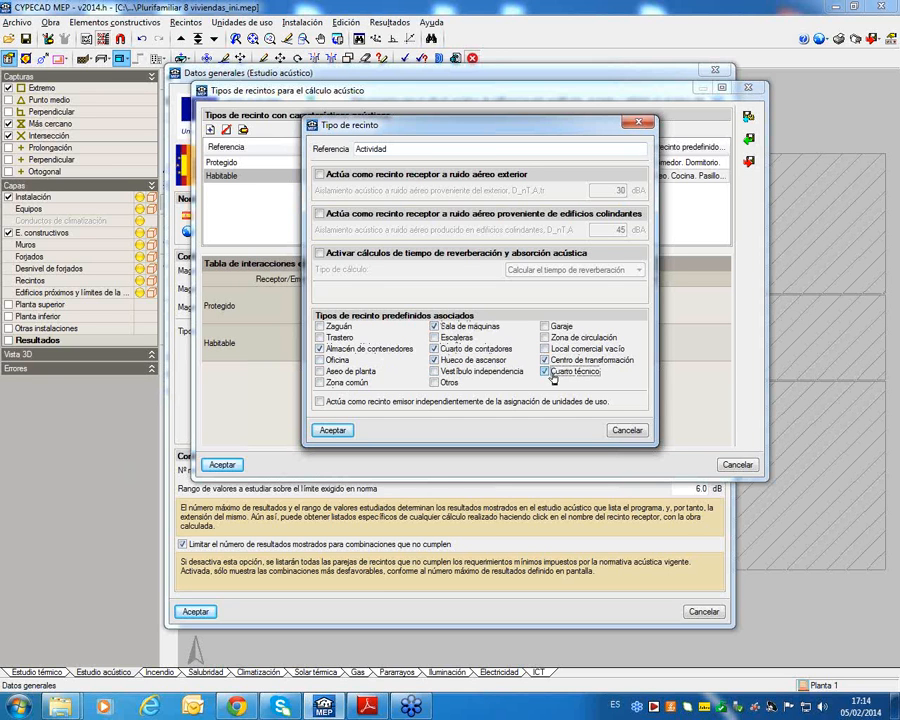
left_click(545, 349)
left_click(544, 371)
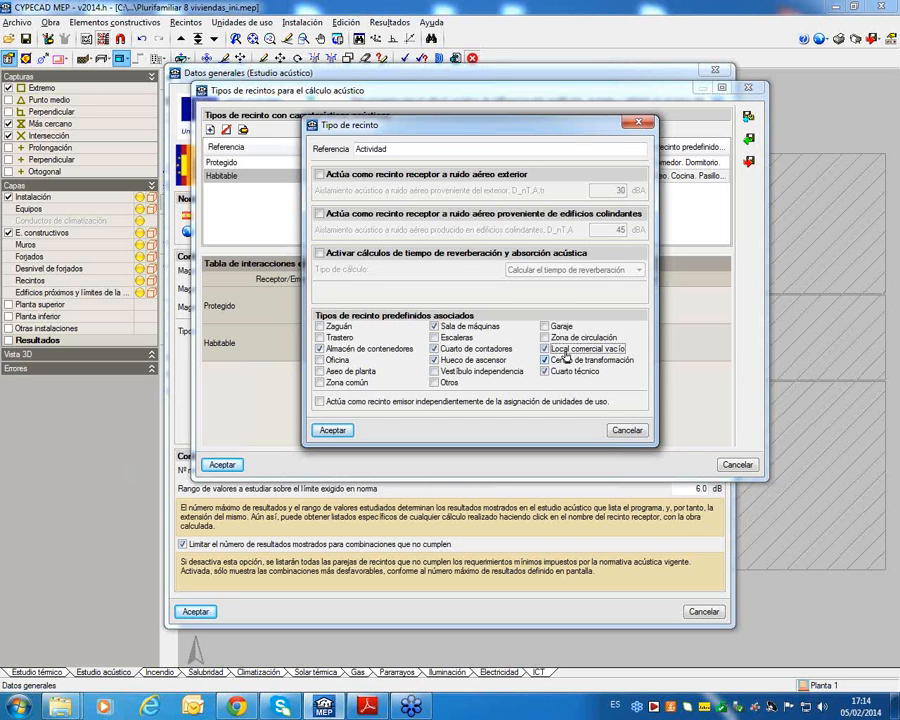
left_click(553, 328)
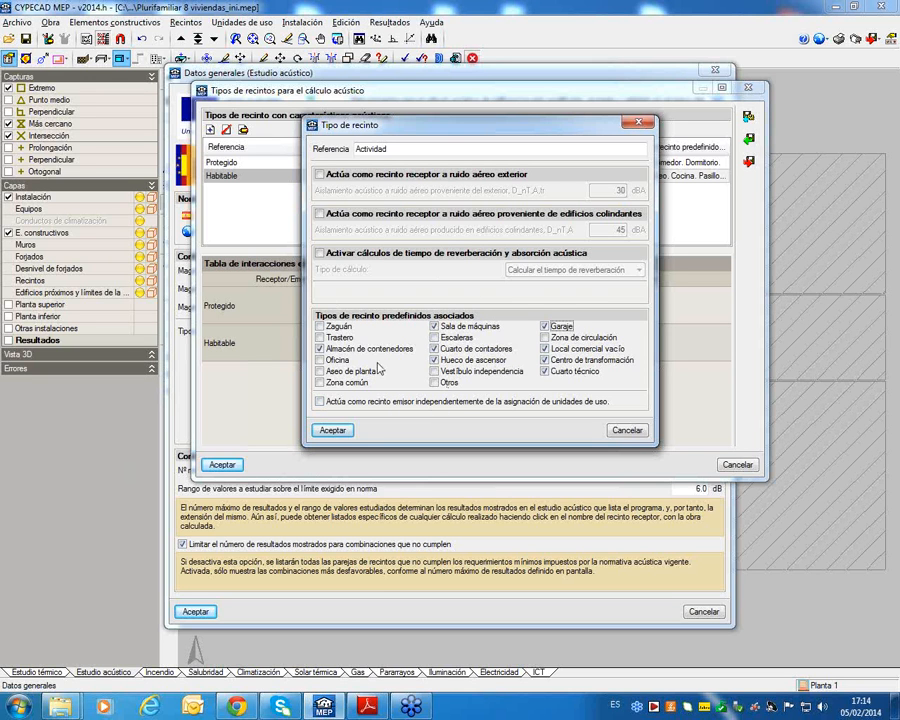
left_click(414, 404)
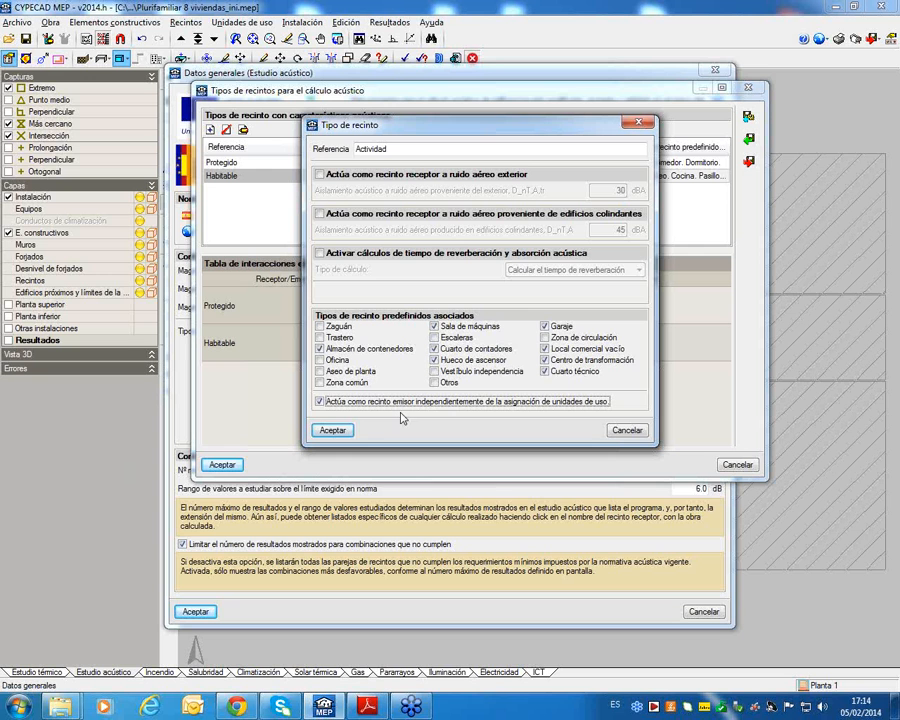
left_click(331, 432)
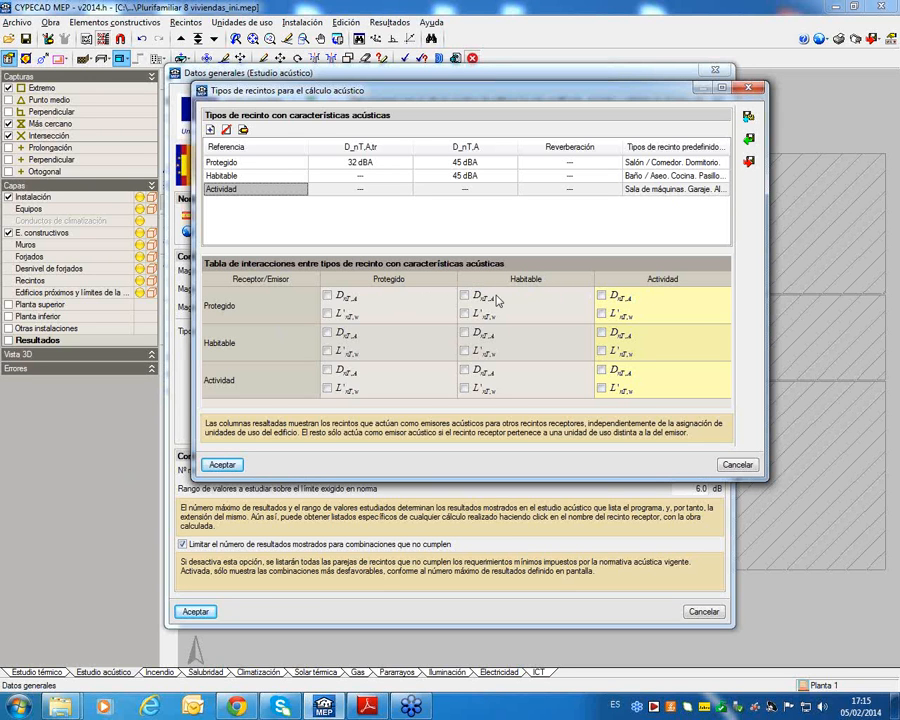
Enable the requirements between Protegido receiver and Protegido emitter, setting D_nT,A to 48 dBA and L'_nT,w to 62 dB
left_click(327, 295)
left_click(327, 313)
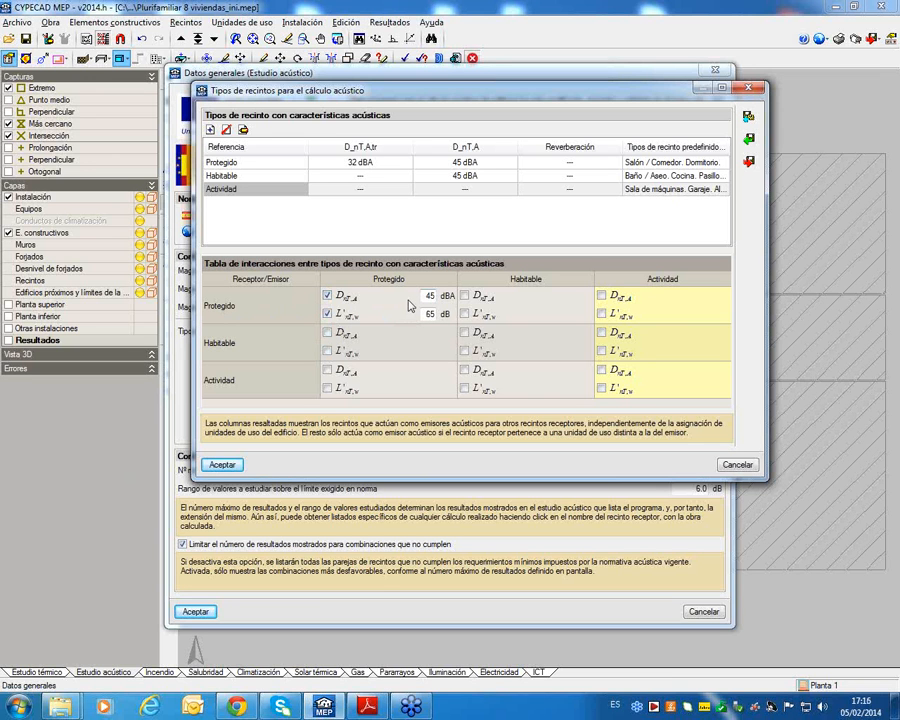
left_click_drag(426, 295, 490, 308)
left_click_drag(432, 314, 424, 314)
double_click(427, 314)
type("62")
Enable the requirements for Protegido receiving from Habitable, with D_nT,A at 48 dBA and L'_nT,w at 62 dB
left_click(464, 296)
left_click(464, 314)
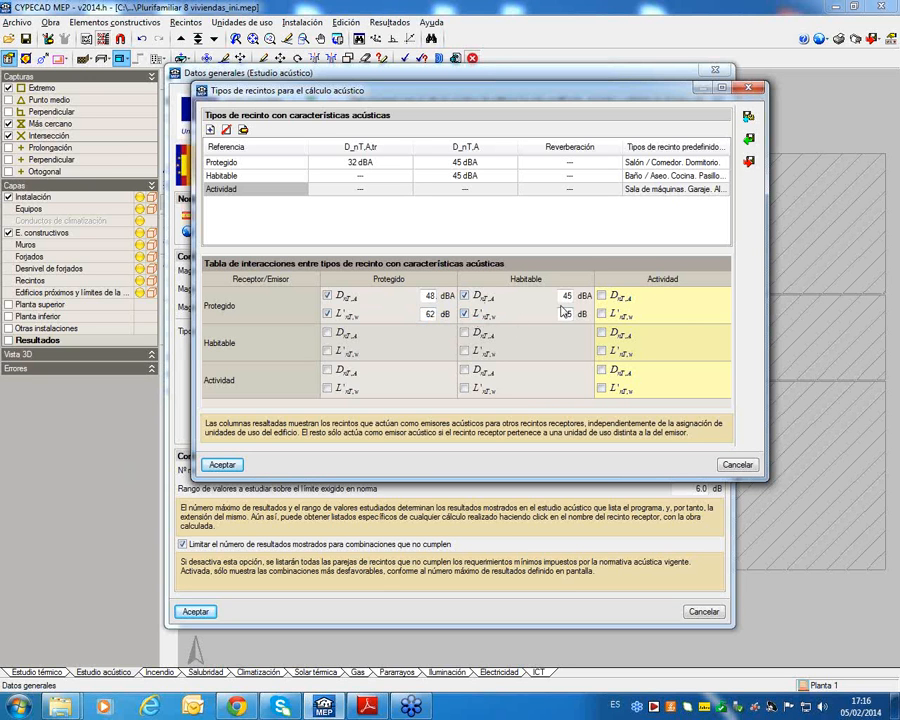
double_click(565, 297)
type("48")
double_click(566, 314)
type("62")
Enable the requirements for Habitable receiving from Protegido, with D_nT,A at 42 dBA and L'_nT,w at 68 dB
left_click(327, 333)
left_click(327, 351)
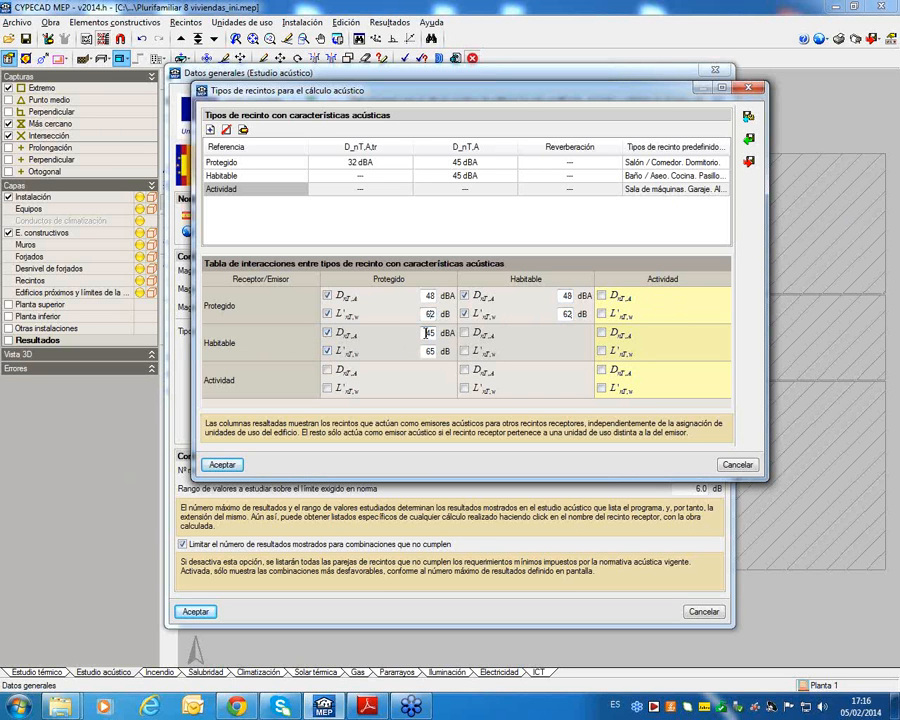
left_click(430, 334)
type("4")
left_click(430, 351)
type("6")
Enable the requirements between Habitable receiver and Habitable emitter, setting D_nT,A to 42 dBA and L'_nT,w to 68 dB
left_click(464, 333)
type("42")
left_click(465, 352)
type("68")
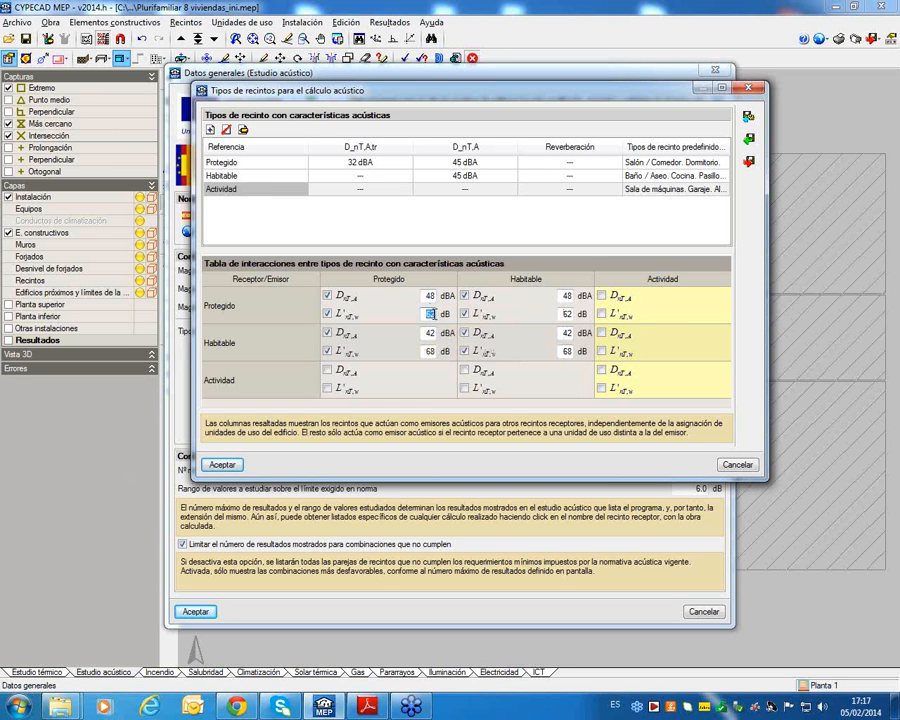
double_click(431, 315)
Enable D_nT,A and L'_nT,w for both Protegido and Habitable as receivers of noise from Actividad
left_click(601, 296)
left_click(601, 296)
left_click(601, 314)
left_click(601, 333)
left_click(601, 351)
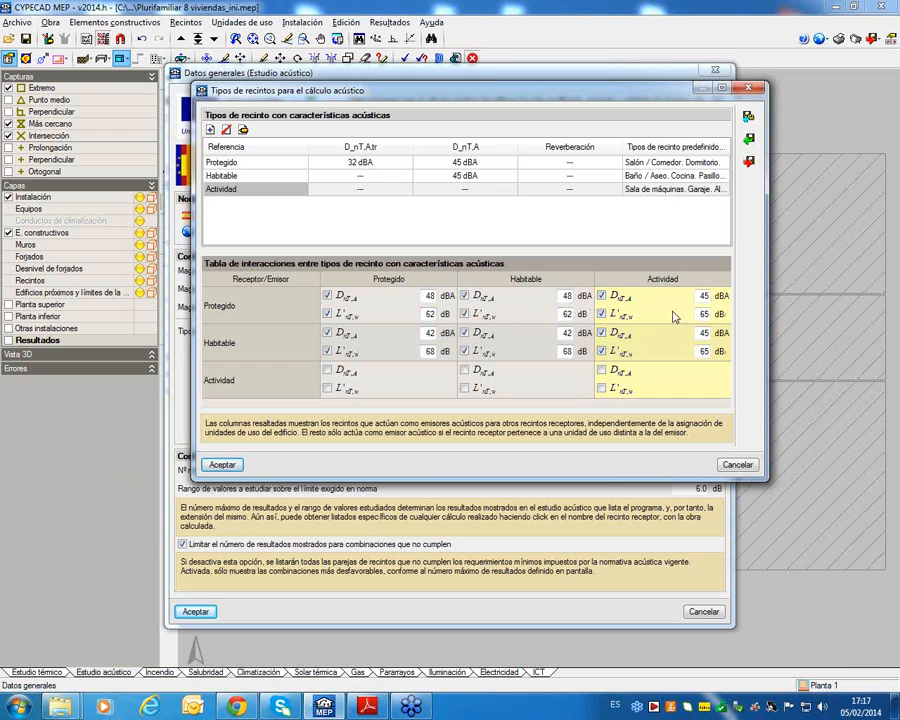
Set Actividad's requirements towards Protegido and Habitable to D_nT,A 50 dBA and L'_nT,w 60 dB, and accept the room types
left_click(703, 296)
type("50")
left_click(703, 314)
type("60")
left_click(703, 332)
type("50")
left_click(703, 351)
type("60")
left_click(222, 464)
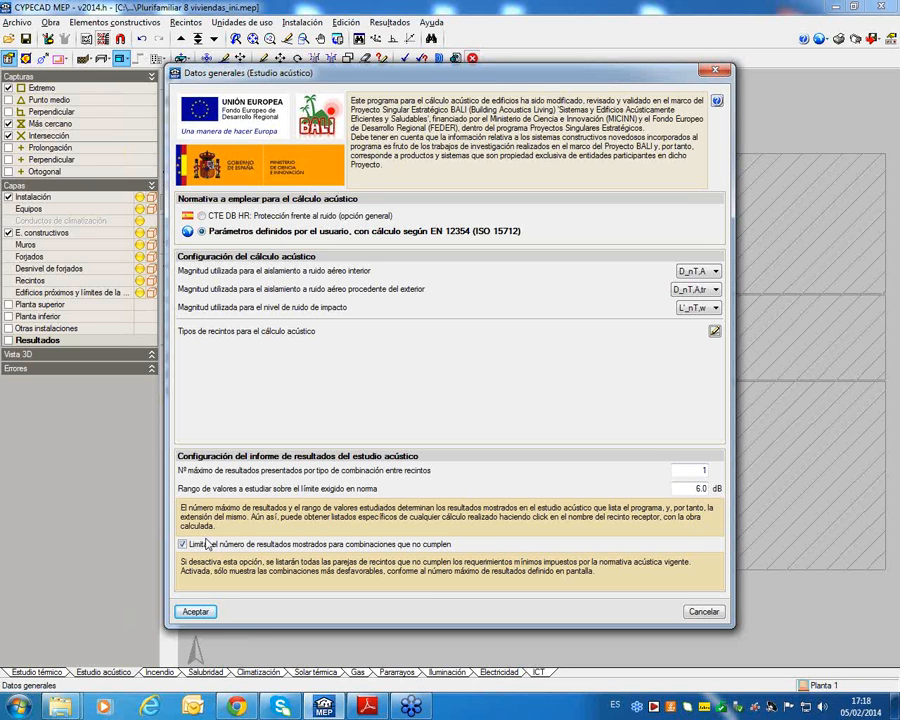
Accept the acoustic study's general data and save the project
mouse_move(705, 471)
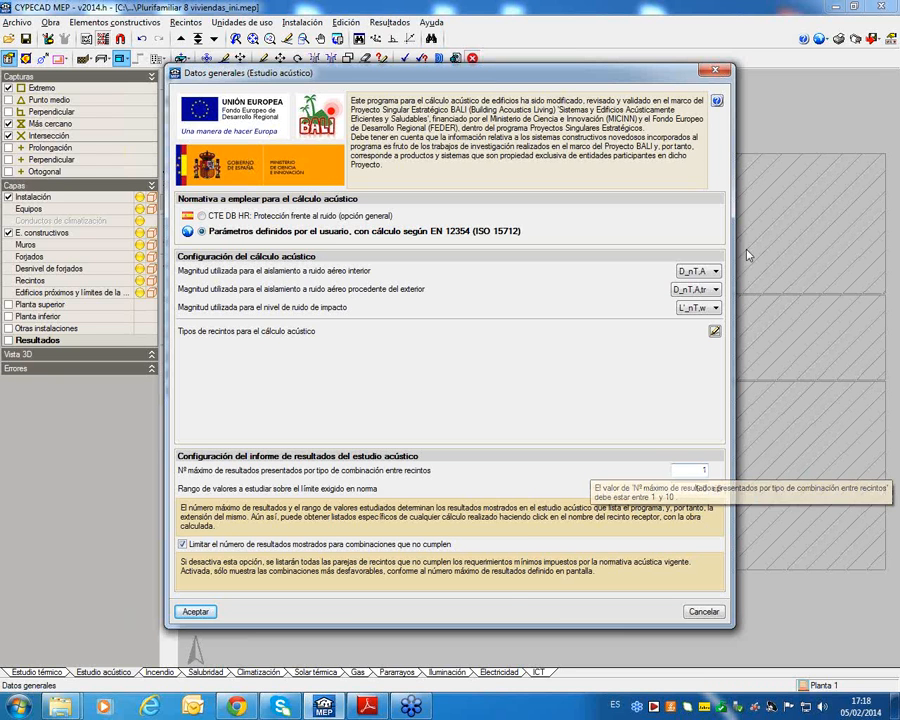
left_click(195, 611)
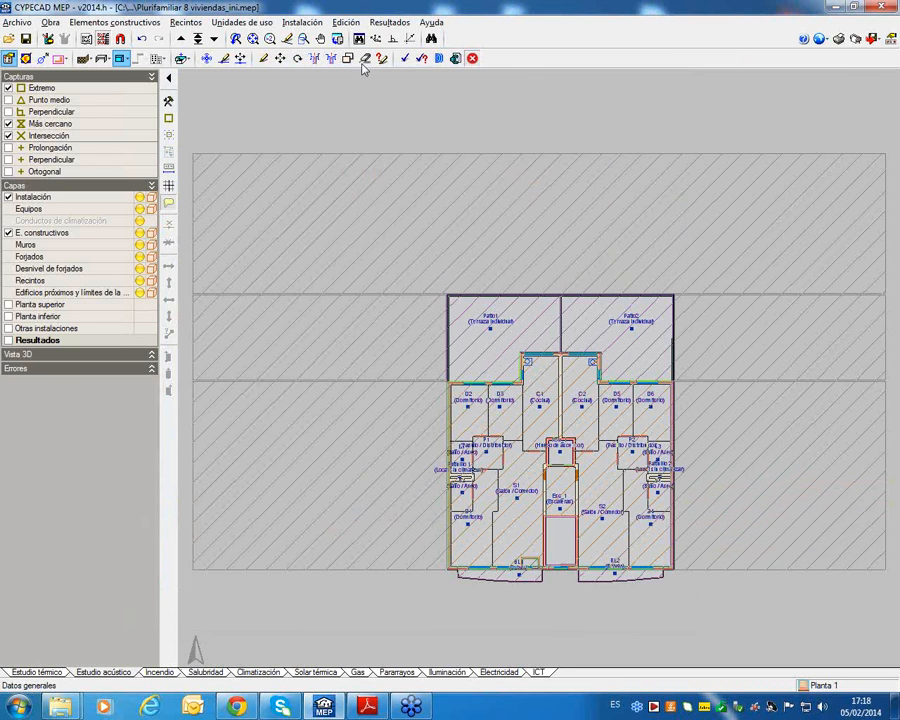
left_click(25, 38)
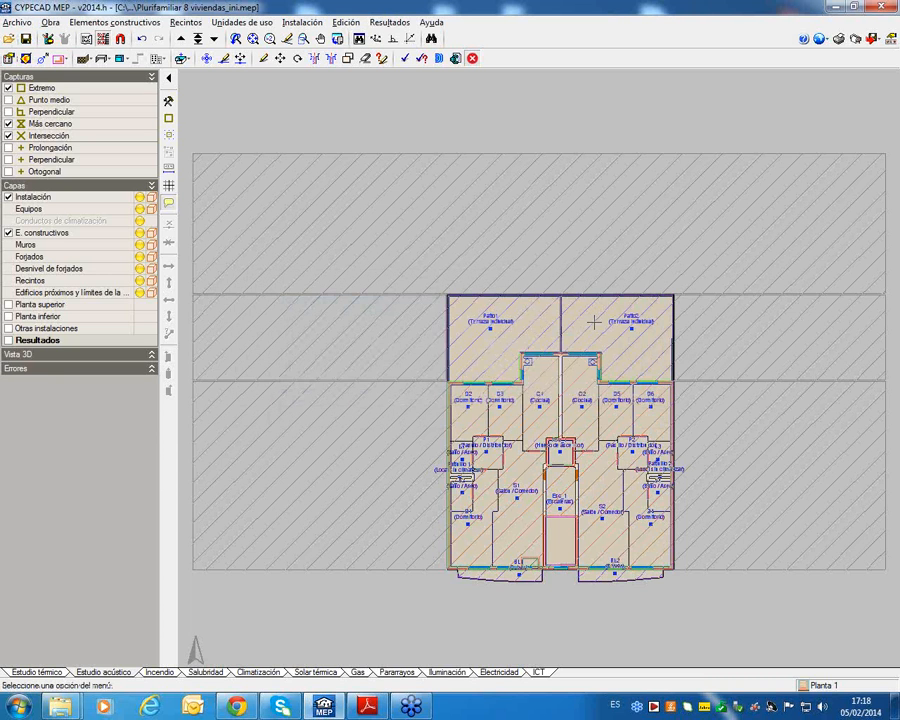
Examine the room layout of the two dwellings on Planta 1
scroll(594, 322, "up", 5)
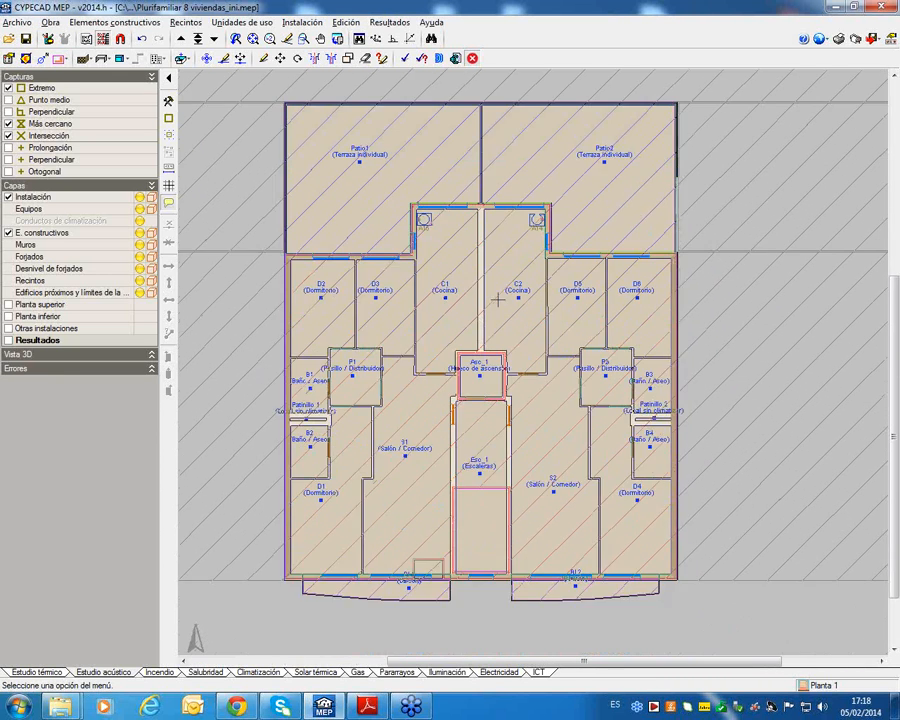
scroll(497, 299, "up", 1)
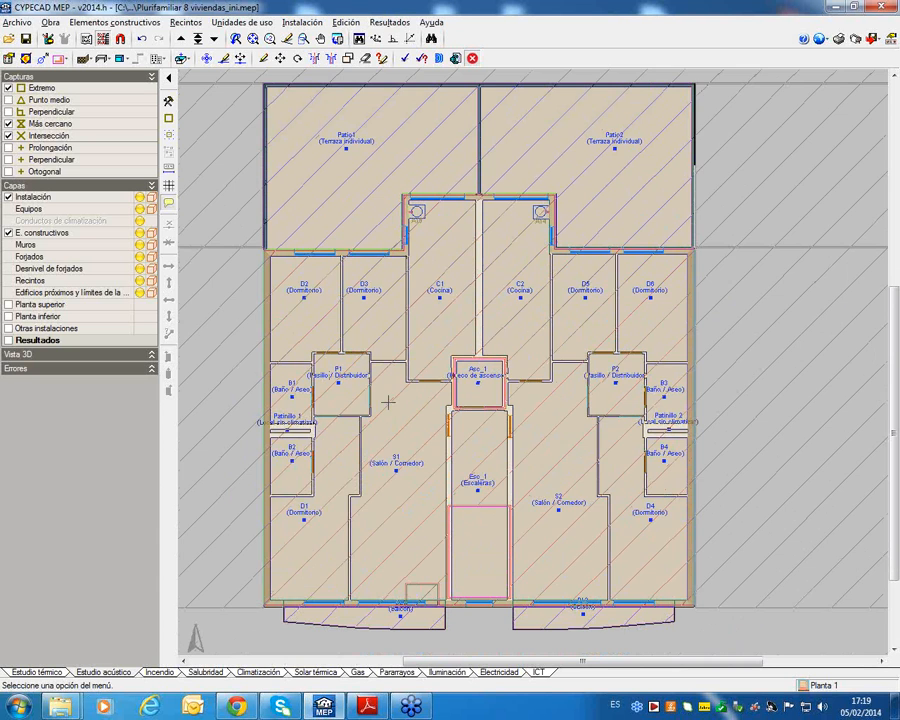
scroll(396, 372, "up", 1)
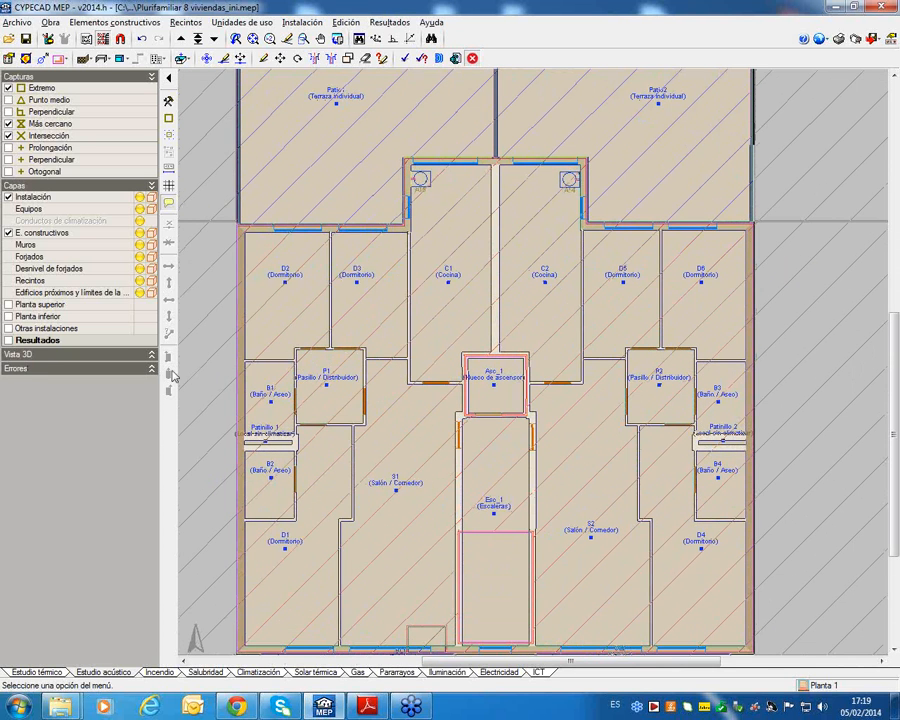
scroll(401, 370, "down", 2)
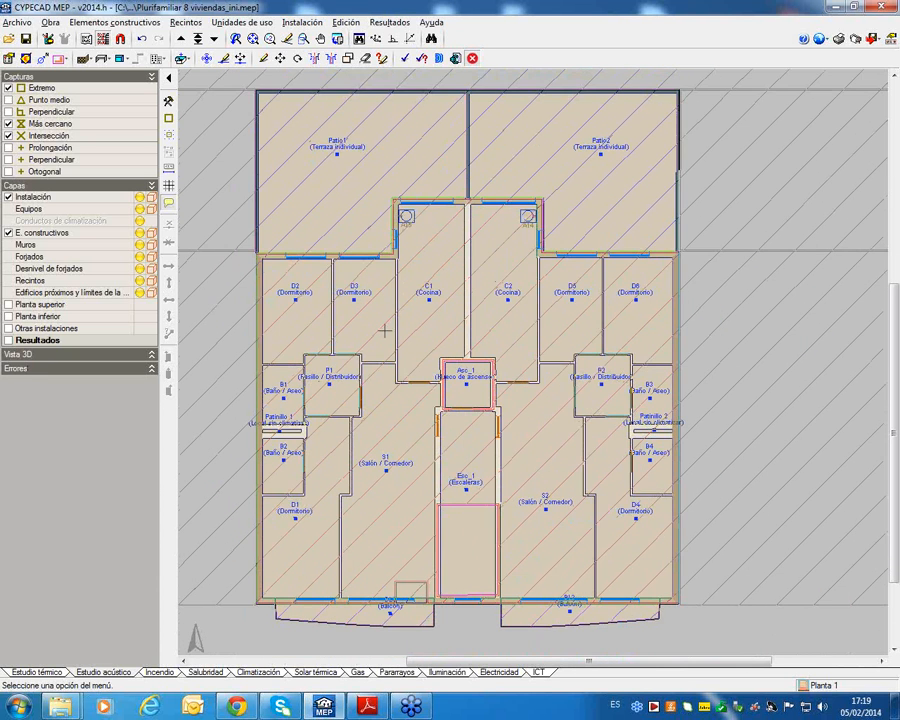
middle_click_drag(384, 330, 432, 336)
scroll(431, 364, "down", 2)
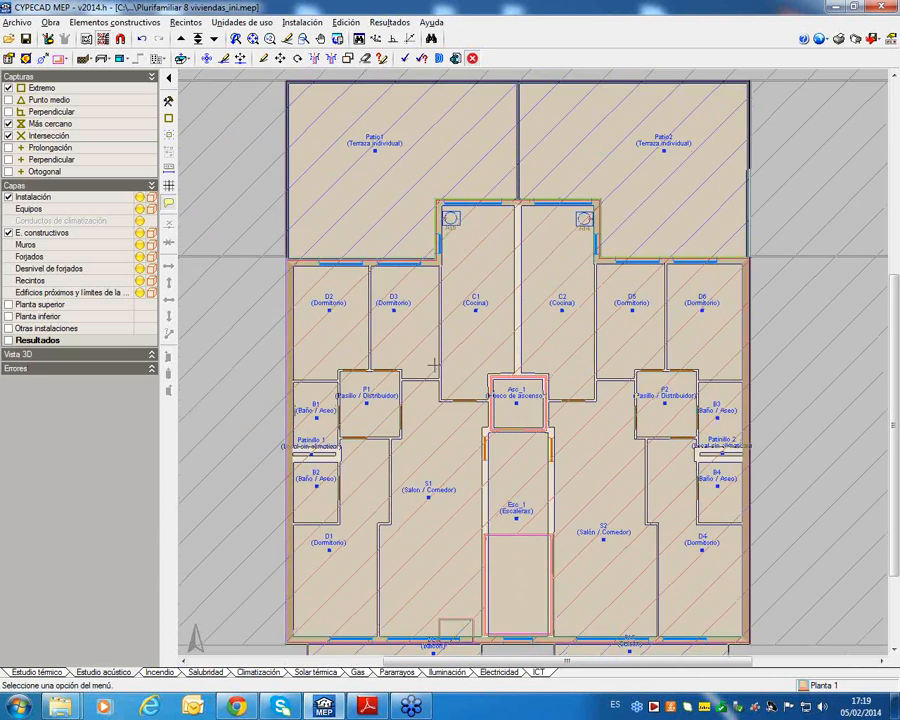
scroll(430, 367, "up", 1)
middle_click_drag(369, 361, 303, 345)
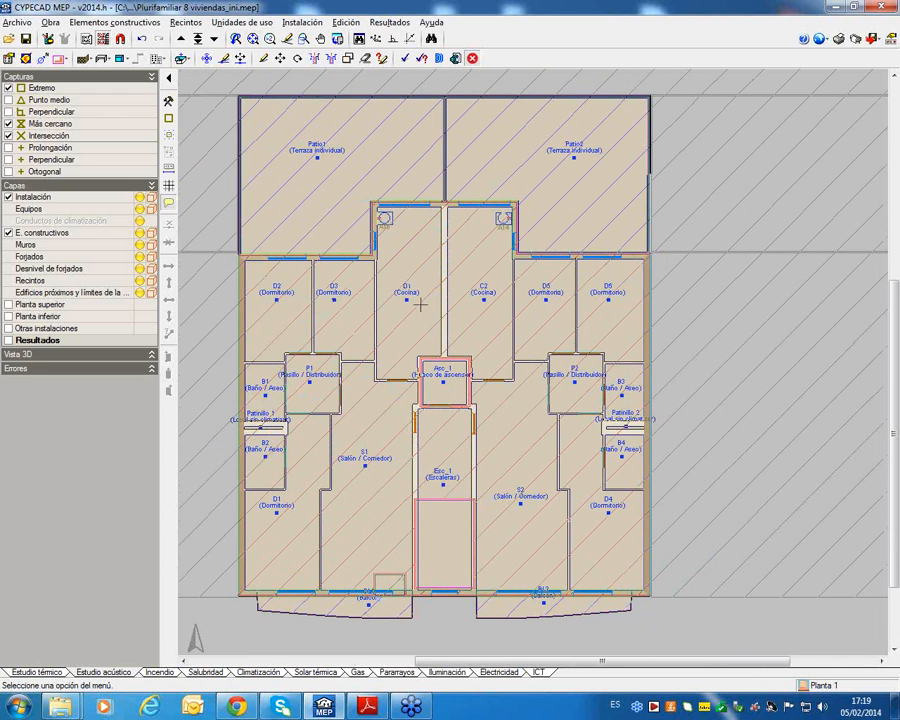
Start assigning rooms to a new use unit of Vivienda tipo A with reference Viv1_dcha
left_click(248, 23)
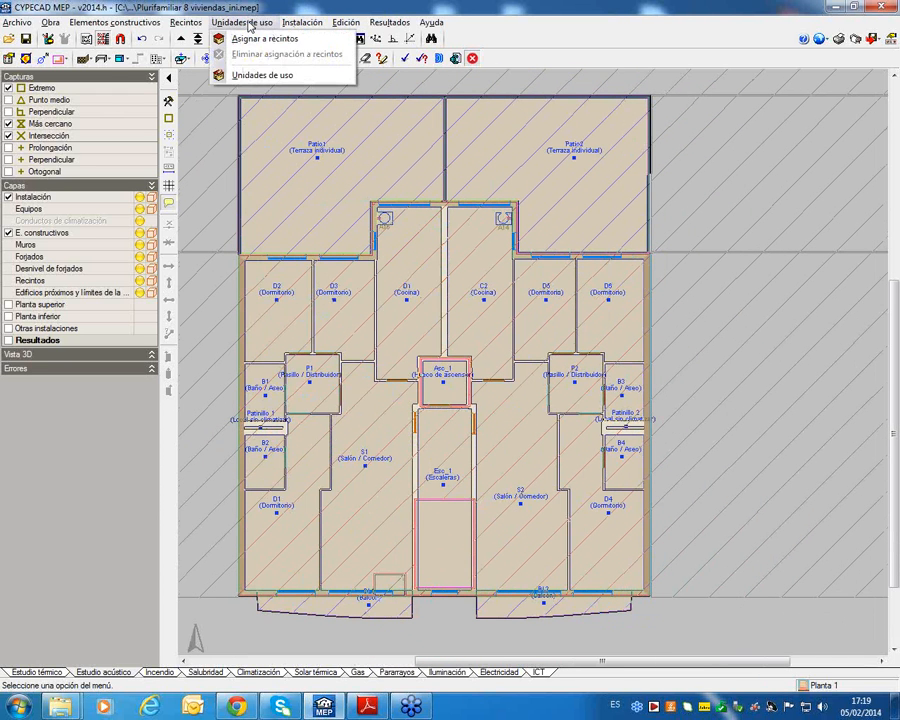
left_click(249, 42)
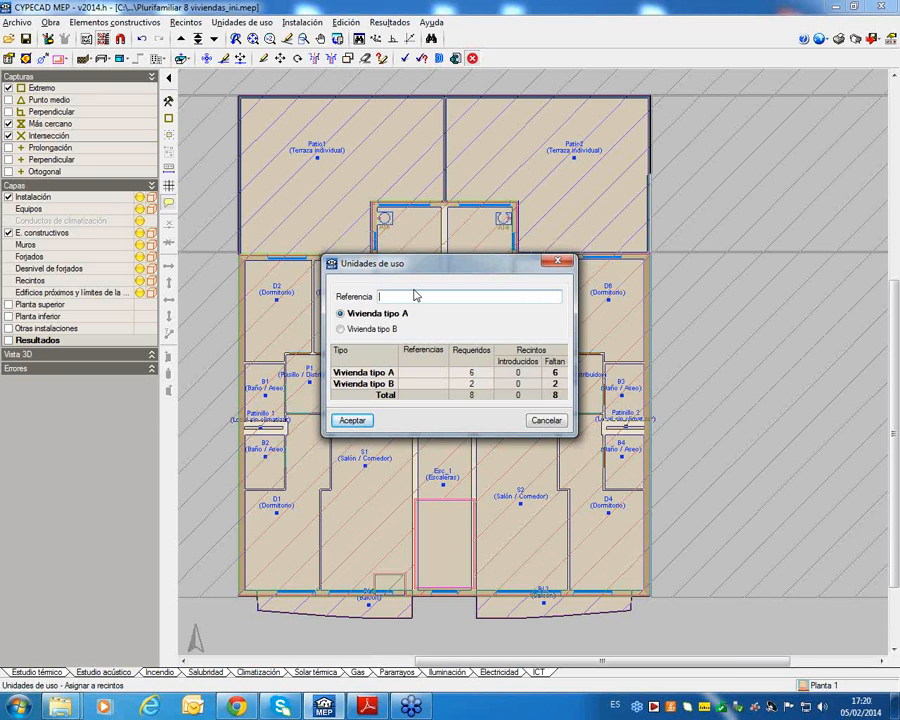
type("Viv1_dcha")
left_click(350, 422)
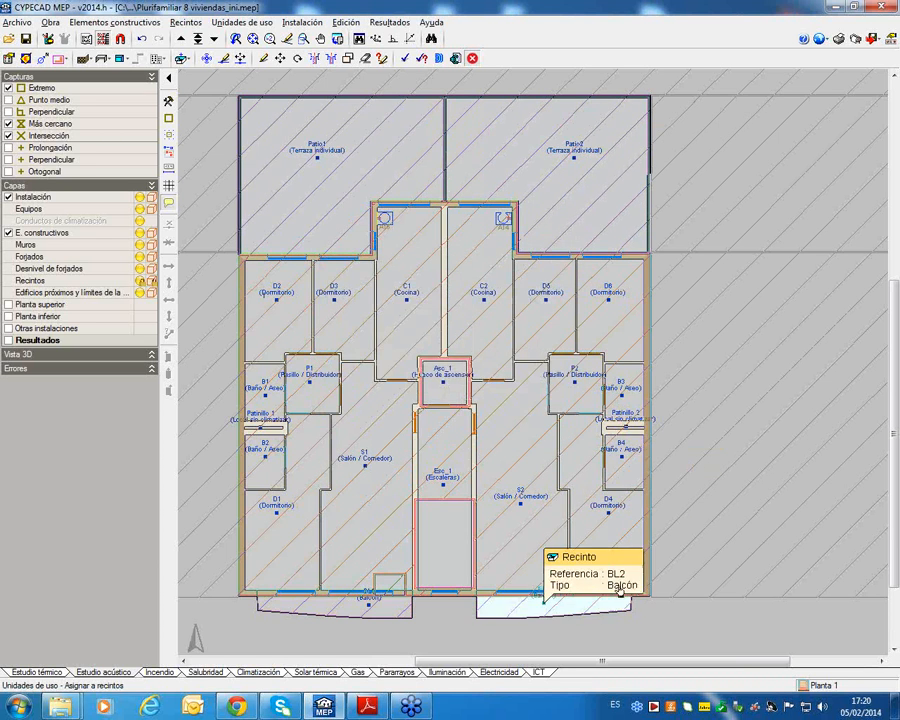
Assign the right-hand dwelling's rooms S2, D4, D5, D6, B3, B4, P2, C2 and terrace Patio2 on Planta 1 to Viv1_dcha
left_click(574, 548)
left_click(536, 516)
left_click(498, 293)
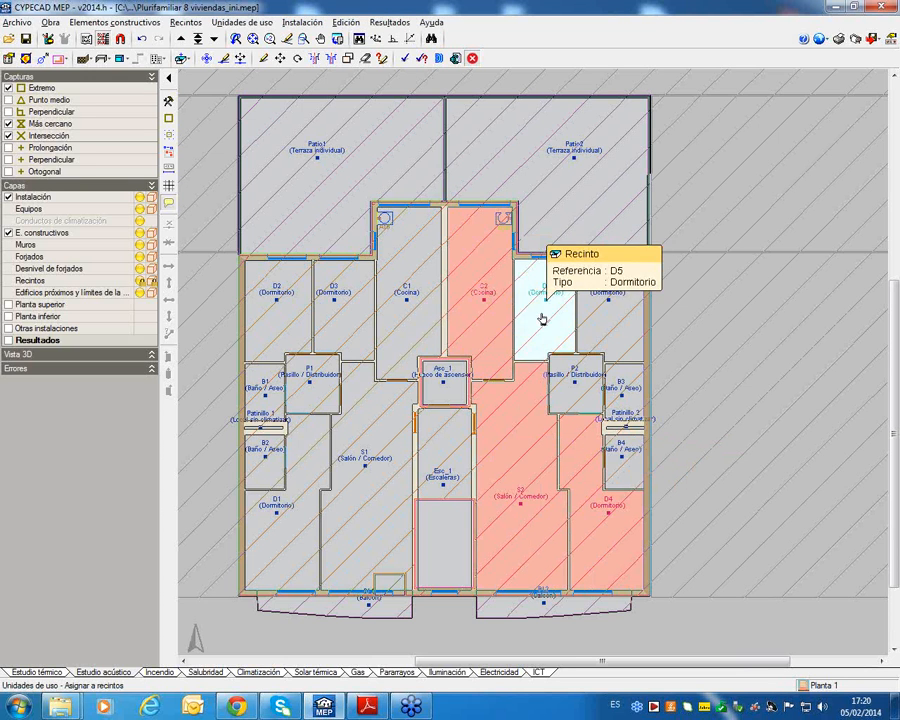
left_click(542, 317)
left_click(607, 323)
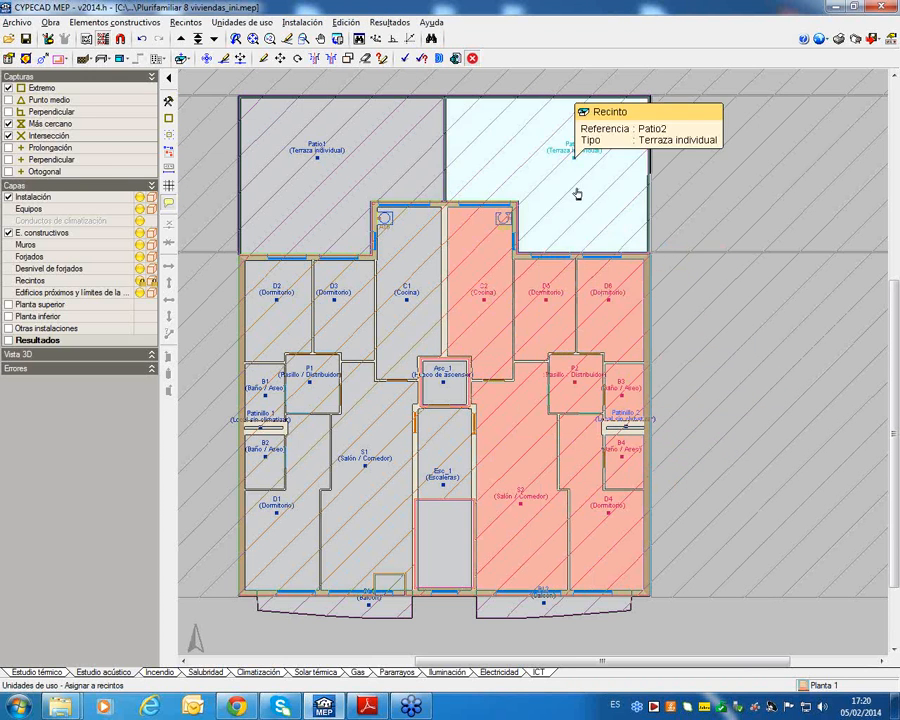
left_click(629, 193)
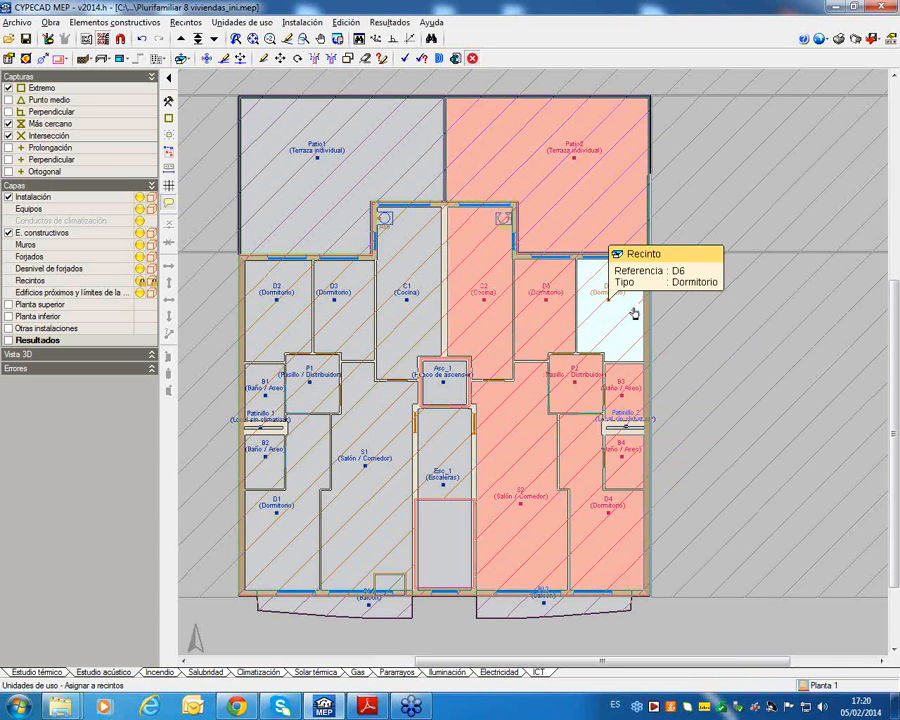
right_click(720, 244)
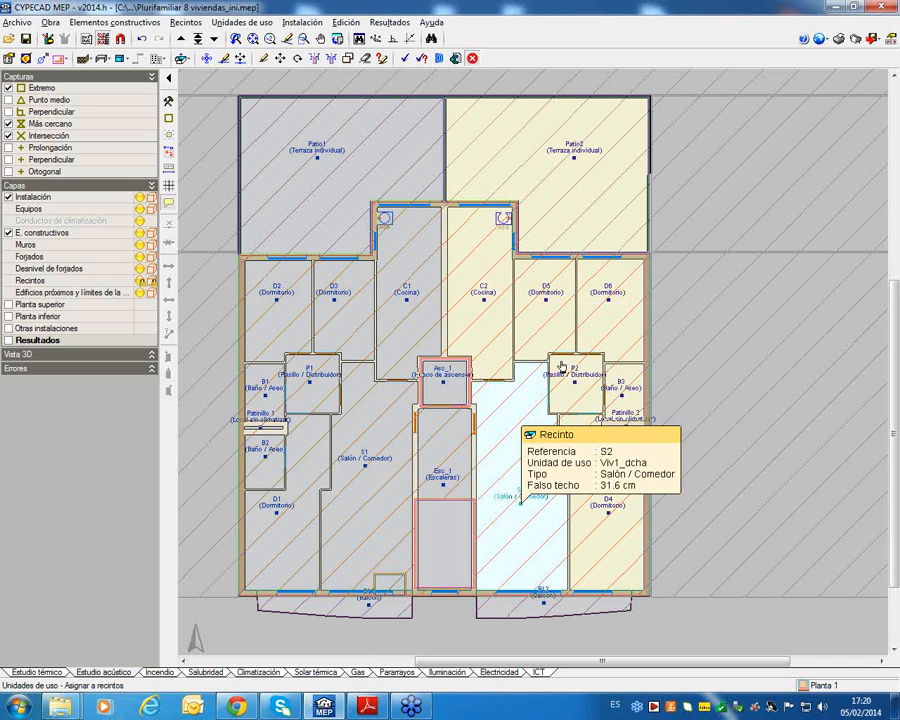
Introduce another use unit of Vivienda tipo A with reference Viv1_izqda
left_click(650, 393)
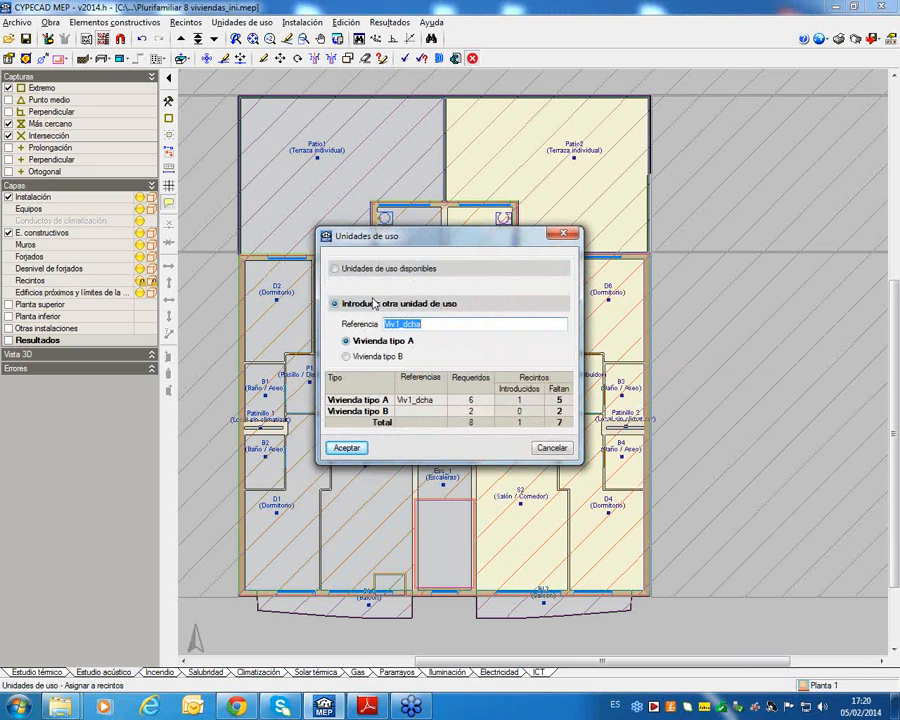
left_click(415, 326)
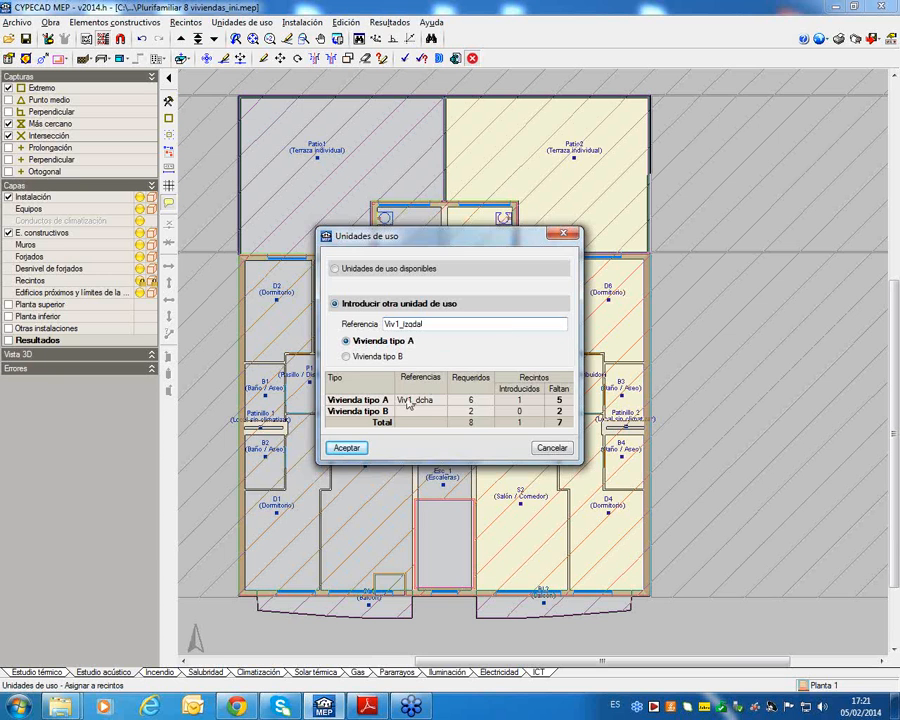
left_click(346, 447)
Assign the left-hand dwelling's rooms S1, D1, D2, D3, B1, B2, P1, C1 and terrace Patio1 on Planta 1 to Viv1_izqda and end the assignment
left_click(348, 518)
left_click(294, 536)
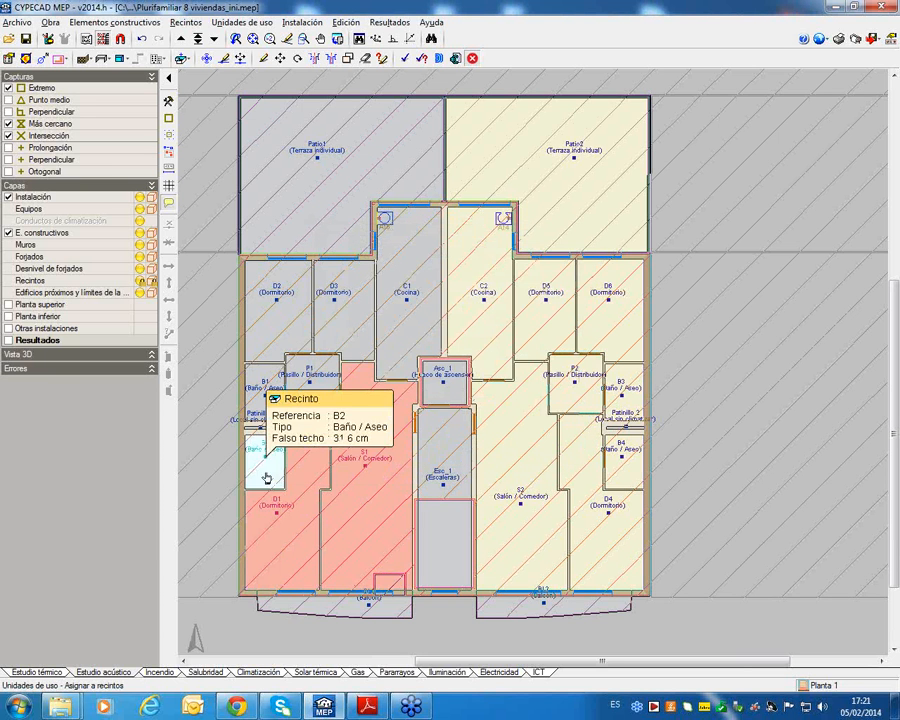
left_click(266, 478)
left_click(264, 408)
left_click(298, 382)
left_click(275, 310)
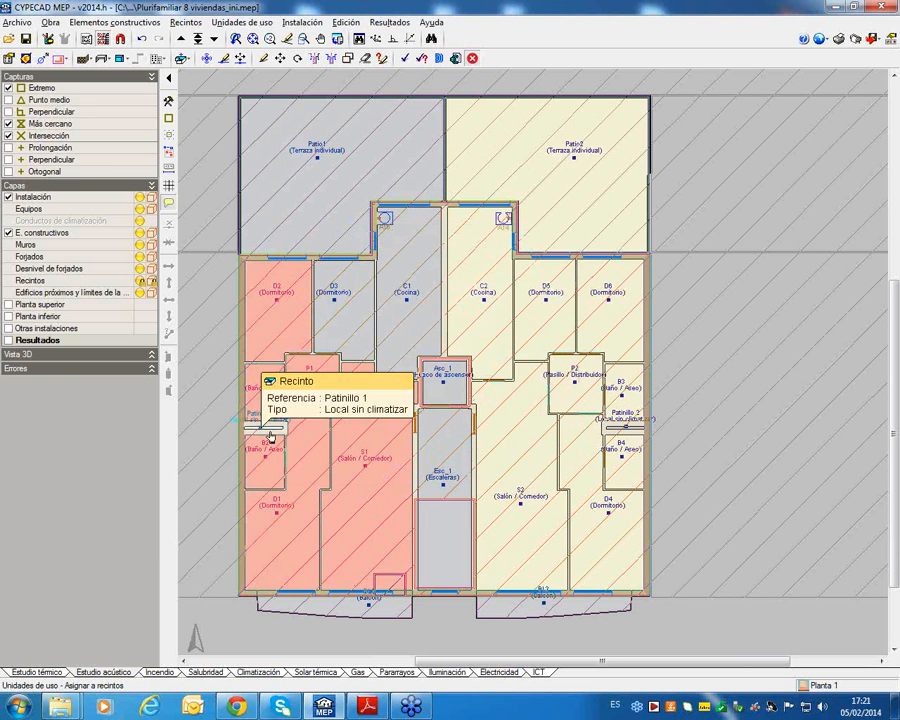
left_click(344, 285)
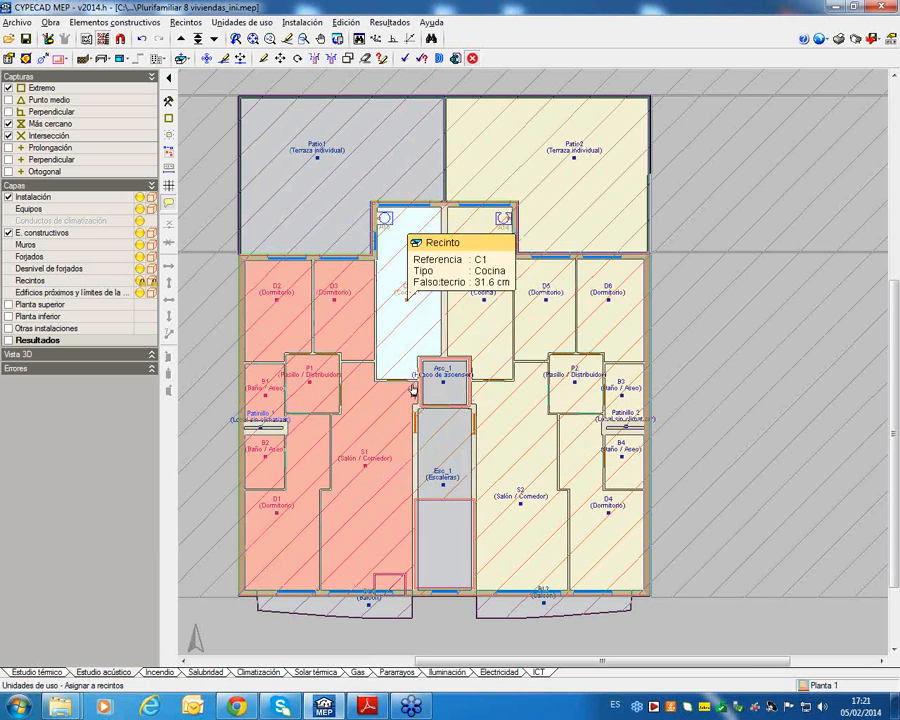
left_click(408, 372)
left_click(410, 195)
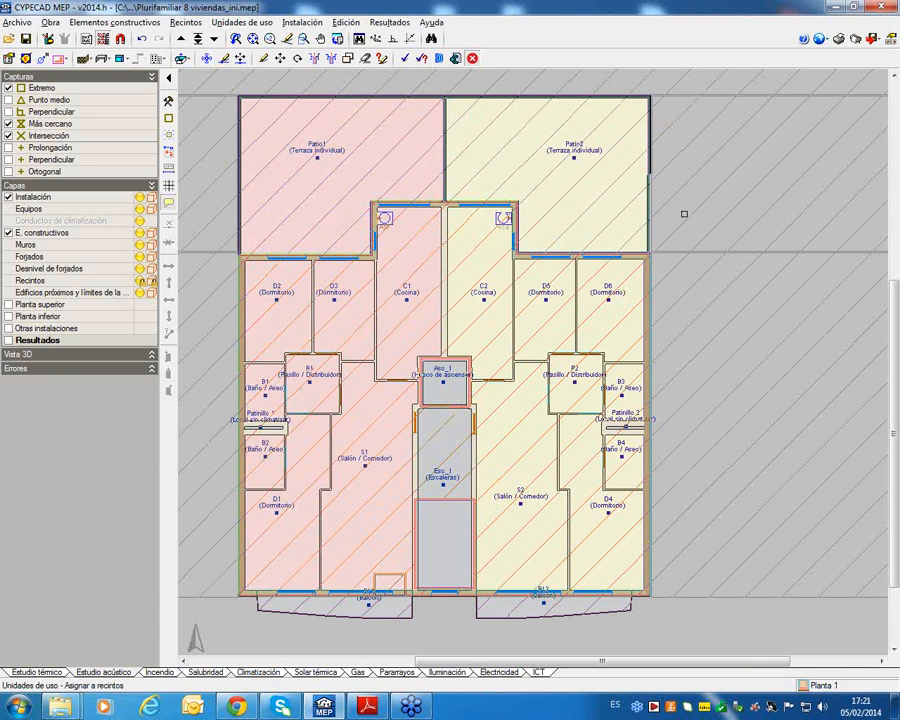
left_click(481, 150)
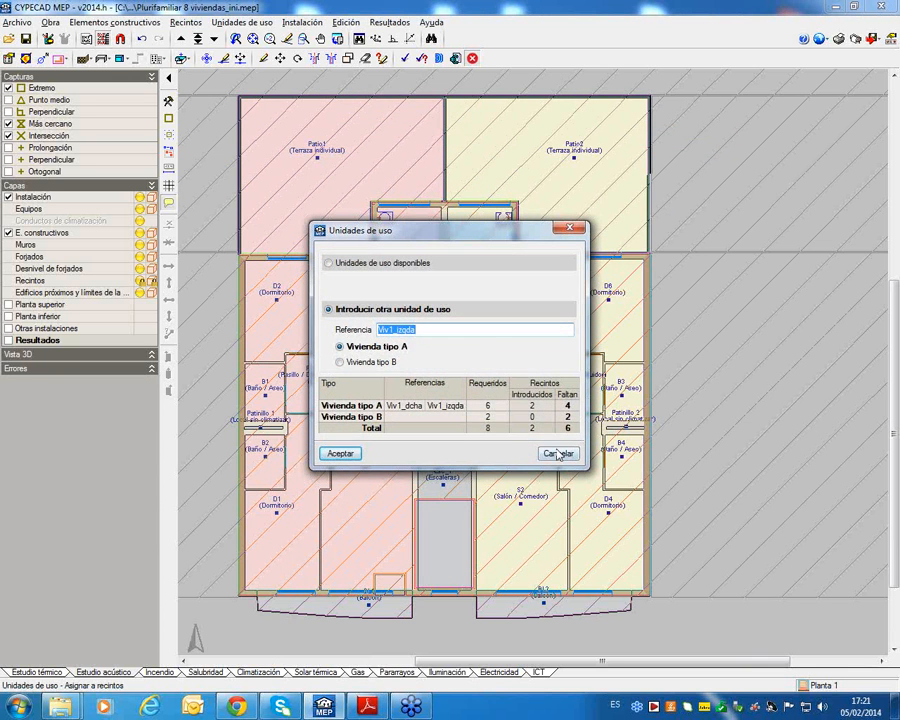
left_click(557, 453)
Go to Planta 2 and introduce a new use unit of Vivienda tipo A with reference Viv2_izqda
left_click(214, 38)
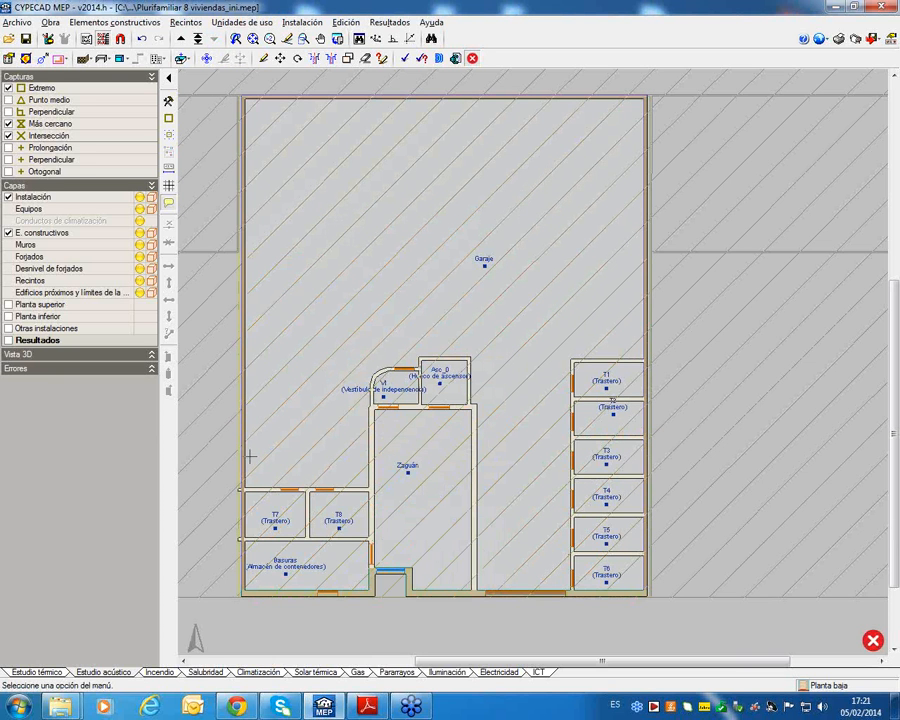
left_click(181, 38)
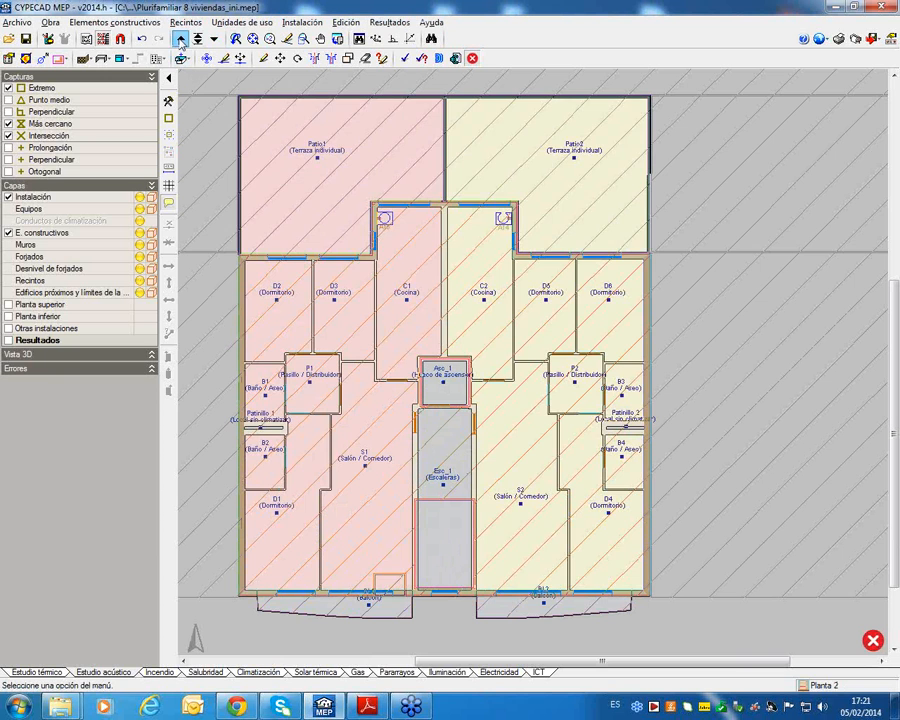
left_click(181, 38)
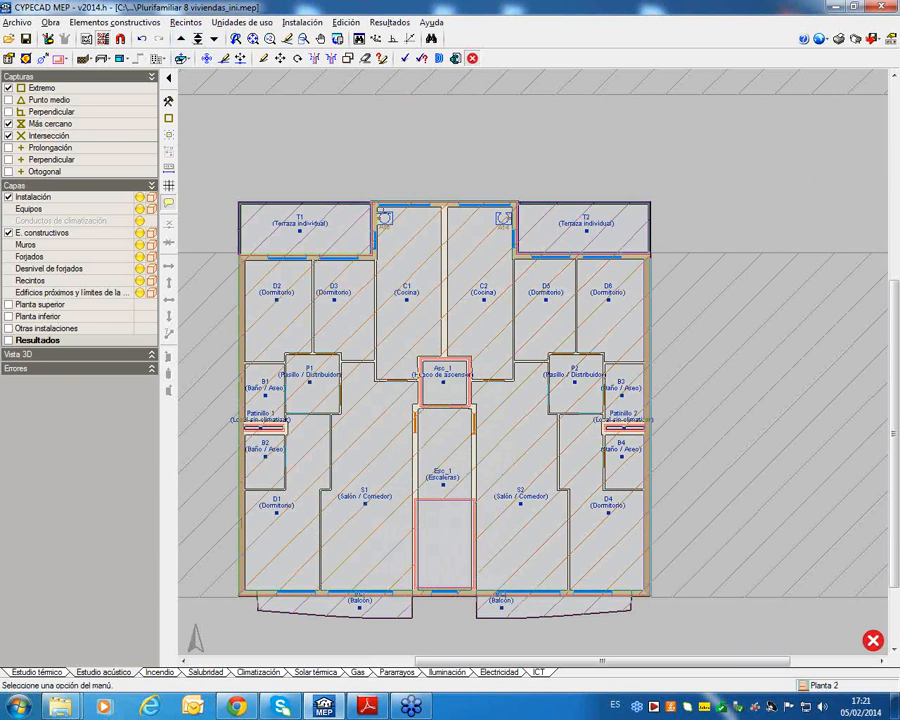
left_click(242, 22)
left_click(250, 37)
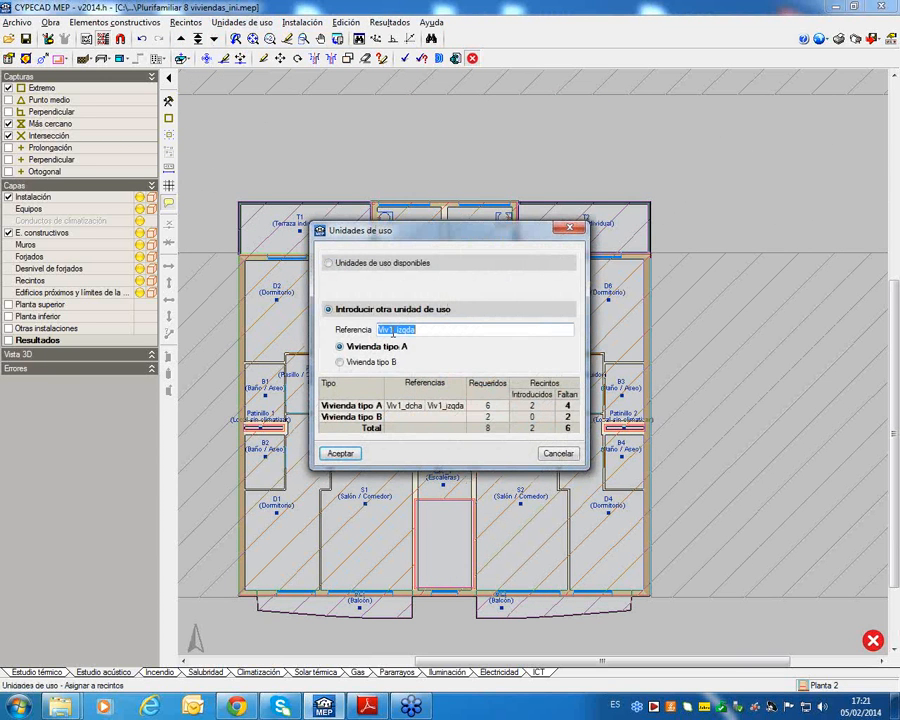
left_click(393, 331)
type("2")
left_click(340, 453)
Assign the left-hand dwelling's rooms S1, D1, D2, D3, B1, B2, P1, C1 and terrace T1 on Planta 2 to Viv2_izqda
left_click(360, 520)
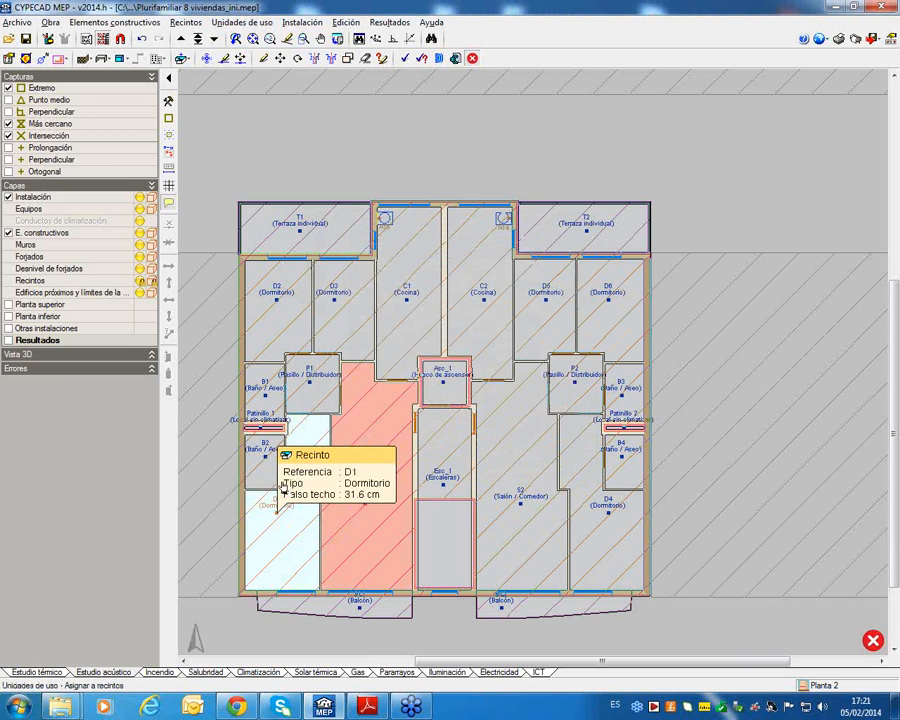
left_click(282, 530)
left_click(280, 353)
left_click(270, 394)
left_click(326, 372)
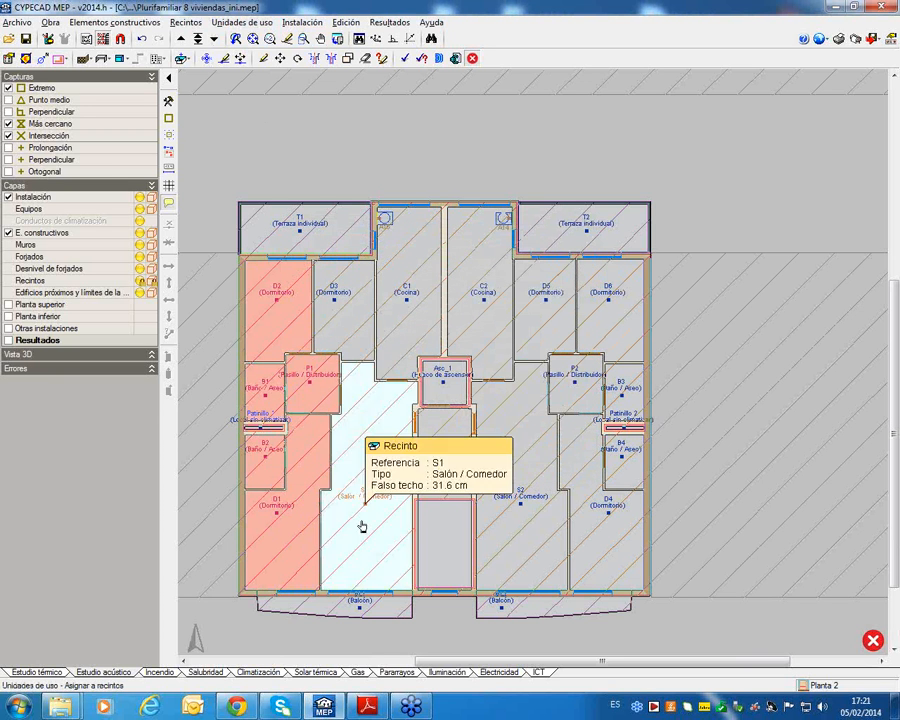
left_click(422, 153)
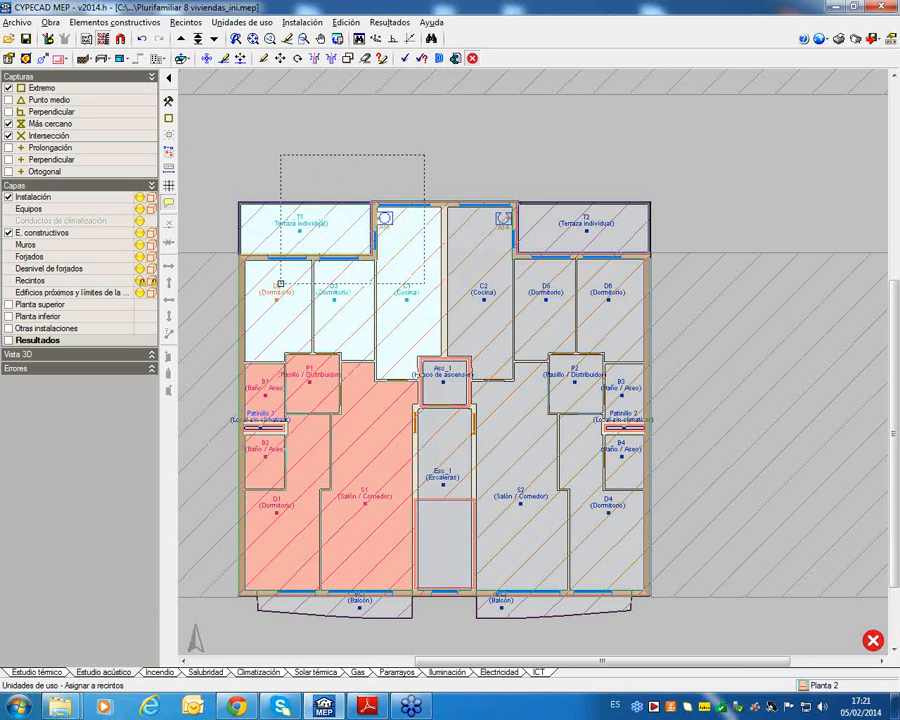
left_click(283, 300)
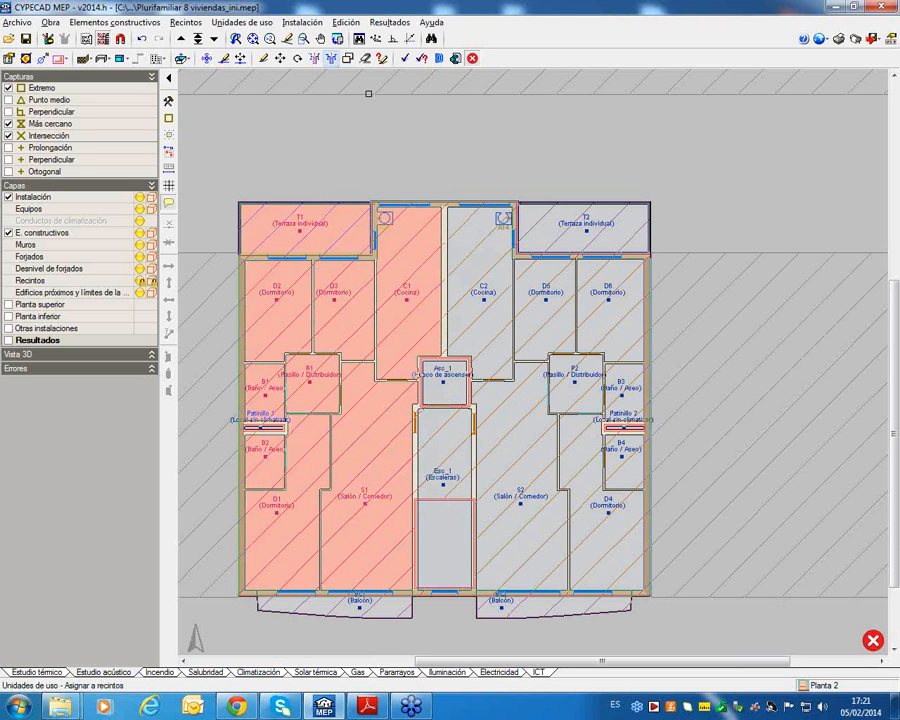
right_click(365, 145)
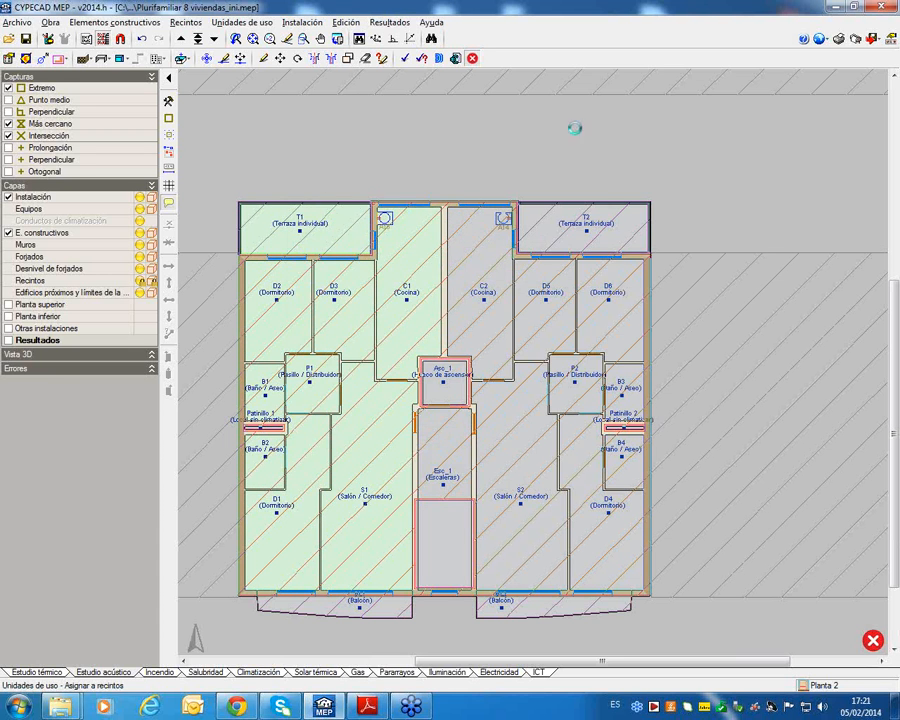
Introduce another use unit of Vivienda tipo A with reference Viv2_dcha
left_click(370, 344)
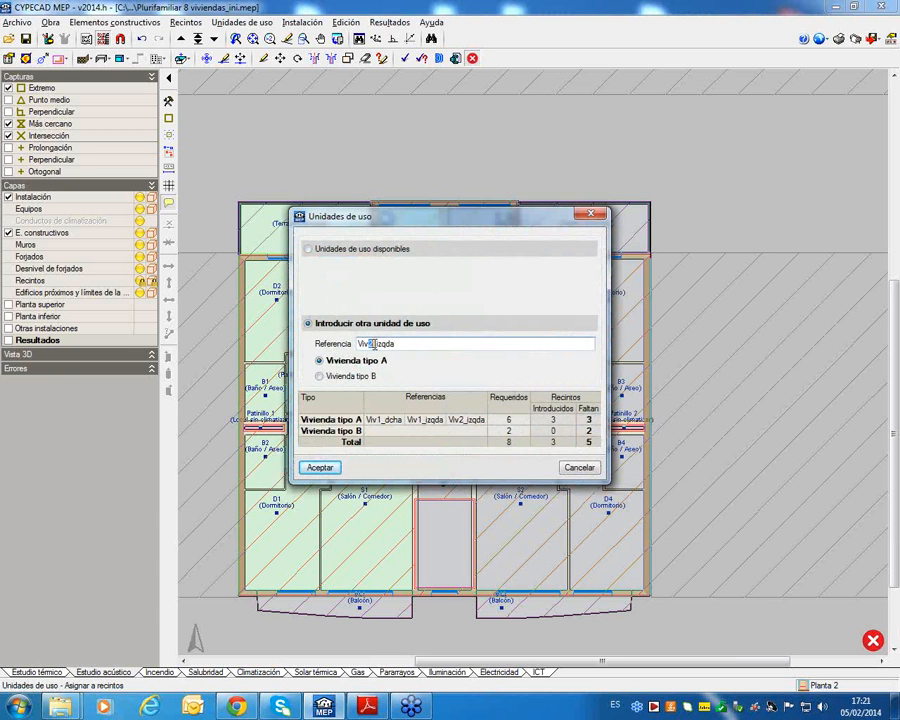
left_click_drag(377, 344, 396, 344)
type("d")
left_click(320, 467)
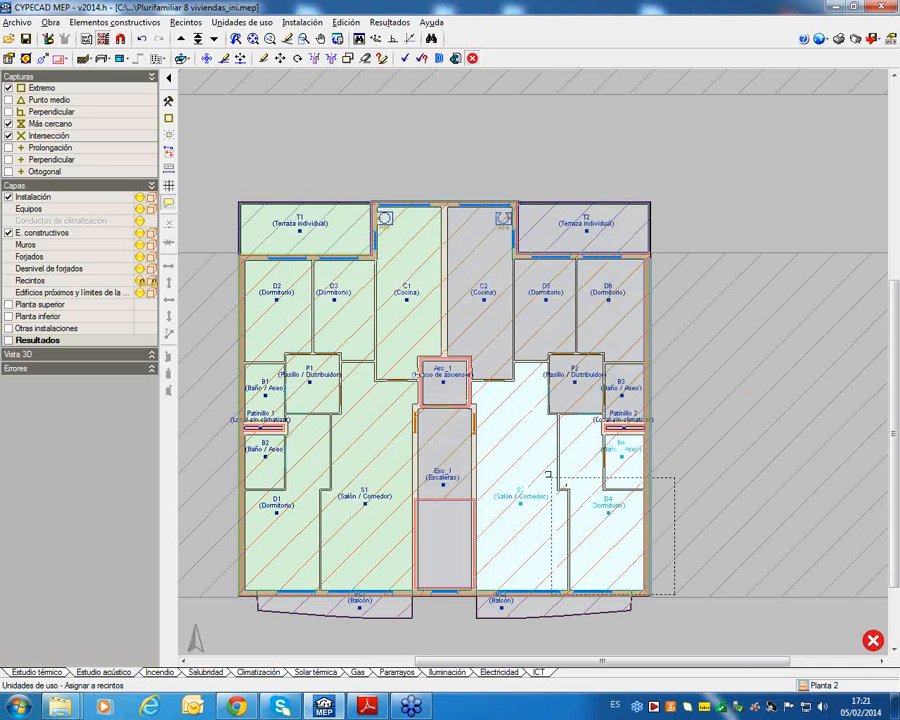
Assign the right-hand dwelling's rooms S2, D4, D5, D6, B3, B4, P2, C2 and terrace T2 on Planta 2 to Viv2_dcha and end the assignment
left_click(508, 464)
left_click_drag(684, 385, 503, 220)
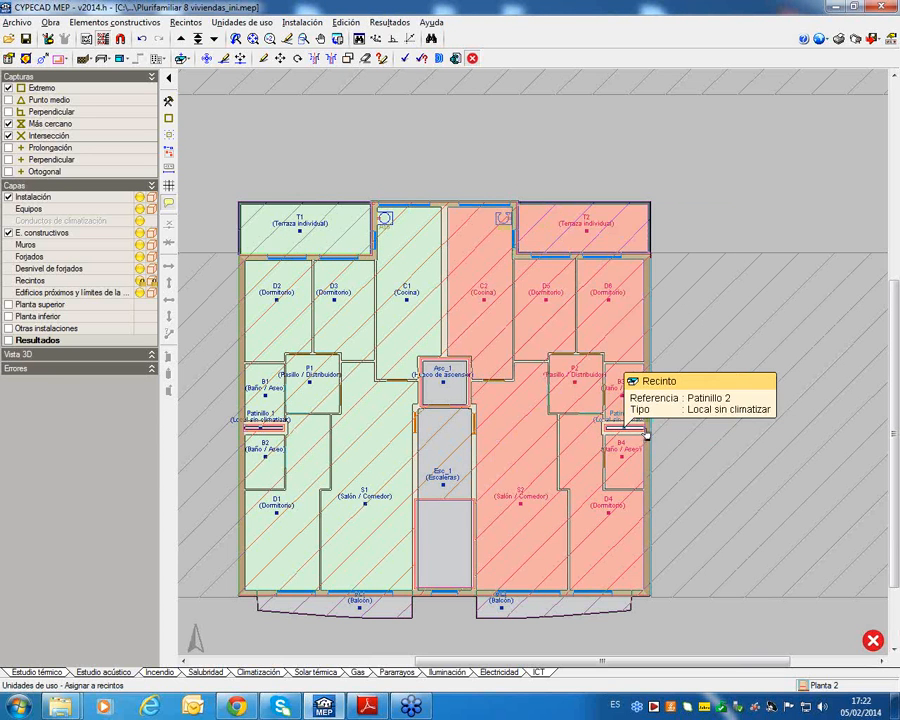
right_click(789, 382)
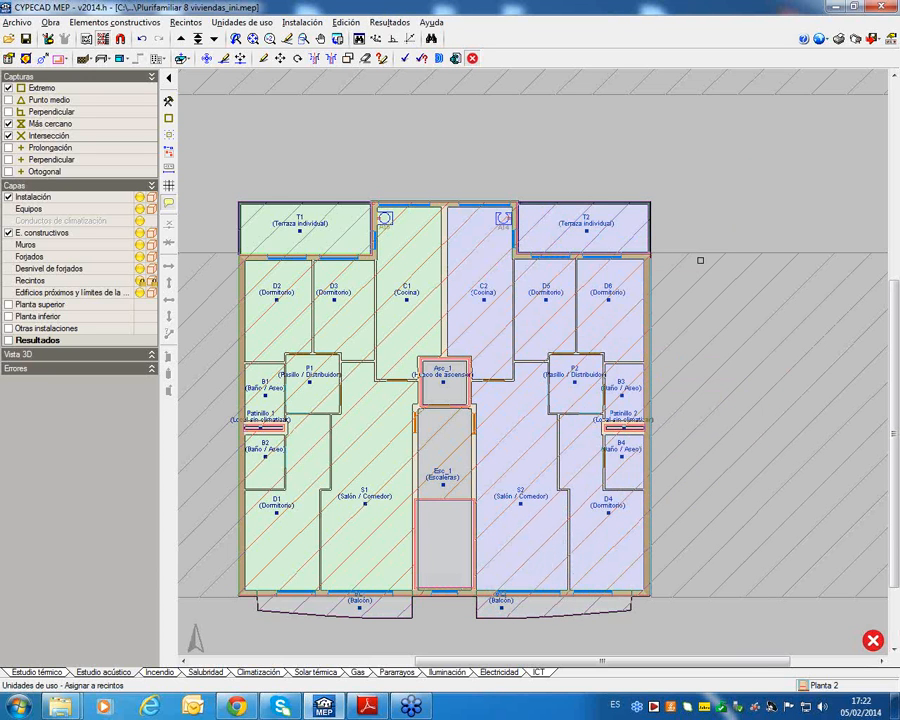
scroll(734, 188, "down", 1)
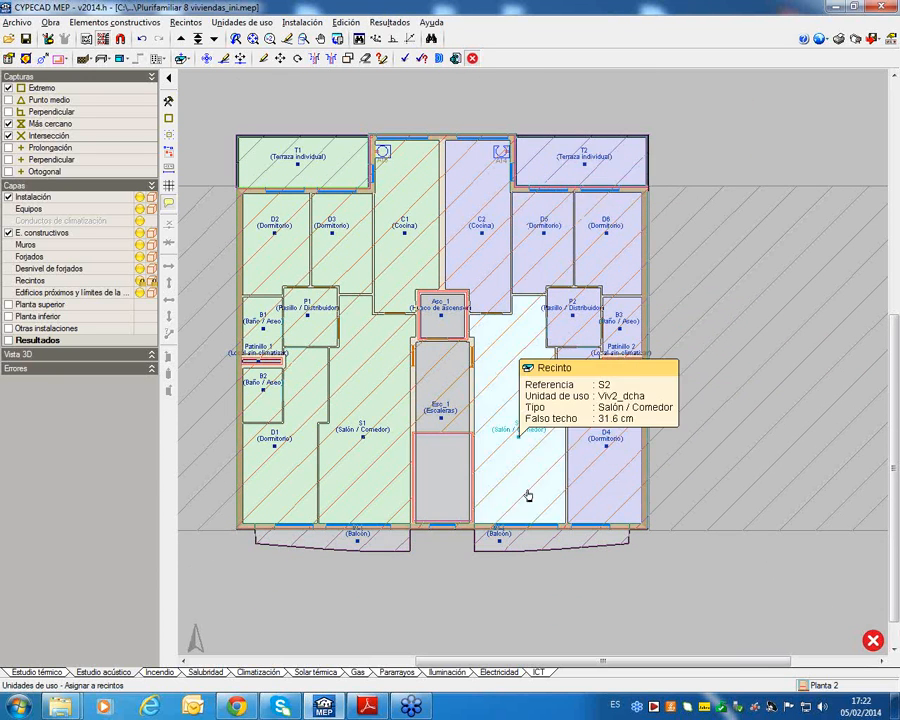
left_click(576, 219)
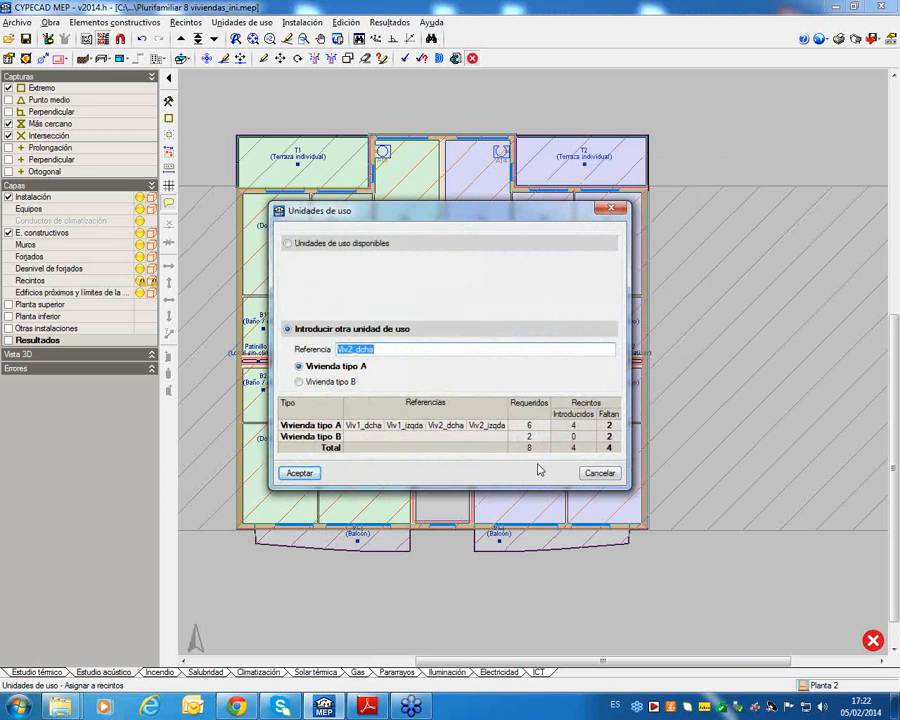
left_click(599, 472)
Go to Planta 3 and introduce a new use unit of Vivienda tipo A with reference Viv3_dcha
left_click(181, 38)
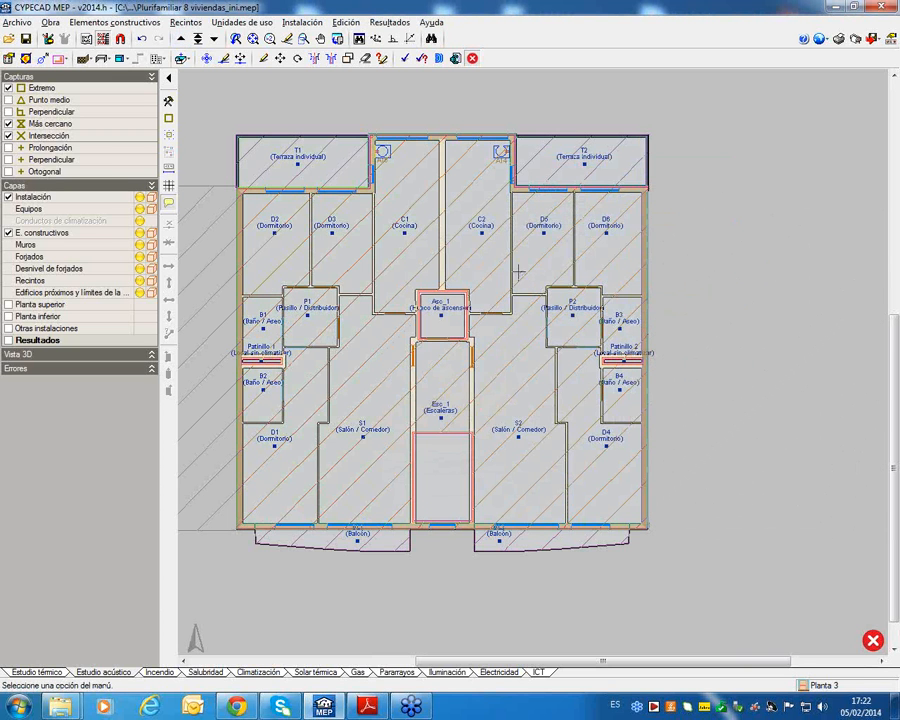
left_click(185, 22)
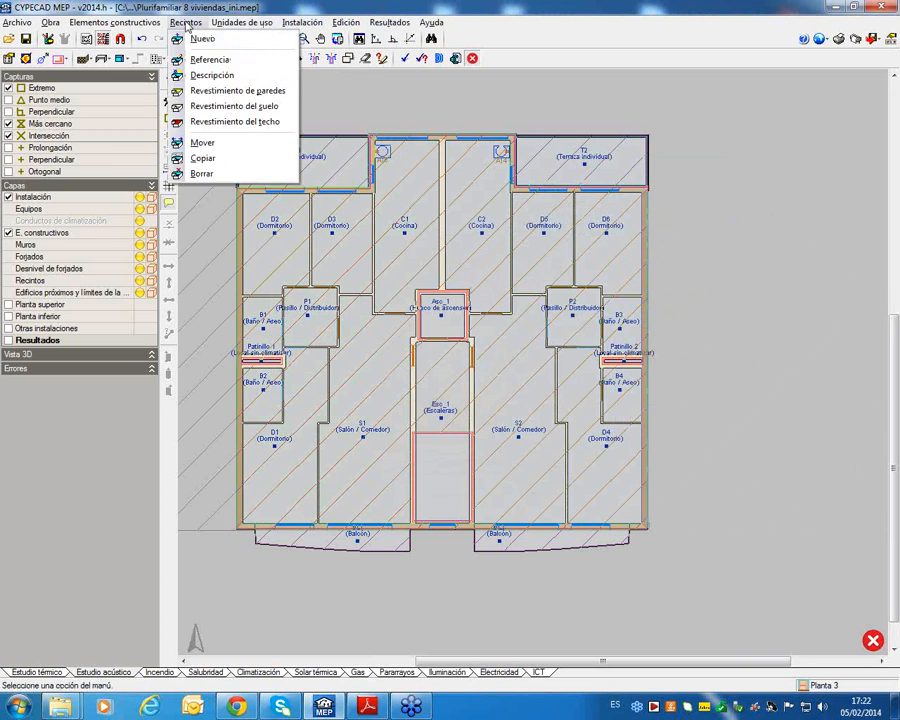
left_click(244, 39)
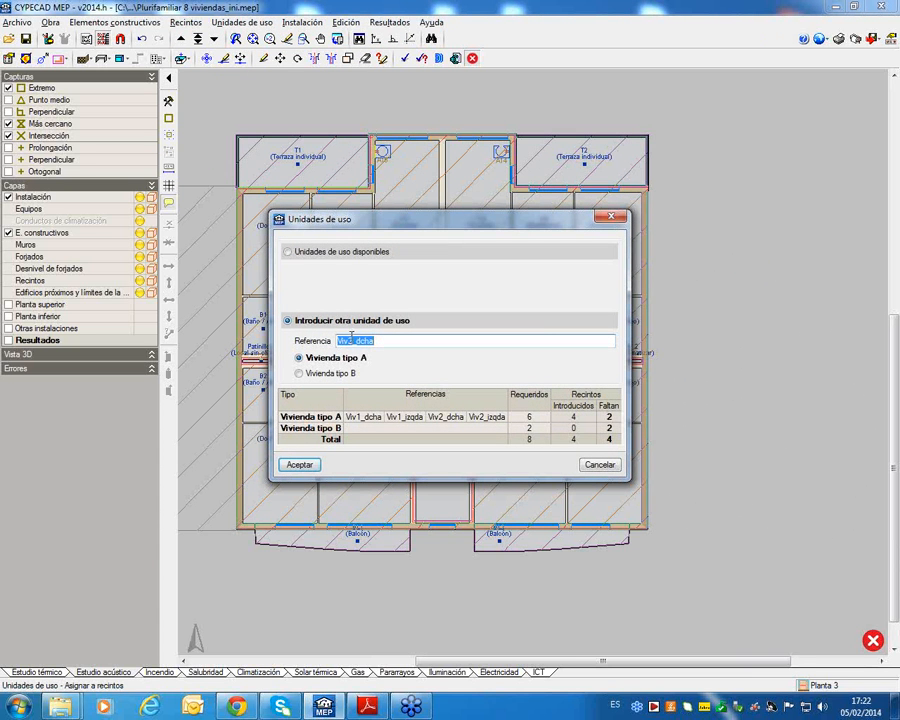
left_click(351, 340)
left_click(311, 464)
Assign the right-hand dwelling's rooms S2, D4, D5, D6, B3, B4, P2, C2 and terrace T2 on Planta 3 to Viv3_dcha
left_click(574, 466)
left_click(546, 435)
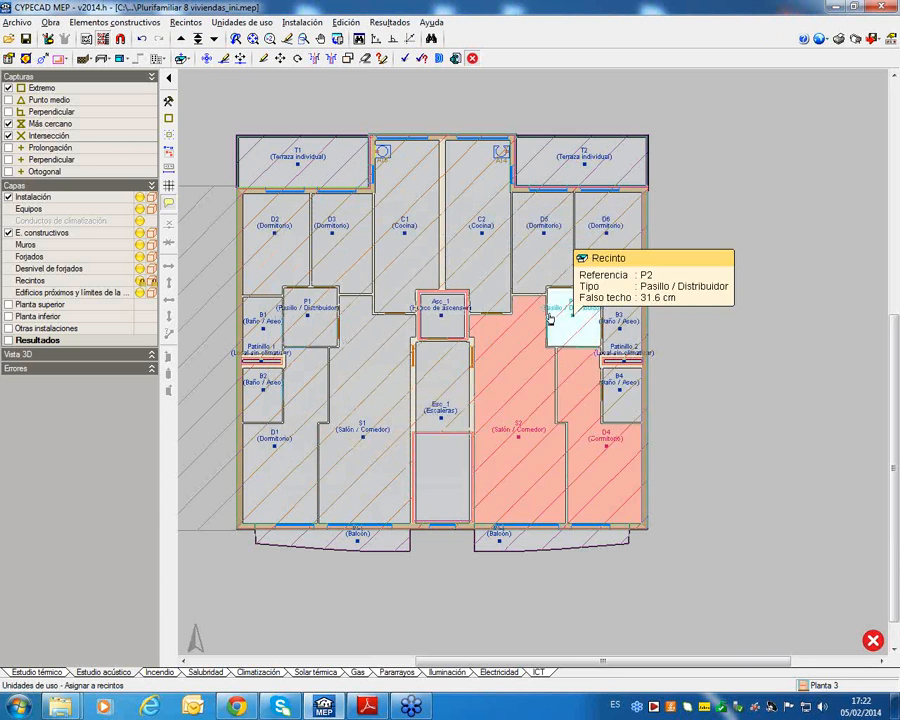
left_click(523, 284)
left_click_drag(687, 309, 502, 160)
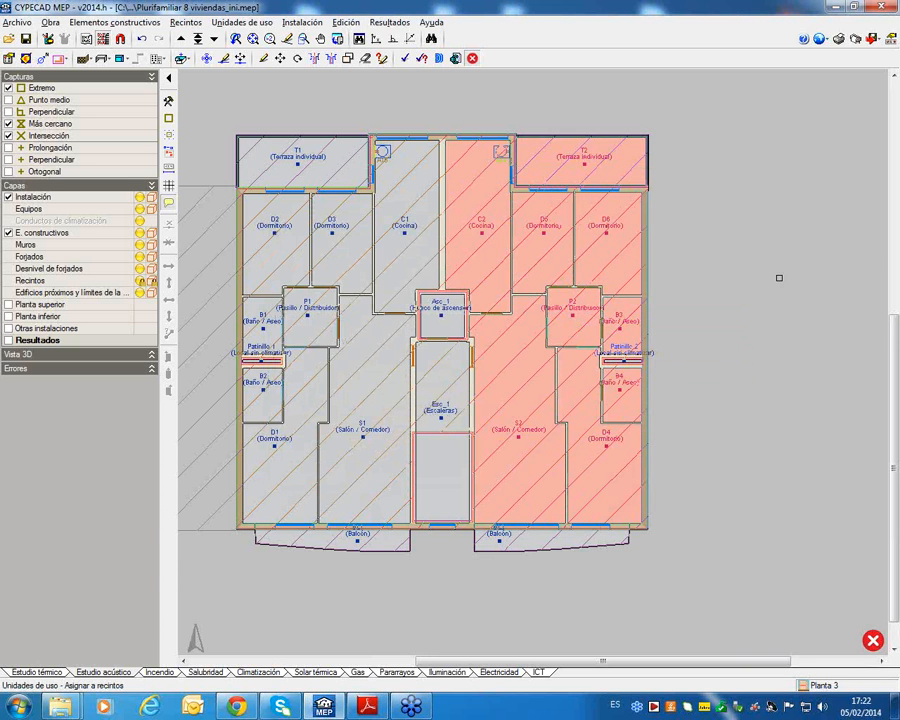
scroll(628, 425, "up", 1)
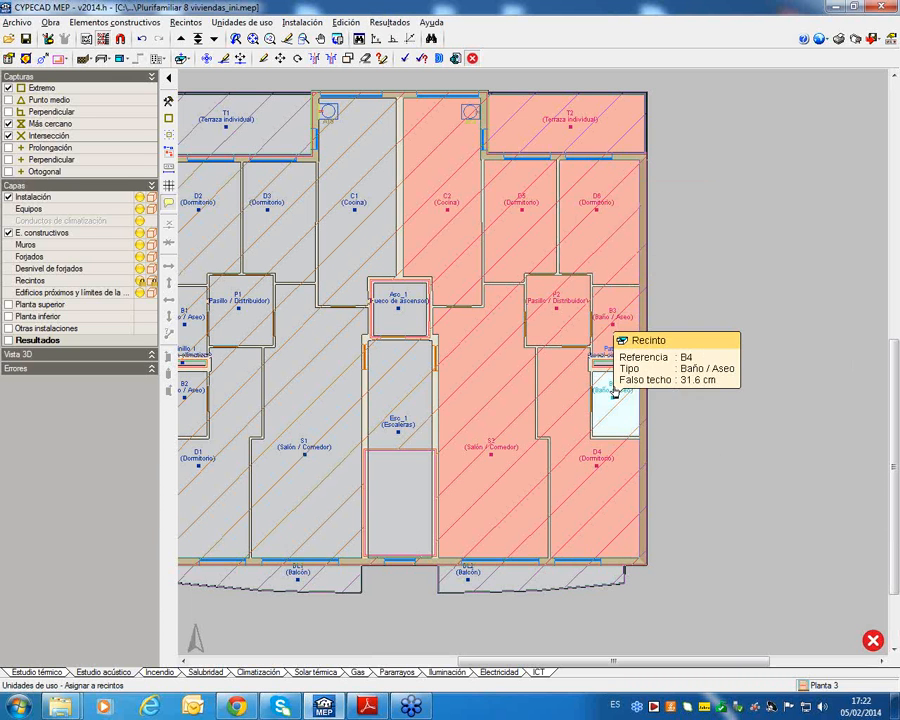
scroll(786, 295, "down", 1)
scroll(683, 334, "up", 2)
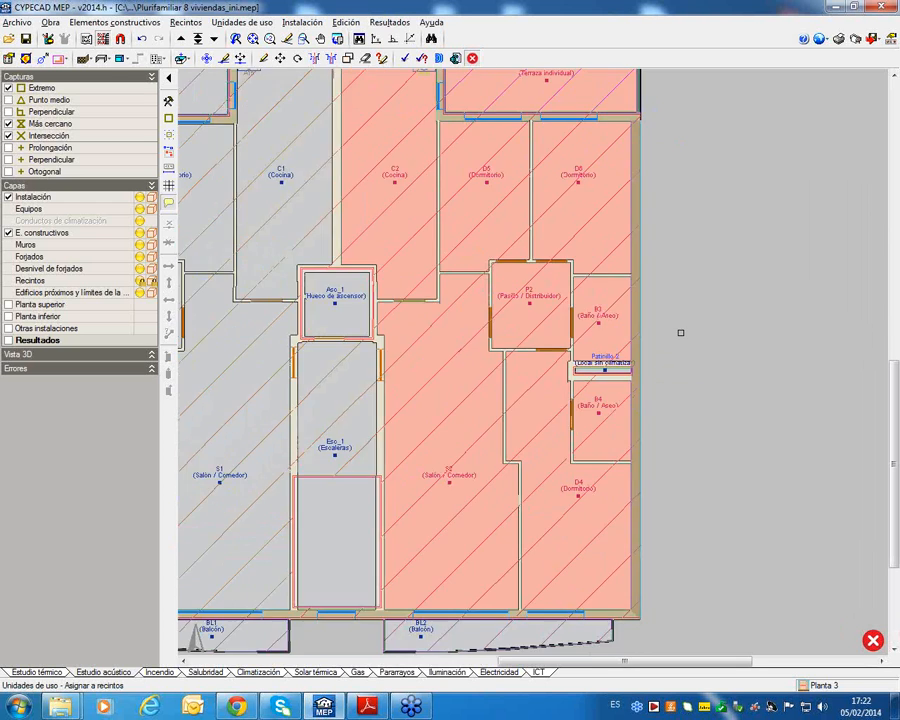
scroll(700, 270, "down", 3)
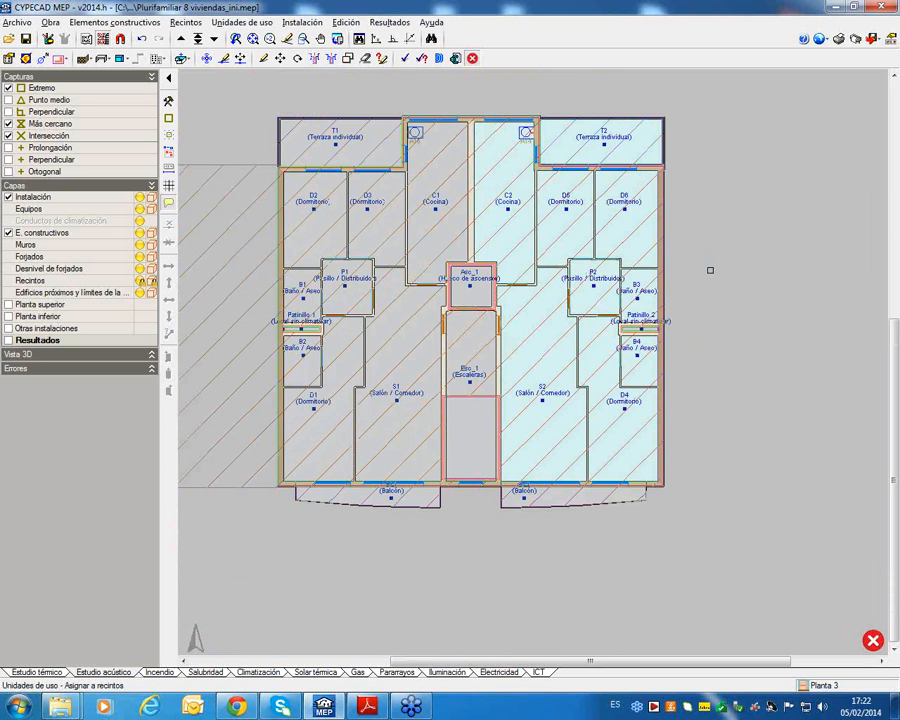
right_click(704, 240)
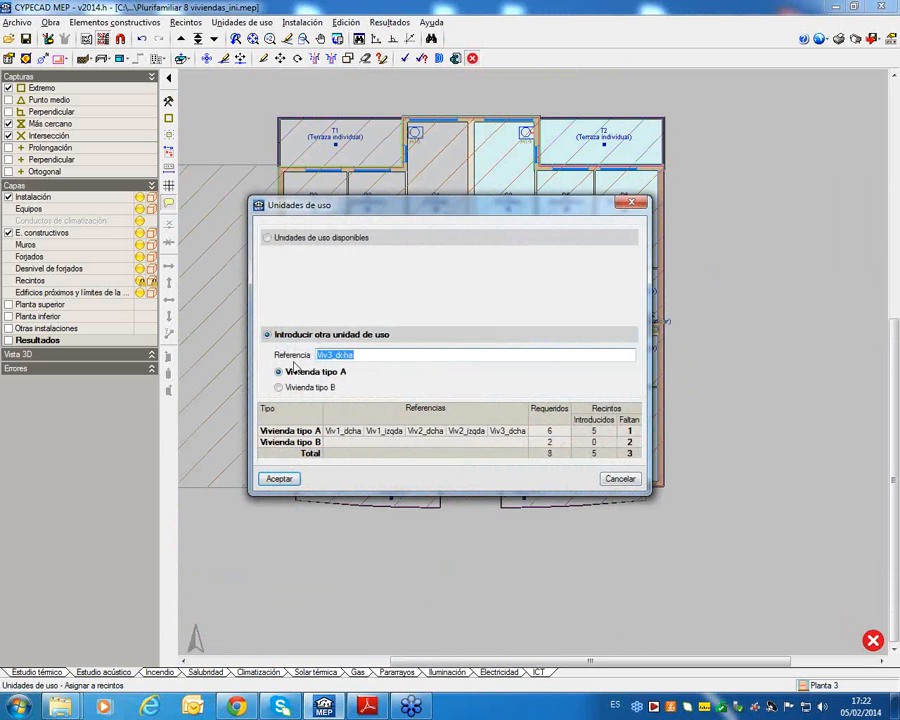
Introduce another use unit of Vivienda tipo A with reference Viv3_izqda
left_click_drag(333, 355, 479, 372)
type("_izqda")
left_click(279, 479)
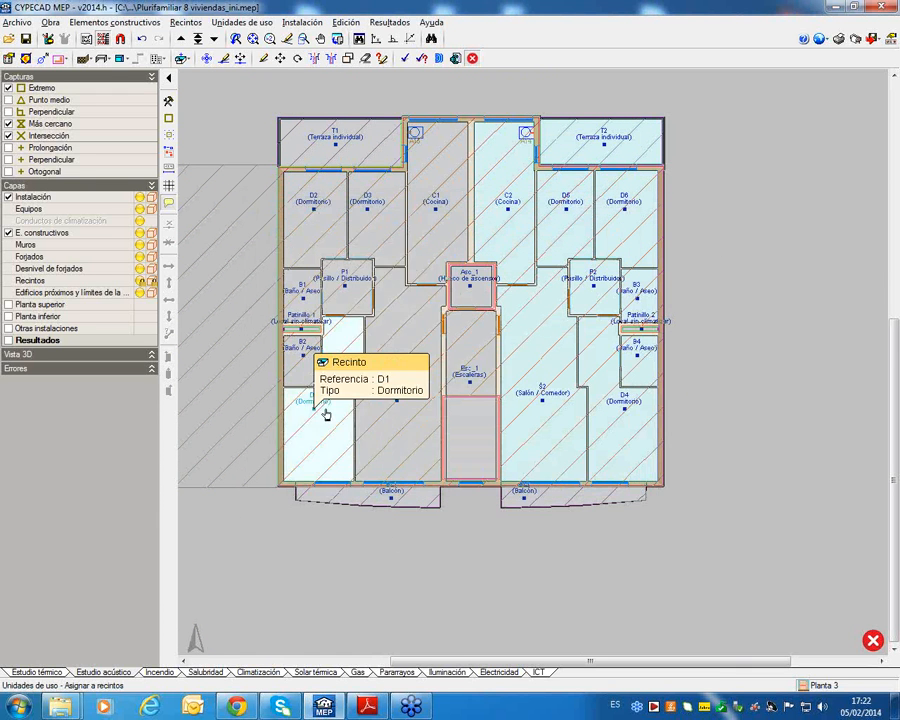
Assign the left-hand dwelling's rooms D1, S1, C1, D3, P1, D2, B1, B2 and terrace T1 on Planta 3 to Viv3_izqda
left_click(324, 410)
left_click(382, 387)
left_click(411, 241)
left_click(400, 225)
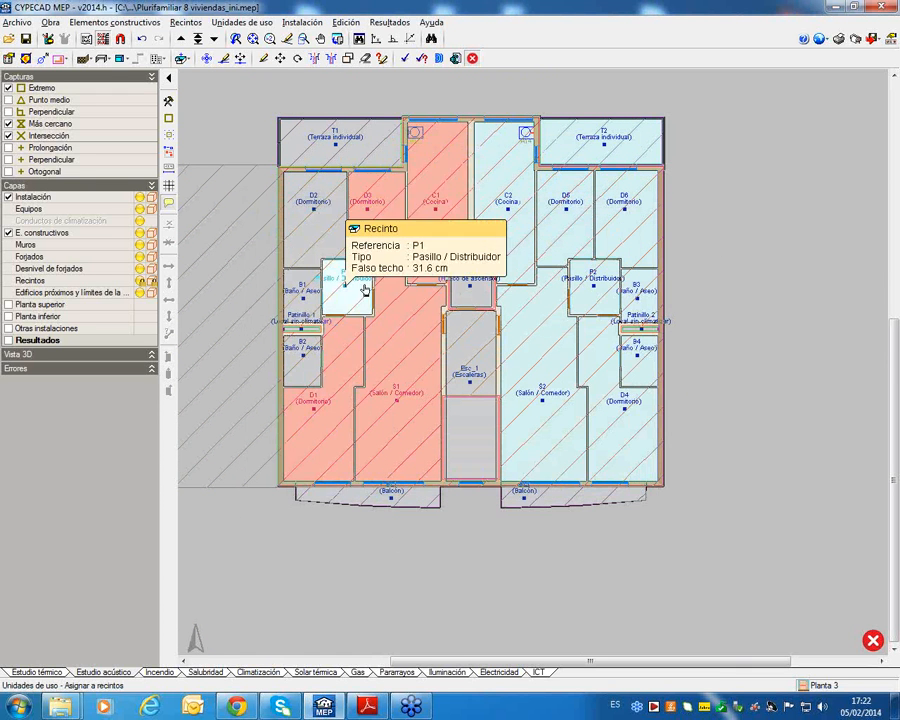
scroll(332, 292, "up", 2)
left_click(286, 300)
left_click(287, 406)
left_click(289, 152)
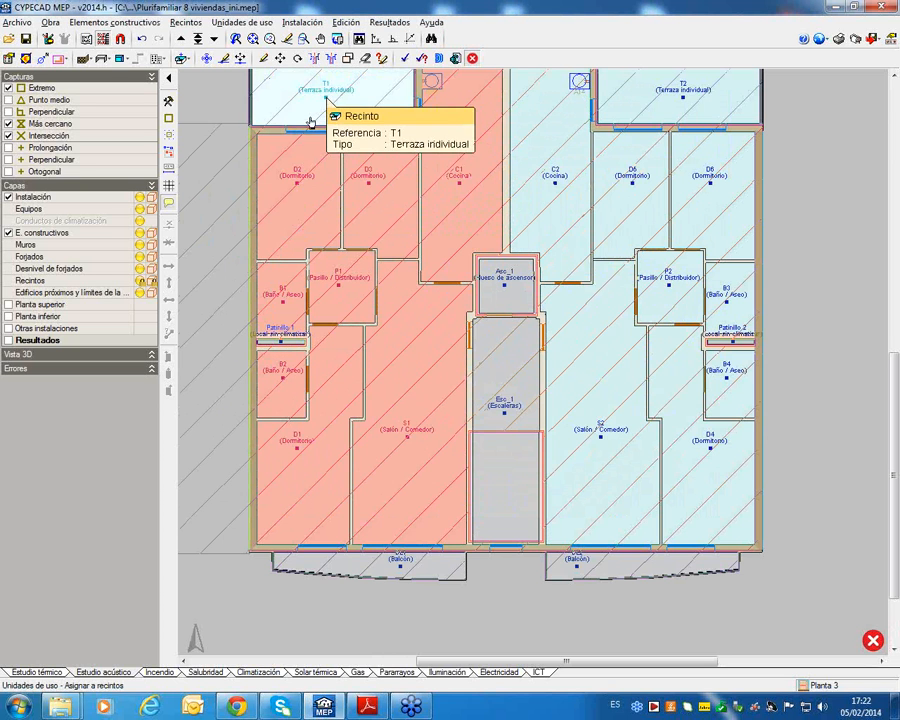
left_click(311, 122)
right_click(384, 595)
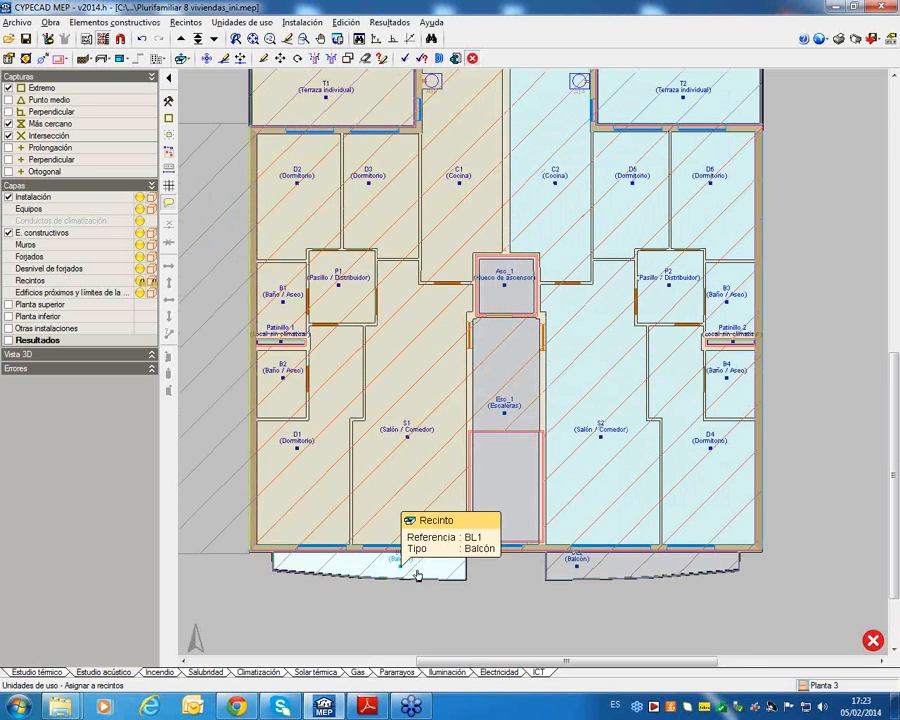
scroll(420, 565, "down", 2)
scroll(385, 515, "up", 3)
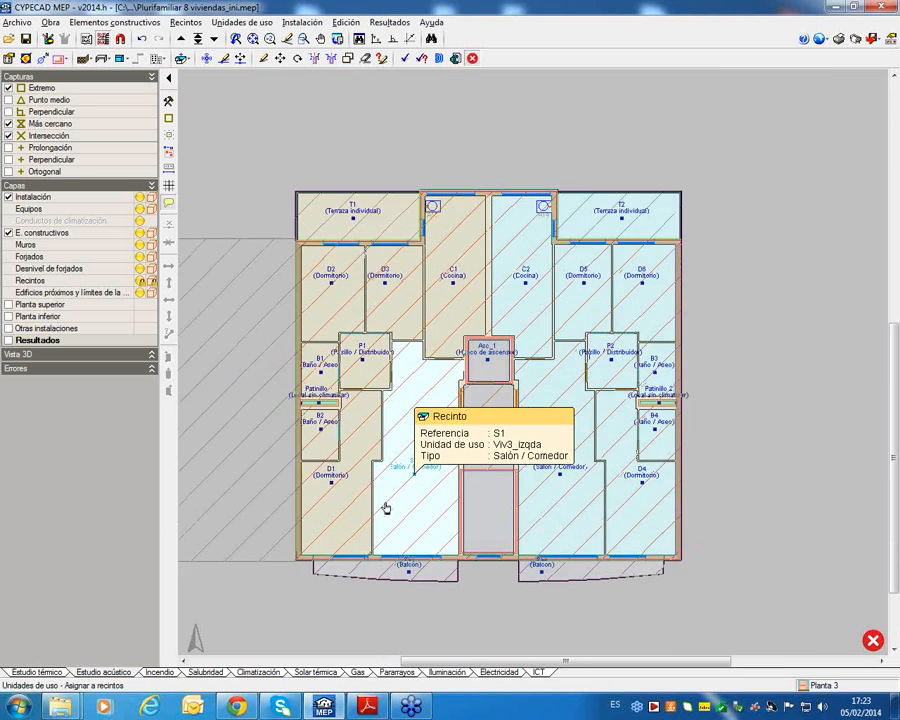
Go to Planta 4 and introduce a new use unit of Vivienda tipo B with reference Viv4_izqda
left_click(180, 38)
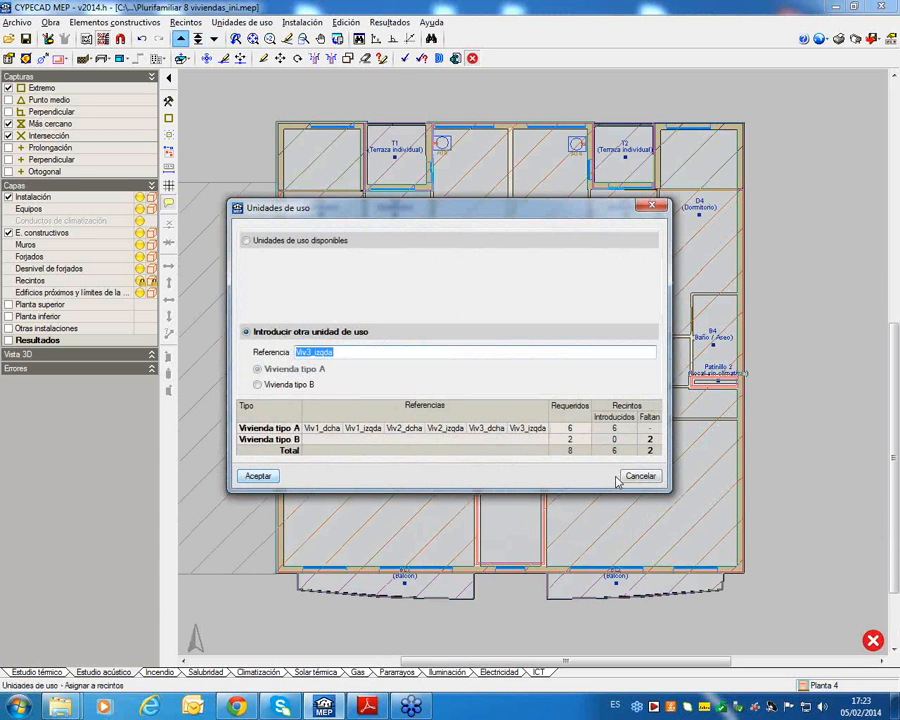
left_click(258, 384)
left_click_drag(412, 208, 410, 124)
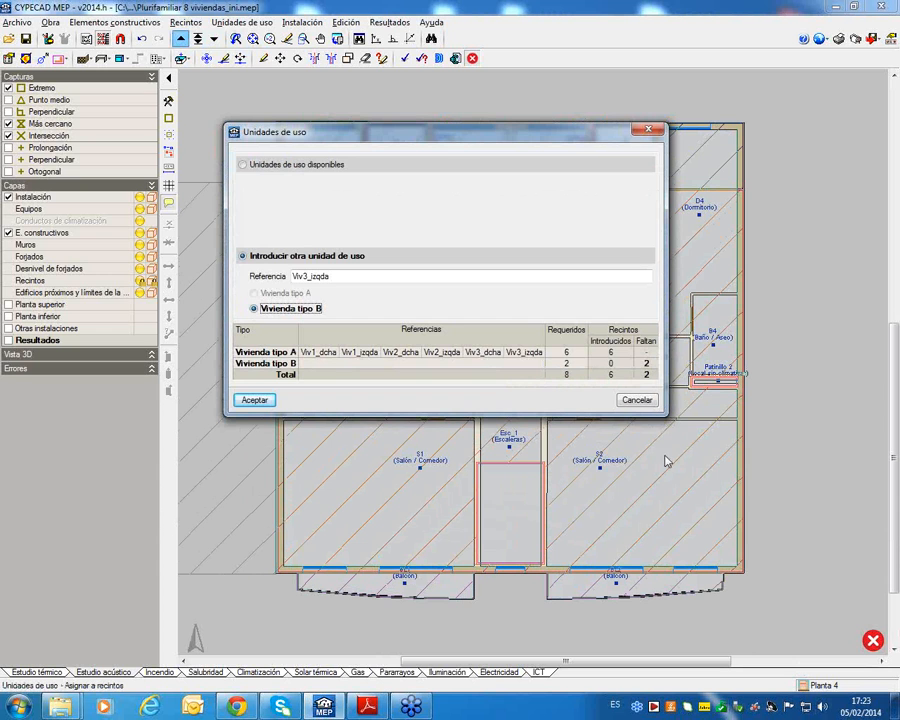
left_click_drag(435, 137, 486, 144)
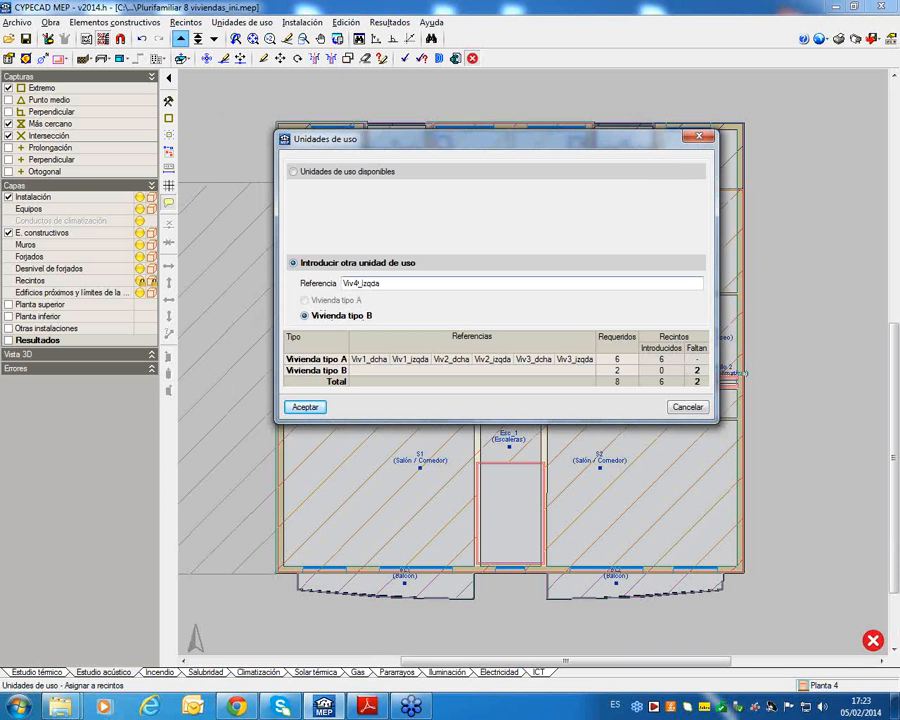
left_click_drag(362, 283, 517, 317)
left_click(305, 407)
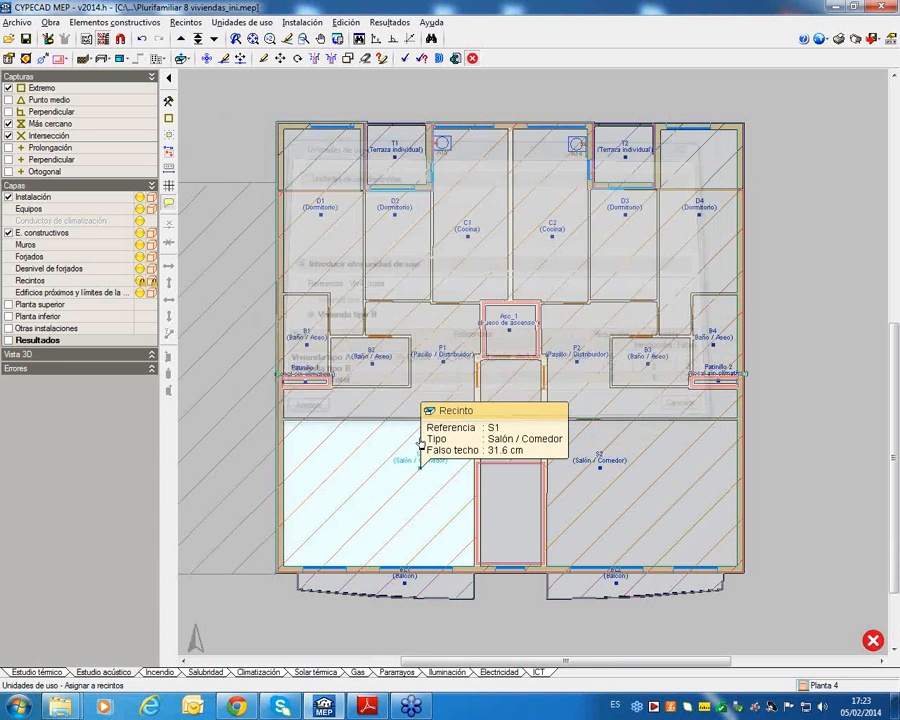
Assign the left-hand dwelling's rooms S1, P1, B2, B1, D1, D2, C1 and terrace T1 on Planta 4 to Viv4_izqda
left_click(416, 442)
left_click(404, 398)
left_click(393, 374)
left_click(294, 356)
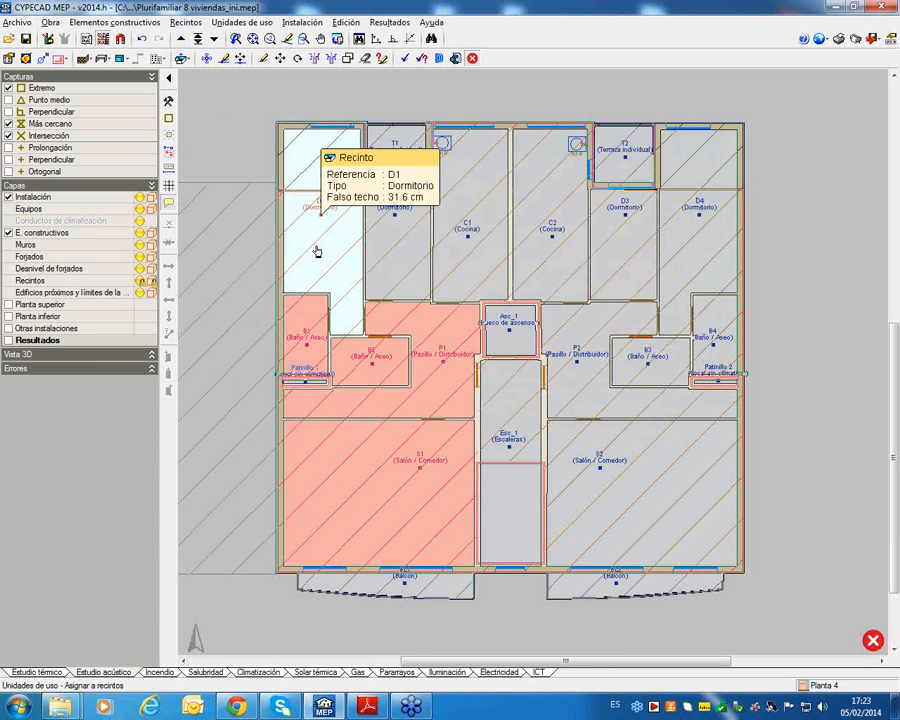
left_click(320, 250)
left_click(408, 256)
left_click(453, 177)
left_click(412, 145)
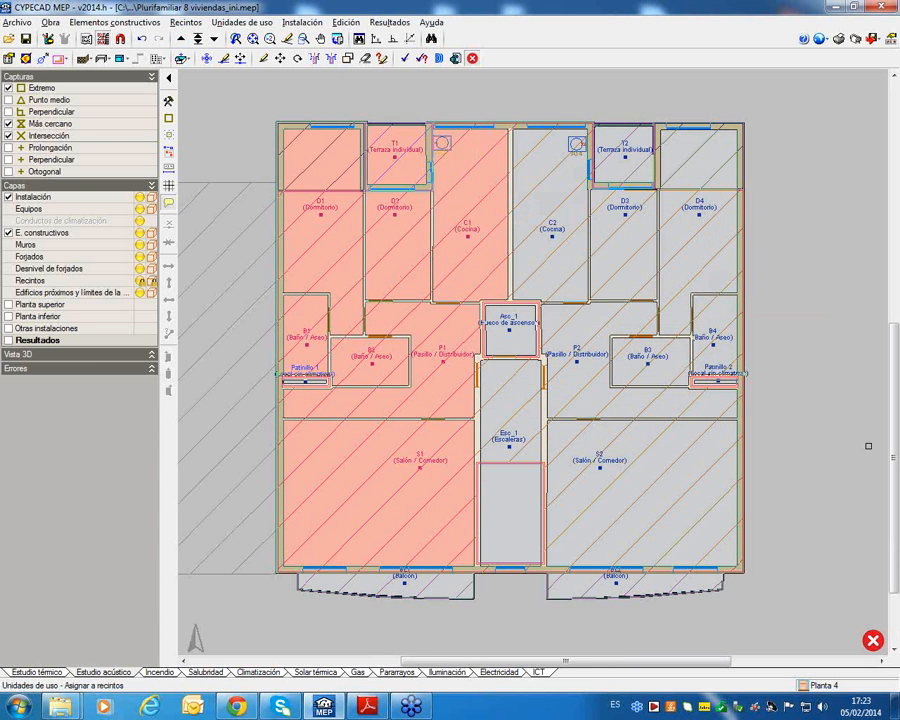
right_click(772, 230)
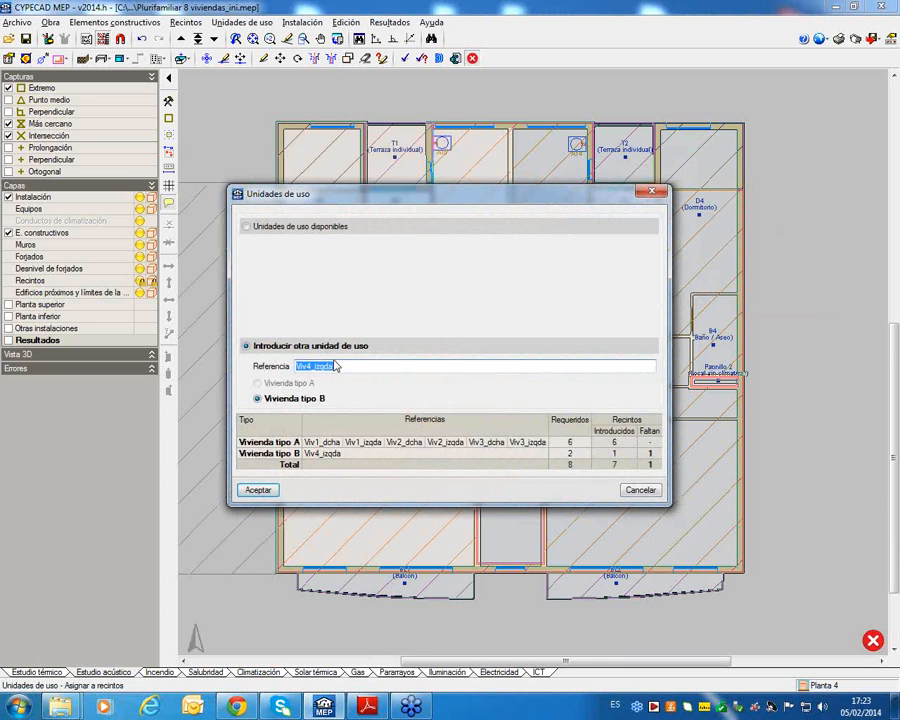
Introduce another use unit of Vivienda tipo B with reference Viv4_dcha
left_click_drag(312, 366, 545, 366)
type("_dch")
left_click(254, 489)
Assign the right-hand dwelling's rooms S2, P2, B3, B4, D4, D3, C2 and terrace T2 on Planta 4 to Viv4_dcha
left_click(664, 480)
left_click_drag(796, 307, 614, 147)
left_click(615, 164)
left_click(560, 228)
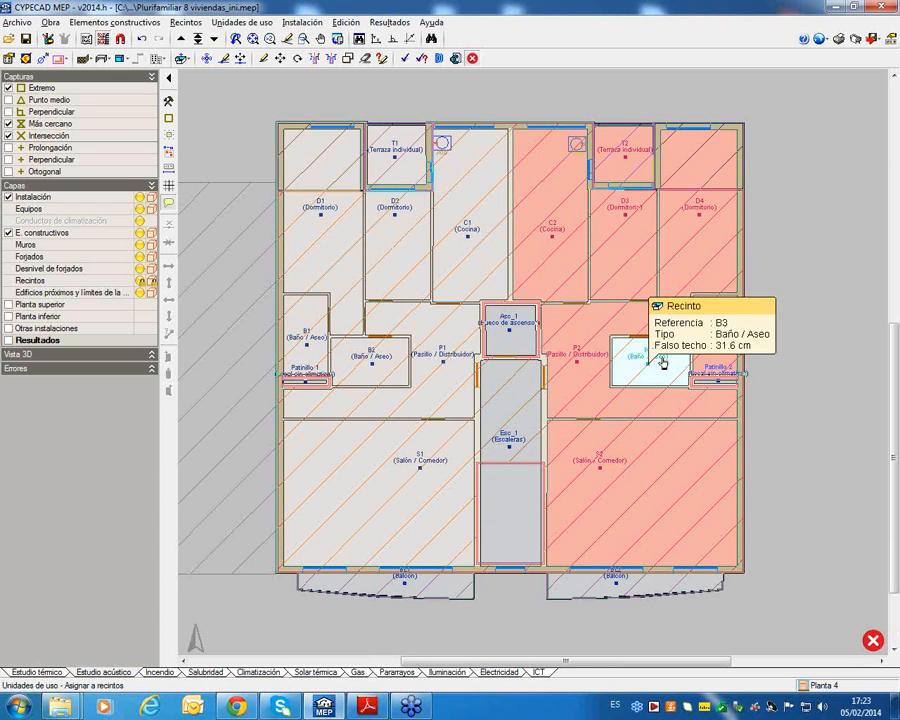
right_click(841, 263)
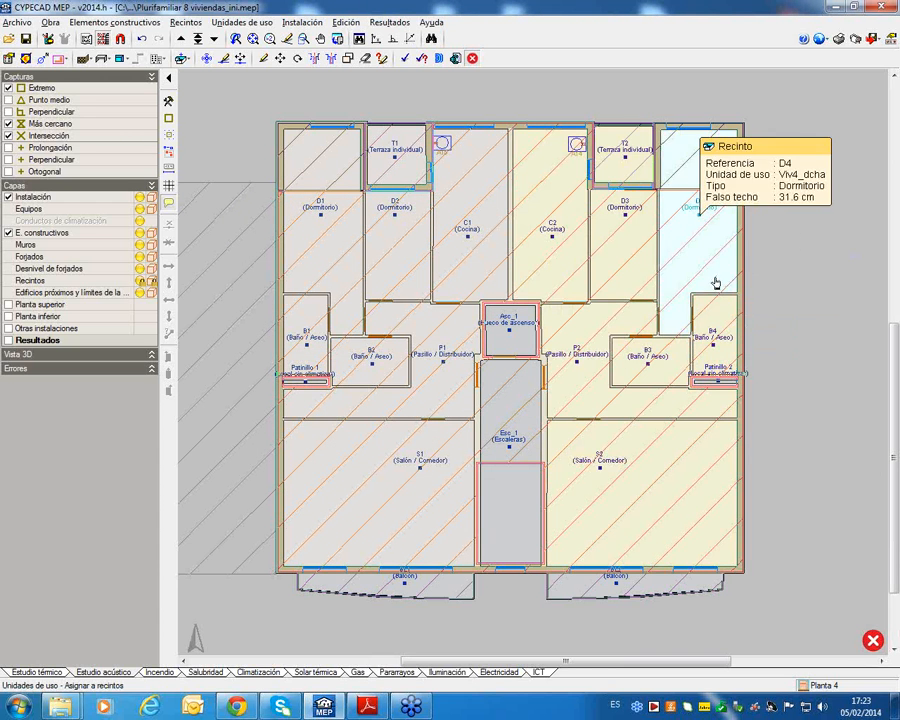
Check the table of required, introduced and missing use units for both dwelling types
right_click(775, 367)
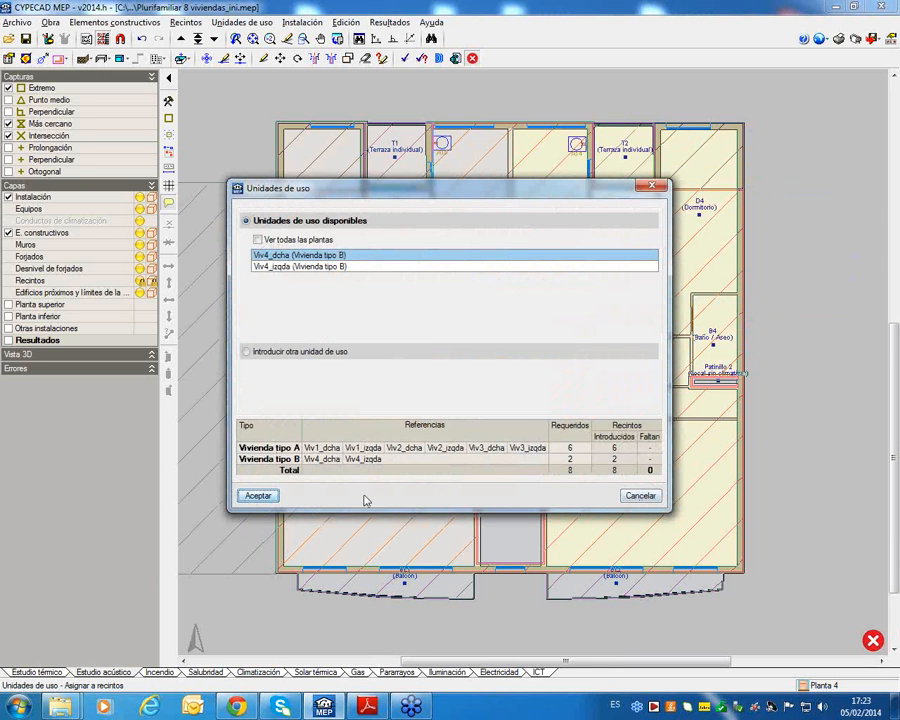
left_click(638, 495)
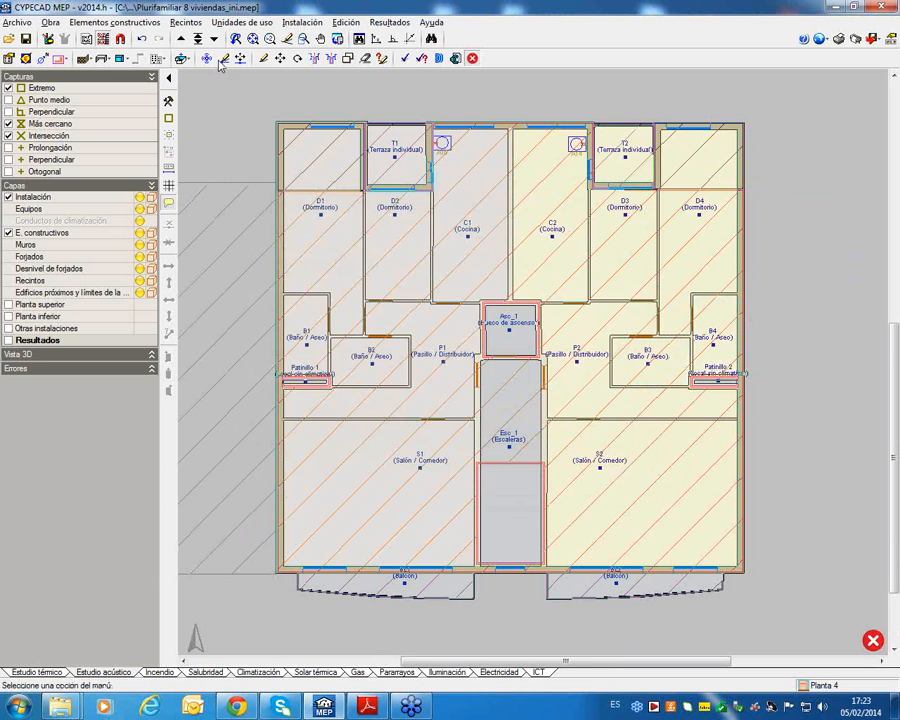
left_click(232, 23)
left_click(245, 39)
left_click(535, 478)
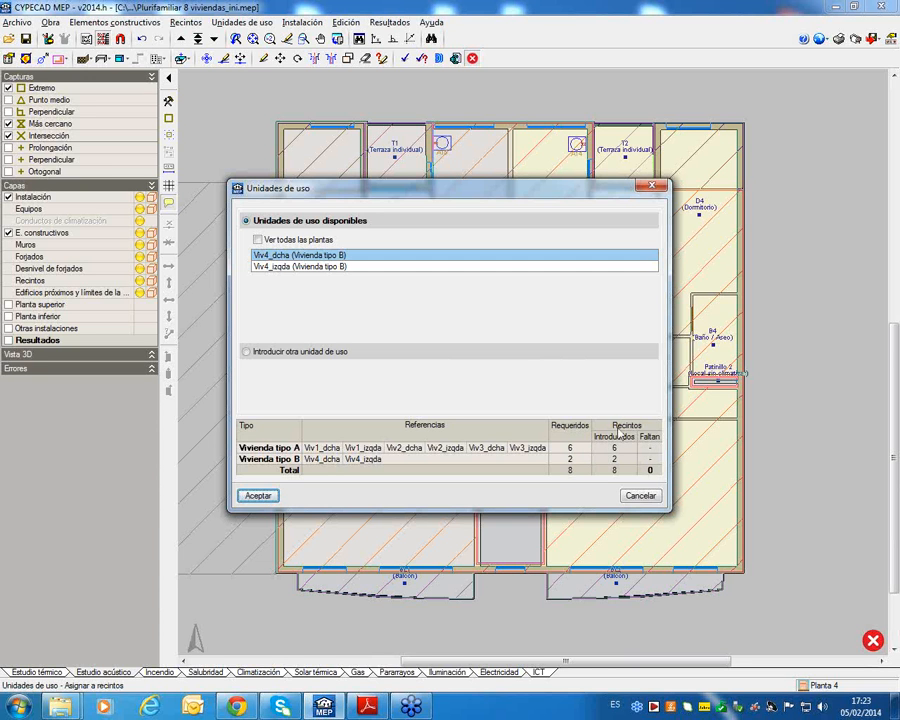
left_click(257, 497)
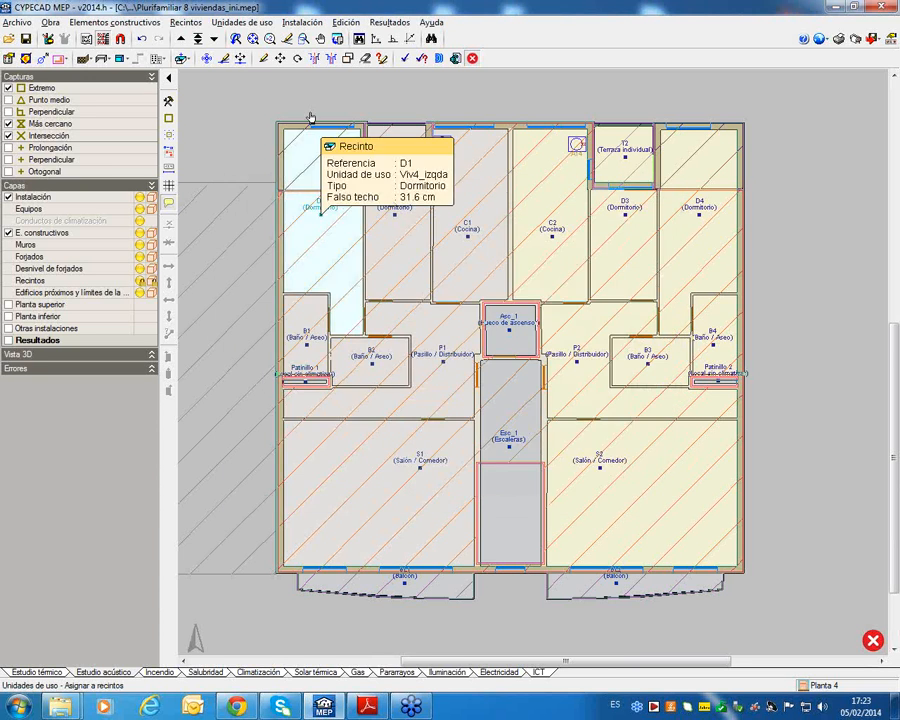
Go to Planta bajo cubierta and choose the available use unit Viv4_dcha for assignment
left_click(181, 38)
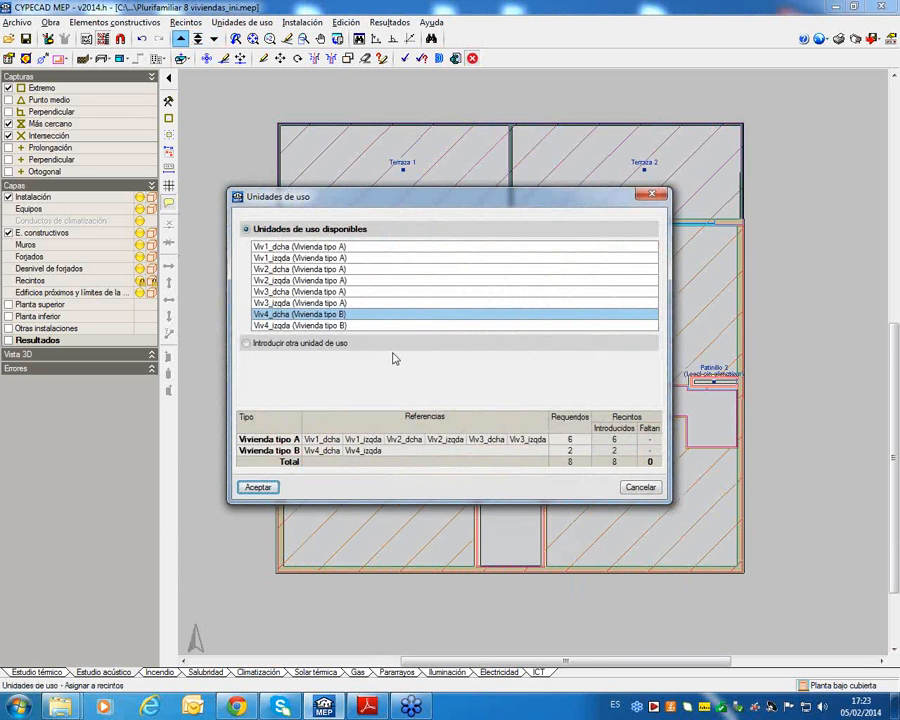
left_click(630, 487)
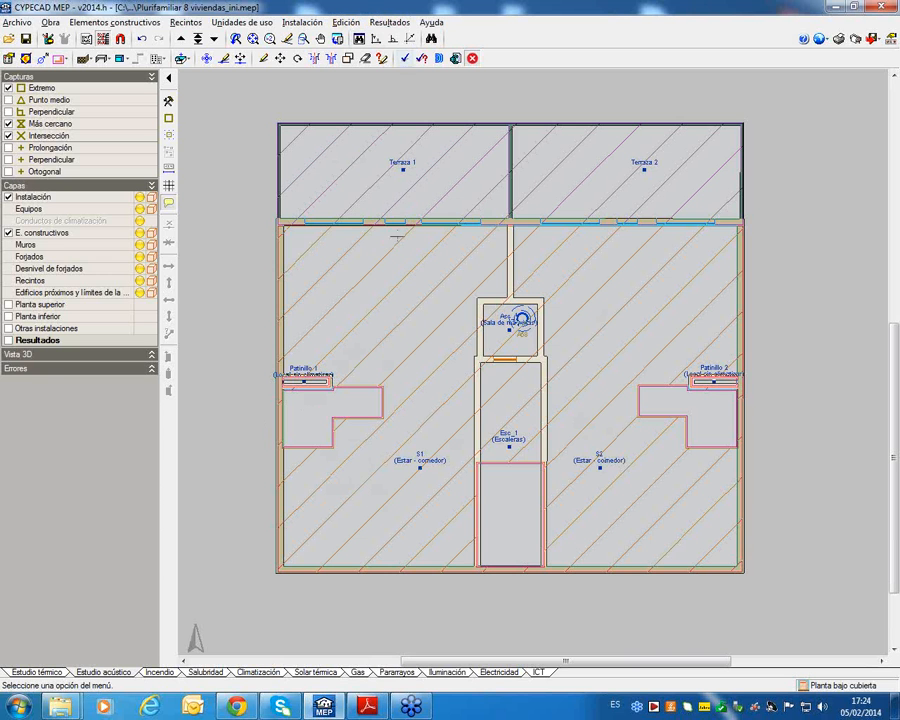
left_click(232, 22)
left_click(235, 38)
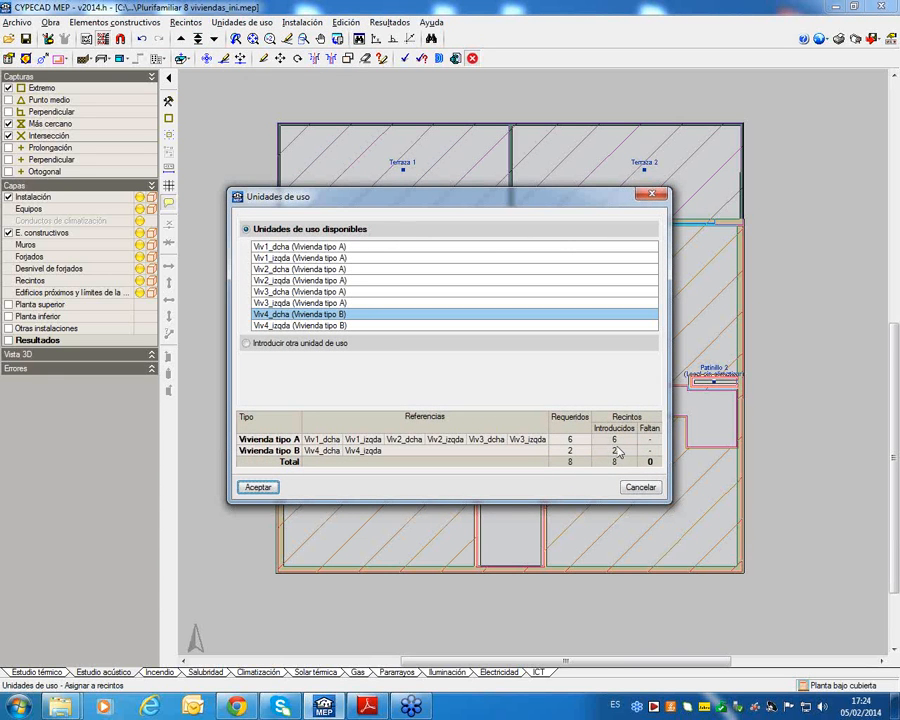
left_click(282, 343)
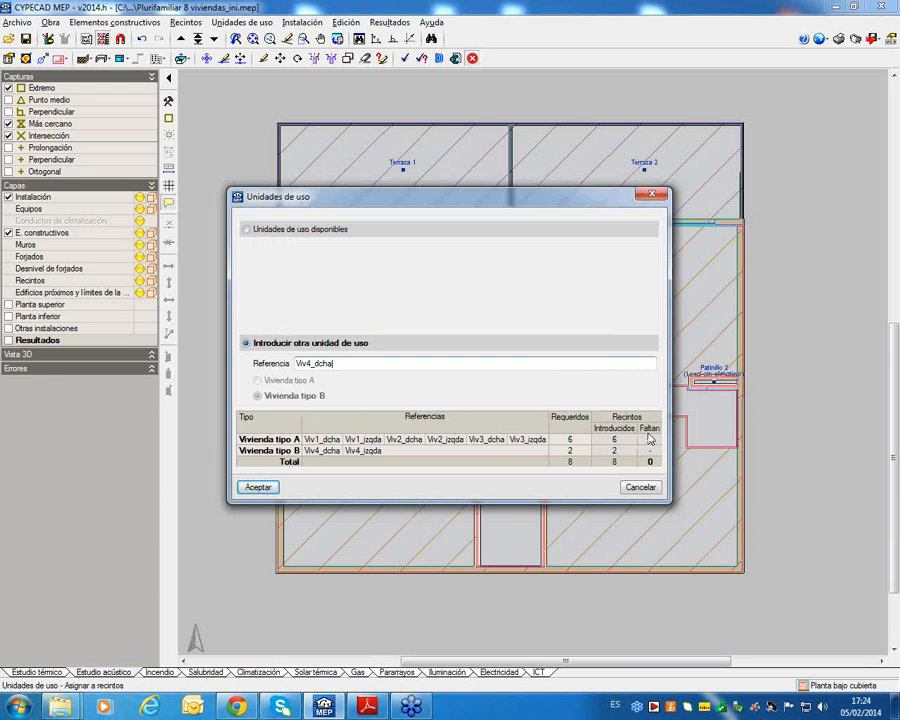
left_click(307, 233)
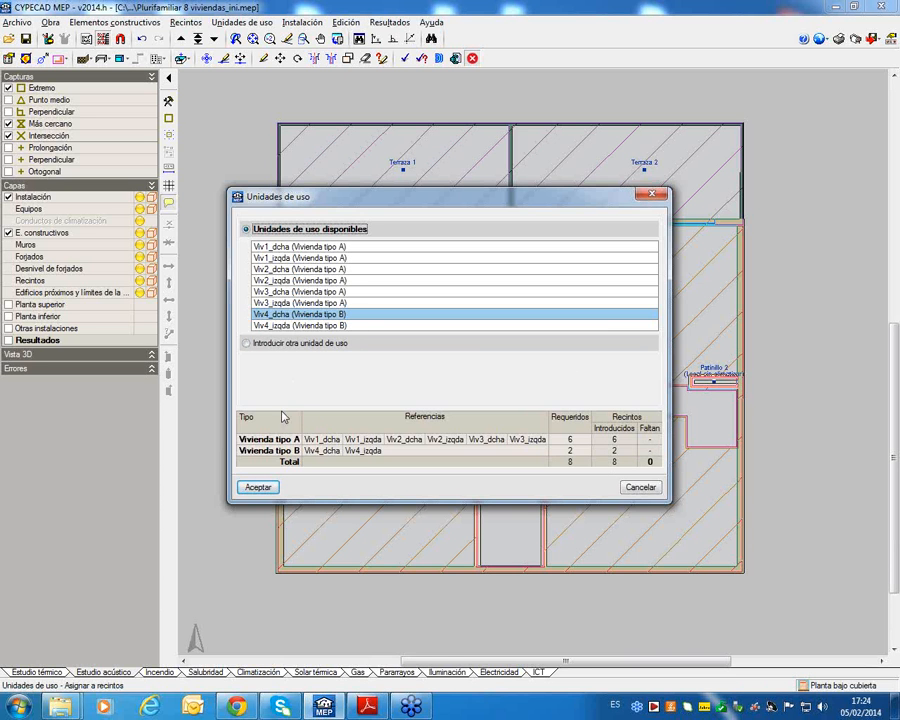
left_click(257, 487)
Assign room S2 and Terraza 2 on Planta bajo cubierta to Viv4_dcha
left_click(609, 530)
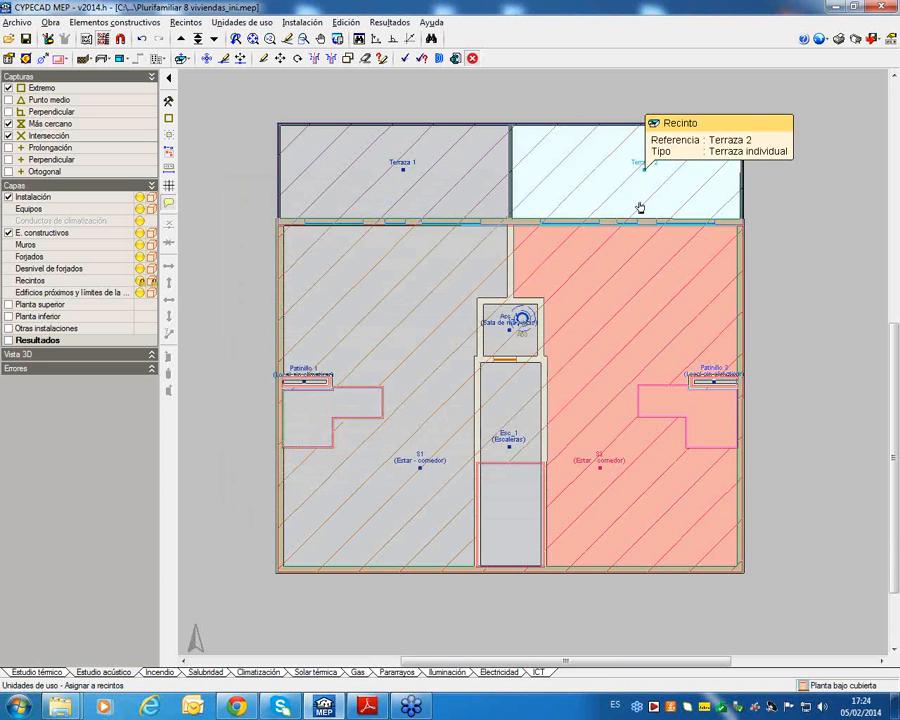
left_click(641, 203)
right_click(801, 291)
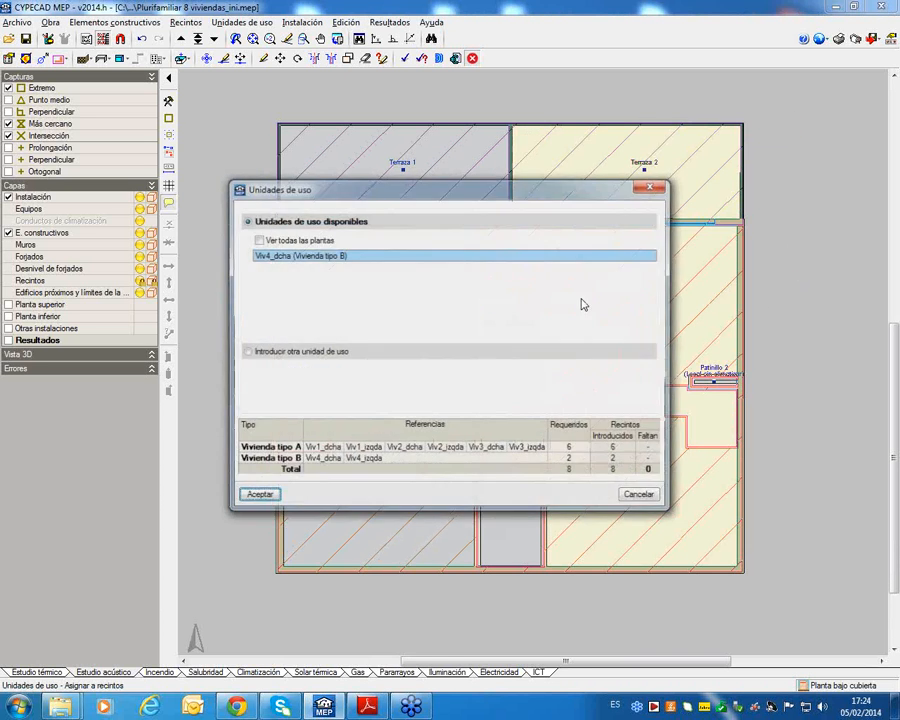
Choose Viv4_izqda from the use units of all floors, assign room S1 and Terraza 1 to it, and end the assignment
left_click(300, 241)
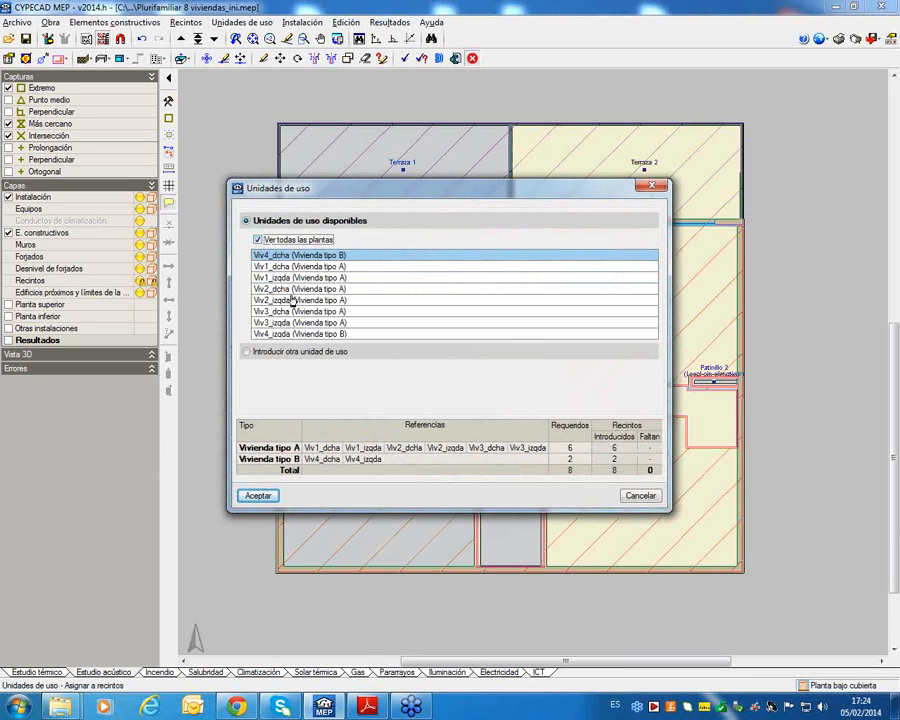
left_click(290, 334)
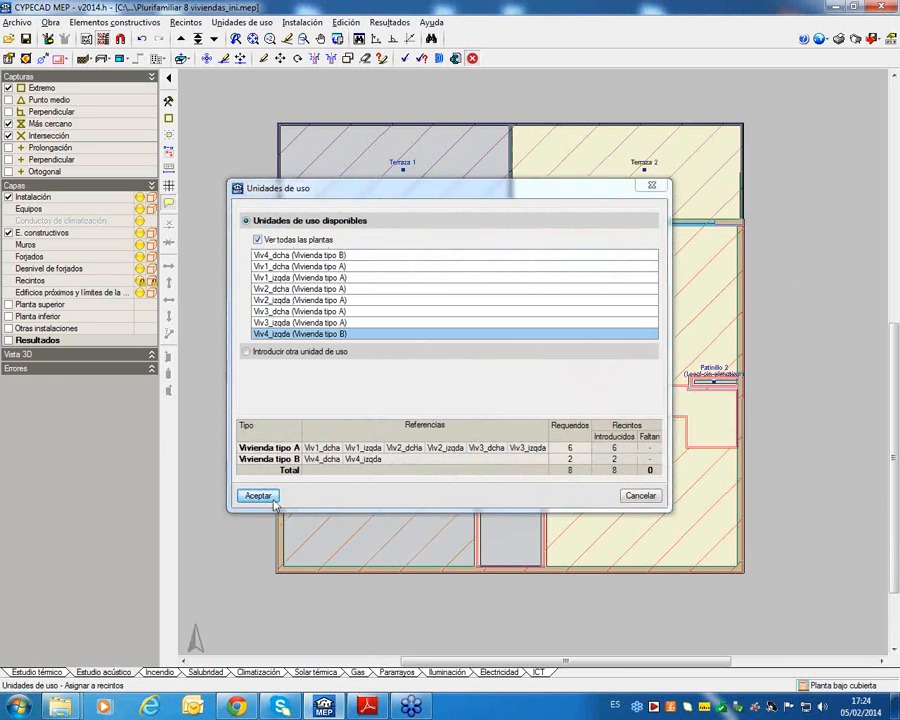
left_click(268, 497)
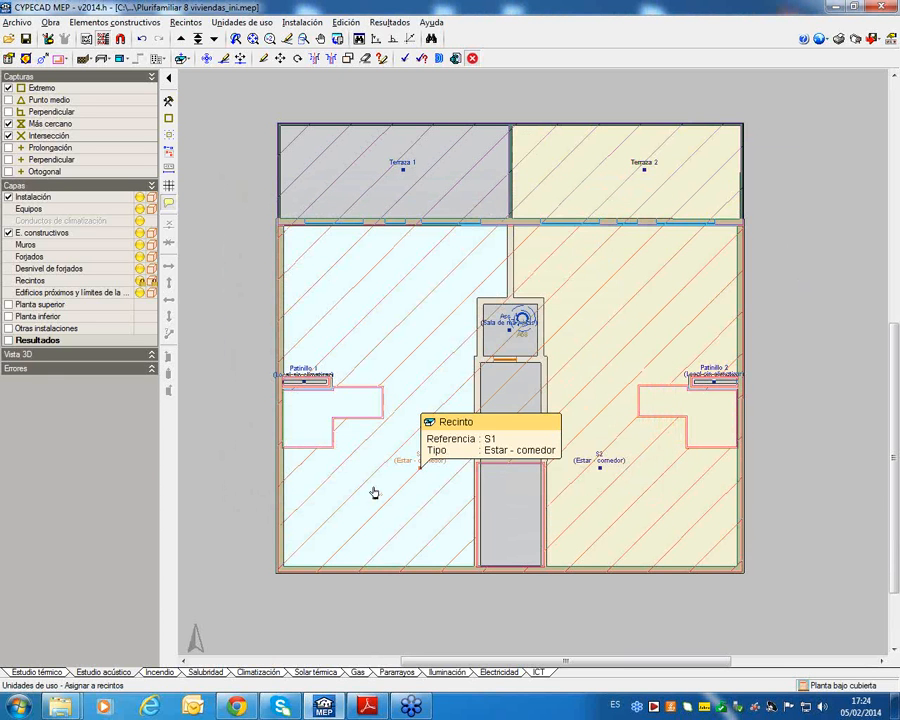
left_click(351, 254)
left_click(375, 186)
right_click(378, 91)
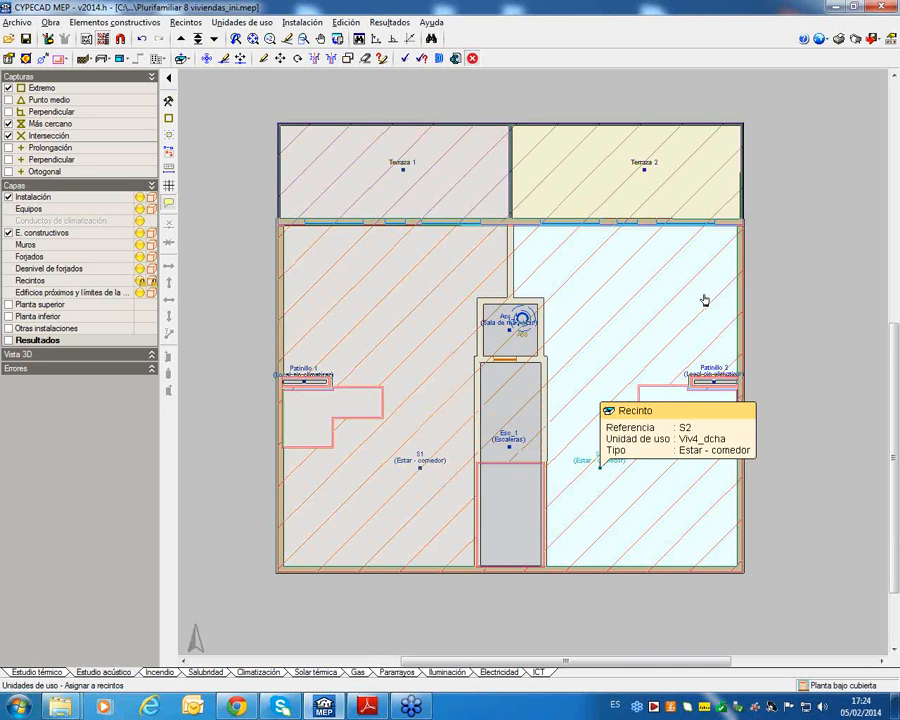
left_click(705, 300)
right_click(832, 262)
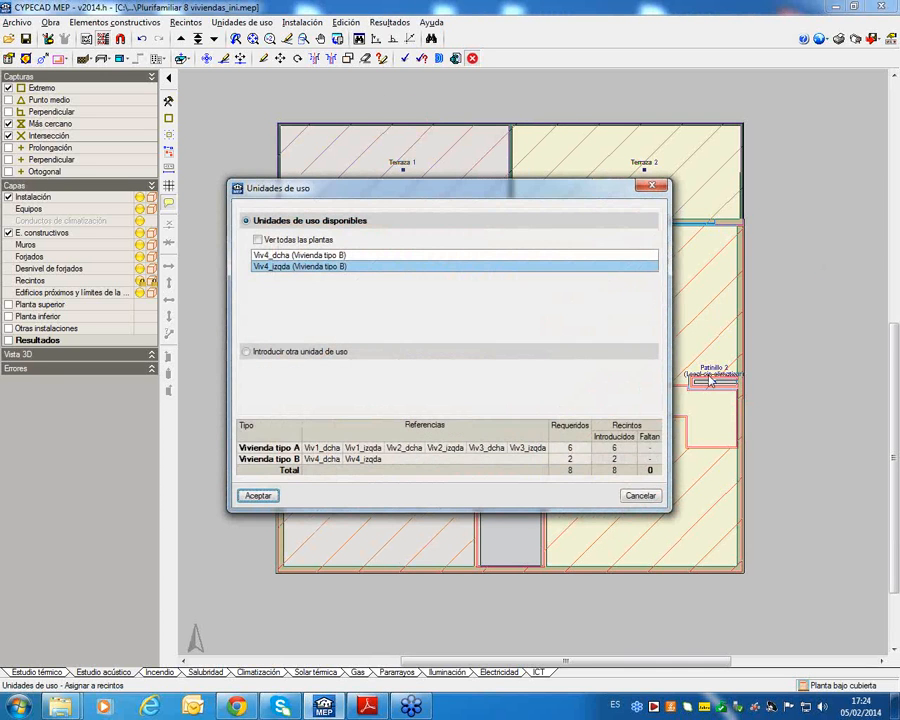
left_click(641, 496)
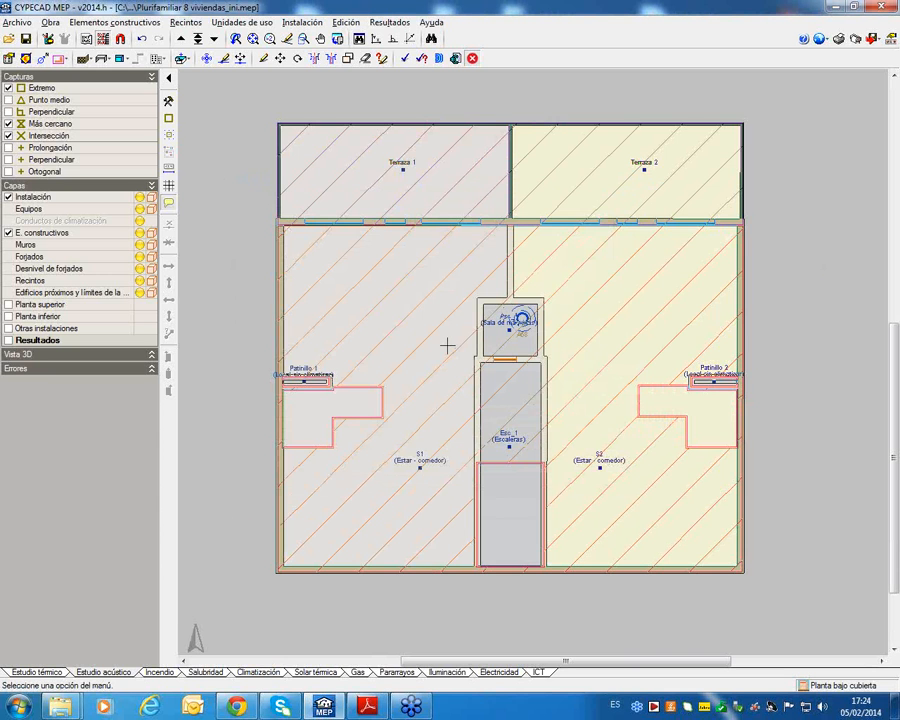
Save the project and calculate the building's acoustic study
left_click(26, 38)
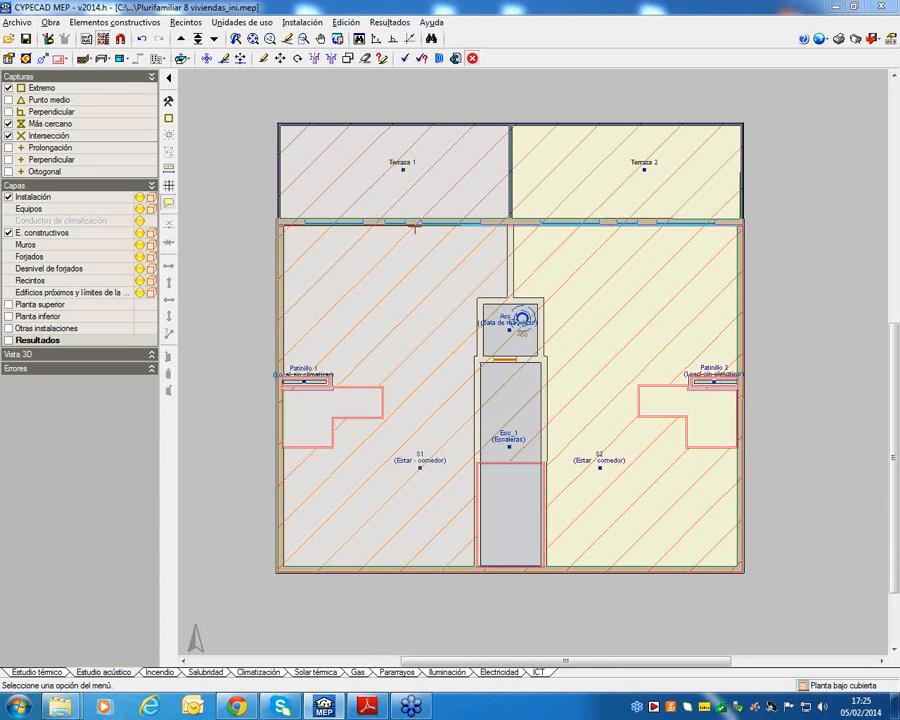
left_click(392, 22)
left_click(399, 42)
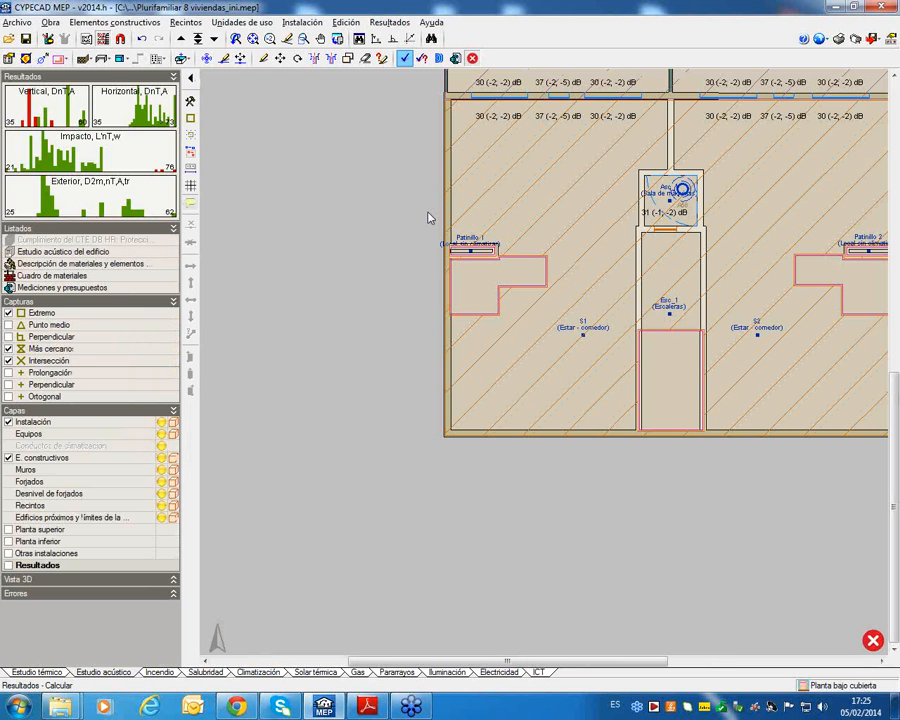
Fit the whole Planta bajo cubierta plan in view and switch to floor Planta 1
left_click(253, 38)
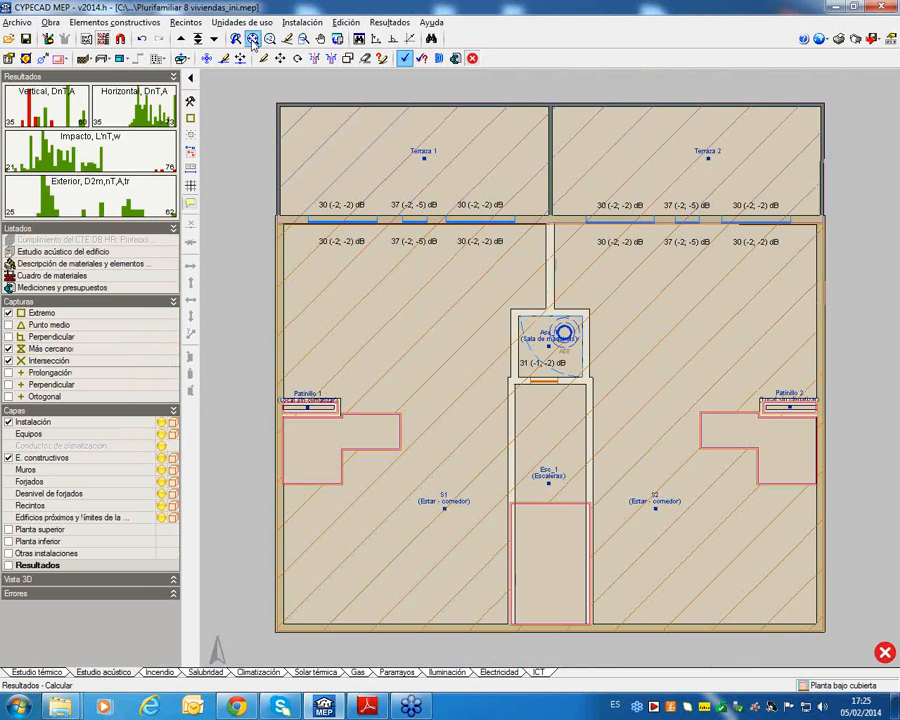
mouse_move(885, 654)
left_click(198, 38)
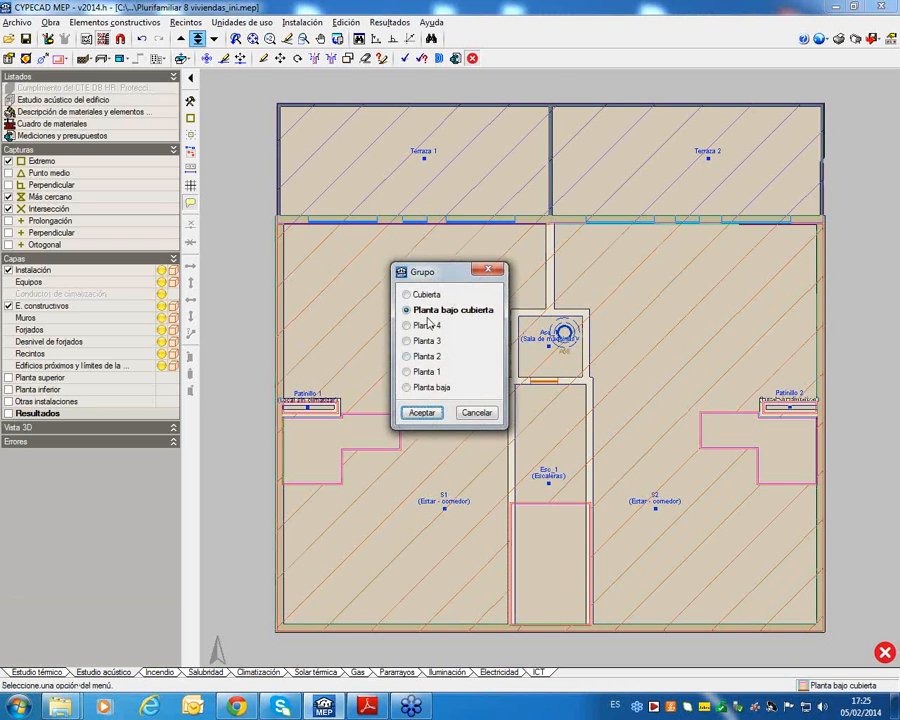
left_click(420, 372)
left_click(421, 413)
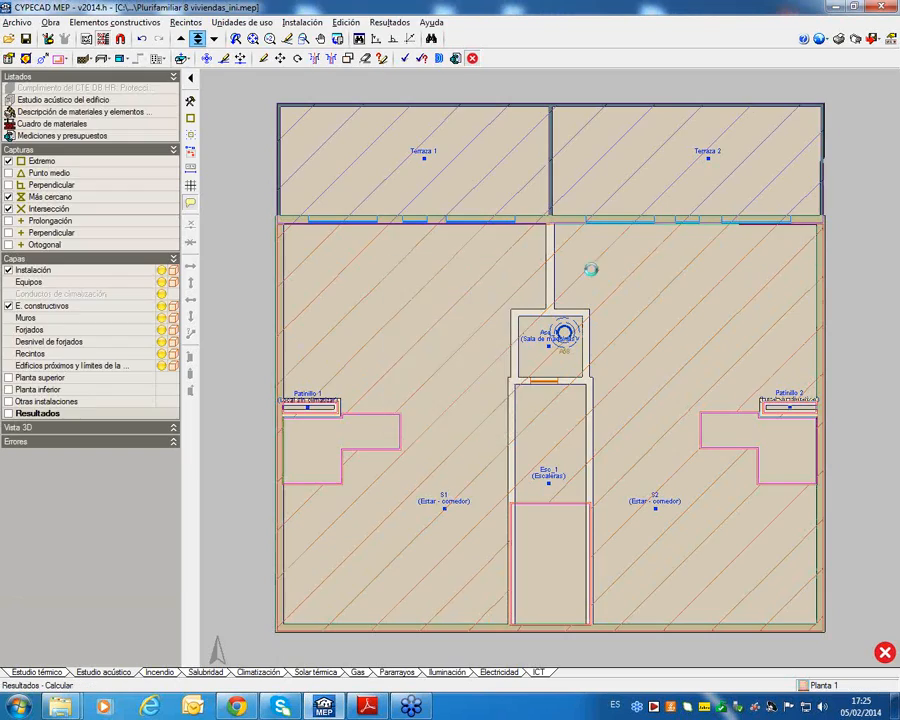
Examine the calculated sound insulation labels of the windows and doors around Patio1 and the kitchens on Planta 1
scroll(570, 420, "up", 2)
mouse_move(562, 395)
scroll(562, 395, "up", 2)
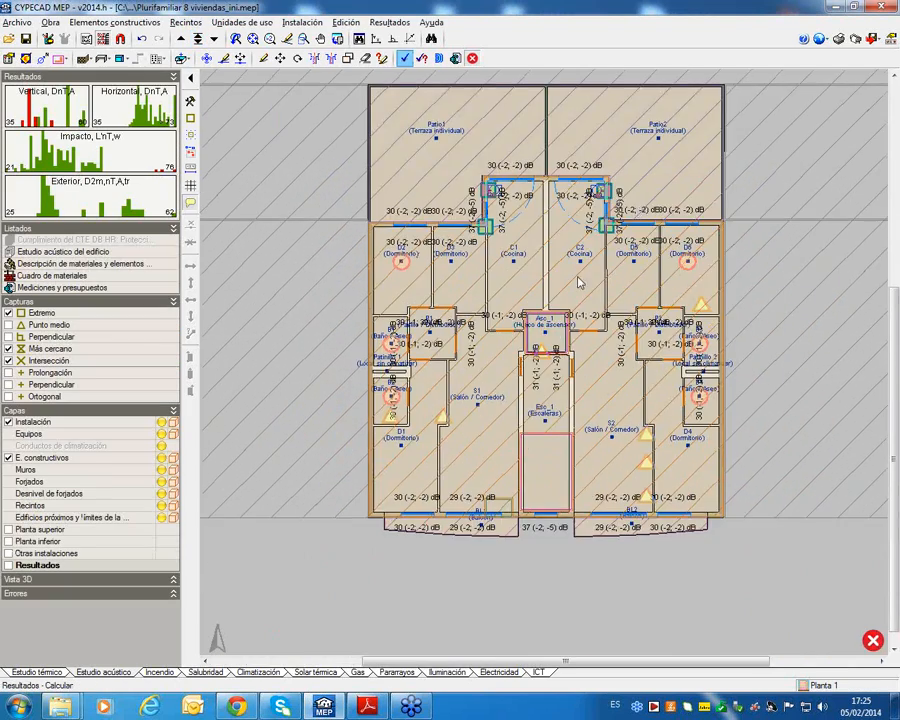
scroll(701, 292, "up", 3)
scroll(408, 250, "down", 2)
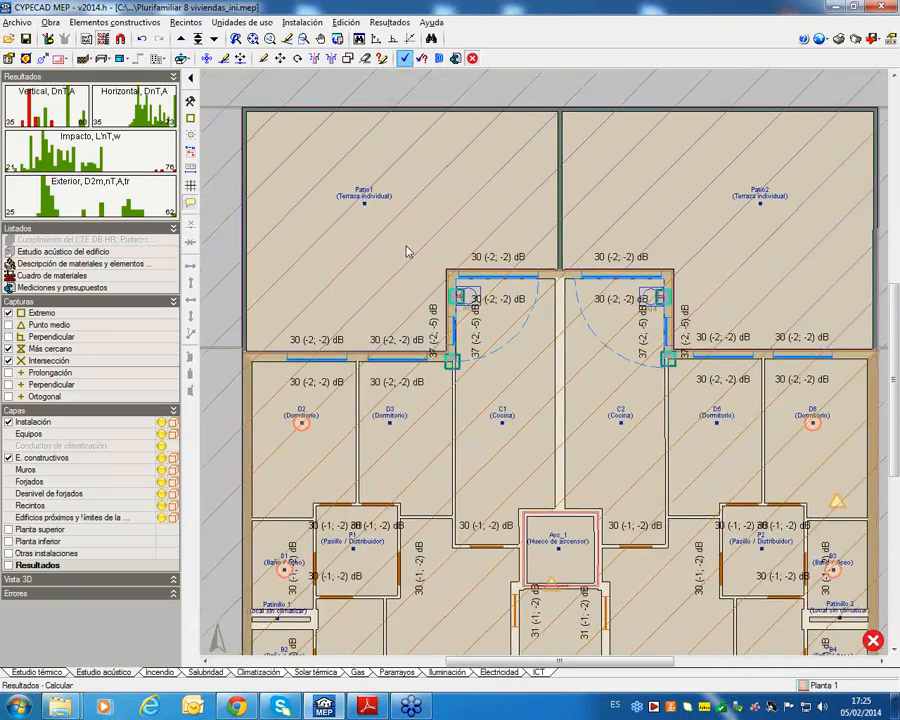
scroll(404, 250, "up", 4)
scroll(432, 215, "up", 2)
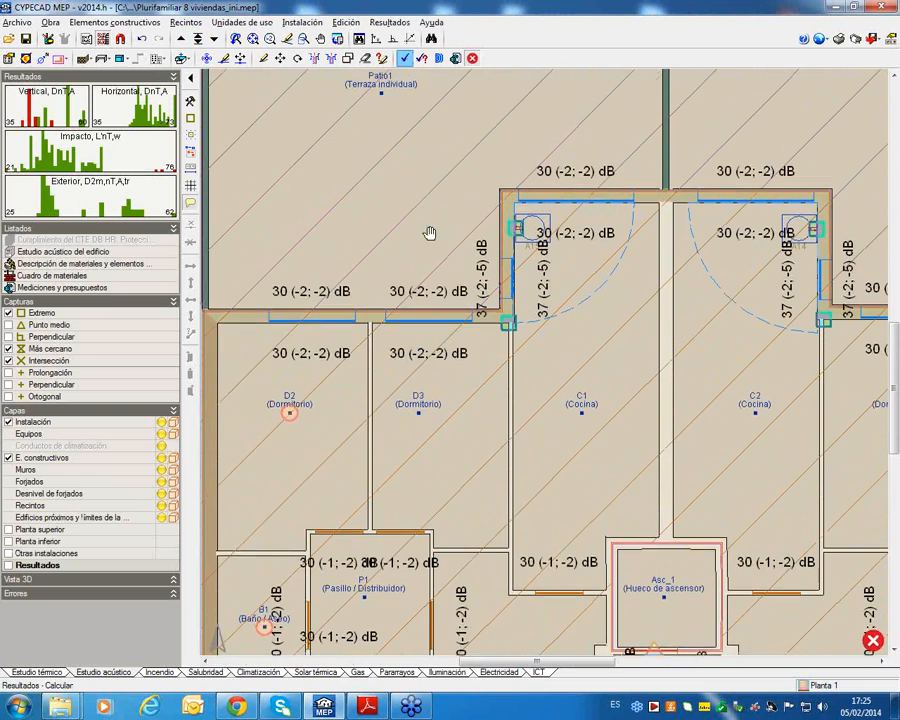
scroll(374, 305, "down", 2)
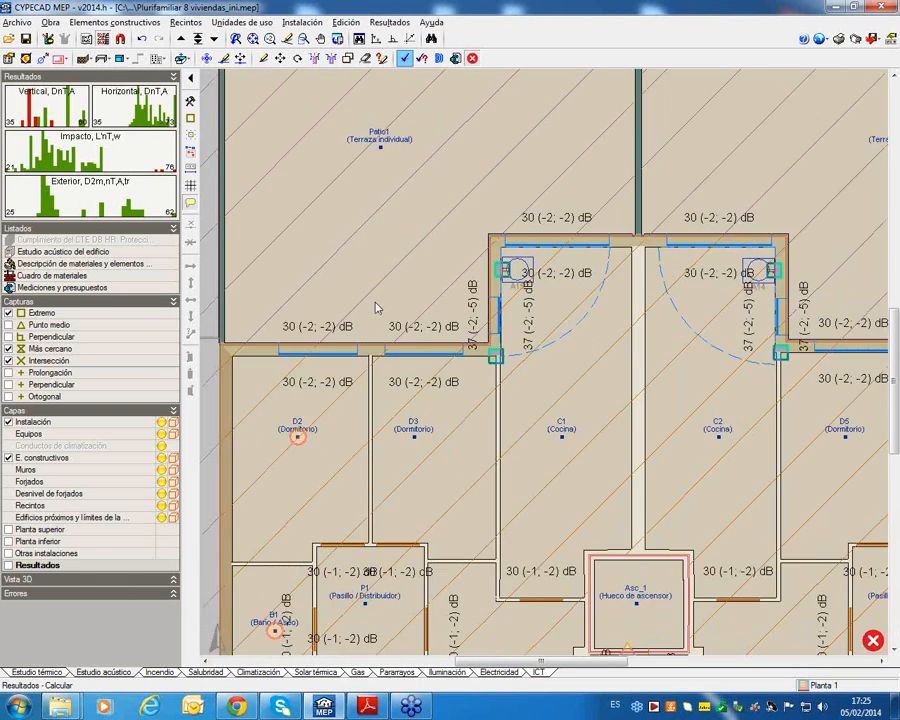
scroll(432, 278, "up", 3)
scroll(432, 278, "down", 1)
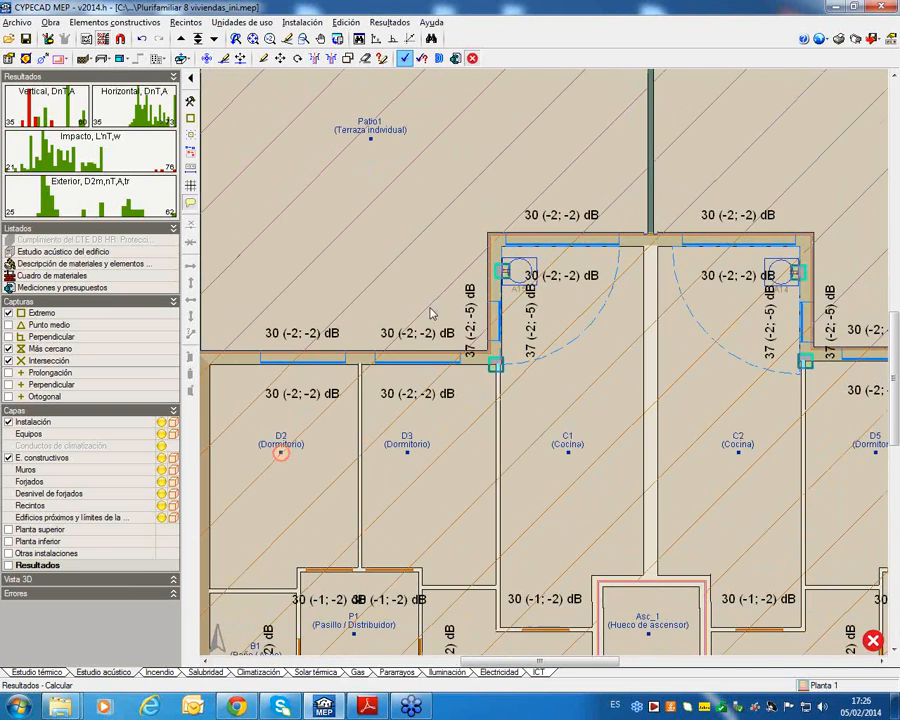
Look over the incident markers on Planta 1 and read the acoustic results summary of bedroom D2
scroll(476, 167, "down", 2)
middle_click_drag(459, 356, 438, 239)
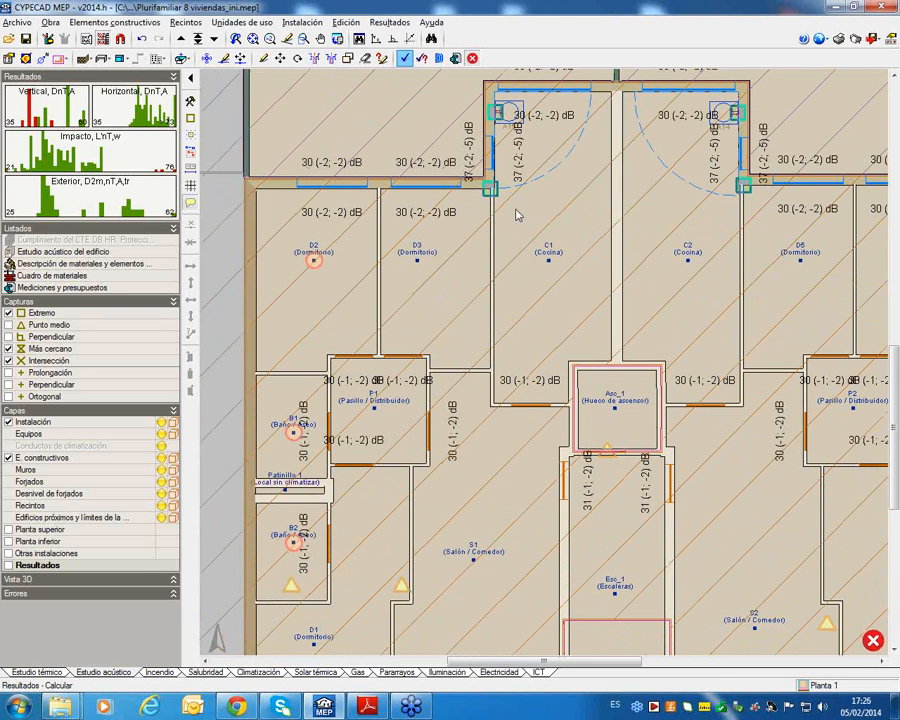
middle_click_drag(492, 227, 493, 243)
scroll(492, 243, "down", 2)
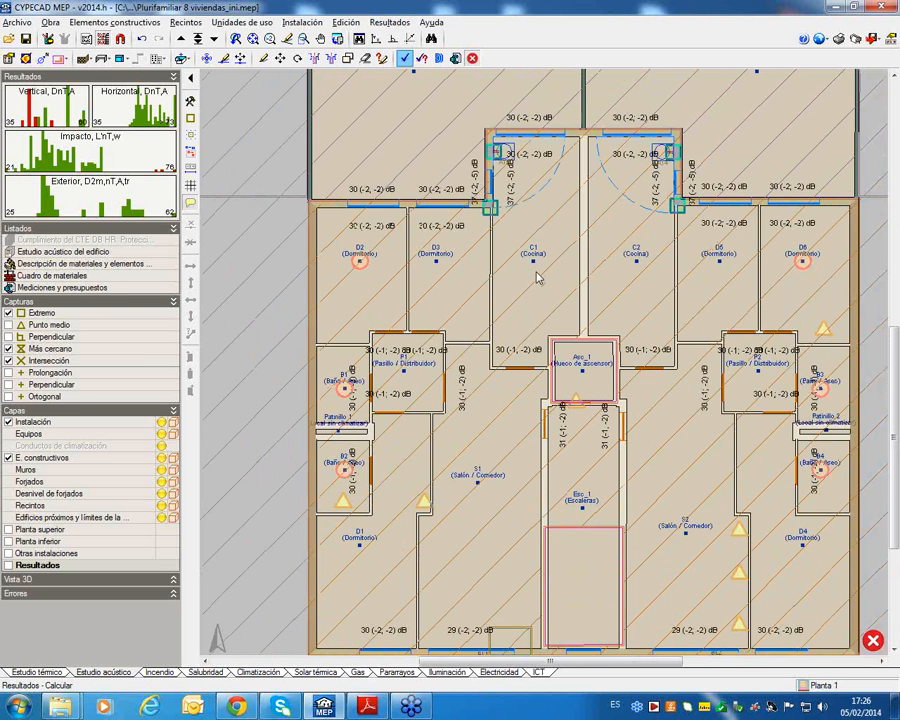
scroll(362, 232, "up", 3)
mouse_move(421, 287)
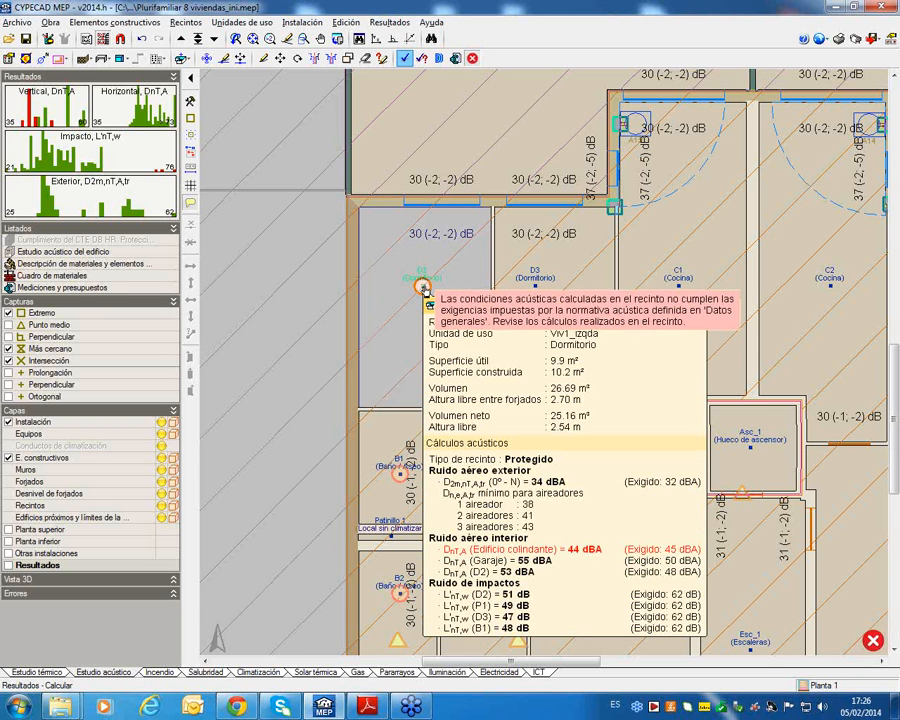
Leave the results display on Planta 1 and read the incident message on bedroom D2
middle_click_drag(412, 256, 368, 190)
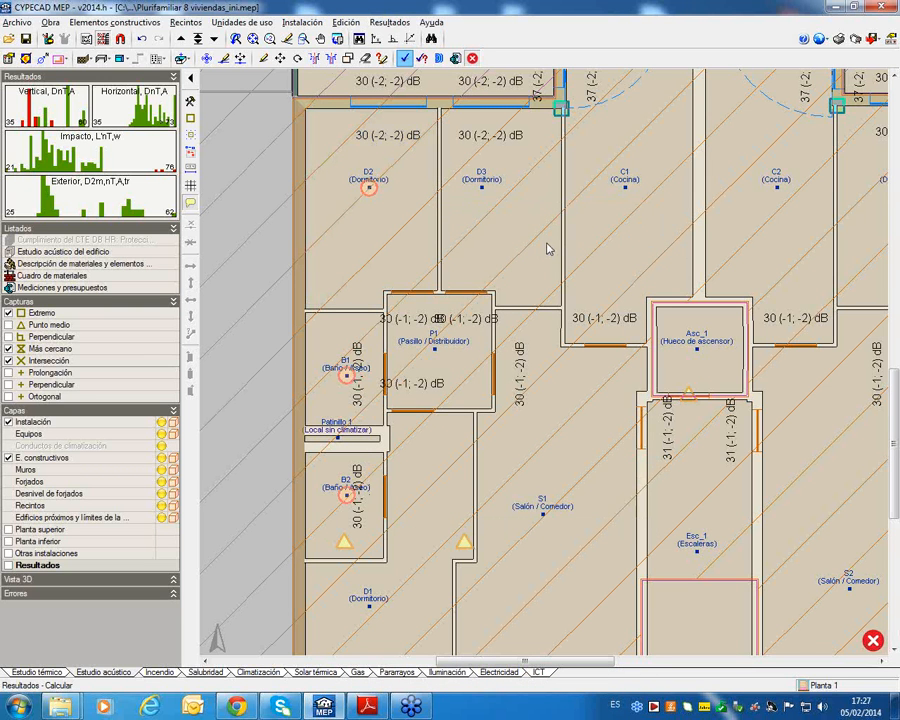
scroll(380, 200, "down", 3)
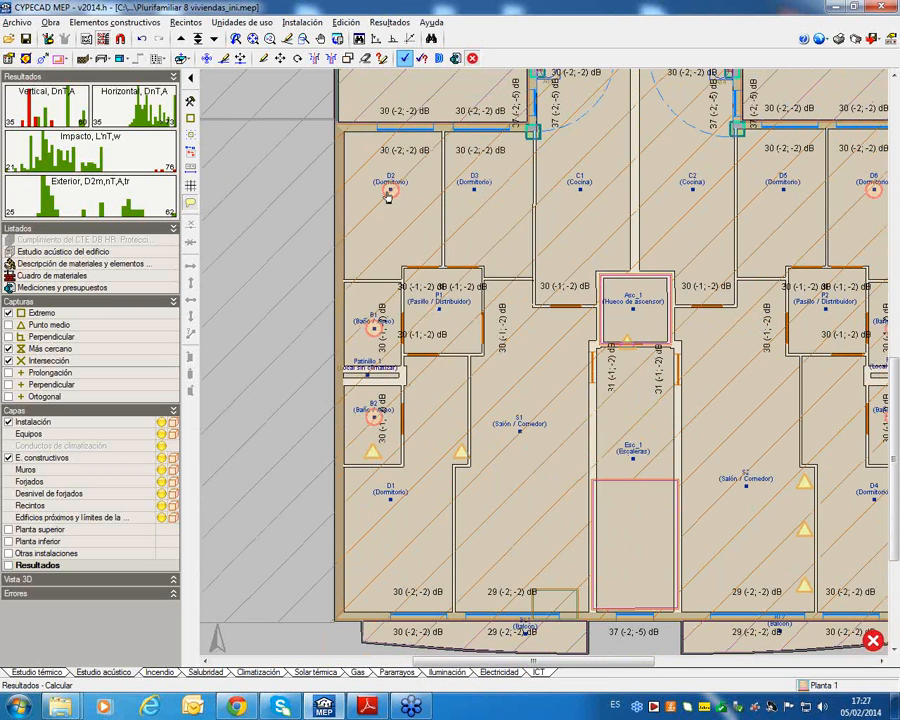
scroll(370, 200, "up", 1)
mouse_move(391, 190)
right_click(484, 222)
scroll(416, 214, "up", 3)
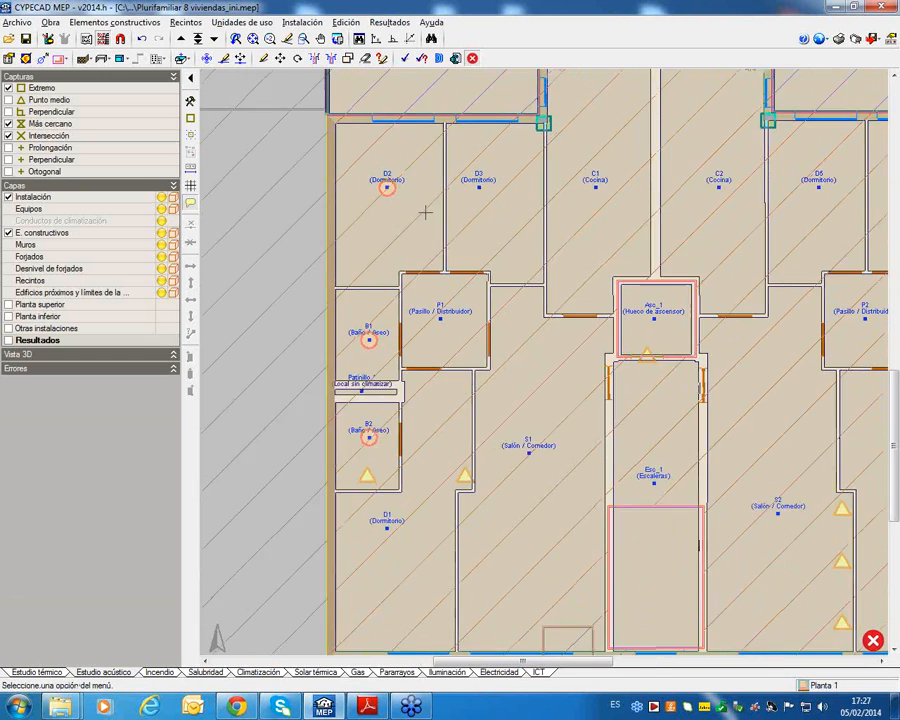
left_click(406, 230)
right_click(424, 217)
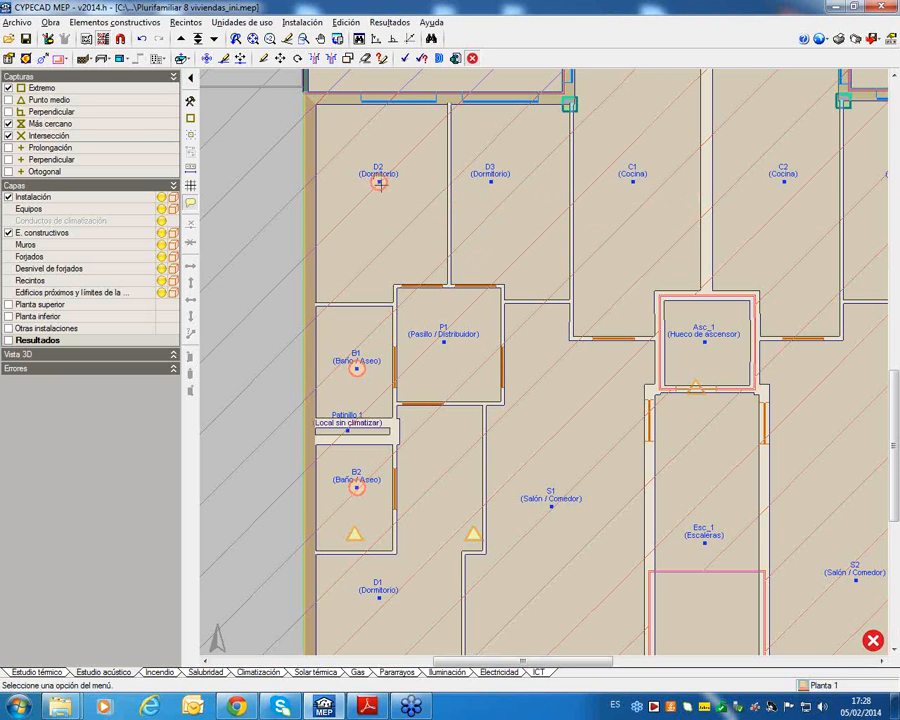
mouse_move(378, 181)
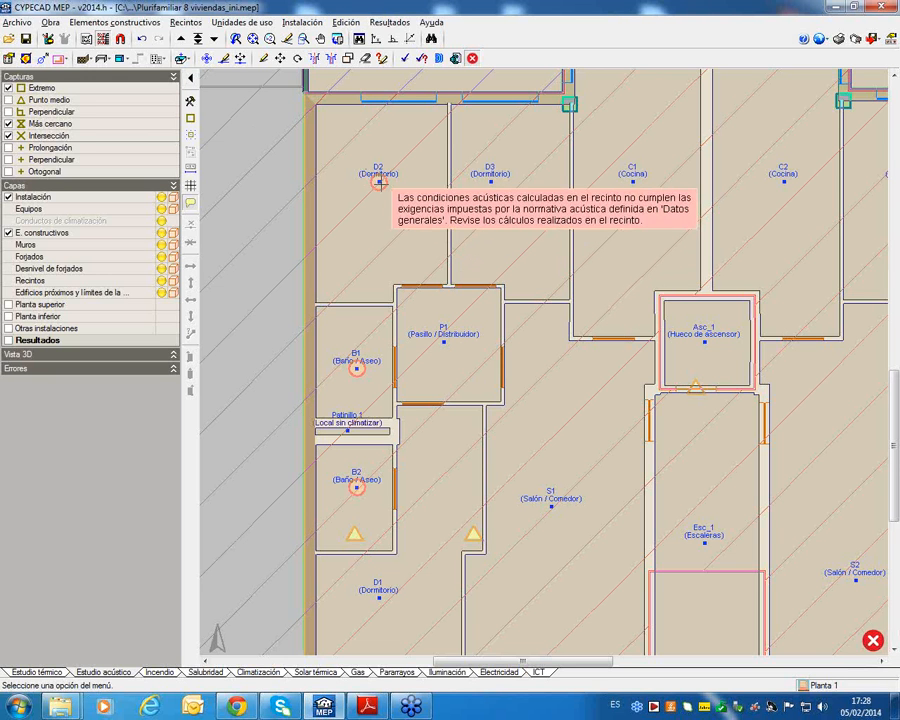
Show the calculated results again and open the detailed results report of bedroom D2
left_click(392, 22)
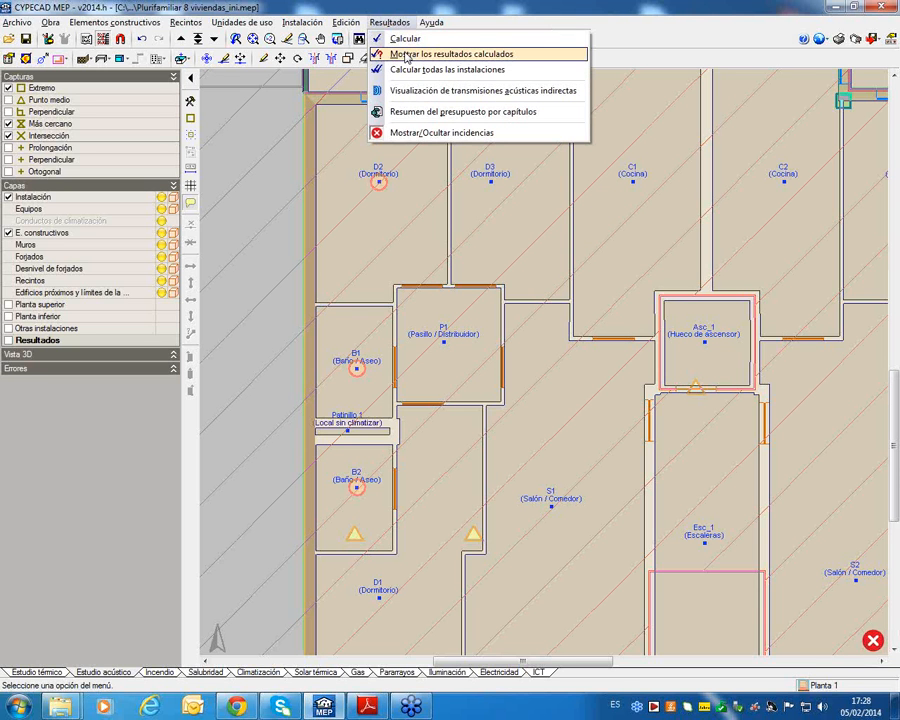
left_click(405, 55)
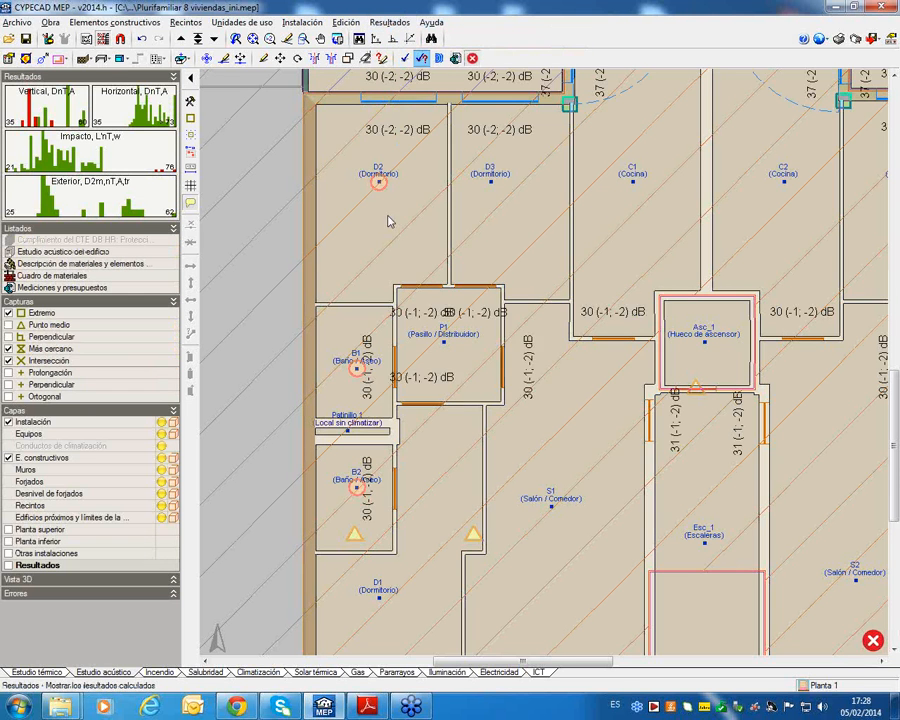
mouse_move(378, 183)
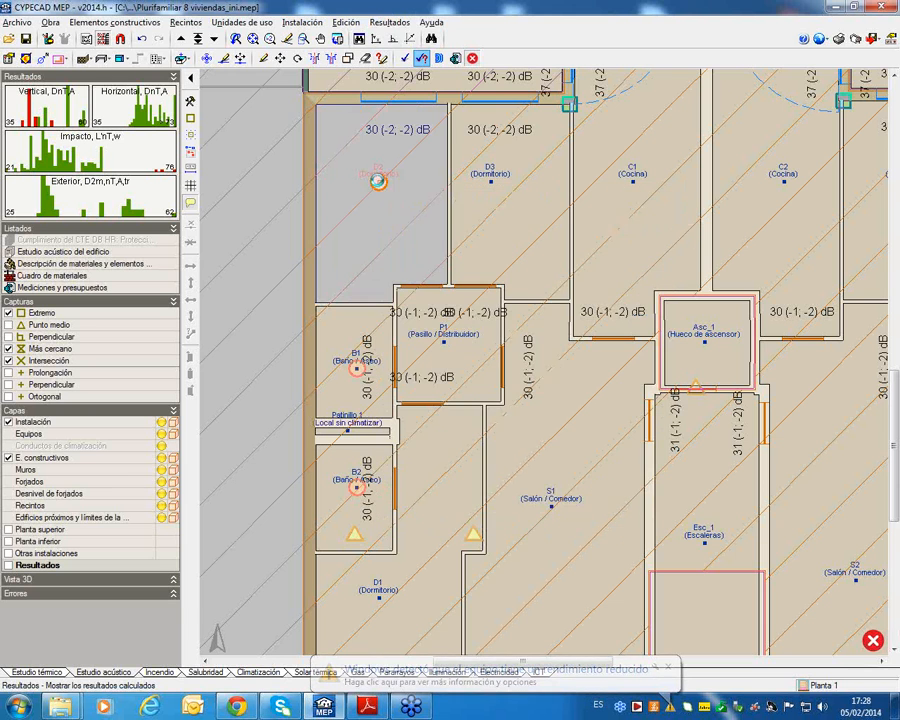
left_click(377, 182)
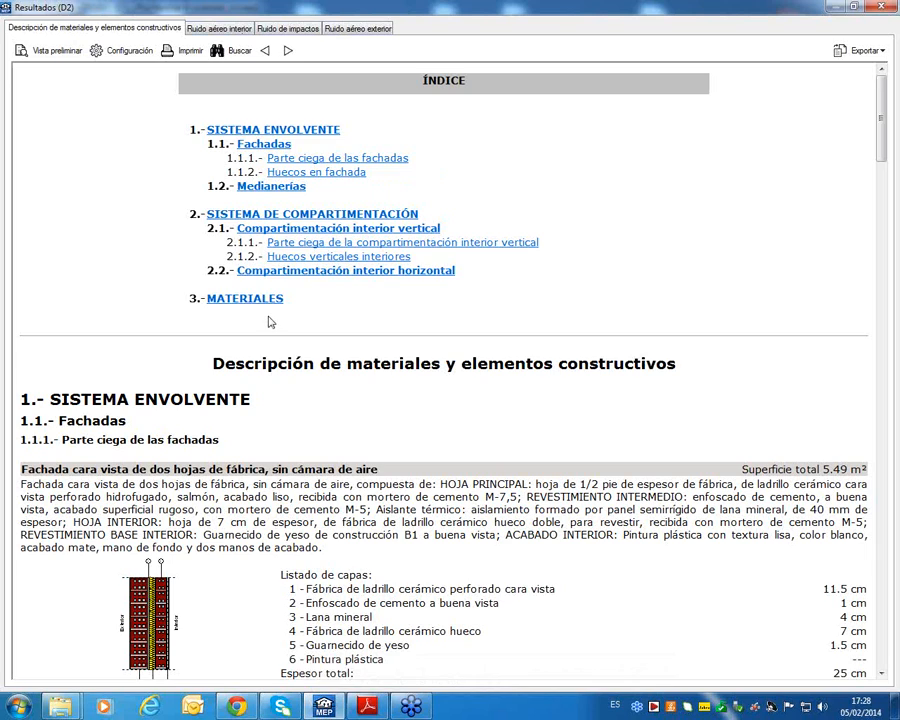
Review the materials and construction elements description for D2, and display its interior airborne noise calculation (Ruido aéreo interior)
scroll(375, 376, "down", 1)
scroll(375, 376, "down", 20)
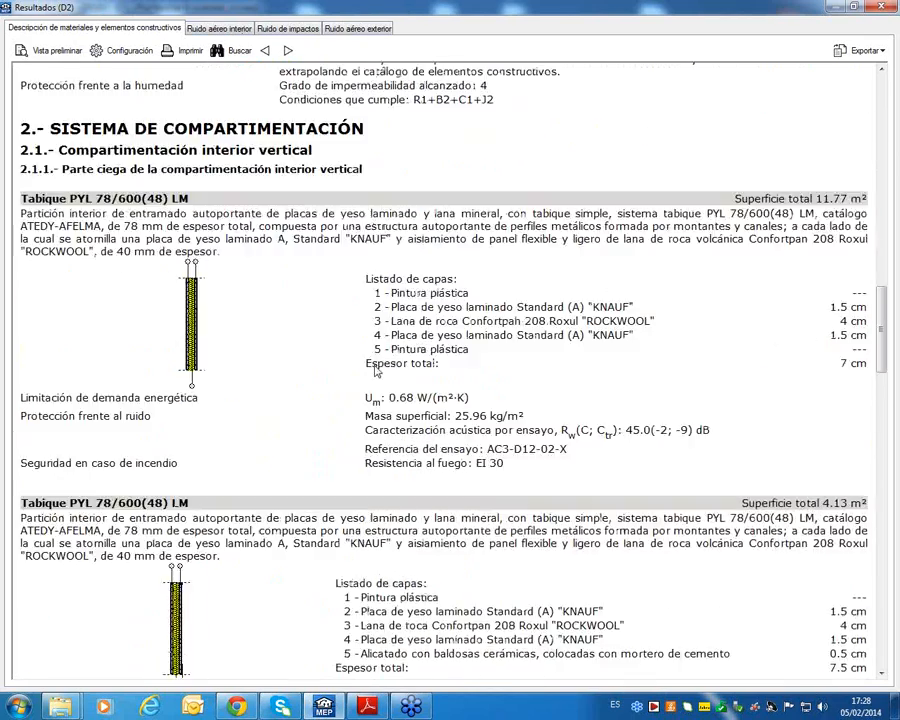
scroll(377, 366, "up", 7)
scroll(377, 366, "up", 14)
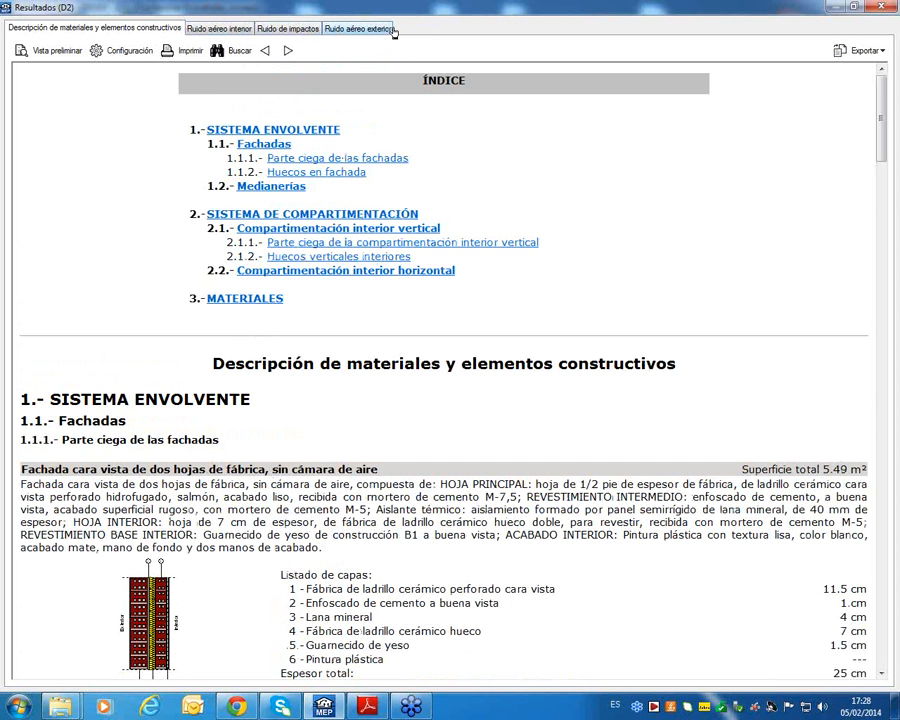
left_click(210, 34)
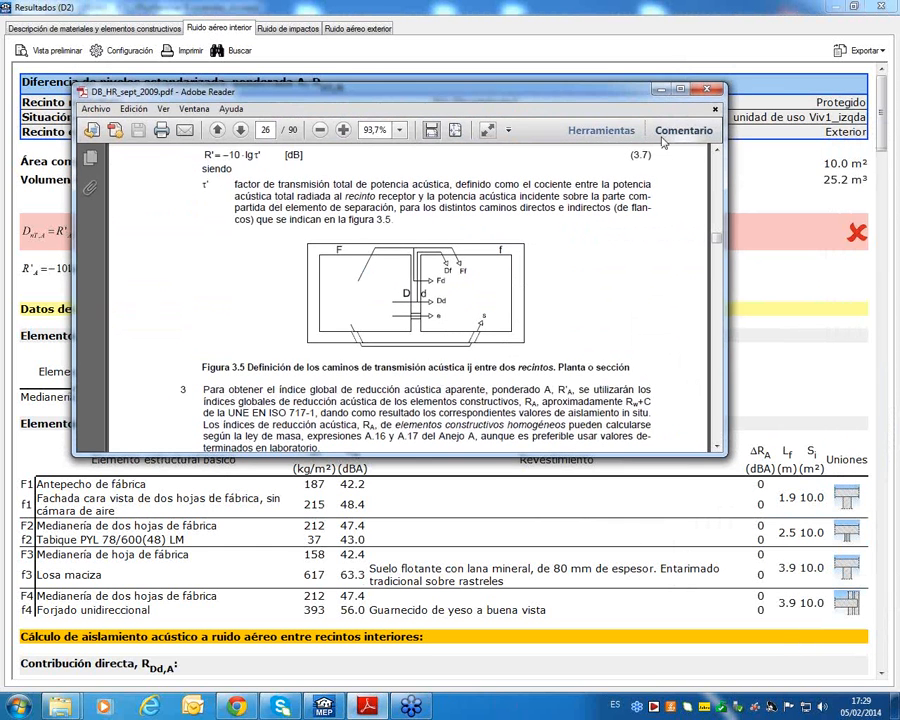
Switch to DB_HR_sept_2009.pdf in Adobe Reader and examine Figura 3.5 on the sound transmission paths between two rooms
scroll(384, 316, "up", 1)
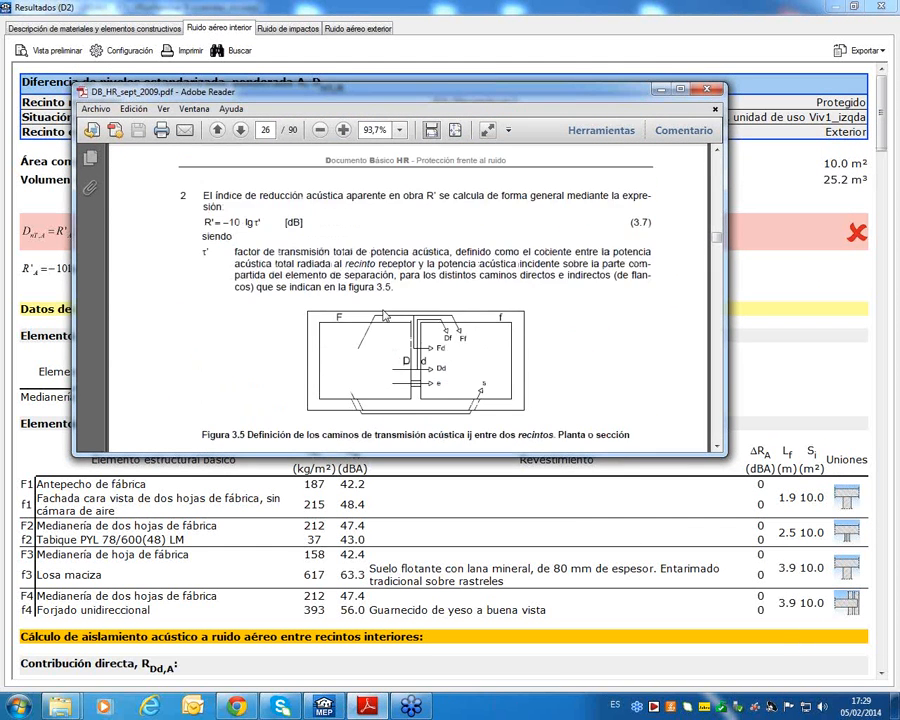
scroll(384, 316, "down", 1)
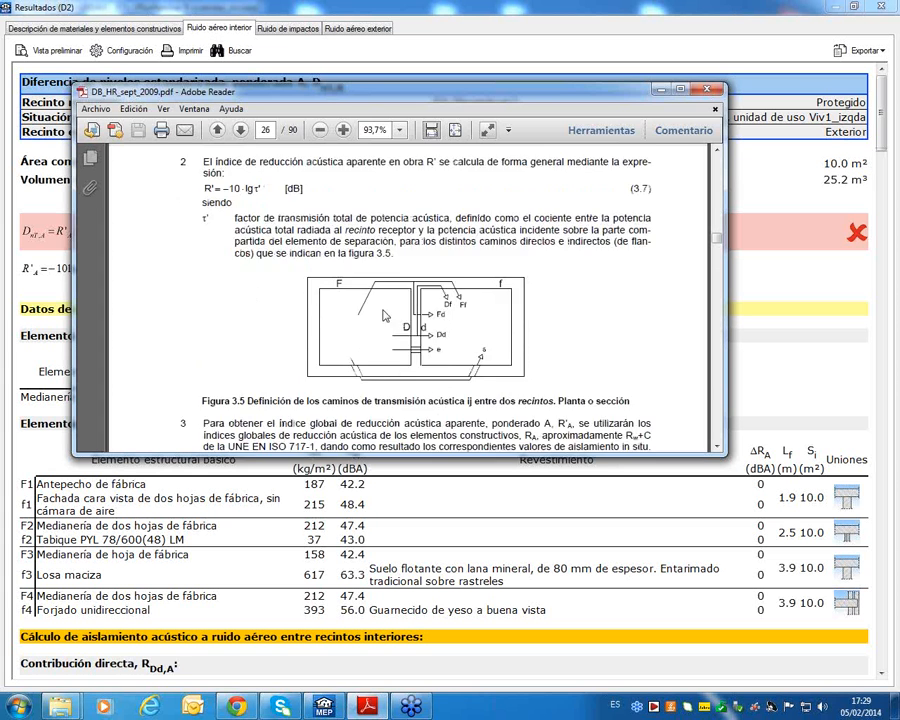
scroll(382, 312, "down", 1)
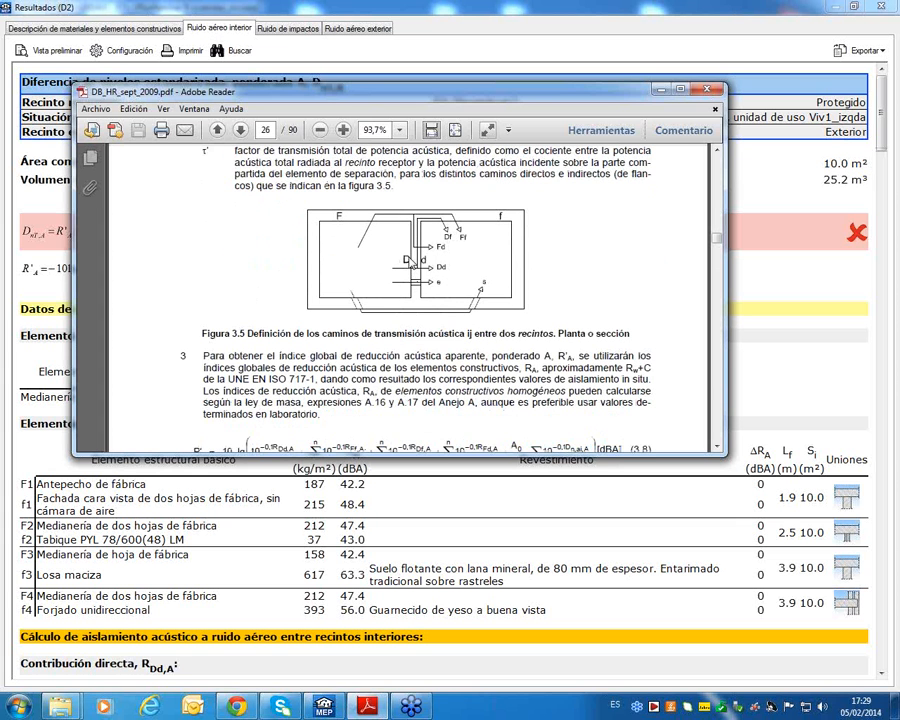
scroll(410, 250, "down", 1)
scroll(408, 255, "up", 2)
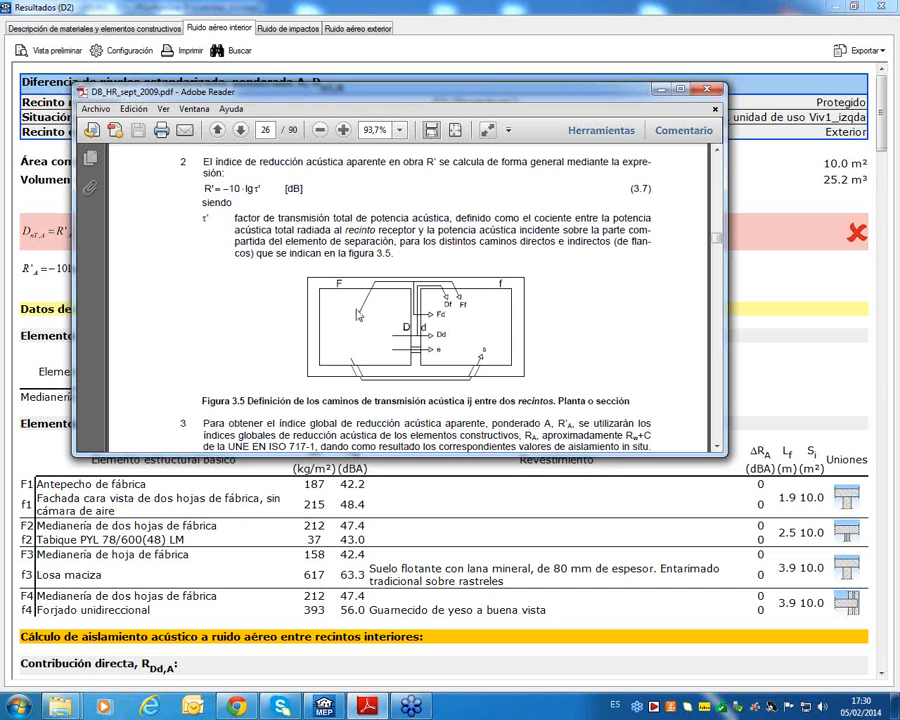
Maximize the PDF window and examine Figura 3.5 together with expression 3.8 for the apparent sound reduction index
left_click(681, 89)
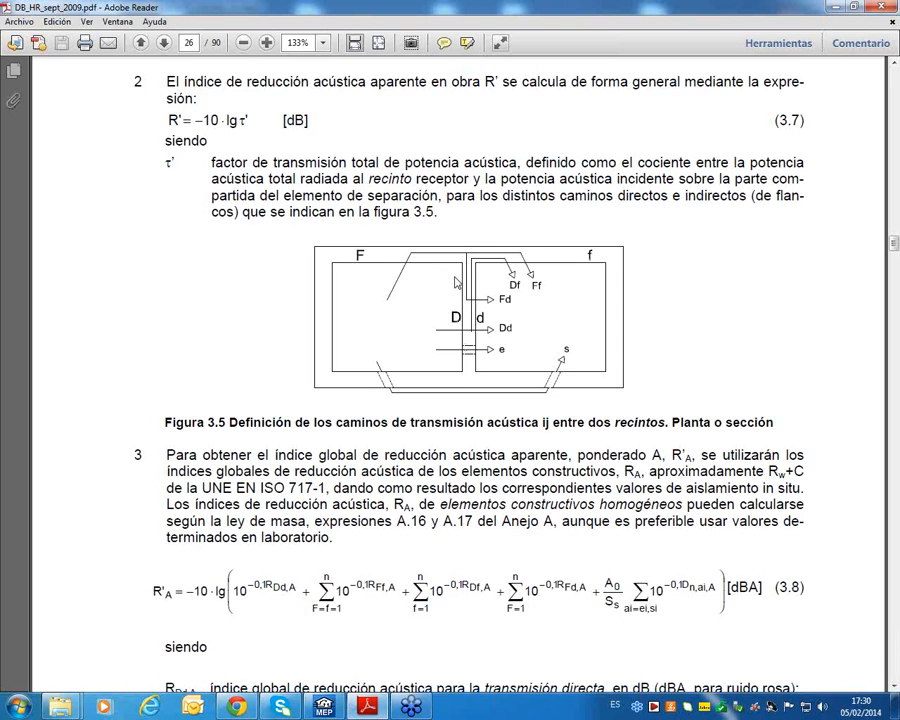
scroll(450, 270, "down", 1)
scroll(455, 283, "up", 1)
scroll(457, 285, "down", 2)
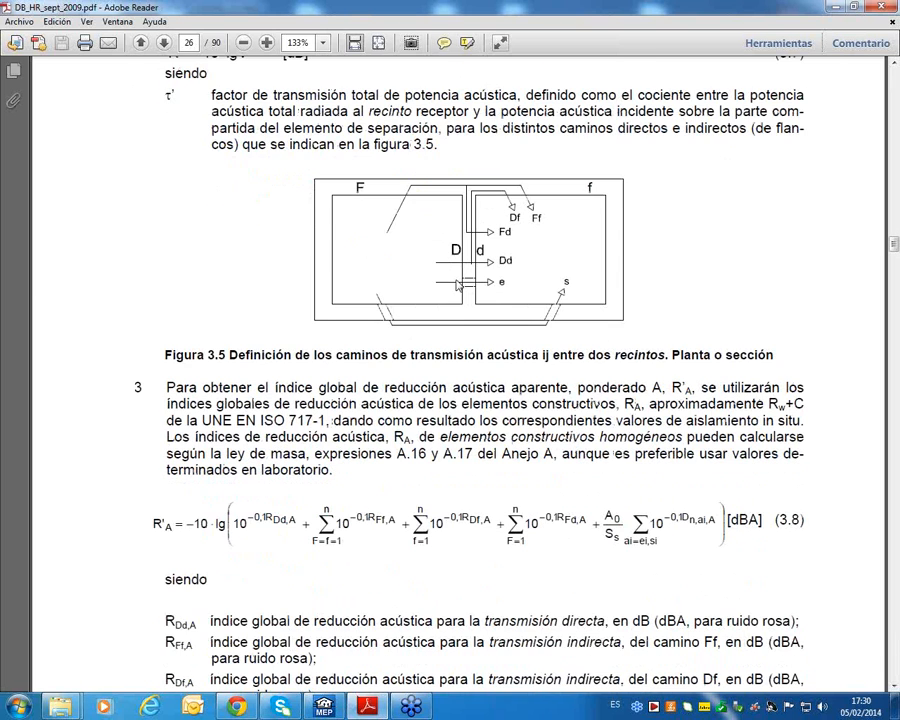
scroll(458, 285, "up", 4)
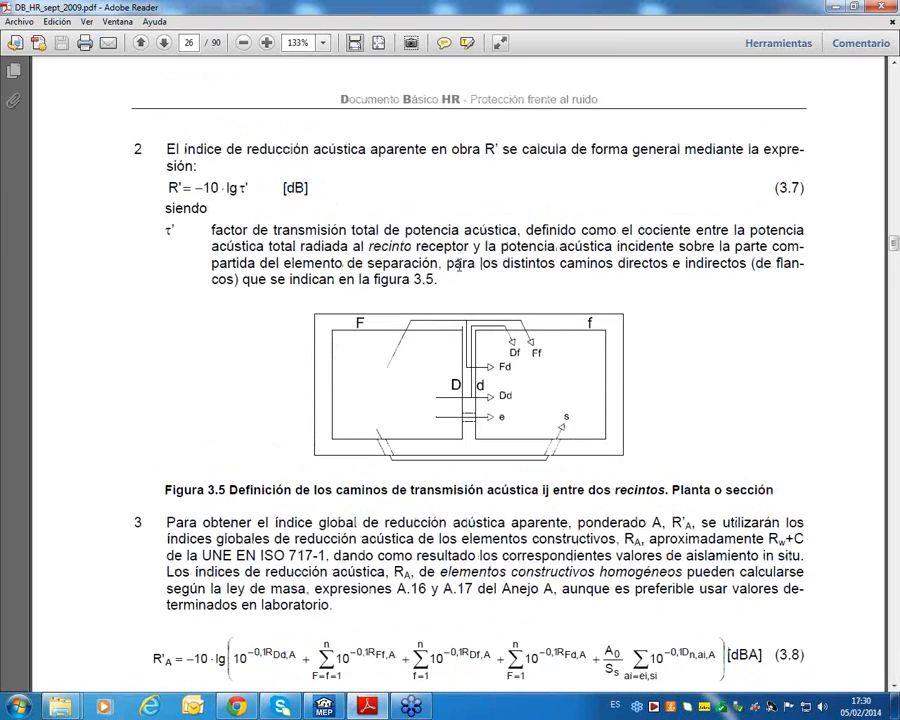
scroll(519, 110, "down", 8)
scroll(500, 110, "up", 6)
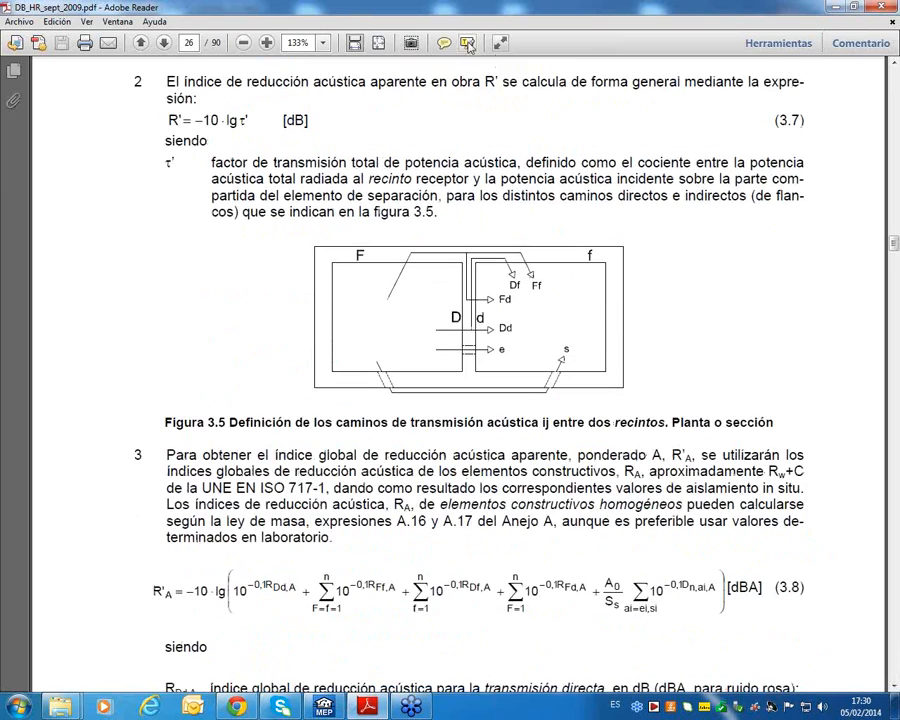
Find page 28 of the PDF and examine Figura 3.6 on sound transmission paths from the exterior, at page-width zoom
key("ctrl+0")
scroll(437, 210, "up", 3)
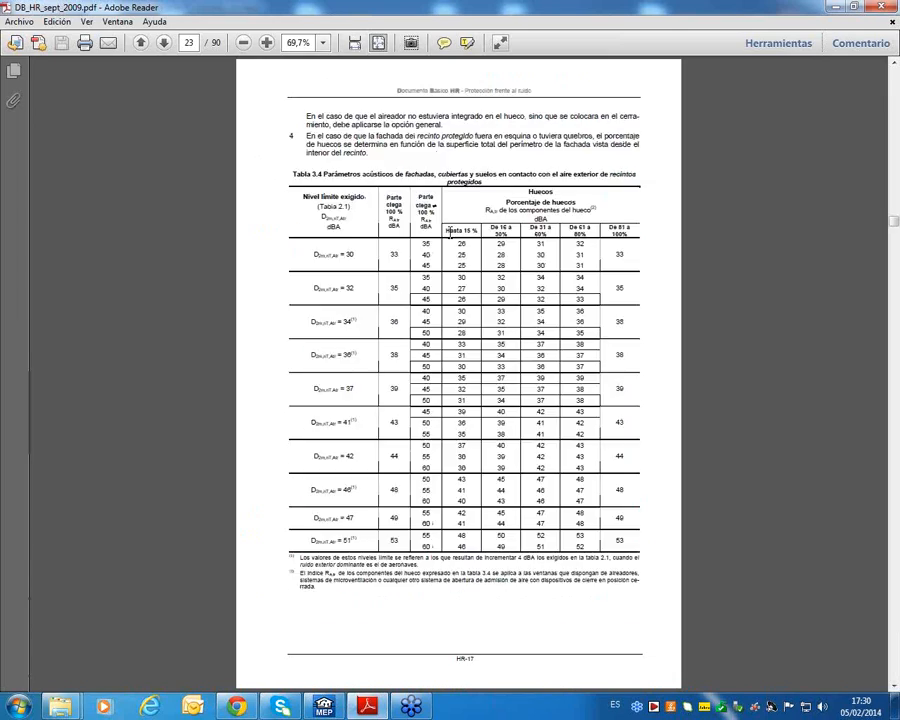
scroll(445, 220, "down", 2)
scroll(450, 232, "down", 3)
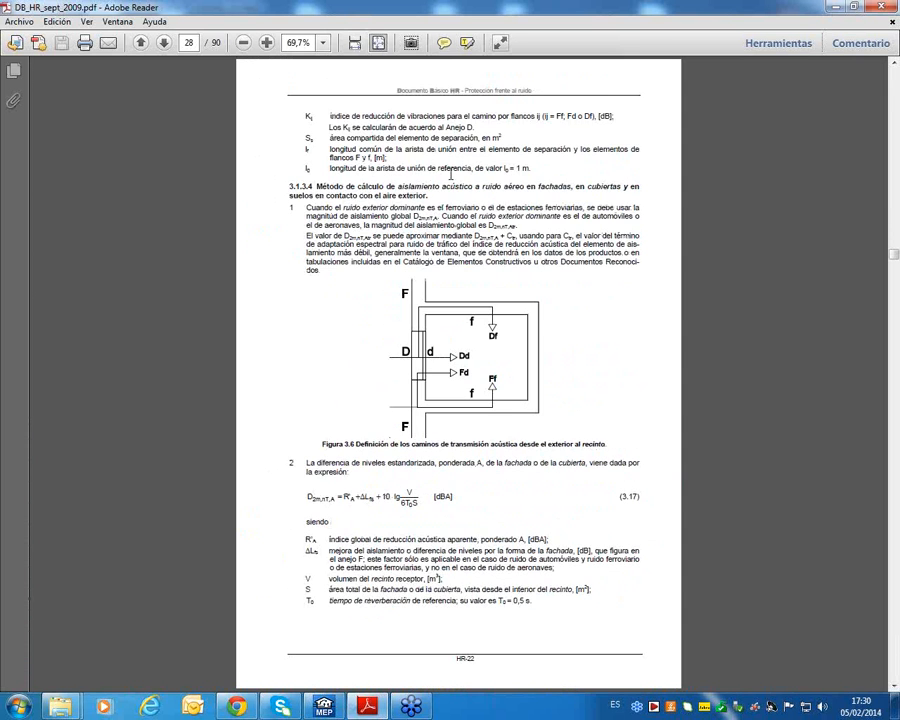
left_click(355, 43)
scroll(376, 191, "down", 4)
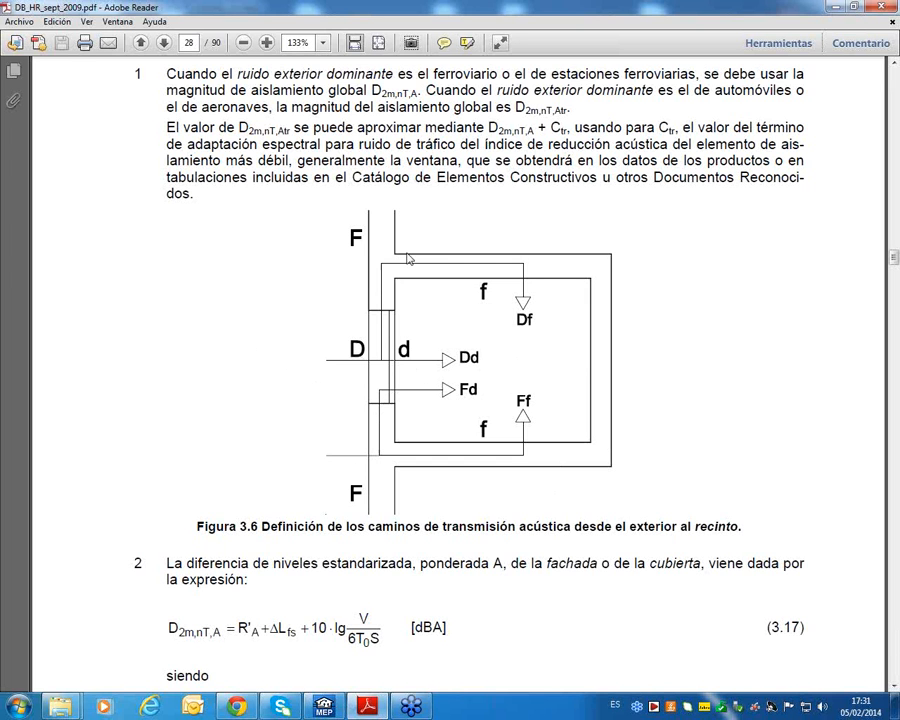
scroll(510, 227, "down", 2)
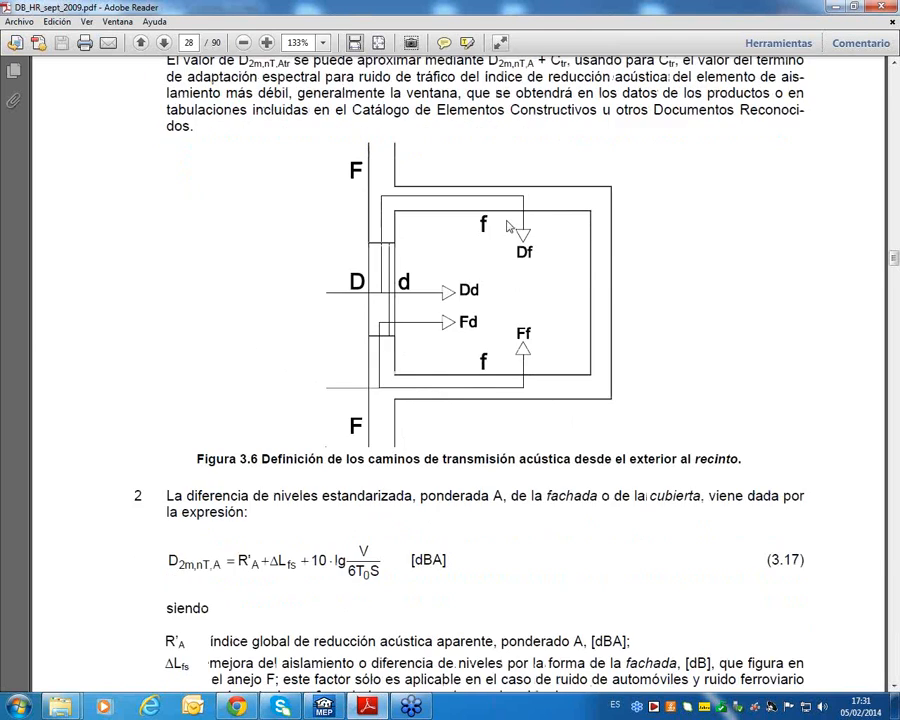
Examine the room transmission diagrams on page 29 of the PDF, and review the receiving and emitting rooms in D2's interior airborne noise results
scroll(507, 230, "down", 20)
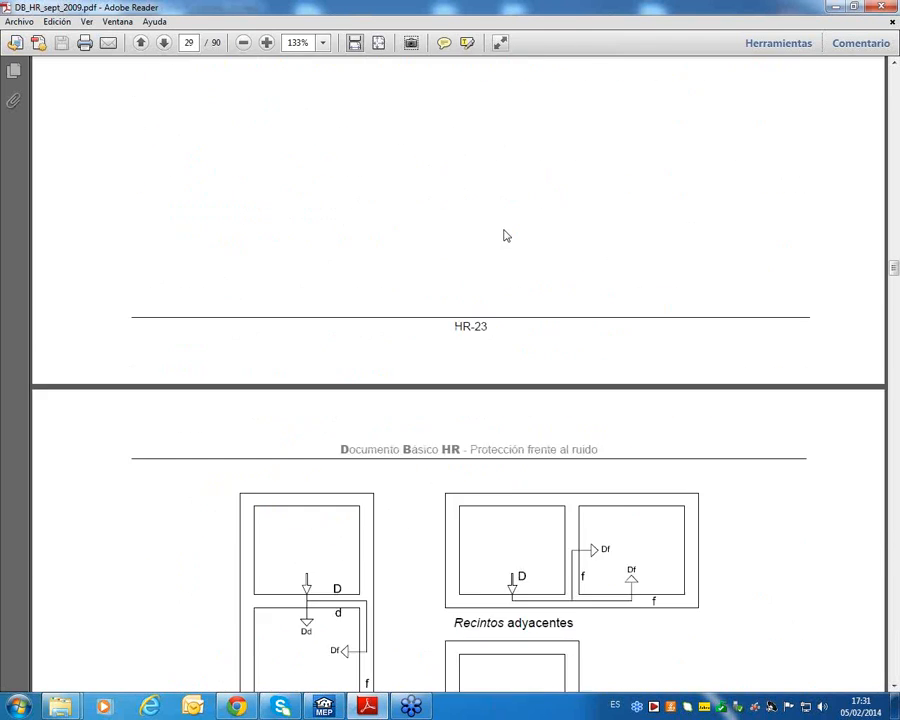
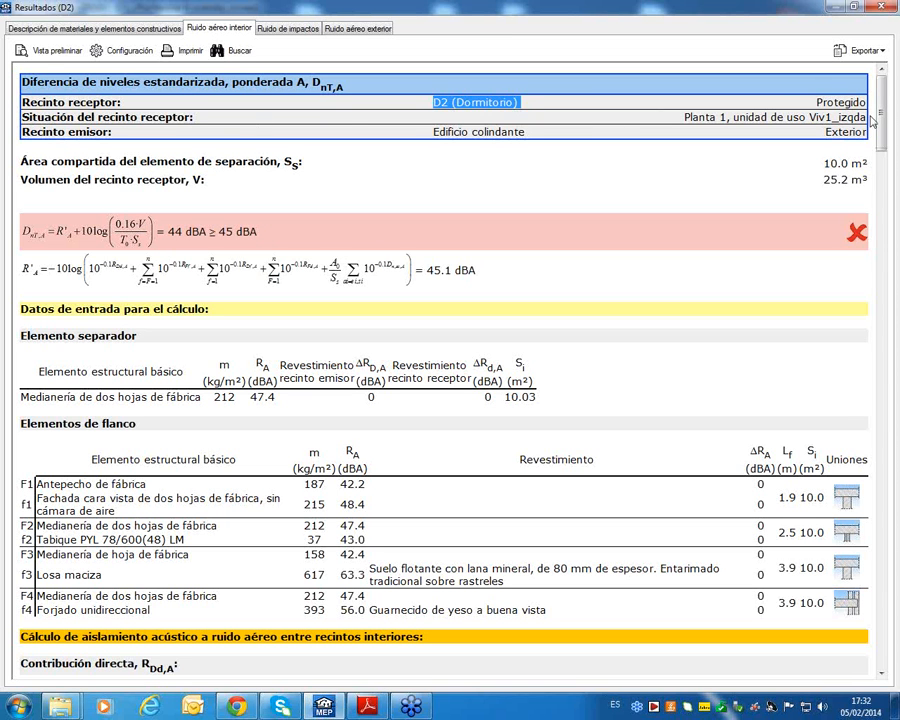
left_click(706, 116)
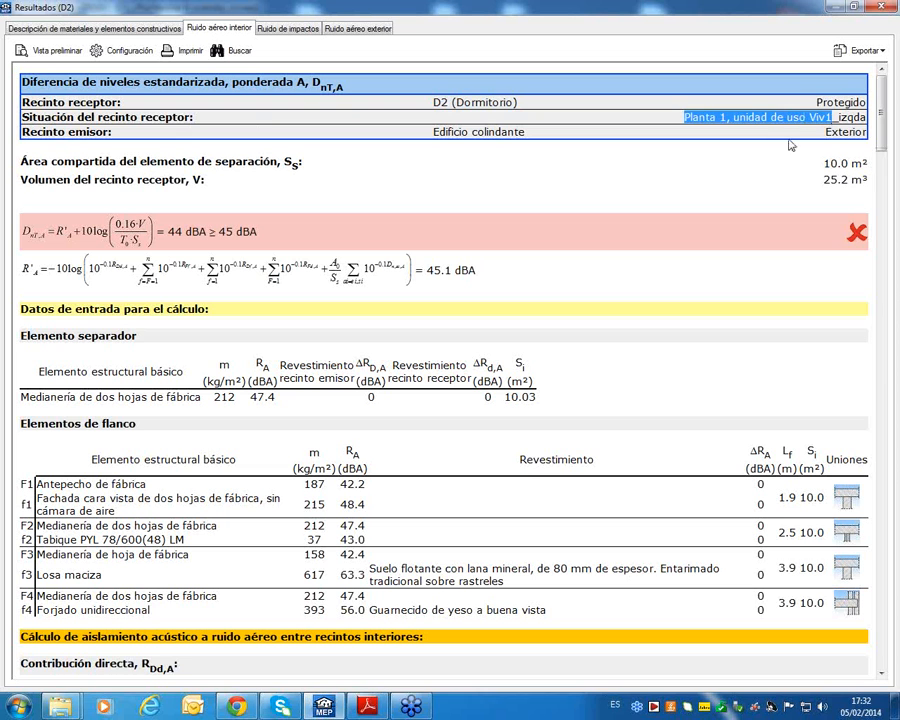
left_click_drag(433, 133, 545, 139)
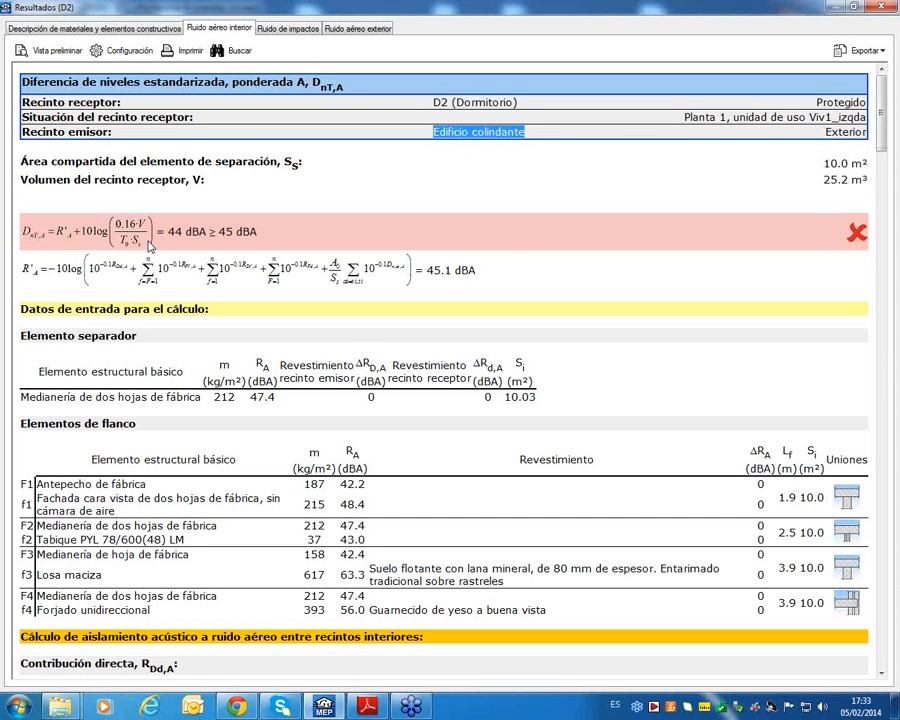
Review the input data for D2's airborne noise calculation, covering the separating element (Medianería de dos hojas de fábrica) and the flanking elements
scroll(148, 245, "down", 4)
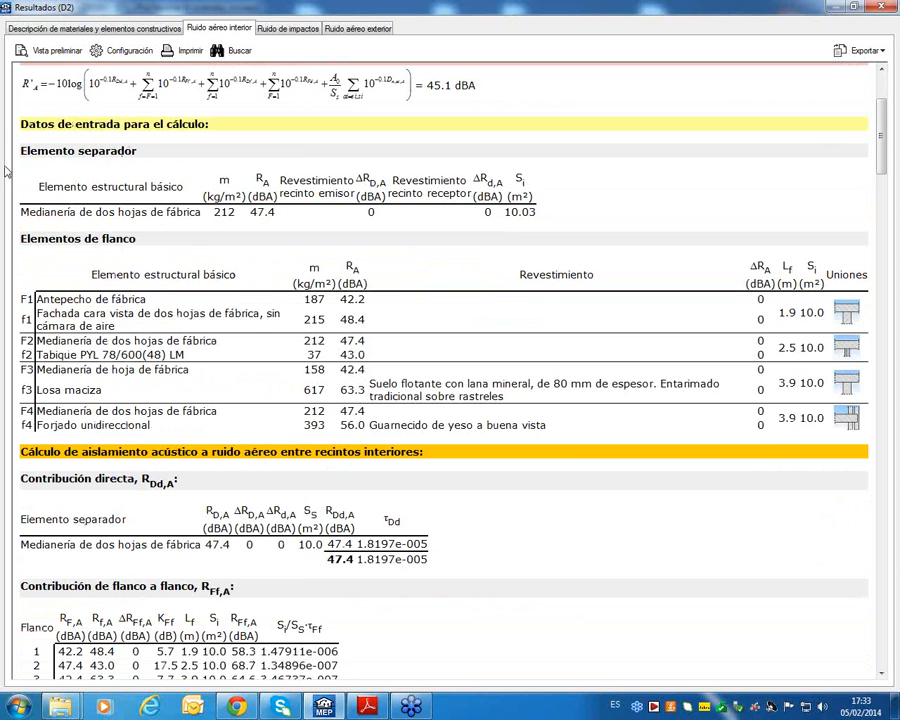
left_click_drag(40, 212, 238, 214)
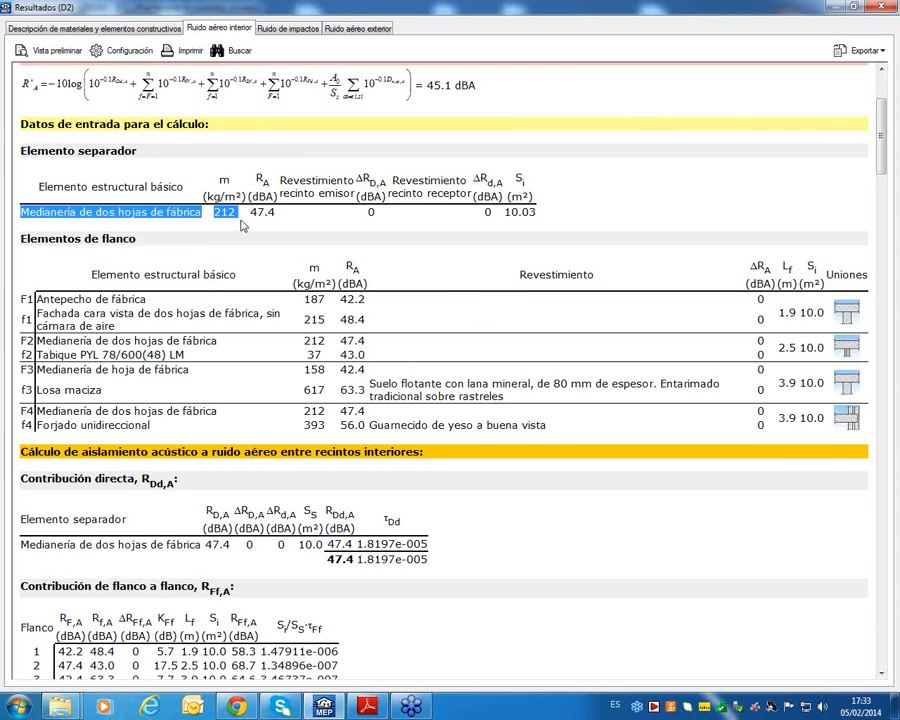
scroll(240, 226, "up", 3)
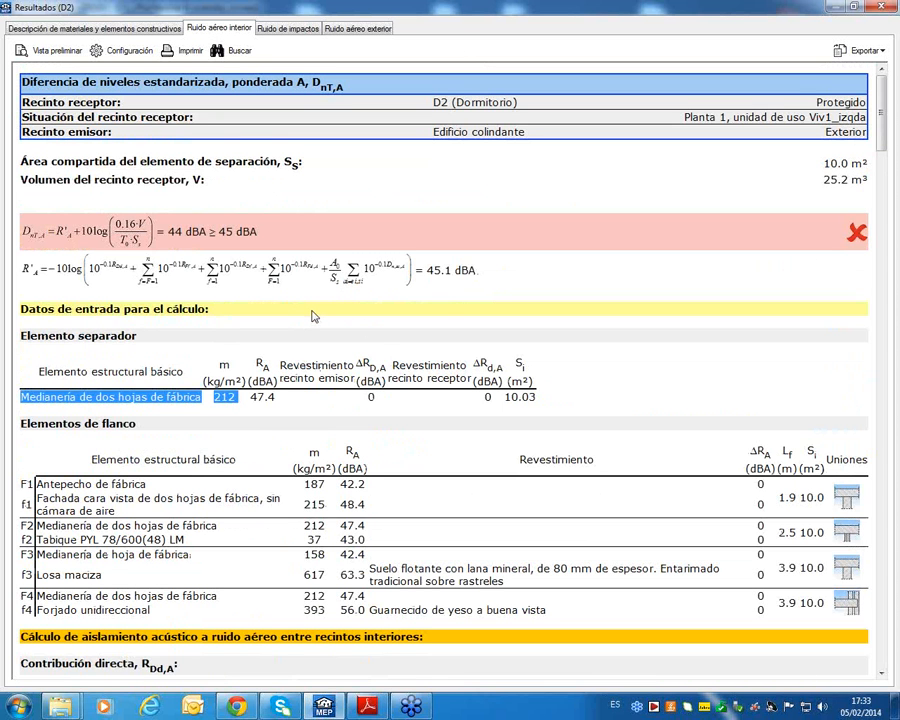
scroll(290, 300, "down", 2)
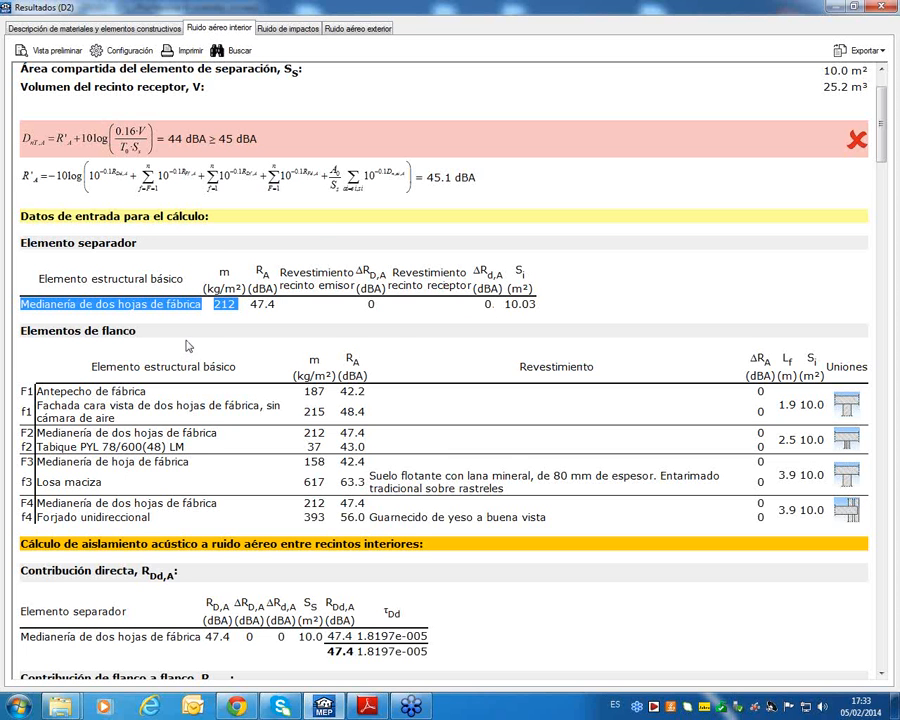
scroll(145, 390, "down", 3)
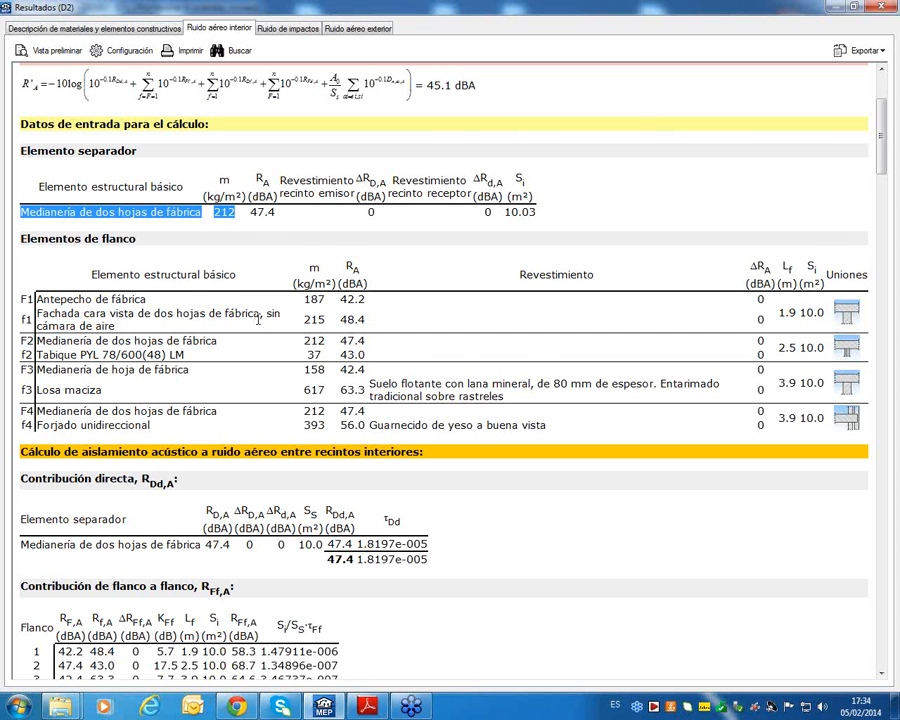
scroll(201, 340, "down", 2)
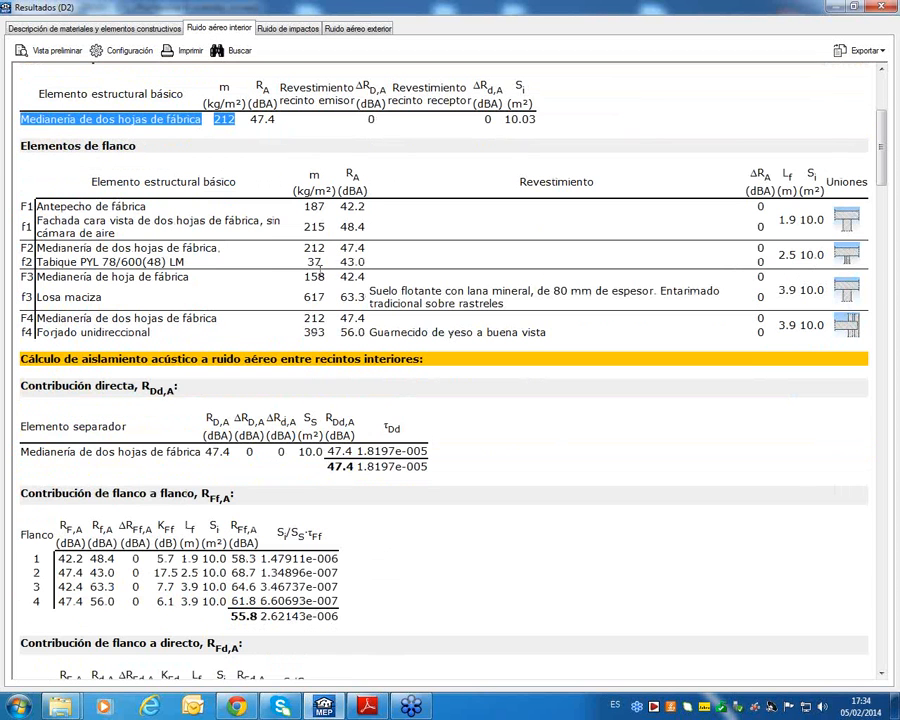
scroll(370, 158, "up", 2)
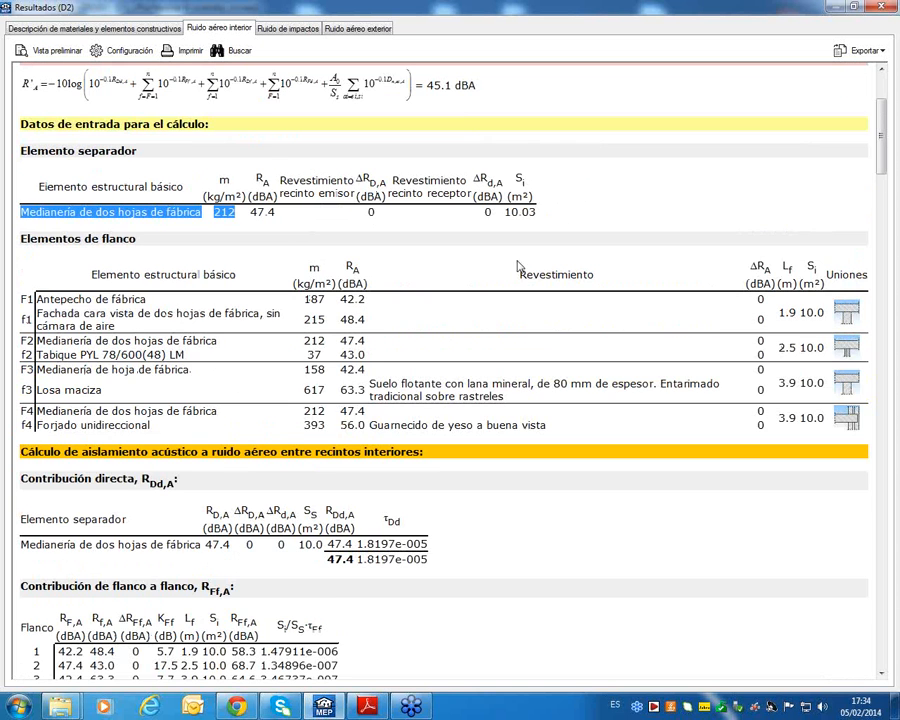
Review D2's direct, flank-to-flank, flank-to-direct and direct-to-flank transmission contributions
scroll(215, 268, "down", 4)
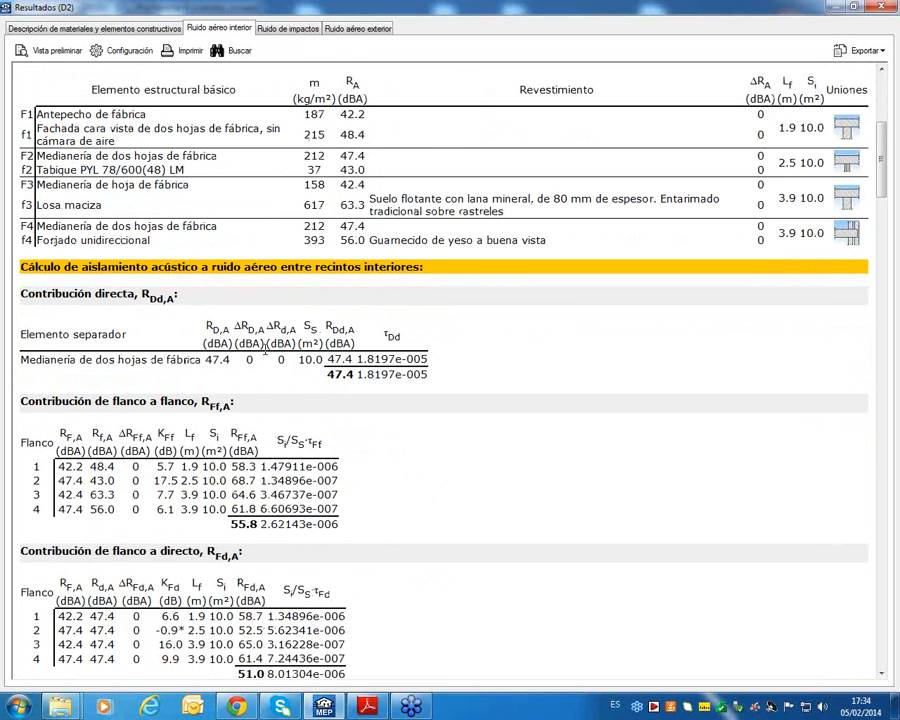
scroll(190, 265, "down", 2)
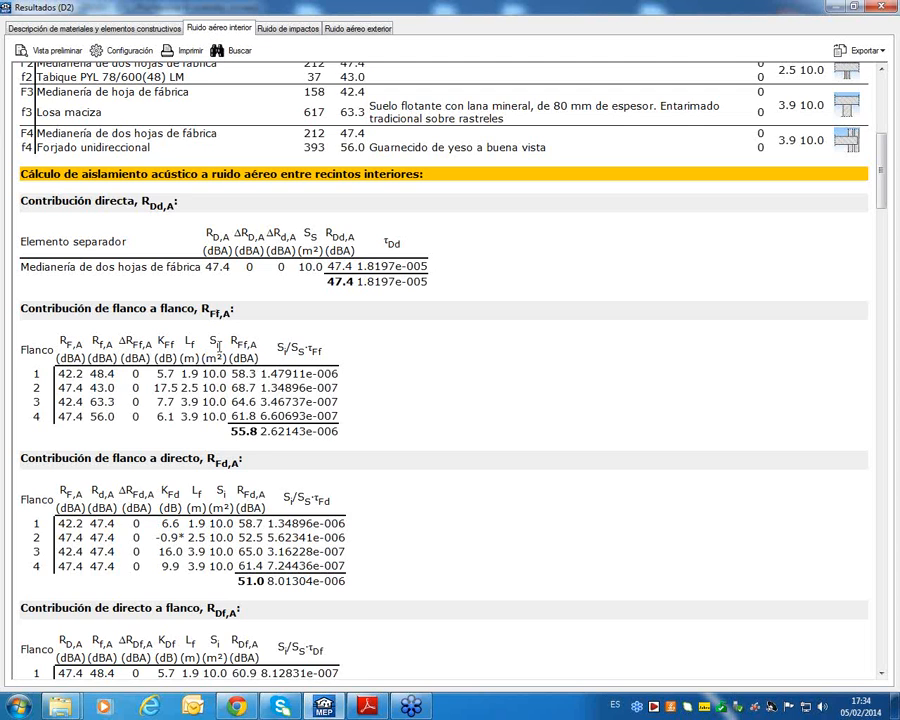
scroll(233, 371, "down", 2)
scroll(233, 371, "down", 4)
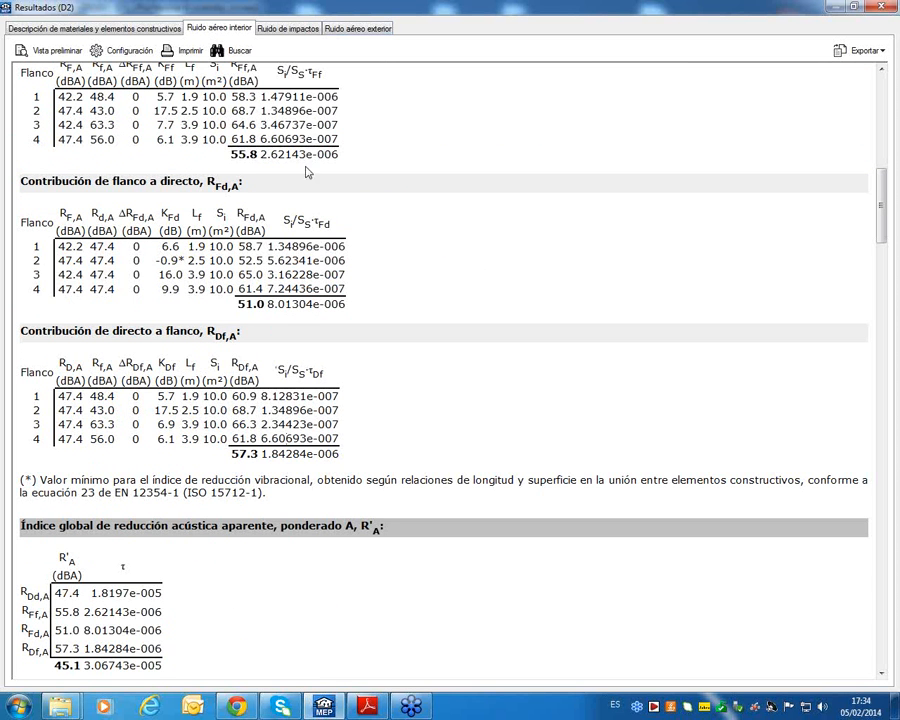
scroll(307, 172, "up", 4)
scroll(238, 399, "down", 6)
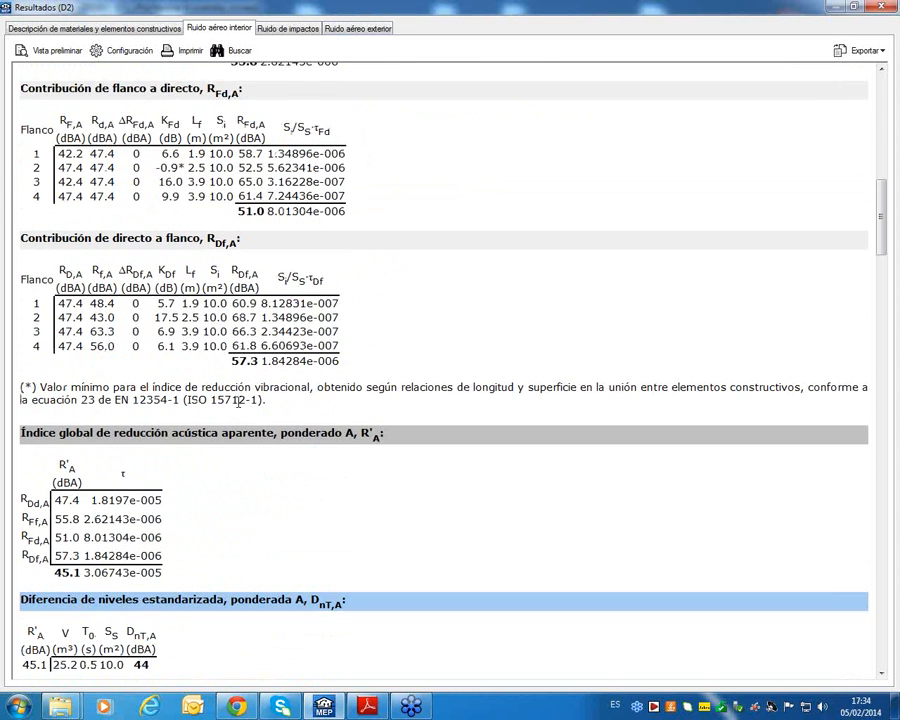
Examine D2's apparent sound reduction index R'A and compare the overall figure with its direct component RDd,A
left_click_drag(20, 433, 383, 446)
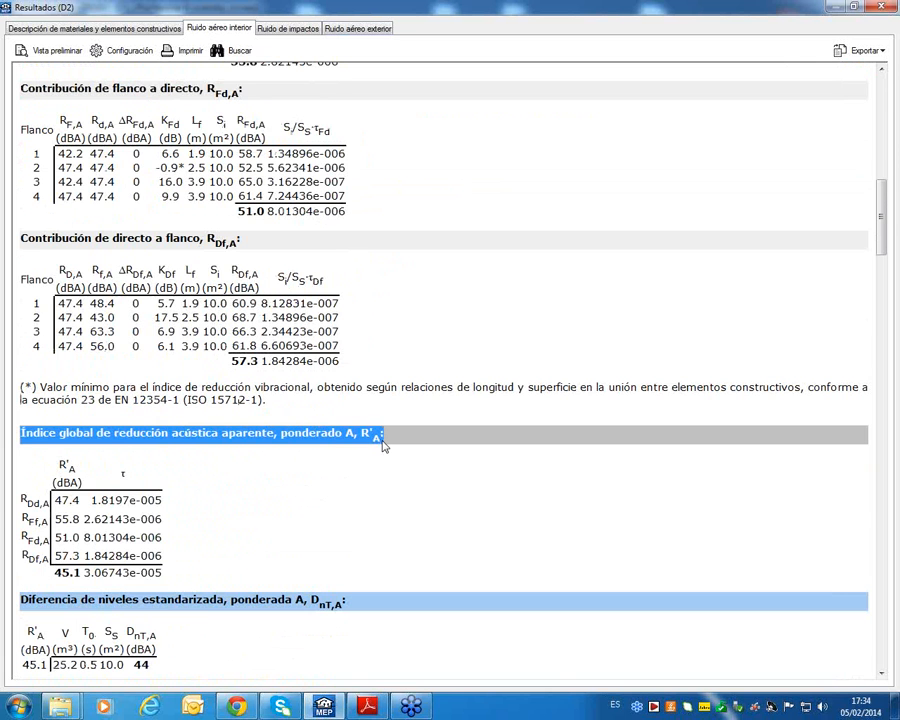
scroll(190, 448, "down", 2)
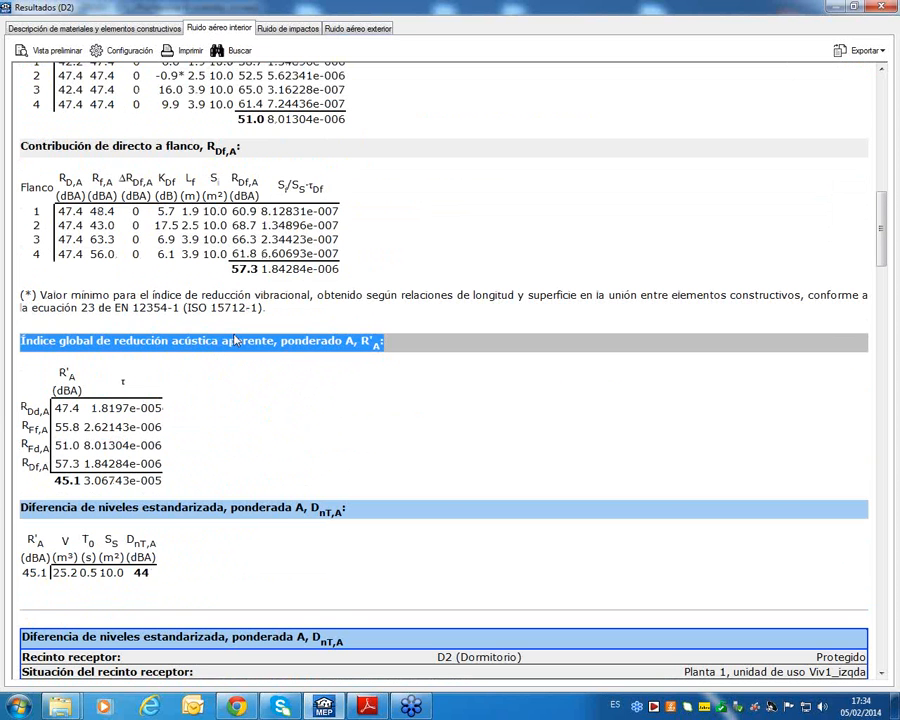
left_click(365, 342)
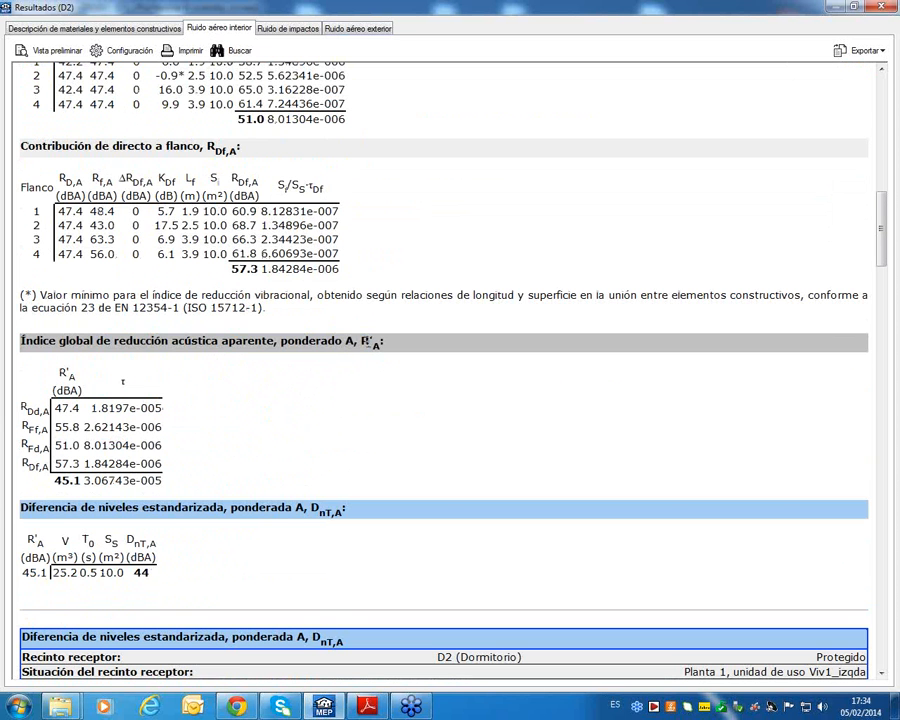
left_click_drag(364, 342, 379, 346)
scroll(255, 362, "up", 2)
scroll(253, 361, "down", 2)
double_click(59, 481)
left_click_drag(55, 408, 76, 413)
Return to the direct contribution table and examine the separating element's RDd,A value alongside the flanking elements' data
scroll(150, 390, "up", 5)
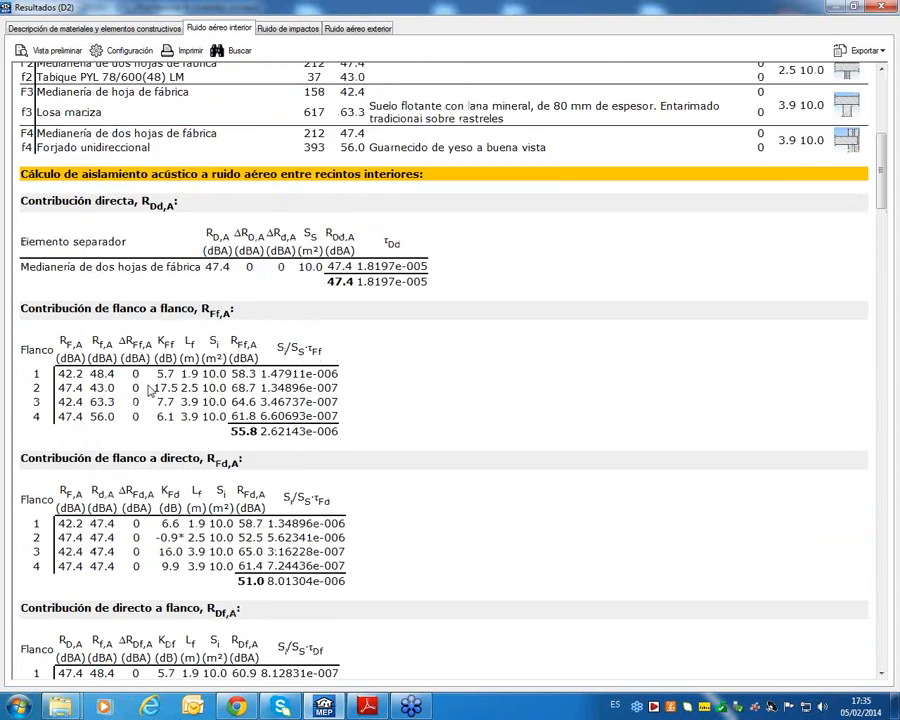
scroll(150, 390, "up", 1)
left_click_drag(327, 374, 352, 377)
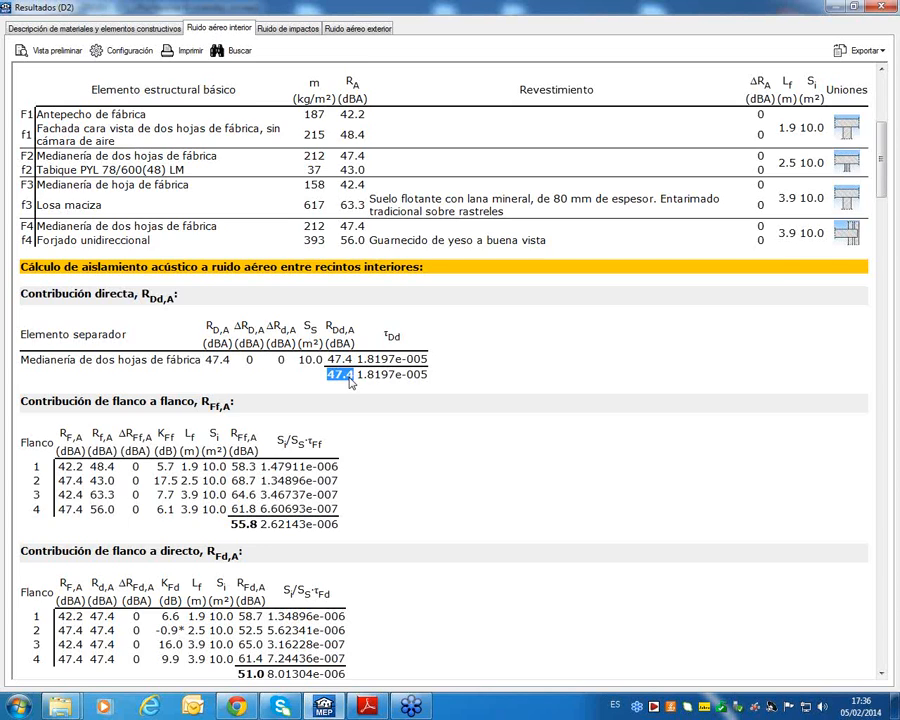
scroll(353, 383, "up", 1)
scroll(357, 375, "down", 3)
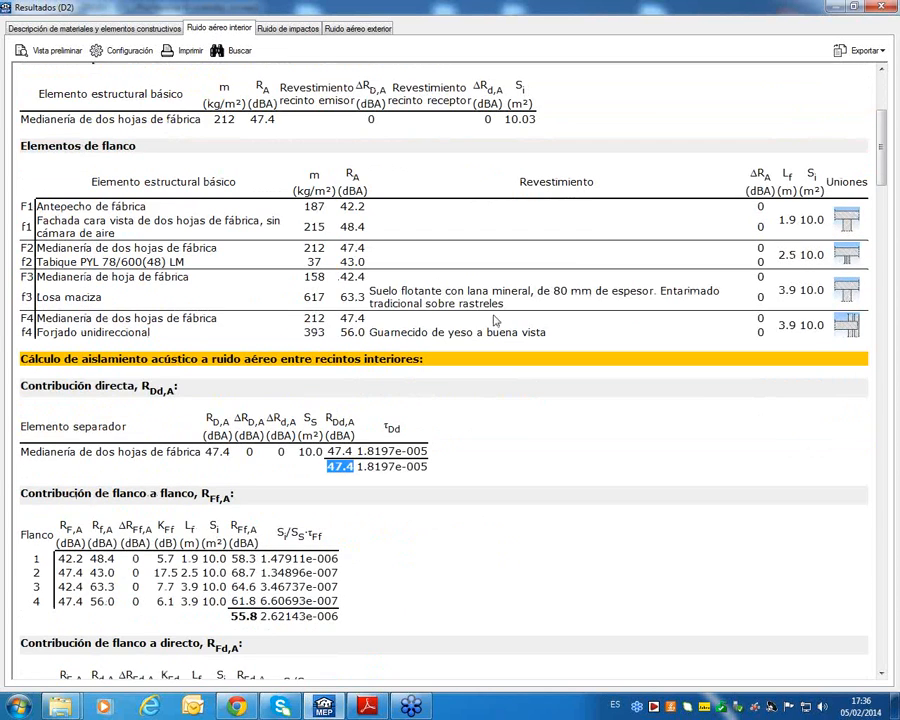
Close D2's results and open the exterior party wall beside bedroom D2 for editing
left_click(882, 9)
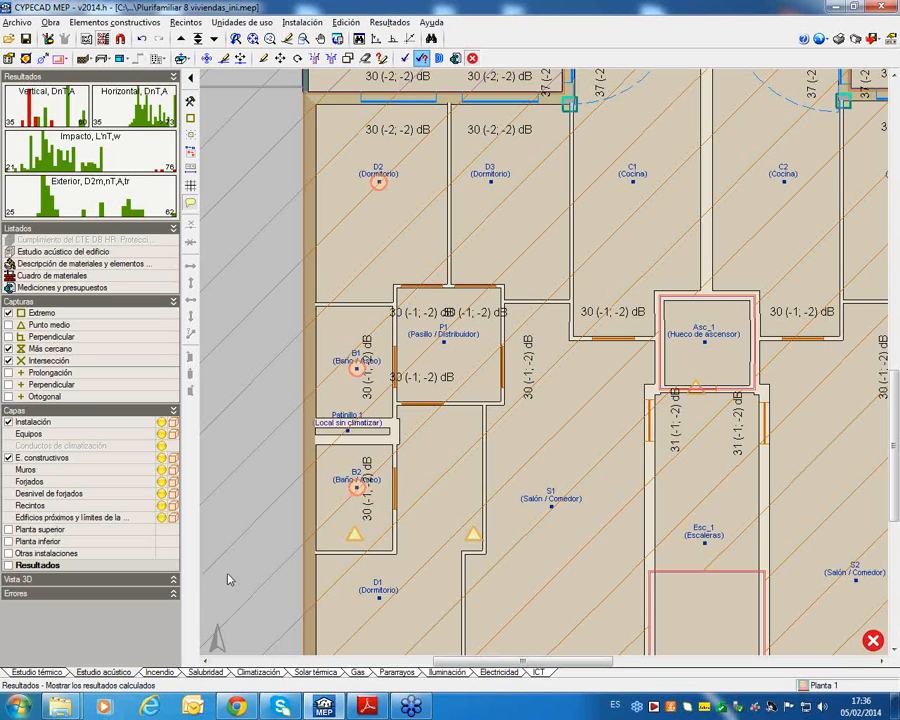
left_click(131, 24)
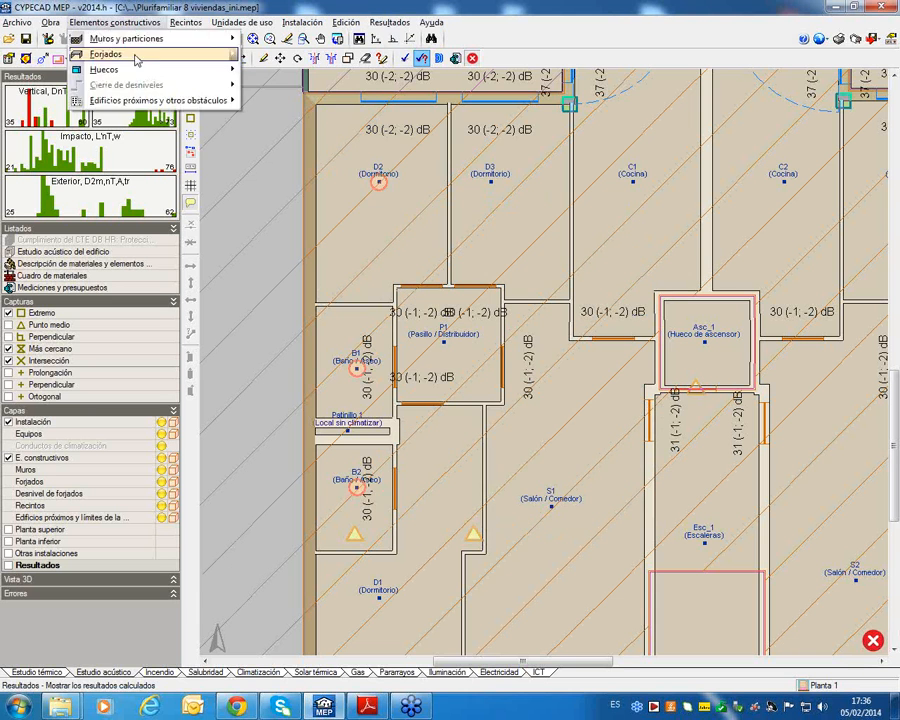
mouse_move(200, 38)
left_click(290, 124)
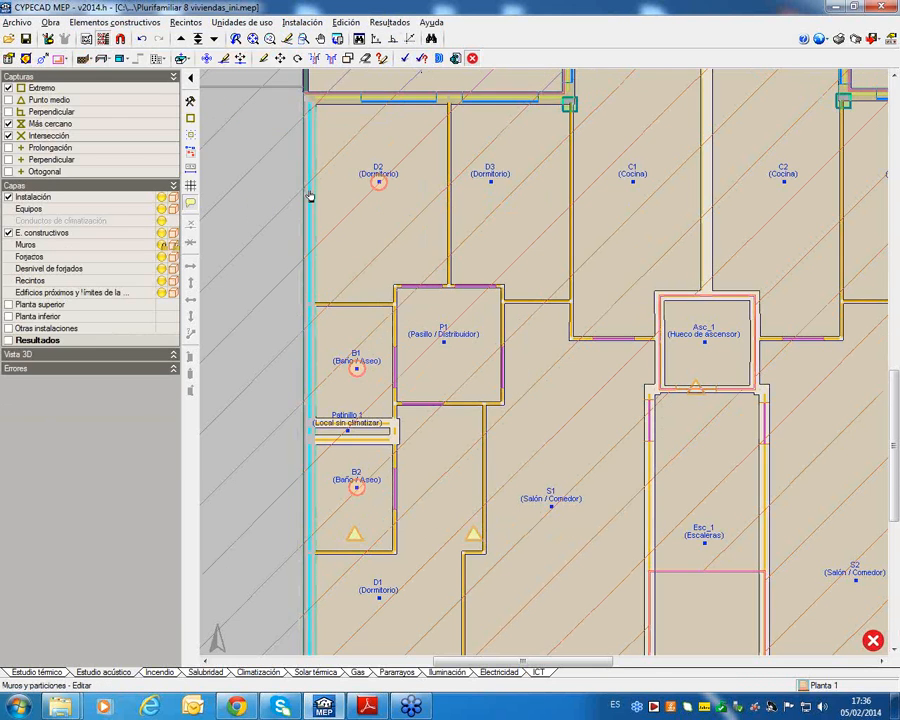
left_click(309, 195)
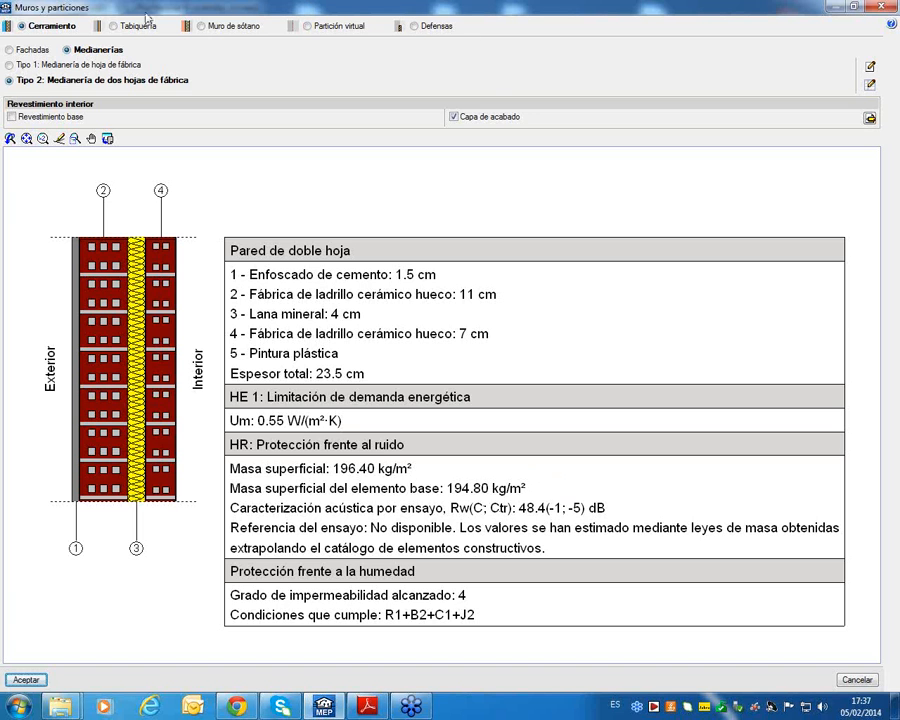
Select party wall Tipo 1 and change its construction to Medianería de hoja de fábrica, con trasdosado autoportante
left_click(110, 65)
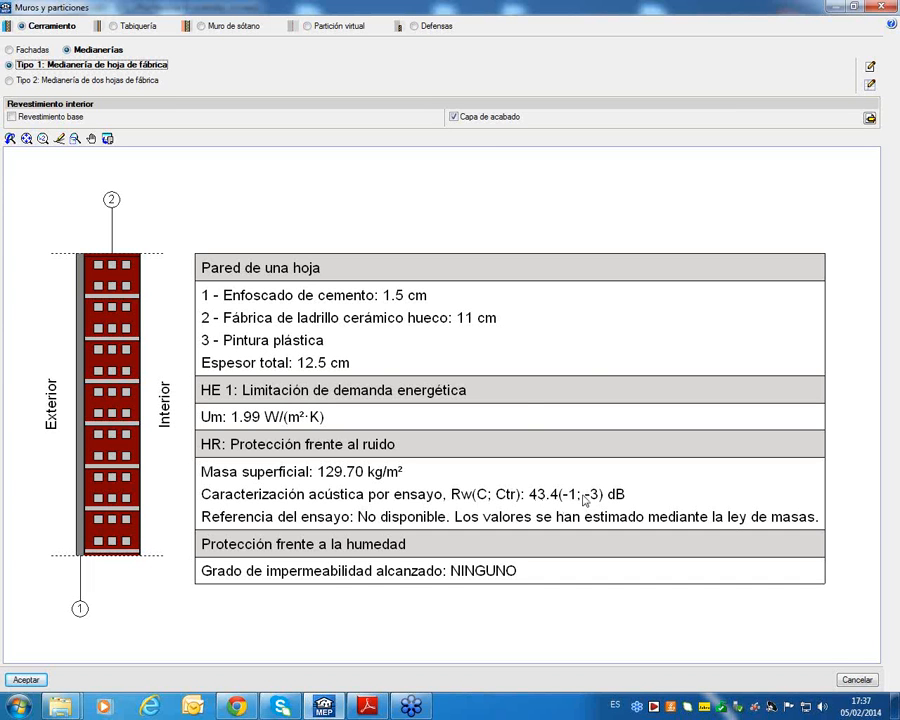
left_click(869, 66)
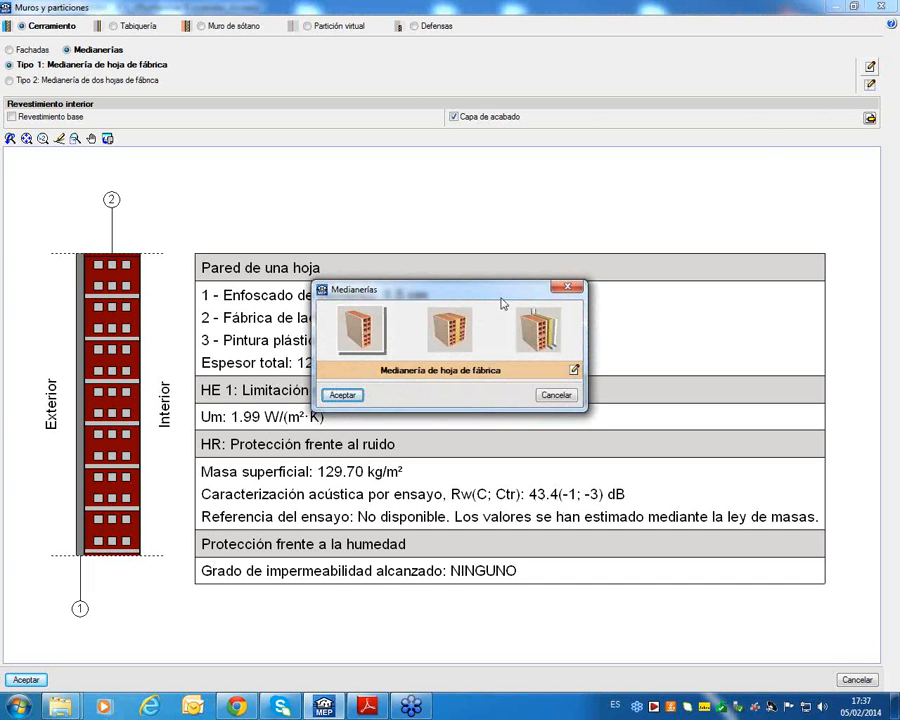
left_click(553, 333)
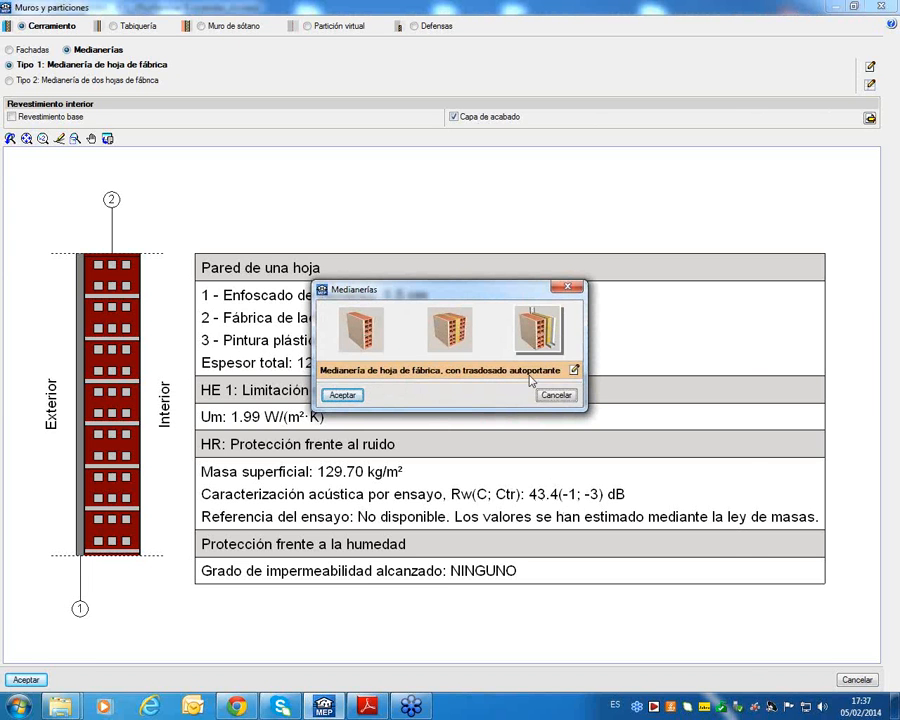
Review the new party wall's exterior render, main leaf and Knauf lining settings, and accept its definition with the existing options
left_click(572, 370)
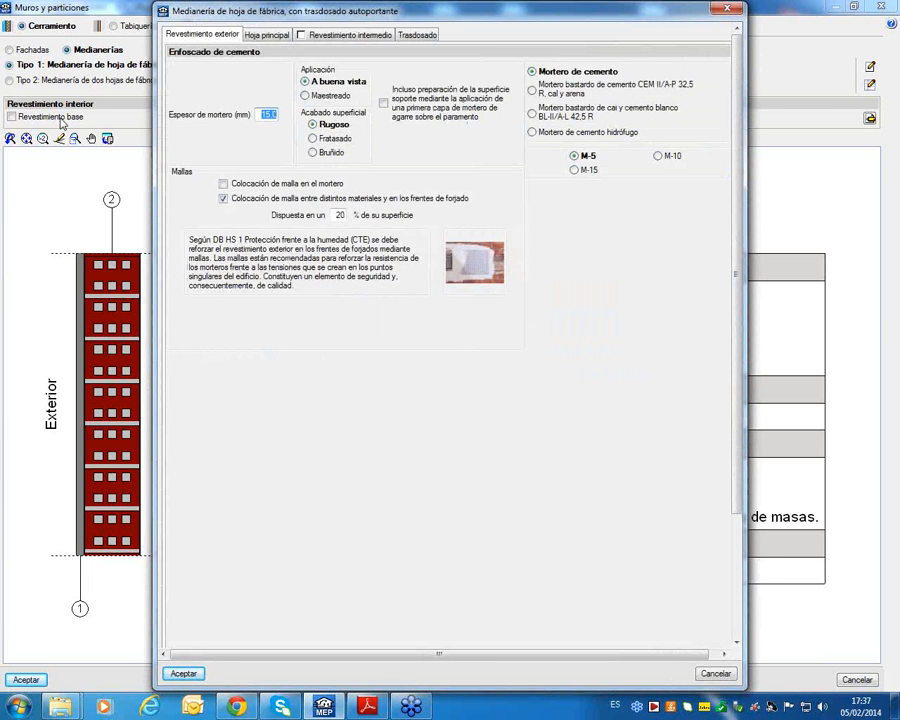
left_click(266, 37)
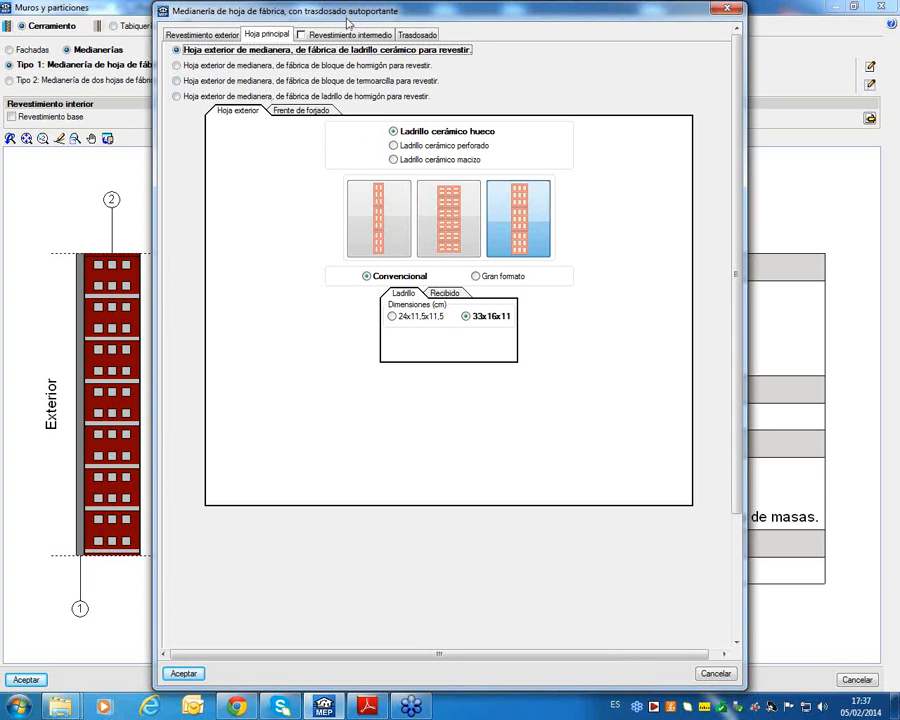
left_click(412, 35)
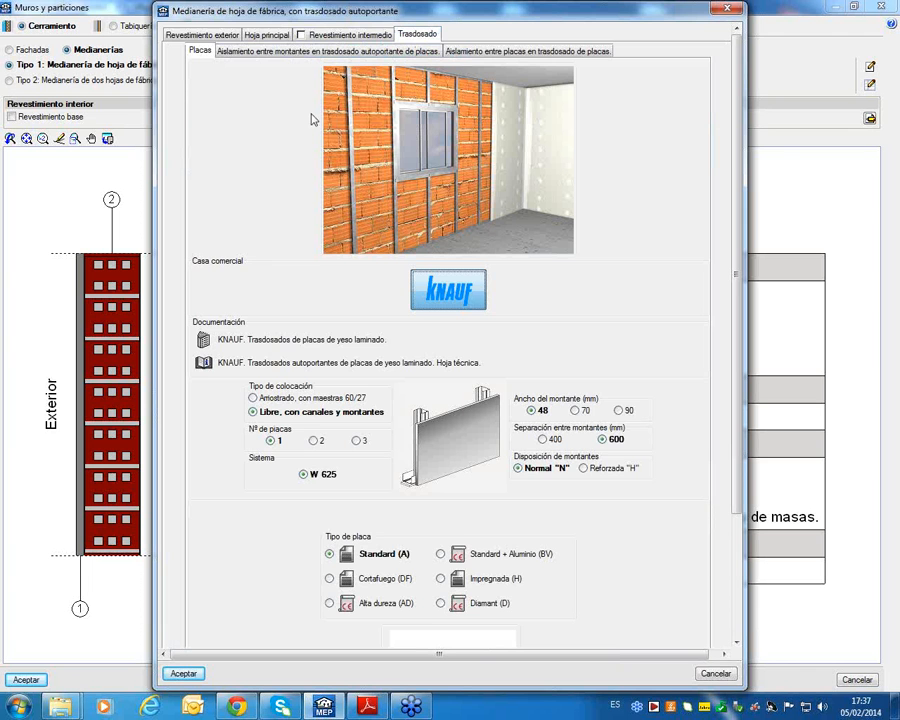
scroll(265, 343, "down", 2)
scroll(408, 316, "up", 2)
scroll(339, 337, "down", 2)
scroll(339, 337, "down", 1)
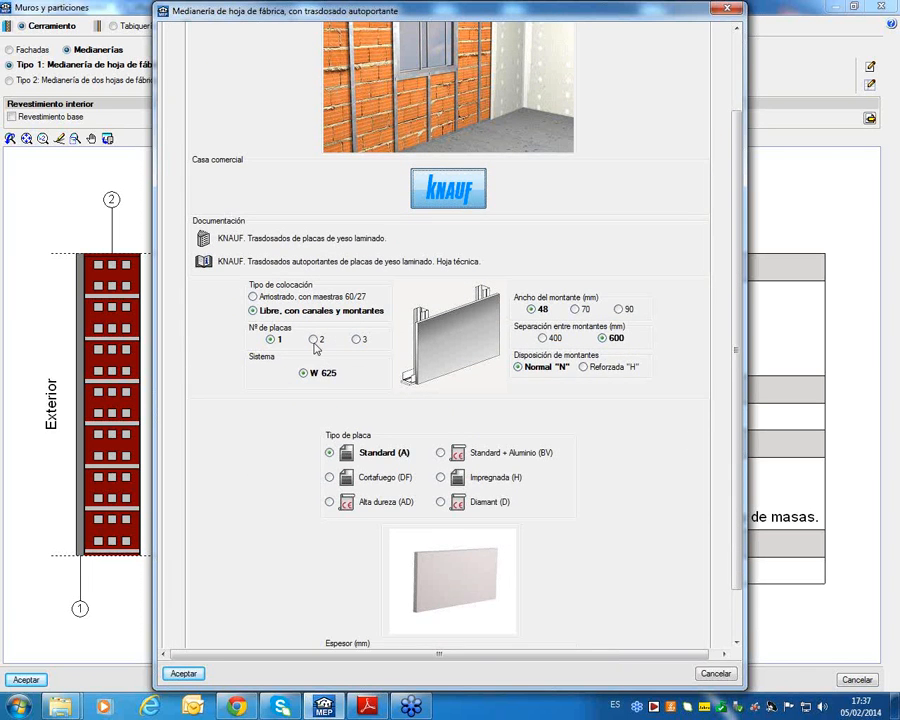
scroll(300, 338, "down", 1)
scroll(540, 355, "down", 1)
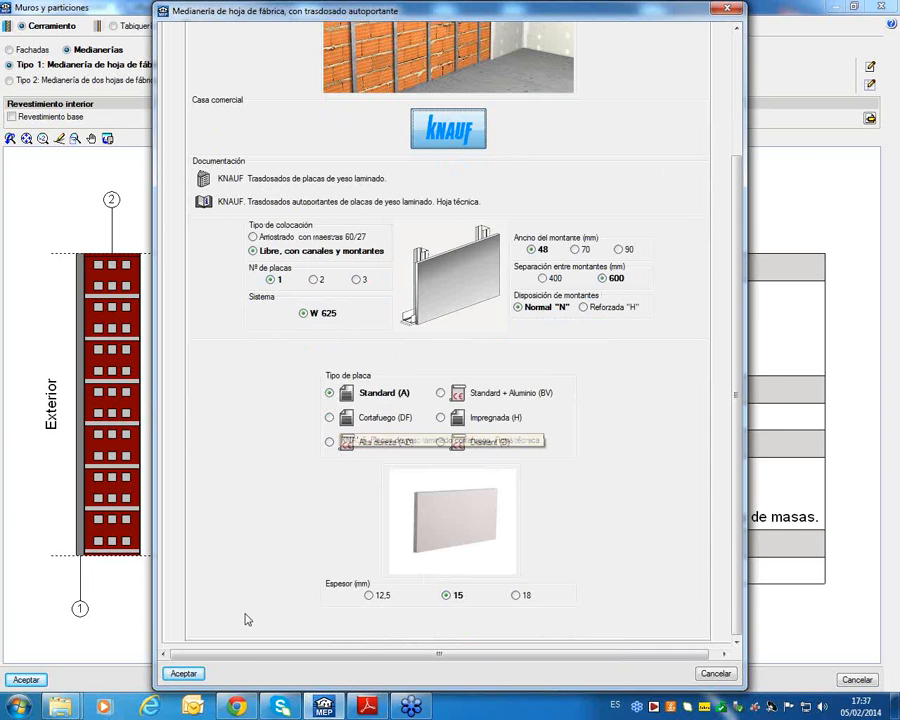
left_click(183, 672)
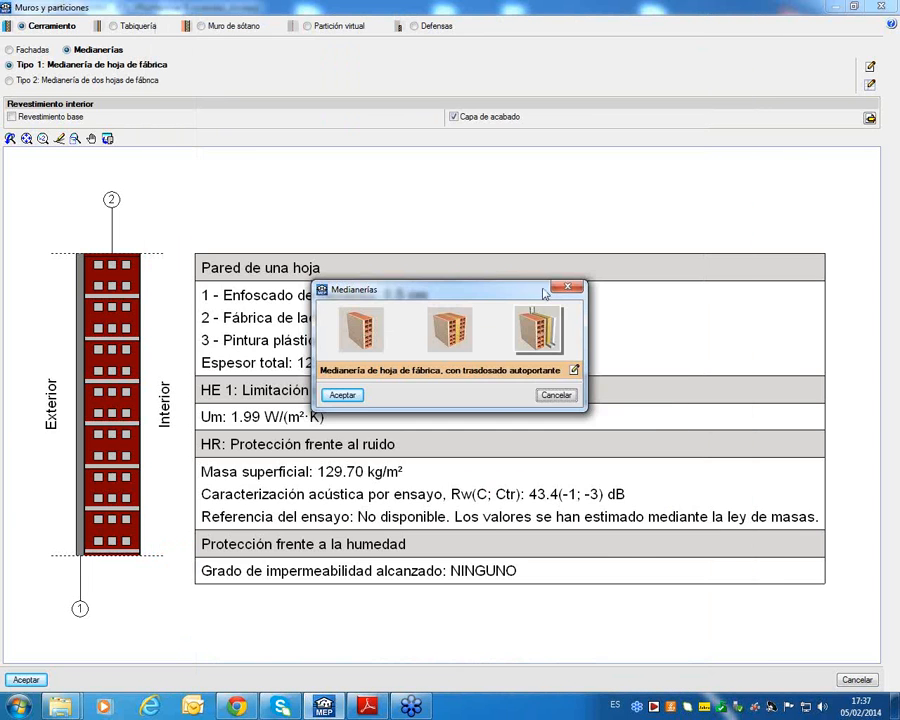
left_click(342, 394)
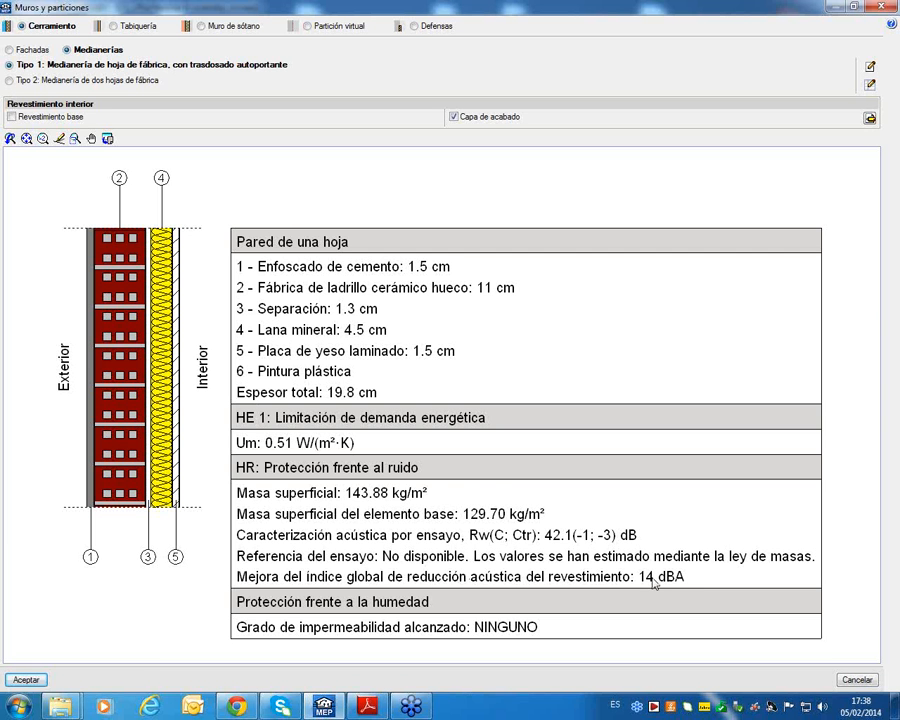
Apply the Tipo 1 party wall beside bedroom D2 and recalculate the building's acoustic results
left_click(26, 679)
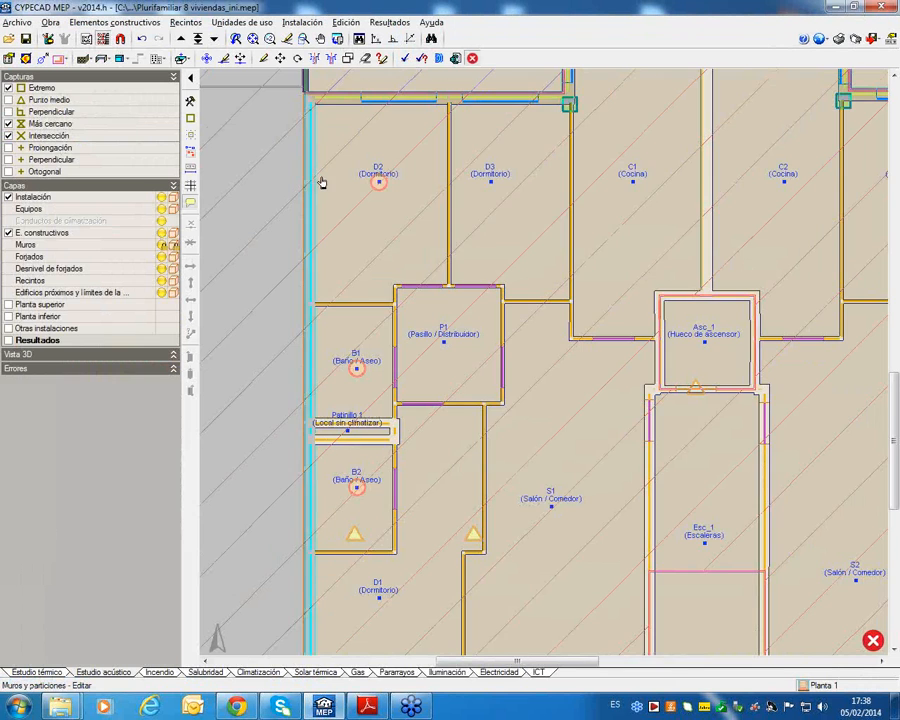
scroll(320, 182, "up", 2)
scroll(315, 150, "down", 1)
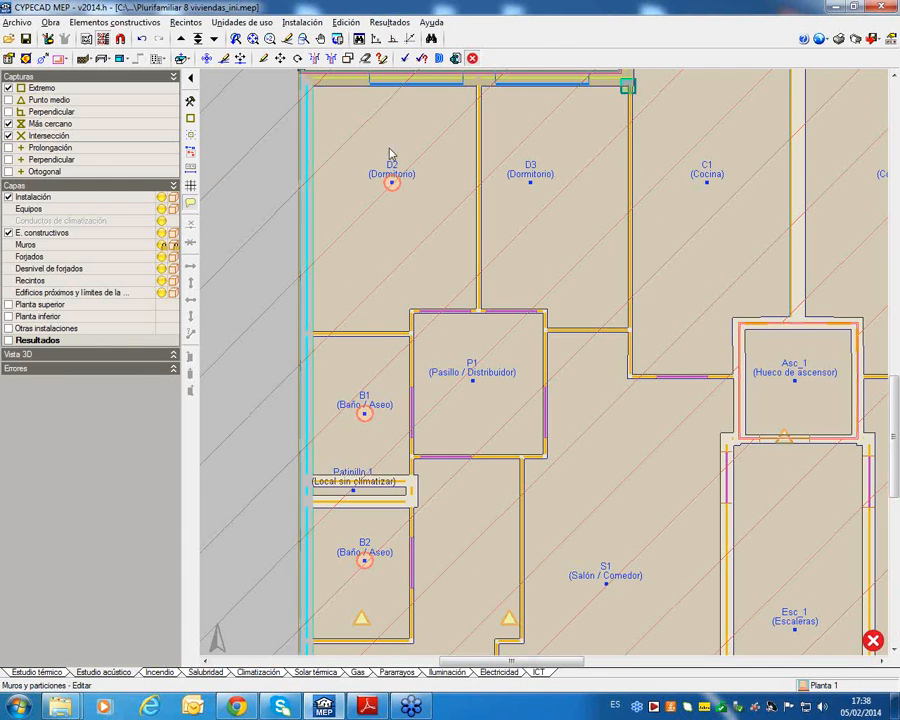
left_click(404, 58)
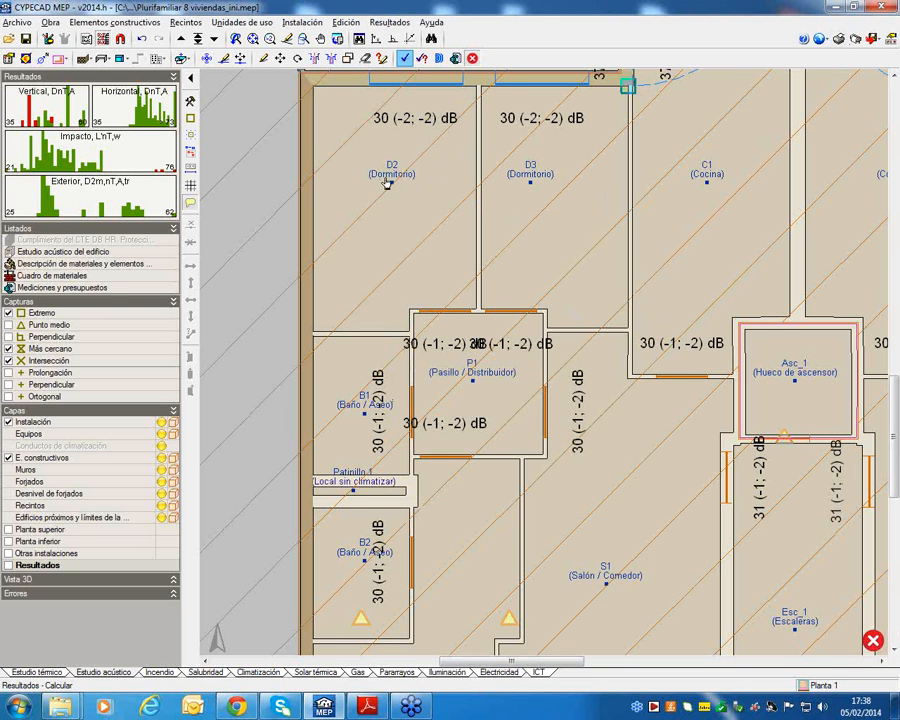
Open bedroom D2's interior airborne noise results and examine the separating wall's lining improvement and apparent sound reduction index R'A
mouse_move(397, 188)
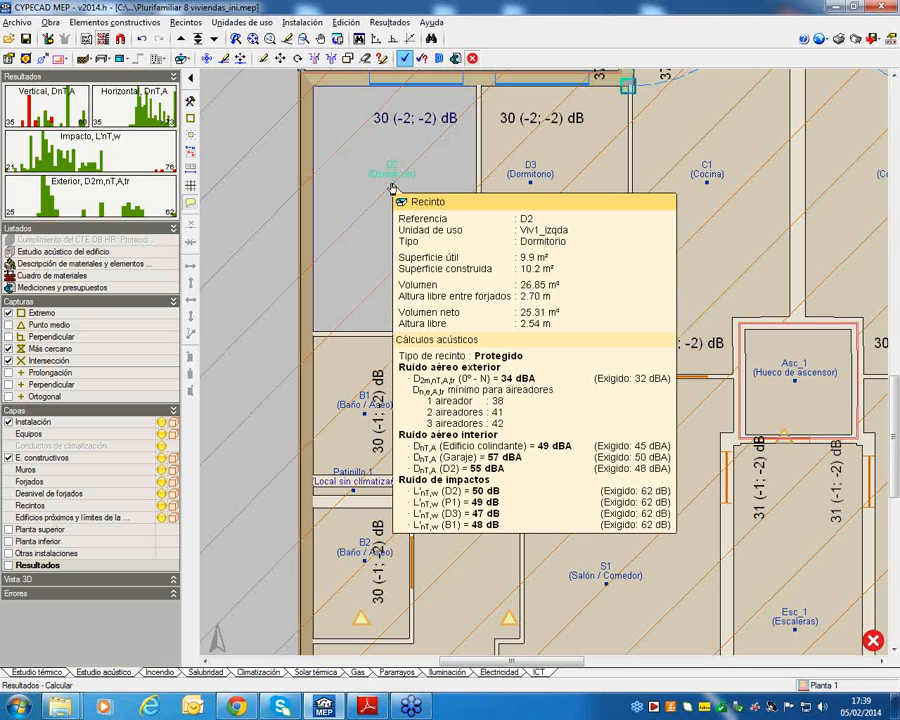
left_click(393, 188)
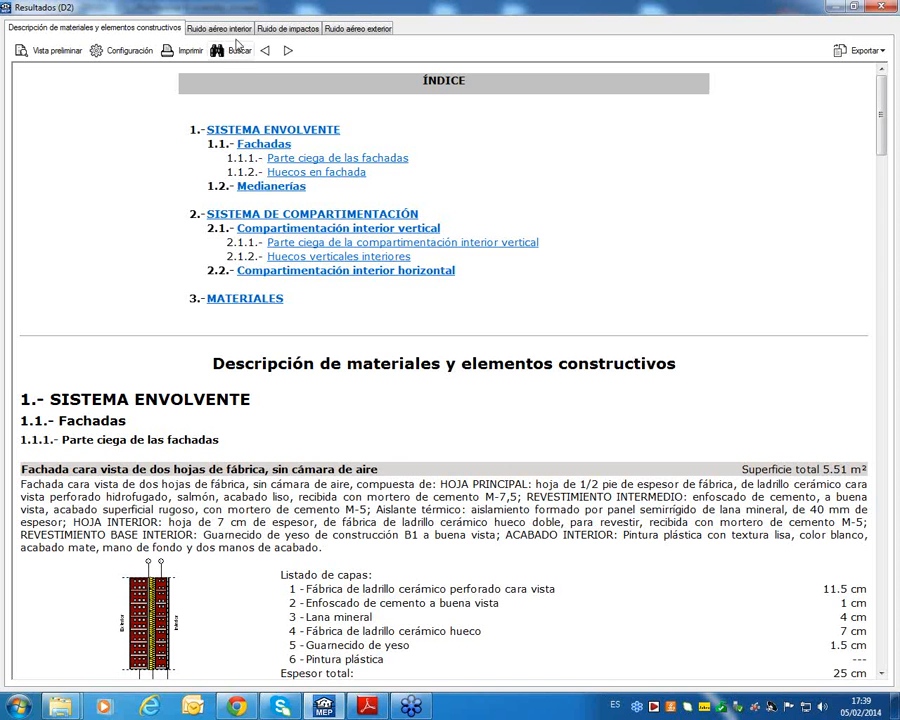
left_click(232, 29)
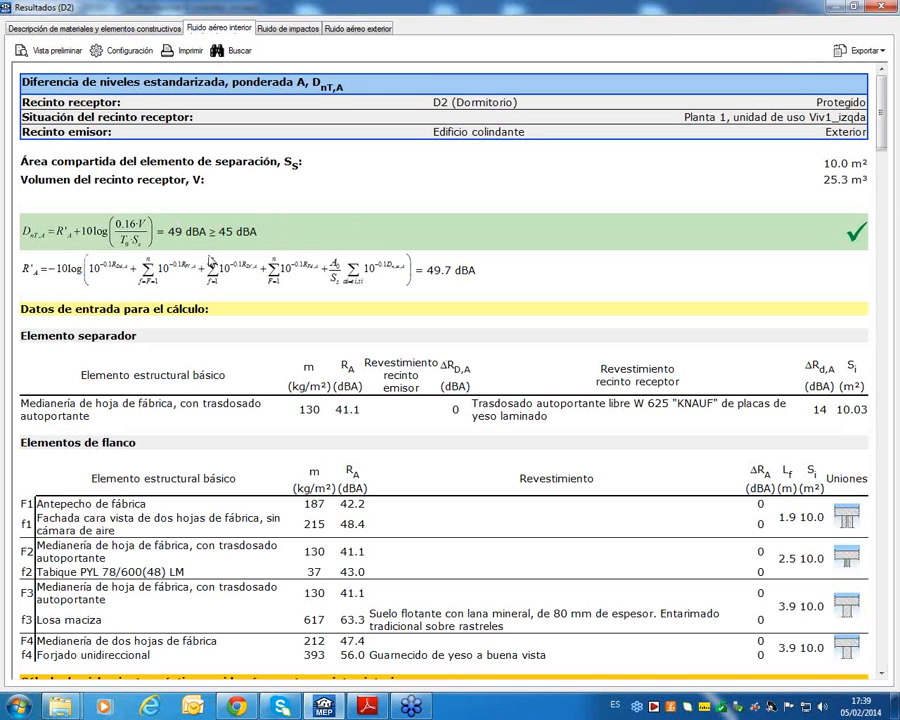
scroll(242, 352, "down", 3)
scroll(336, 293, "up", 1)
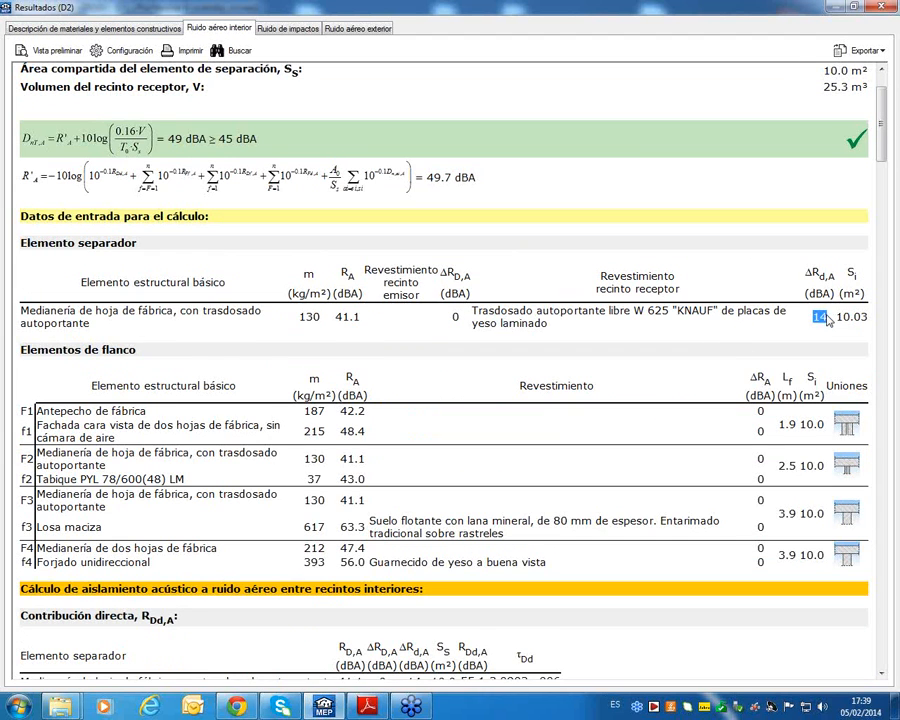
scroll(828, 316, "down", 18)
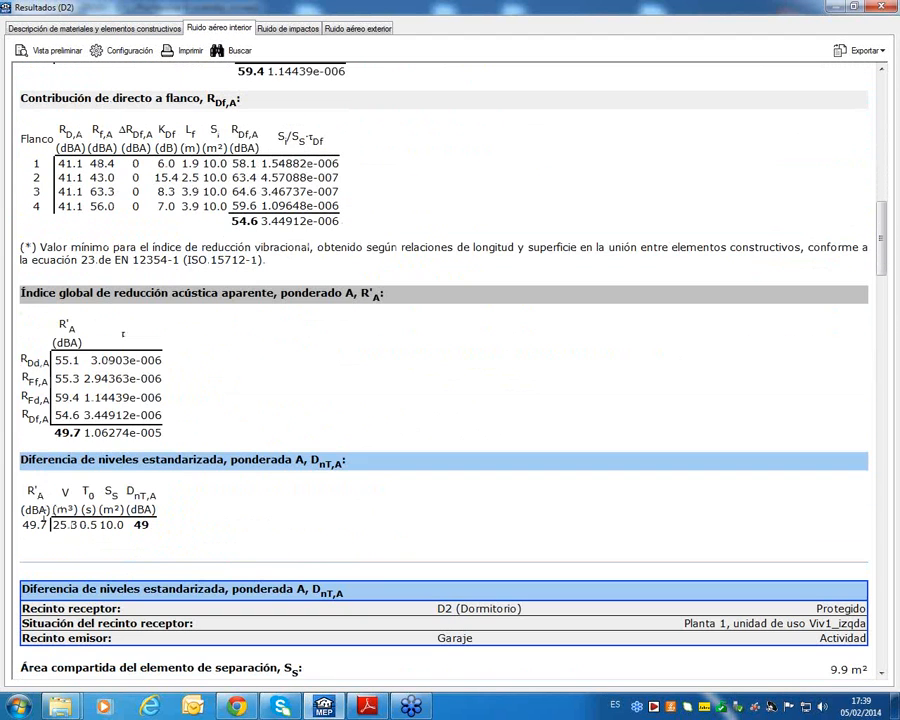
double_click(67, 432)
Examine the separating element's direct contribution RDd,A alongside the flanking contributions and the input data for the wall and flanking elements
scroll(83, 360, "up", 6)
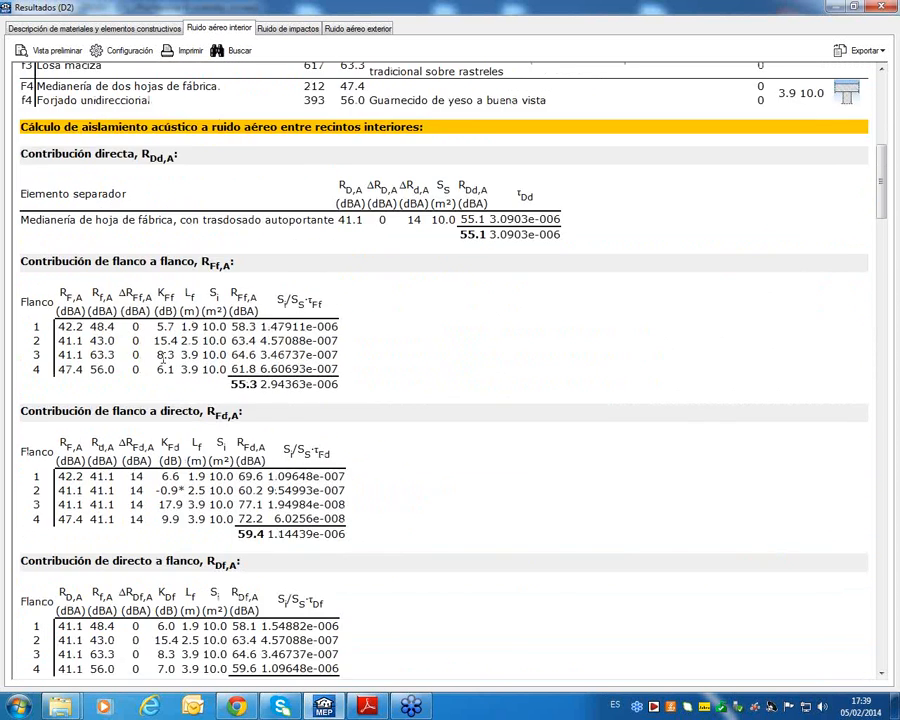
scroll(486, 498, "down", 1)
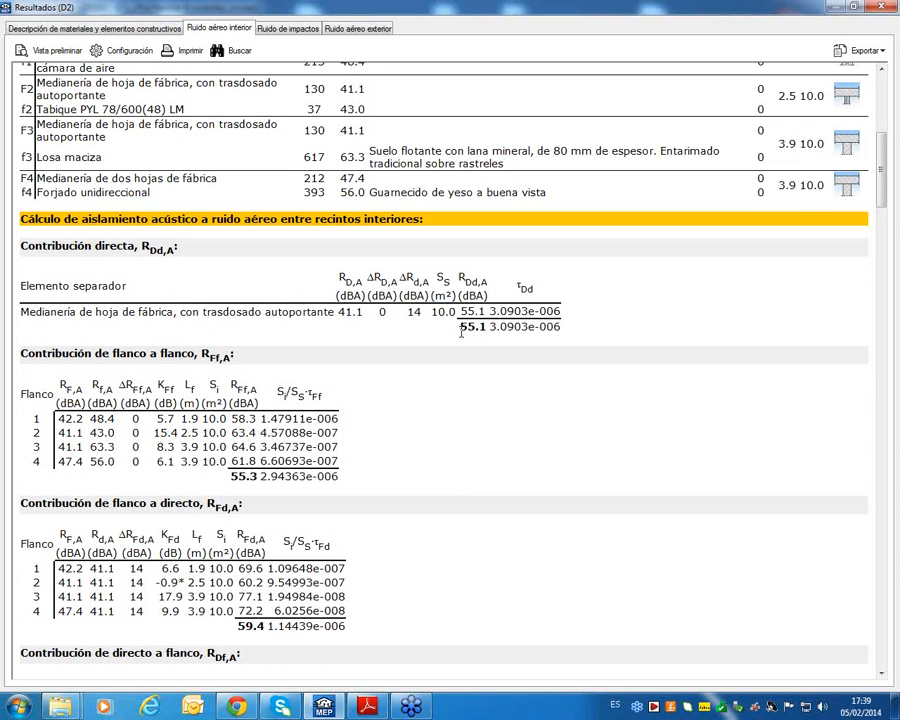
left_click_drag(459, 326, 497, 327)
scroll(472, 350, "up", 5)
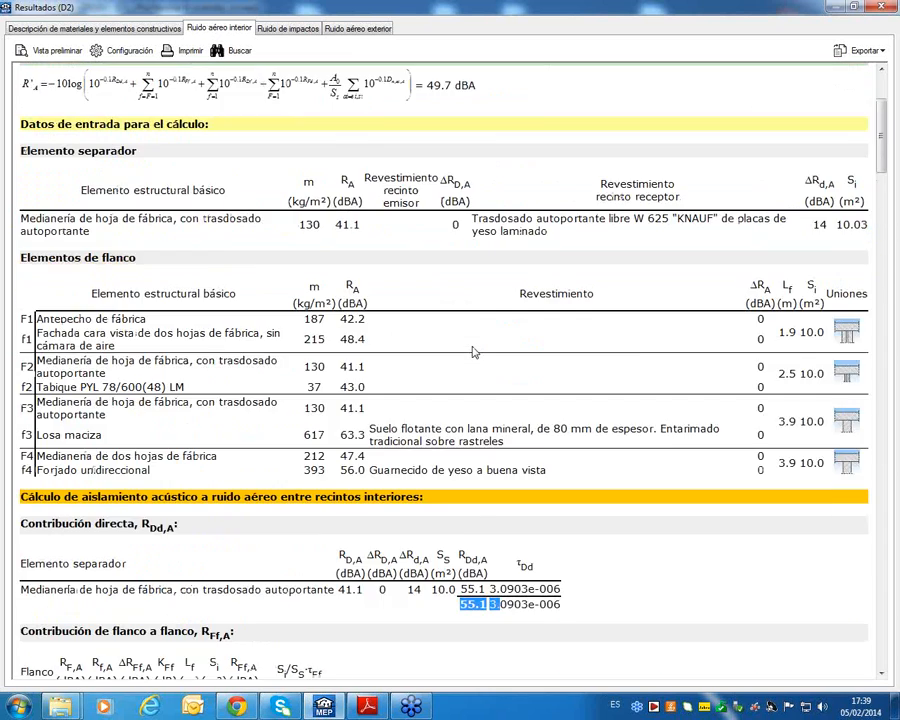
scroll(474, 327, "down", 3)
scroll(474, 340, "down", 1)
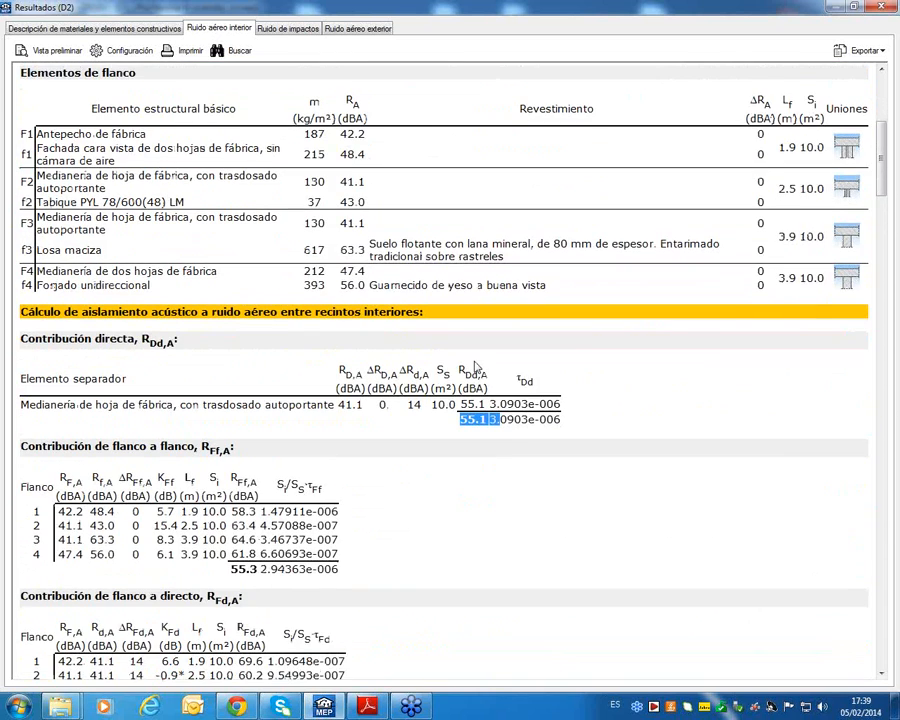
scroll(476, 368, "up", 2)
scroll(476, 368, "down", 1)
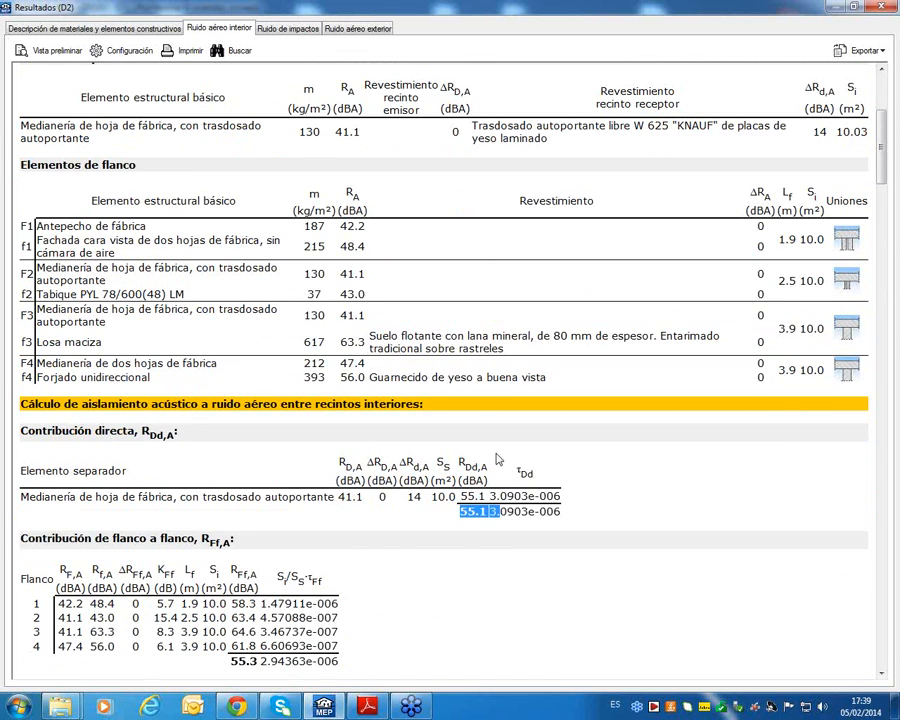
scroll(482, 462, "up", 1)
scroll(482, 464, "down", 3)
scroll(480, 463, "up", 2)
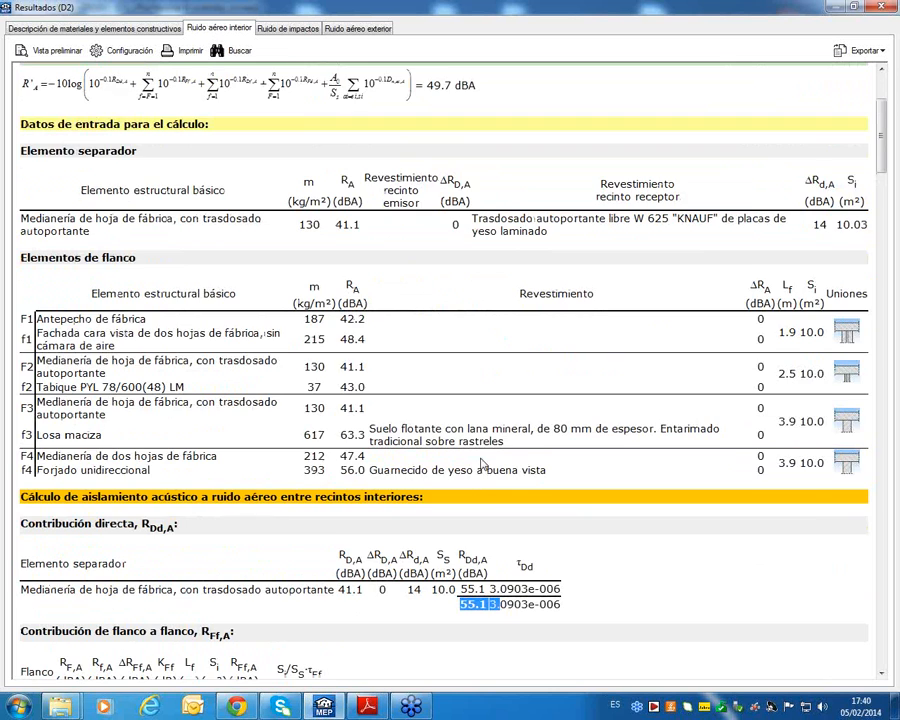
scroll(478, 461, "down", 1)
scroll(472, 446, "up", 3)
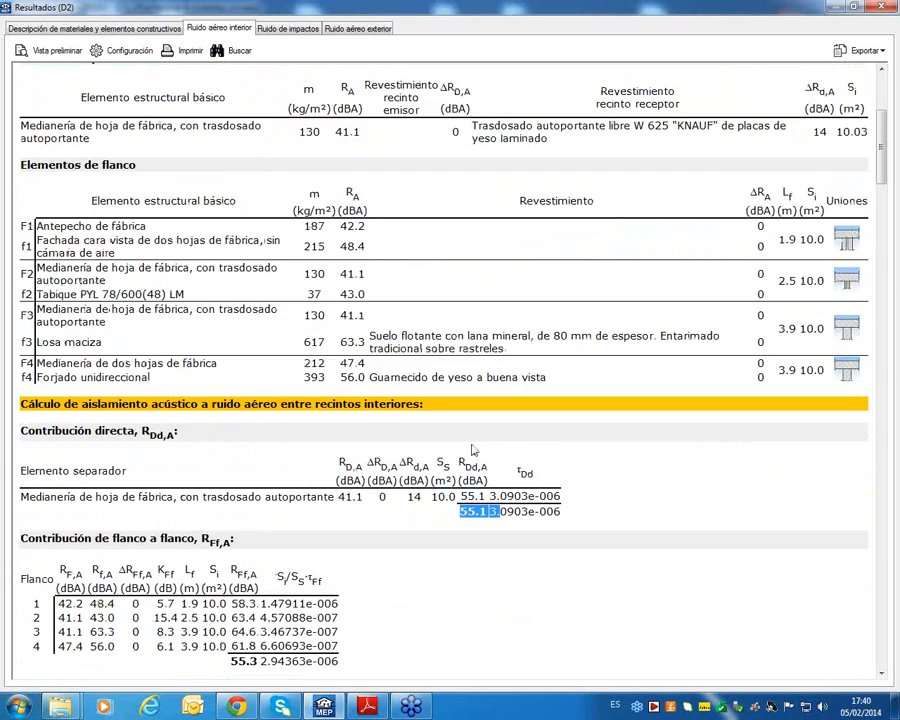
scroll(465, 450, "down", 4)
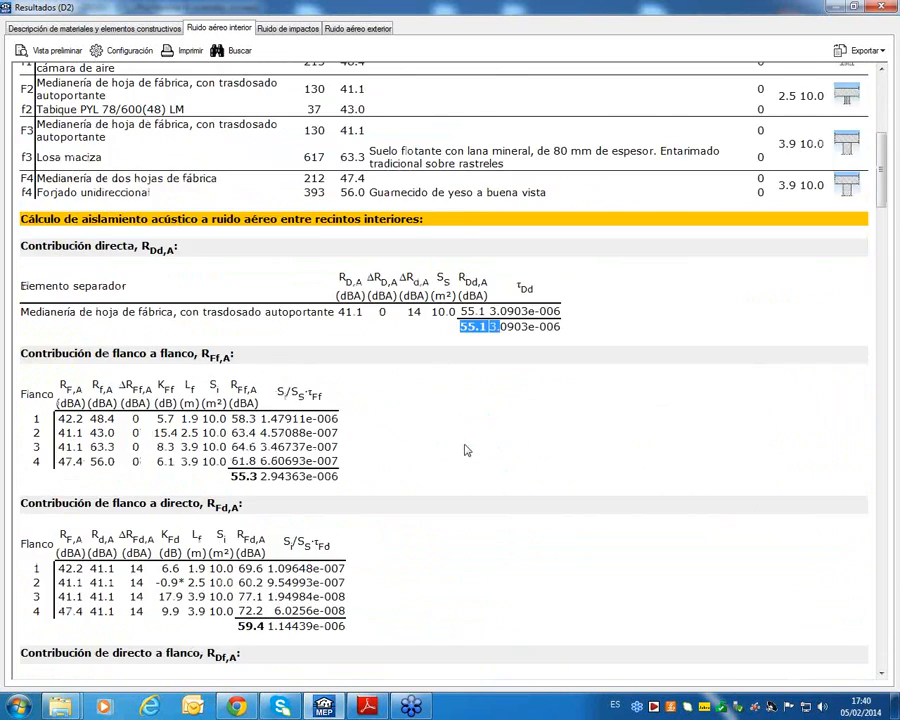
scroll(462, 446, "down", 2)
scroll(458, 444, "up", 4)
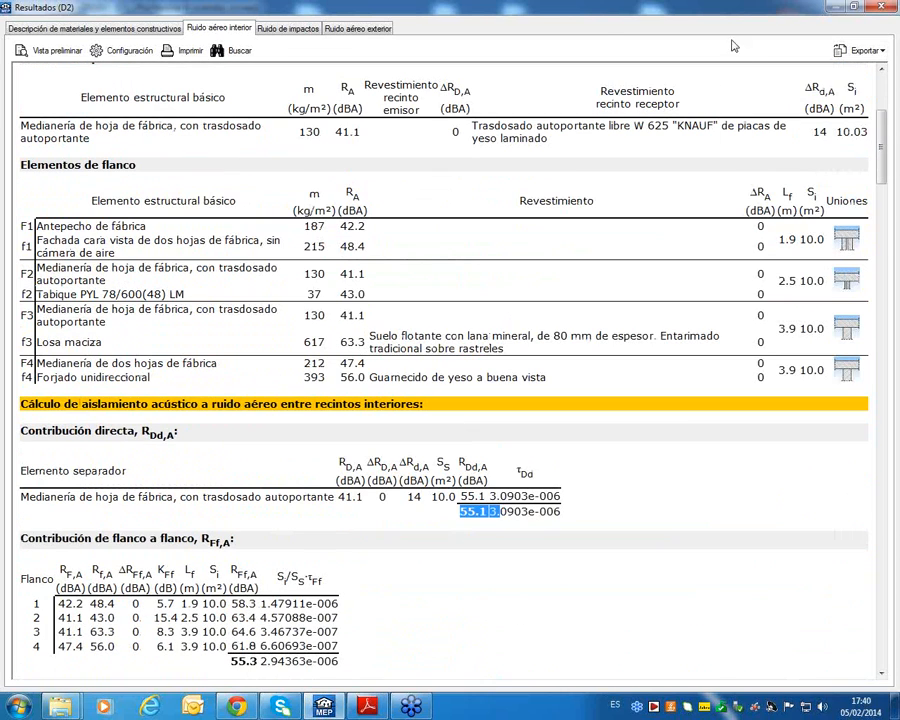
Close D2's results and check the acoustic summaries of bedroom D2 and bedroom D6 on the Planta 1 plan
left_click(887, 10)
mouse_move(394, 186)
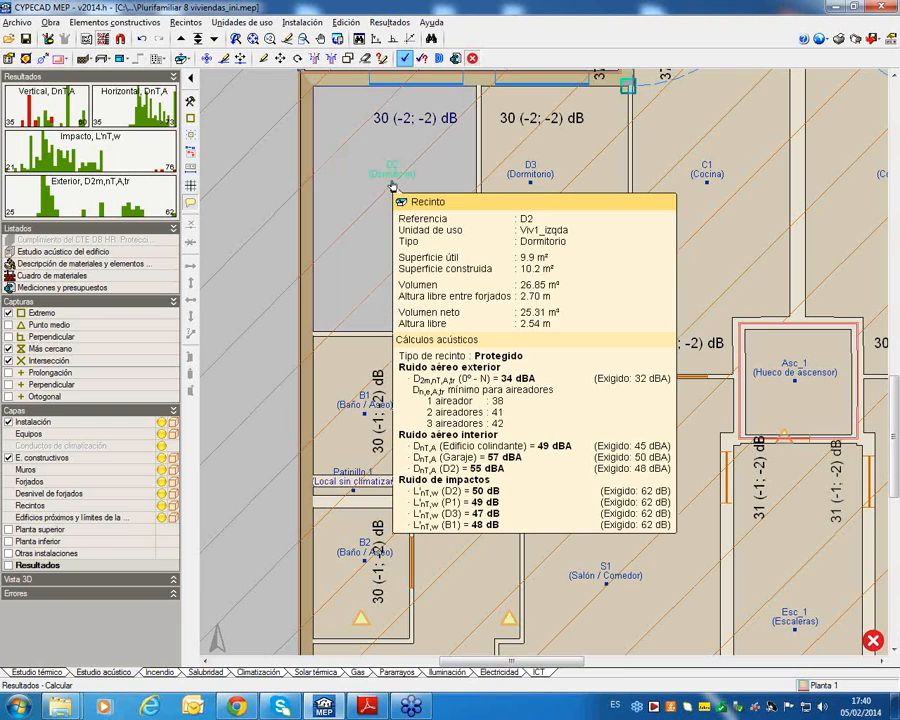
scroll(460, 167, "down", 5)
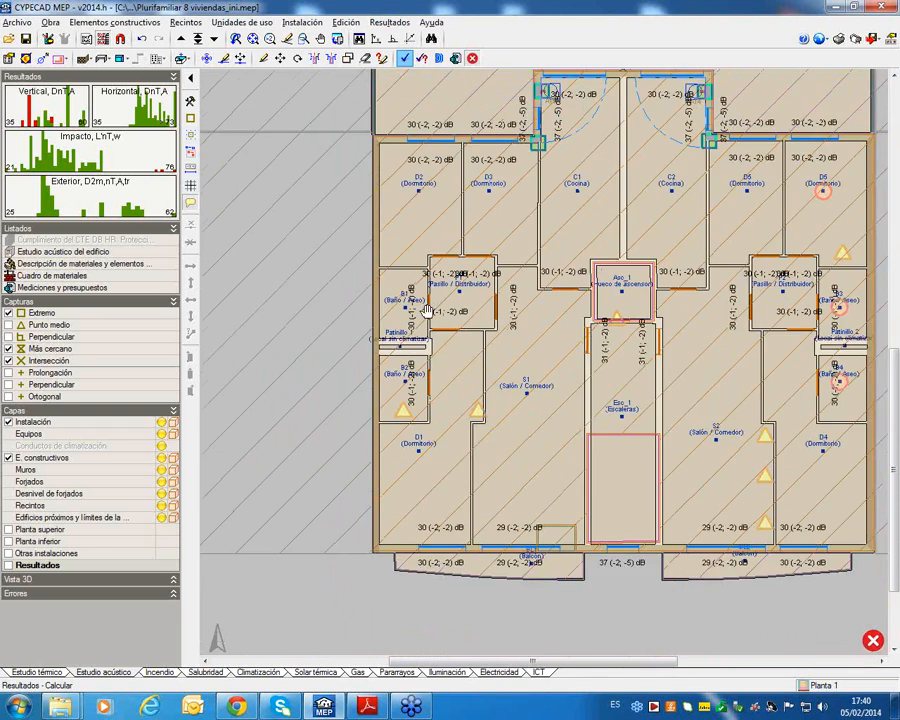
scroll(368, 267, "up", 3)
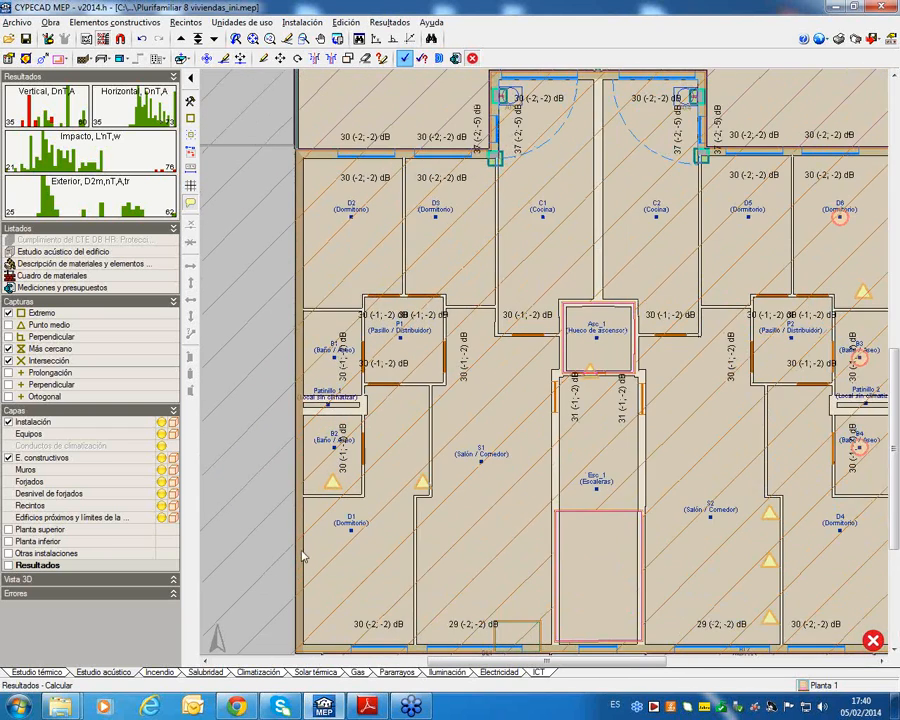
scroll(390, 425, "up", 2)
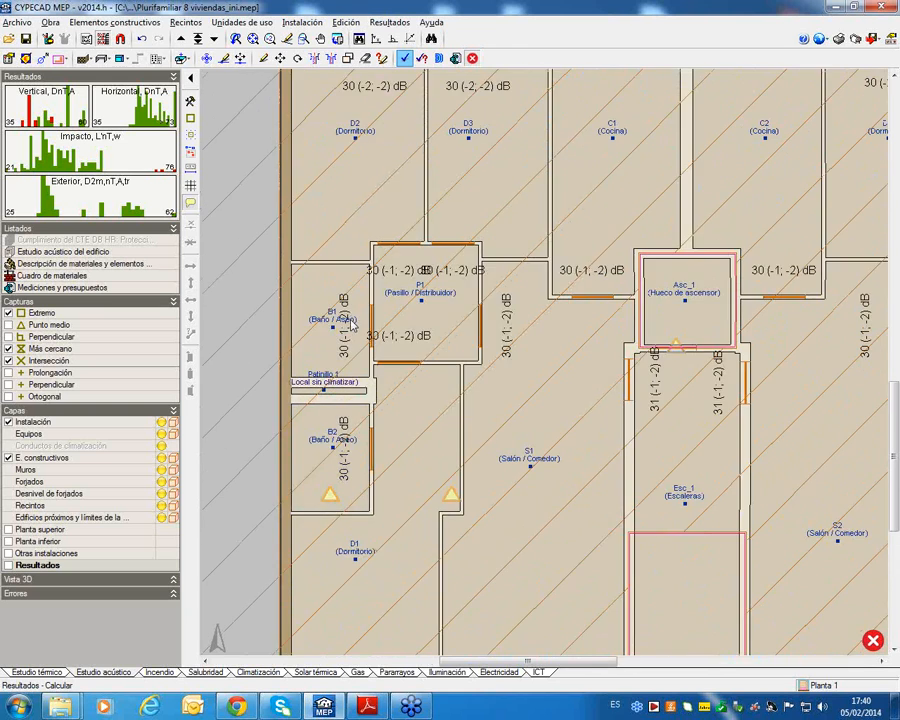
scroll(341, 318, "down", 2)
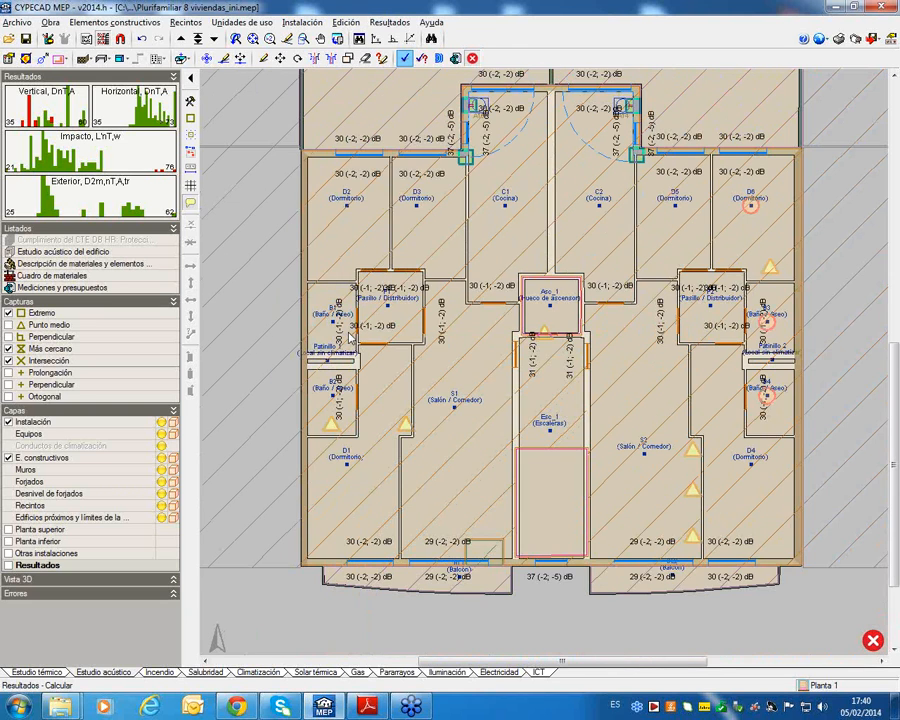
middle_click_drag(752, 359, 586, 386)
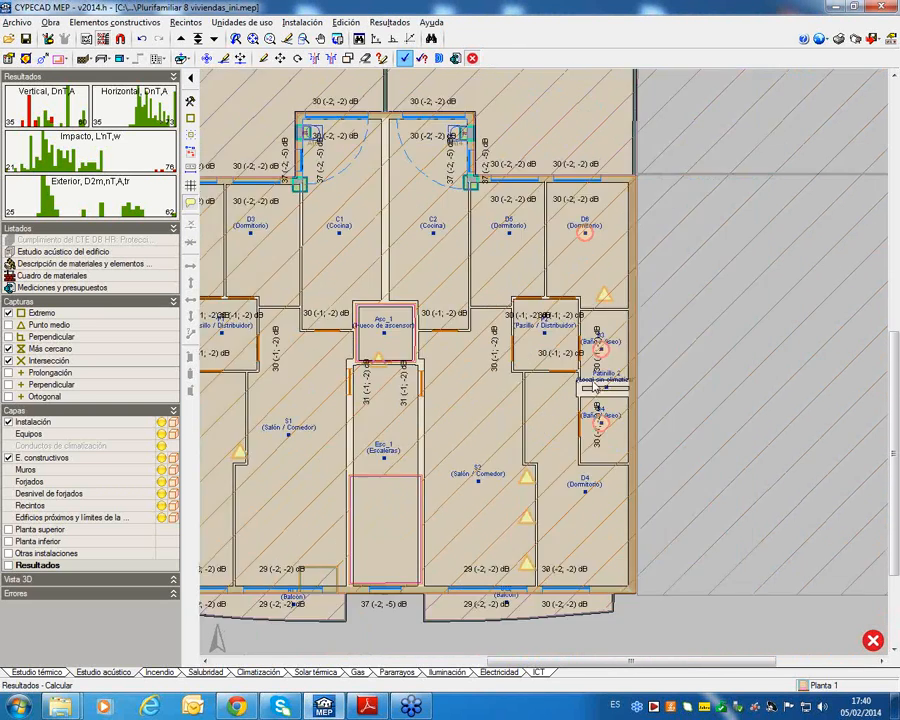
scroll(597, 388, "up", 2)
mouse_move(583, 143)
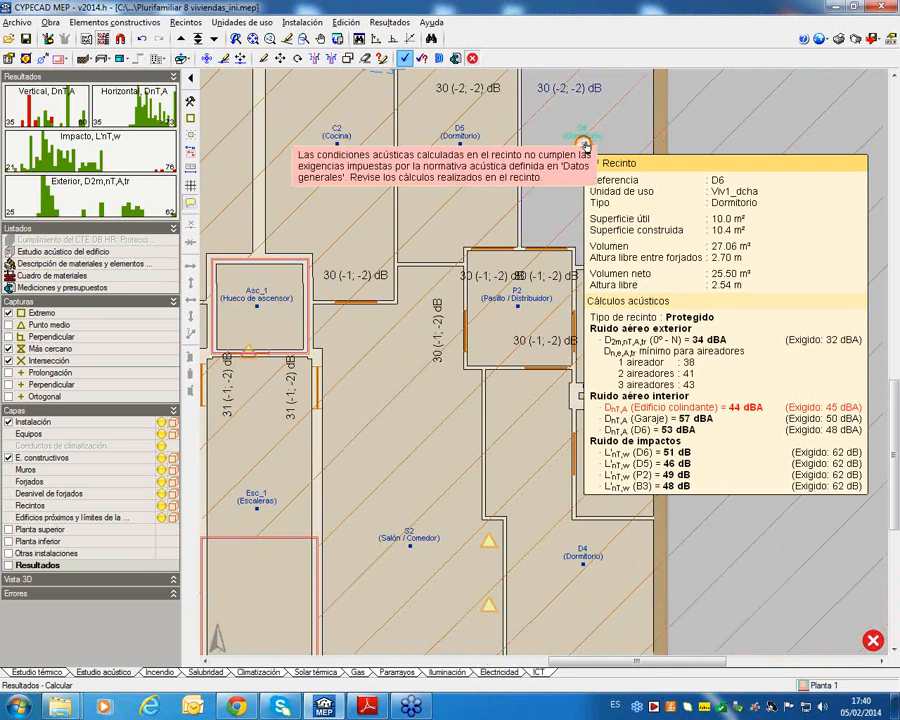
Change the exterior party wall beside bedroom D6 to Tipo 1, Medianería de hoja de fábrica, con trasdosado autoportante
middle_click_drag(594, 154, 538, 328)
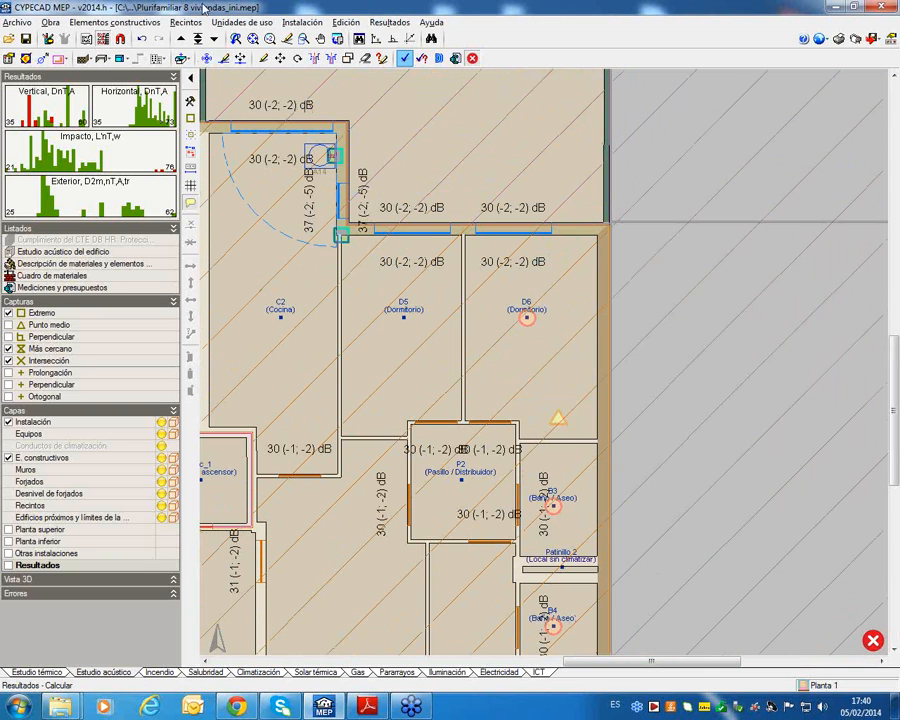
left_click(114, 22)
mouse_move(210, 38)
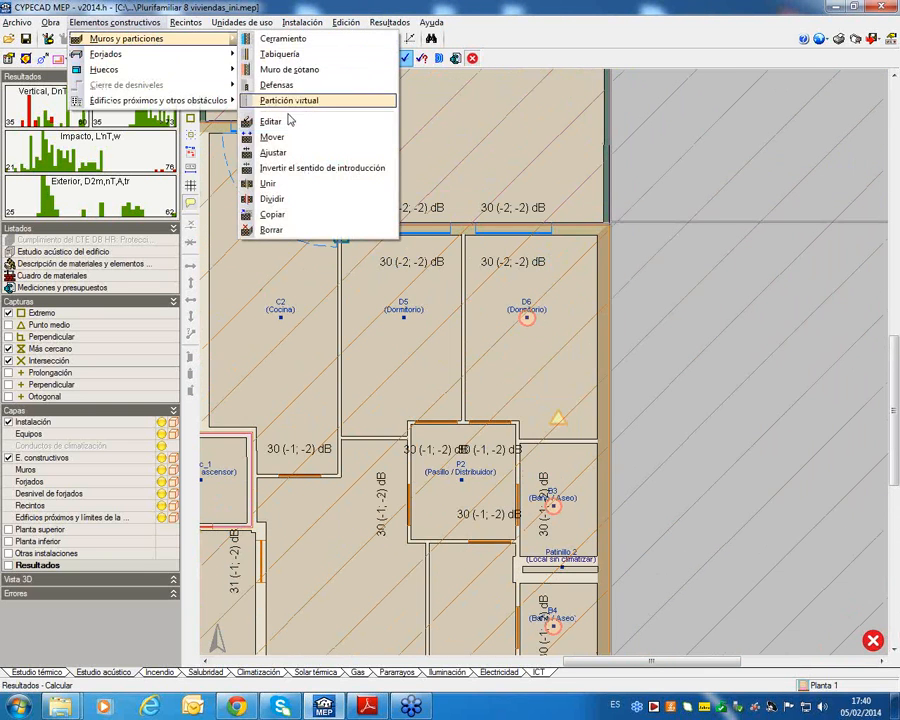
left_click(280, 121)
left_click(606, 337)
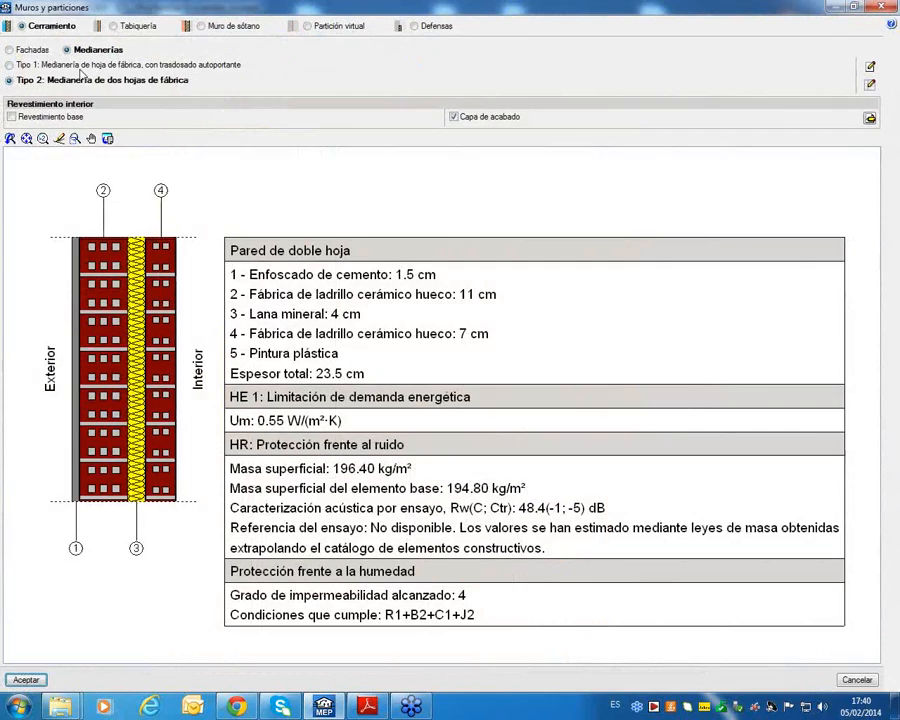
left_click(80, 64)
left_click(26, 679)
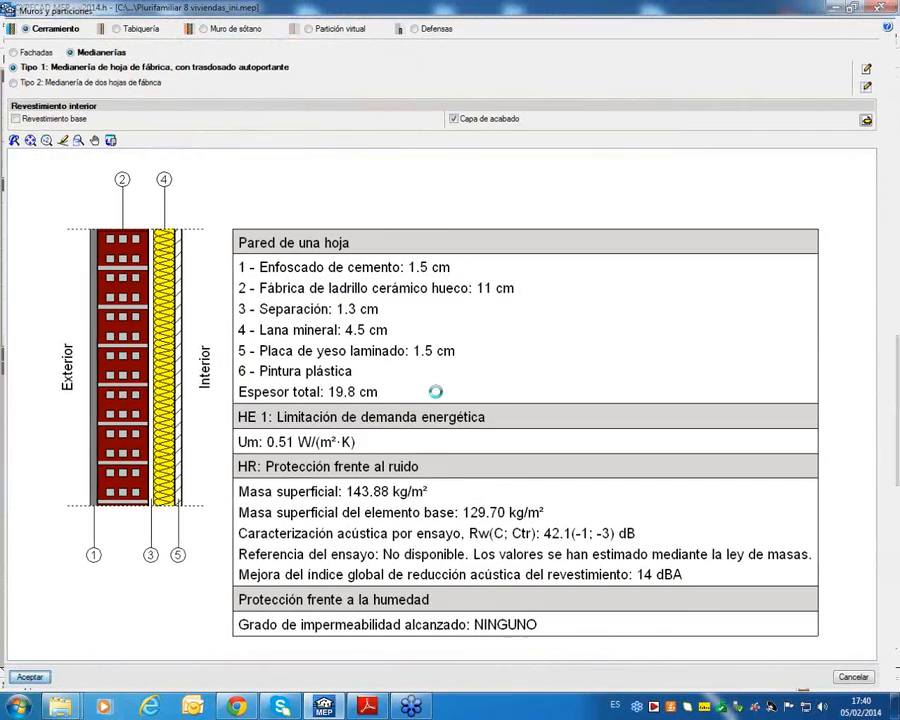
scroll(615, 301, "down", 4)
middle_click_drag(609, 317, 633, 317)
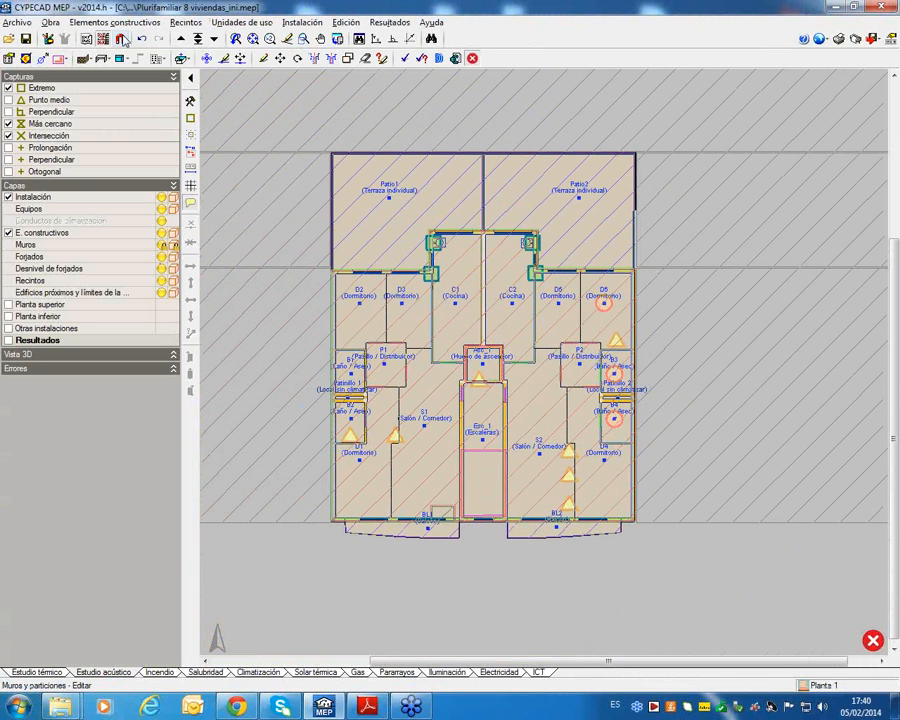
Calculate the building's acoustic study and look over the results on the Planta 1 floor plan
left_click(405, 58)
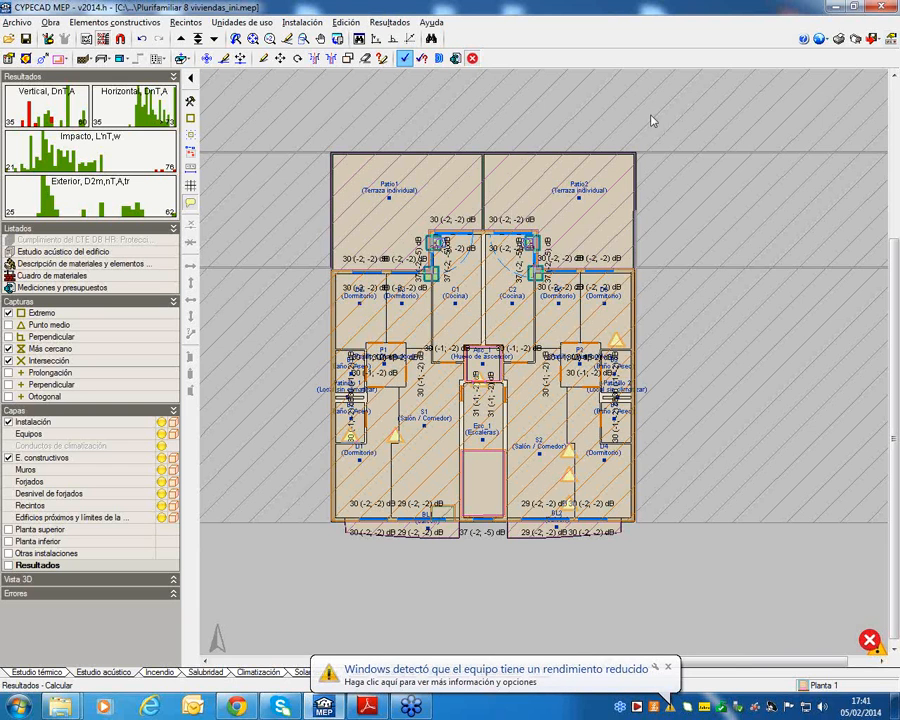
scroll(563, 318, "up", 2)
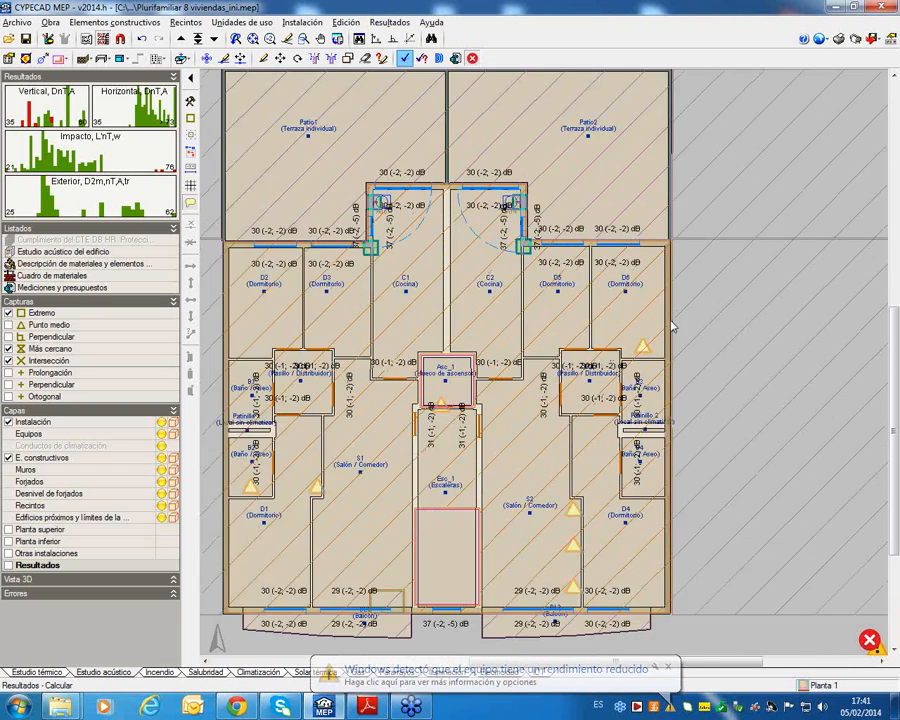
scroll(674, 380, "up", 1)
scroll(676, 420, "down", 3)
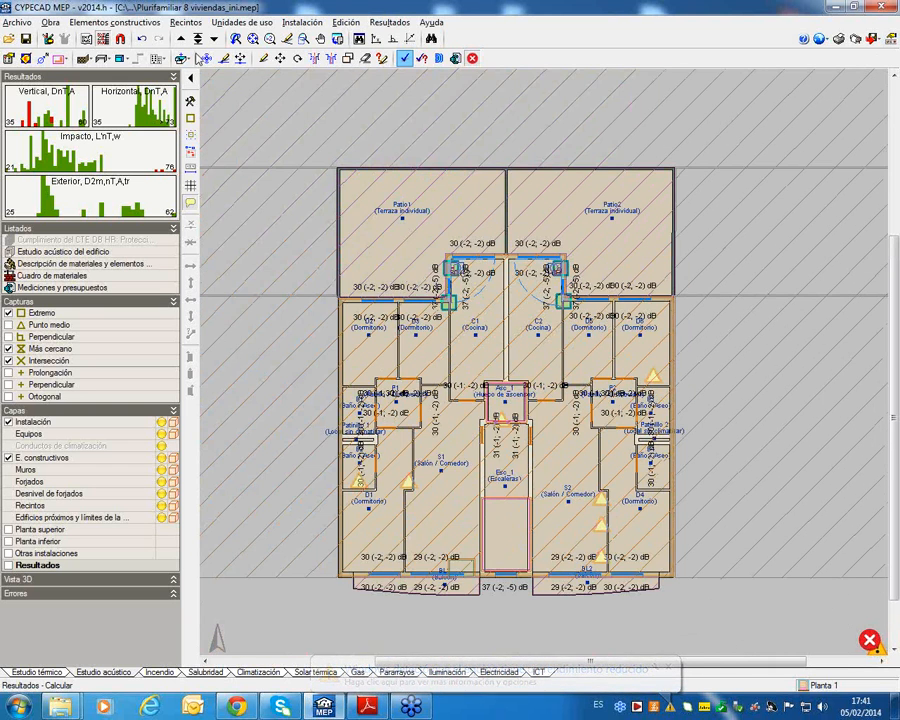
Go up to Planta 2 and examine the acoustic results of bedroom D2 and the flagged bathrooms on both sides
left_click(181, 38)
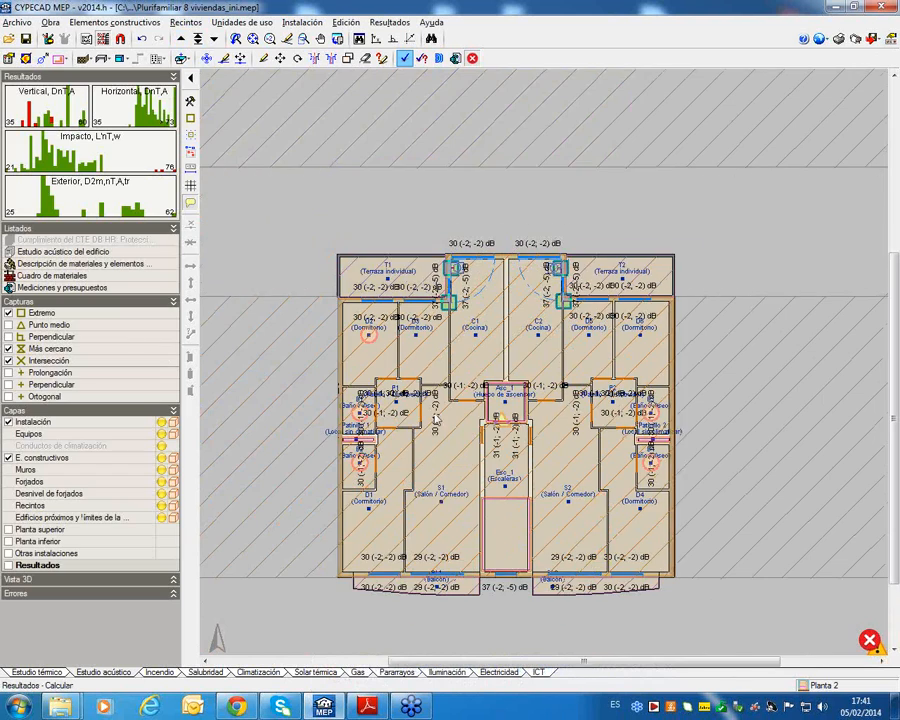
scroll(428, 390, "up", 5)
mouse_move(370, 249)
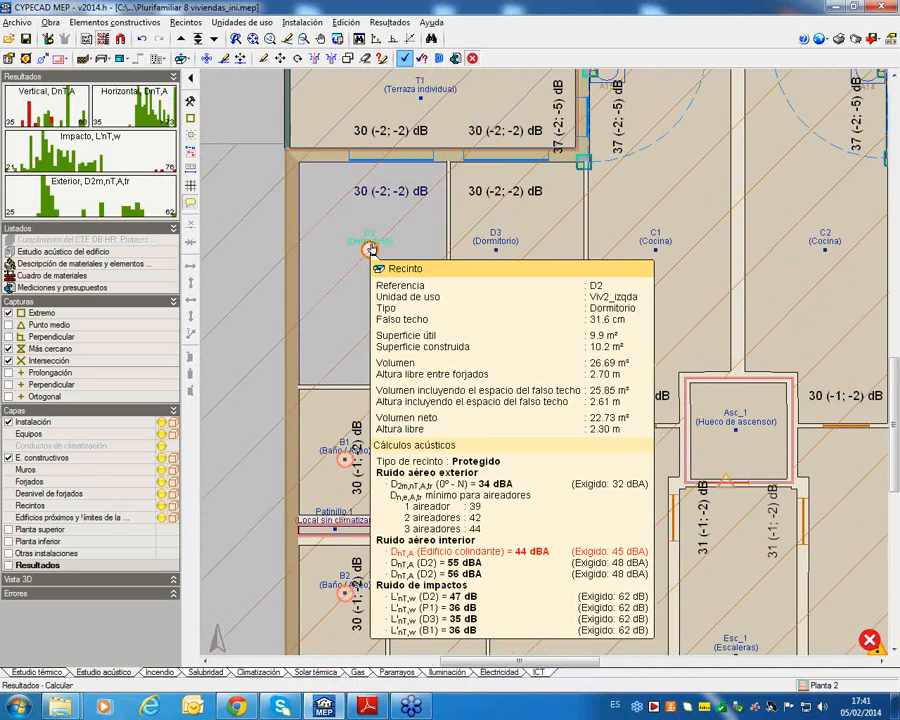
middle_click_drag(375, 367, 382, 230)
mouse_move(352, 325)
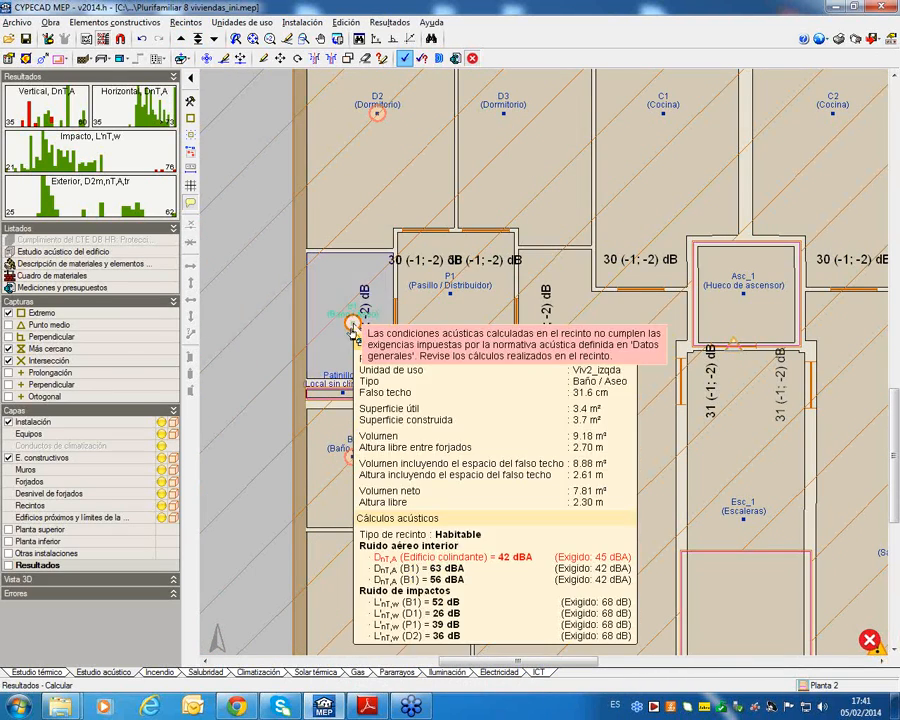
mouse_move(354, 459)
middle_click_drag(596, 579, 546, 329)
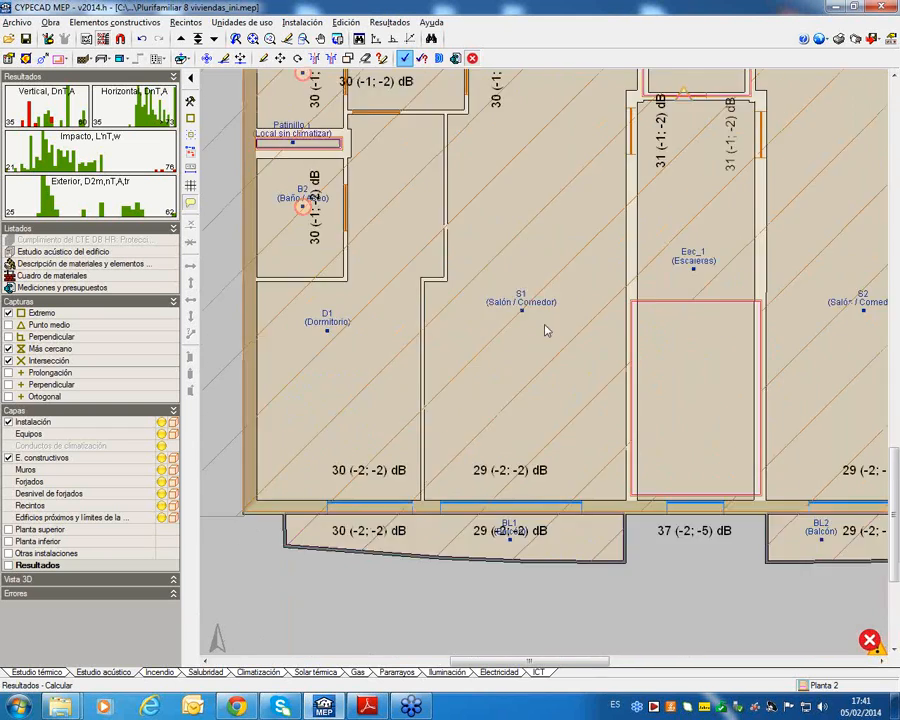
scroll(547, 330, "down", 2)
middle_click_drag(515, 398, 317, 502)
mouse_move(712, 353)
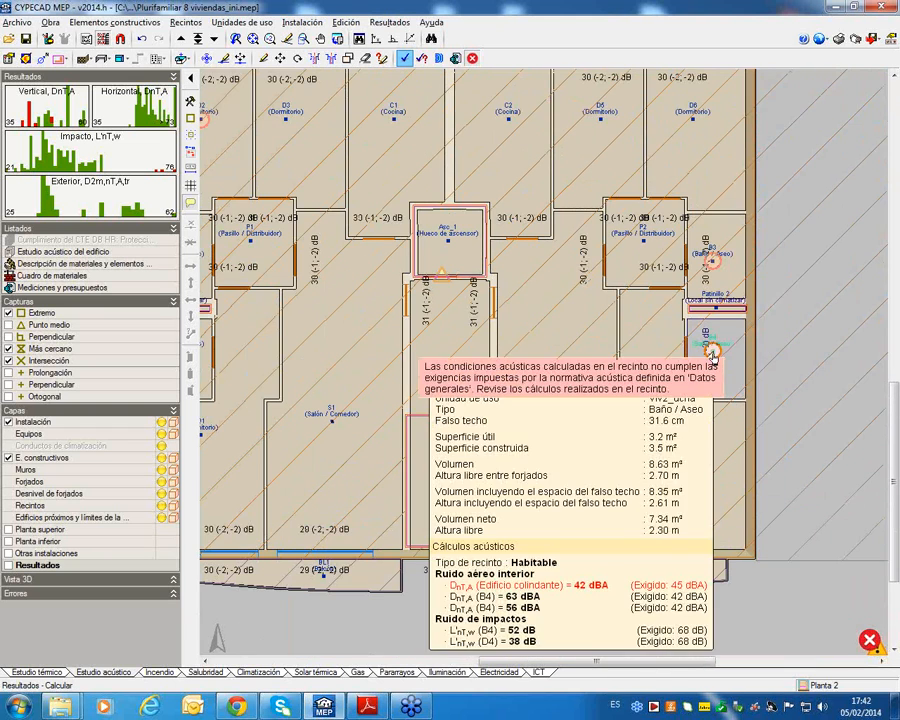
Go up to Planta 3 and look over which rooms are flagged for acoustic non-compliance
left_click(182, 40)
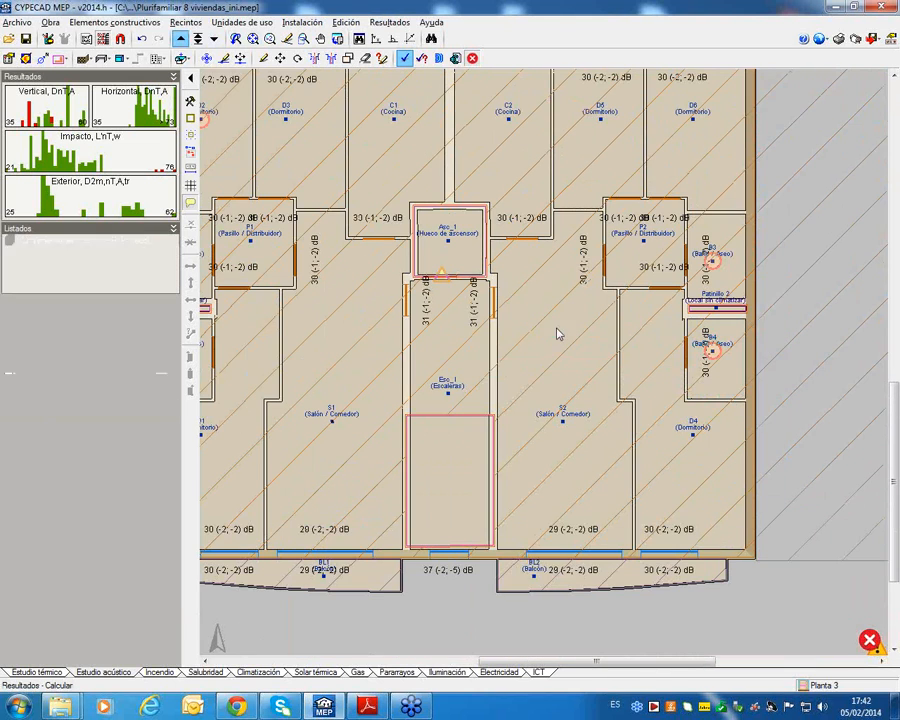
middle_click_drag(539, 323, 679, 344)
middle_click_drag(500, 346, 592, 316)
scroll(306, 246, "up", 2)
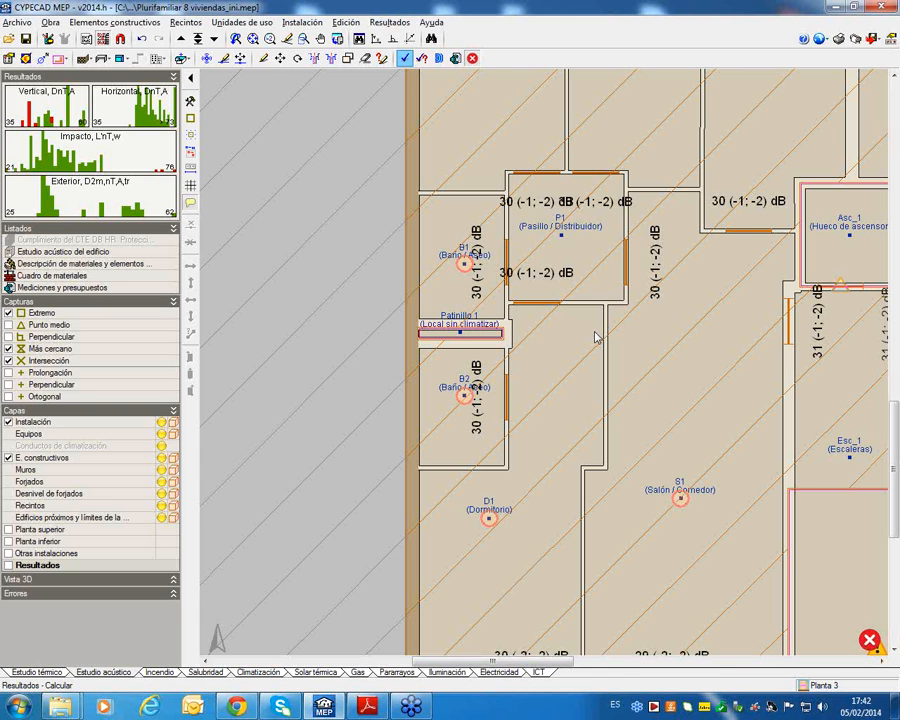
scroll(540, 380, "down", 5)
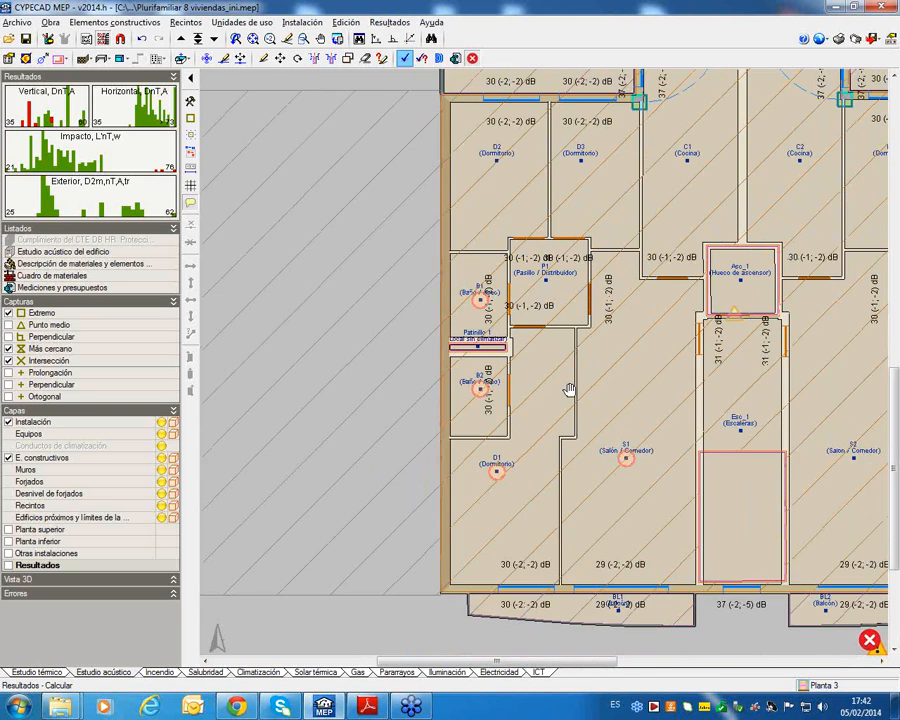
left_click(110, 22)
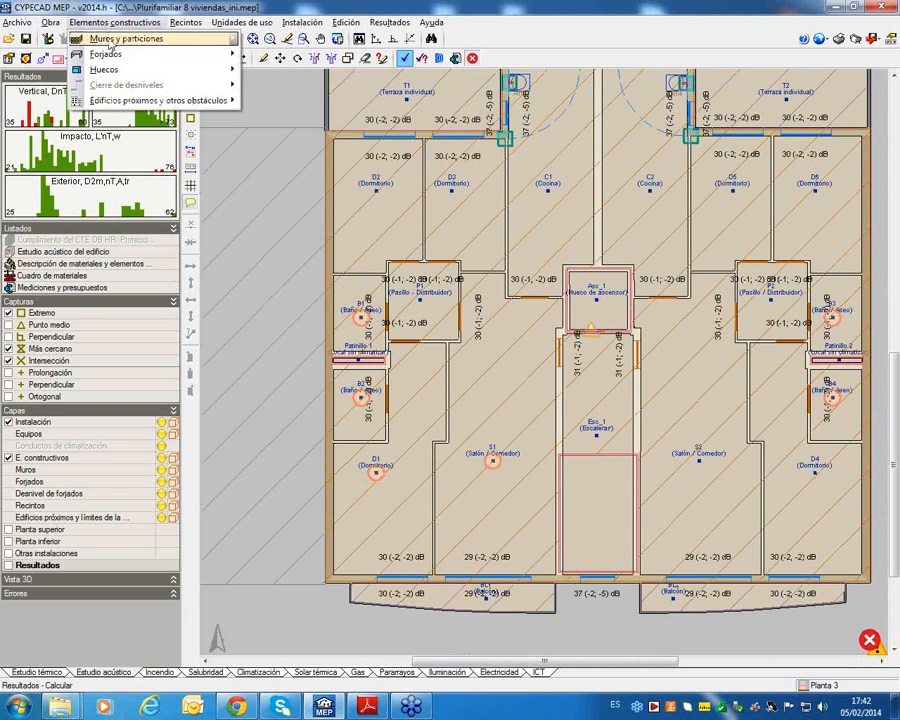
mouse_move(100, 38)
left_click(339, 40)
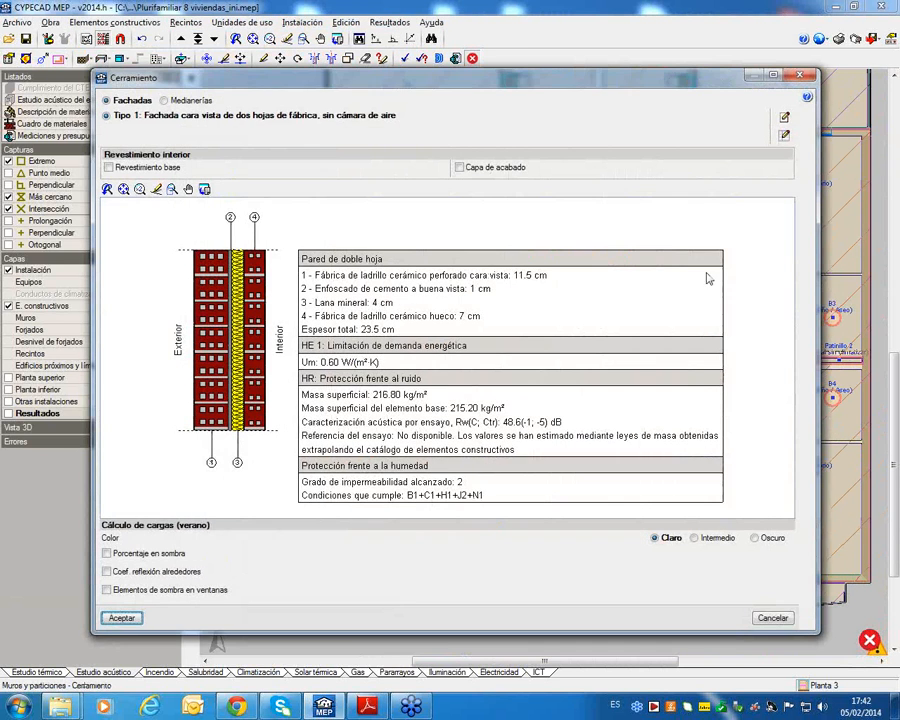
left_click(770, 618)
Inspect the layers and acoustic properties of the party wall beside D2 on Planta 3, leaving the wall unedited
left_click(110, 22)
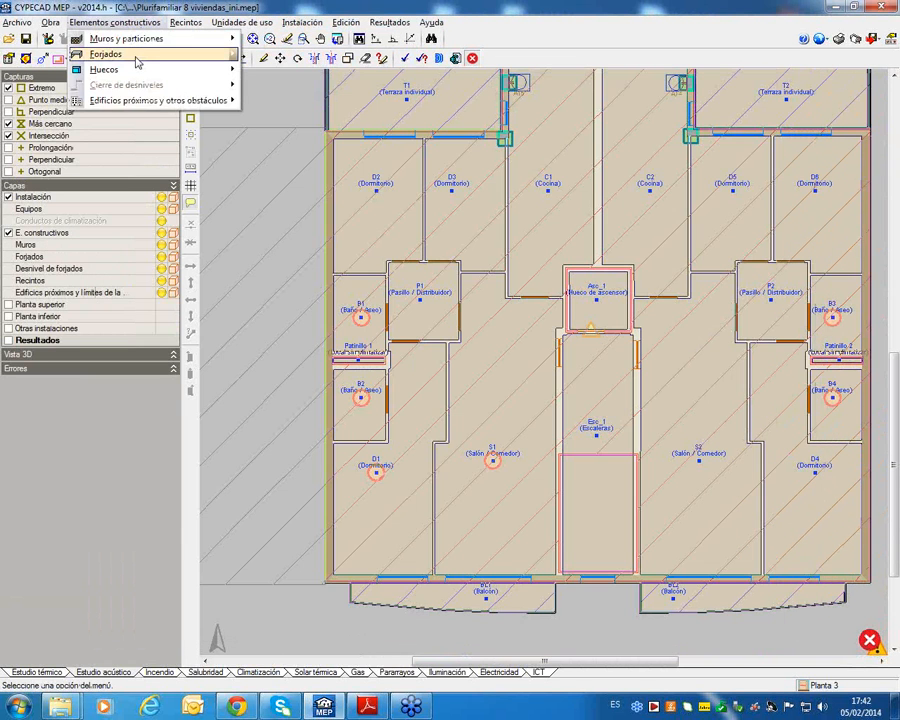
mouse_move(125, 38)
left_click(272, 121)
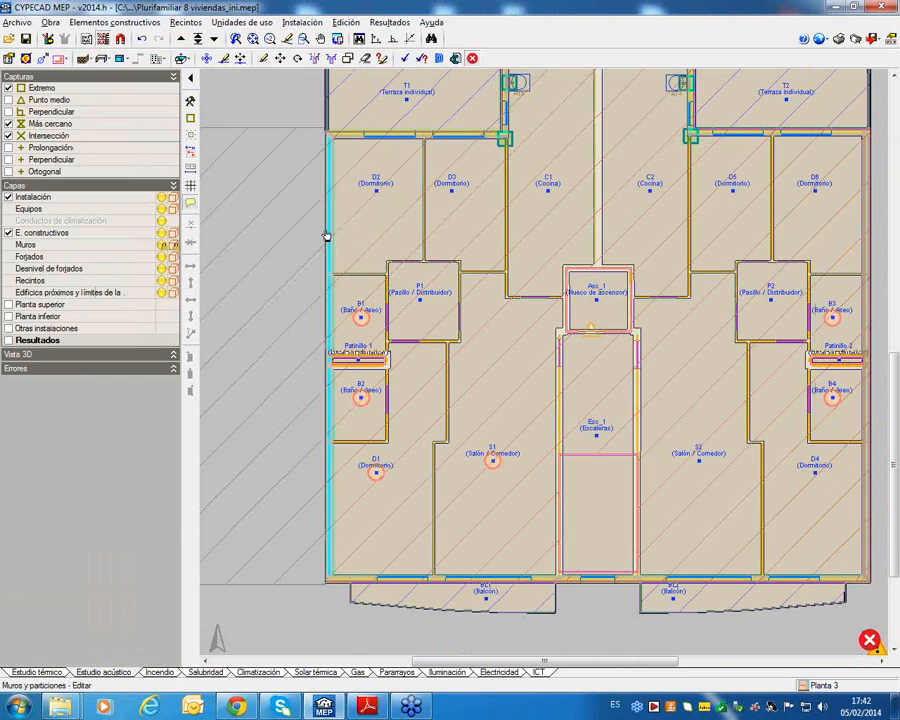
left_click(322, 228)
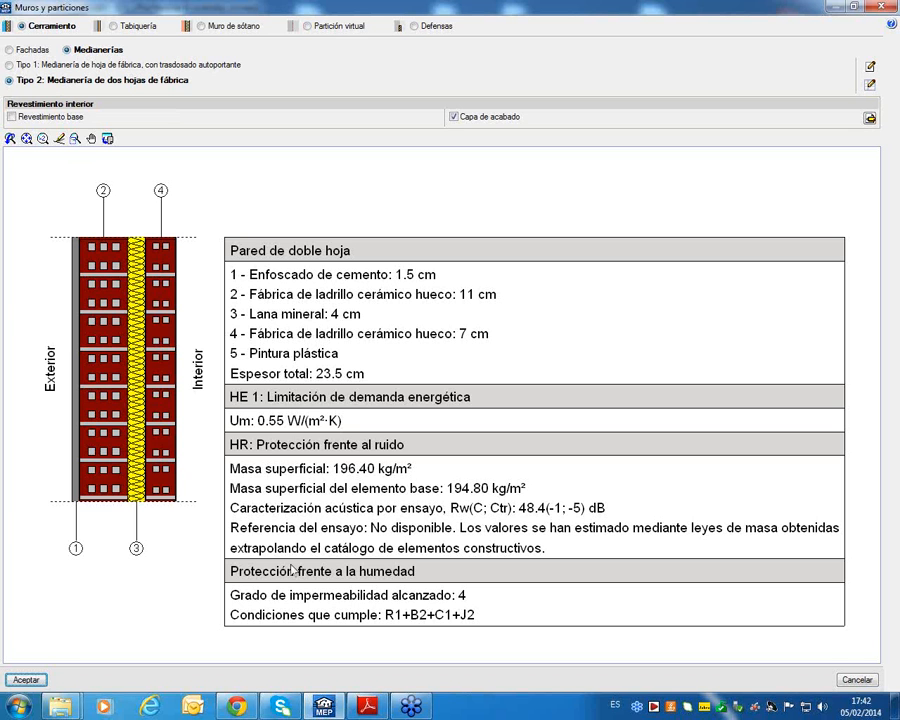
left_click(846, 682)
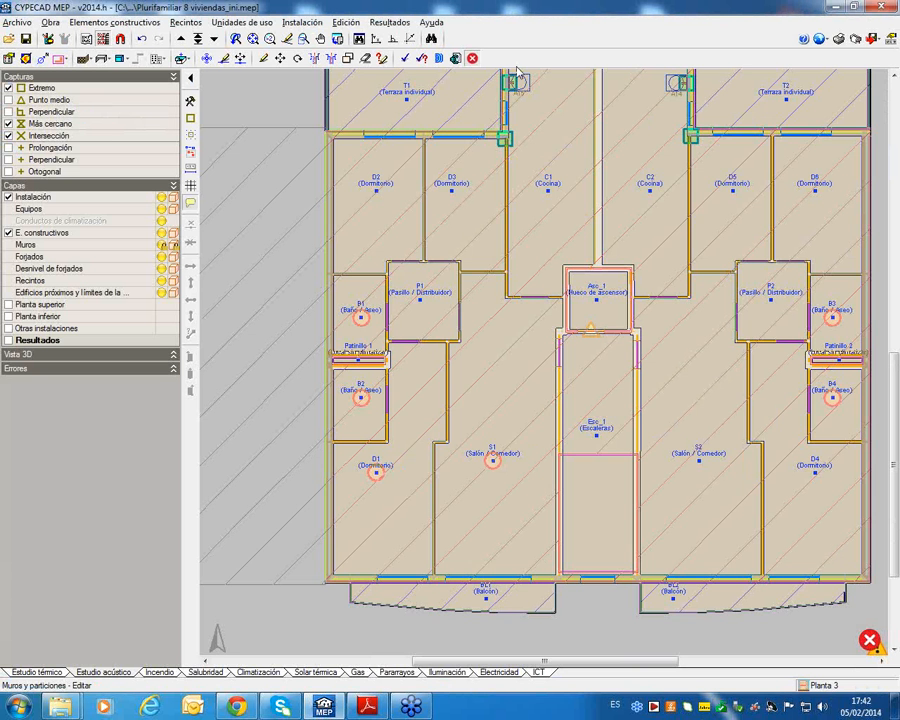
Show the calculated results again and examine the acoustic values of bathroom B2 and bedroom D1 on Planta 3
scroll(356, 303, "up", 2)
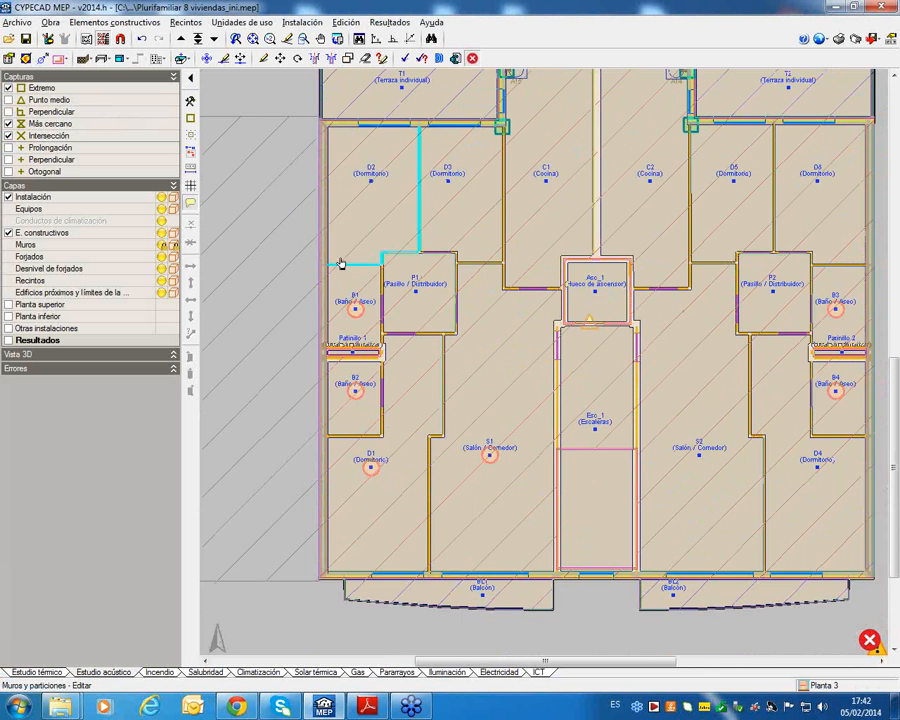
scroll(353, 305, "up", 2)
middle_click_drag(382, 386, 312, 223)
left_click(422, 59)
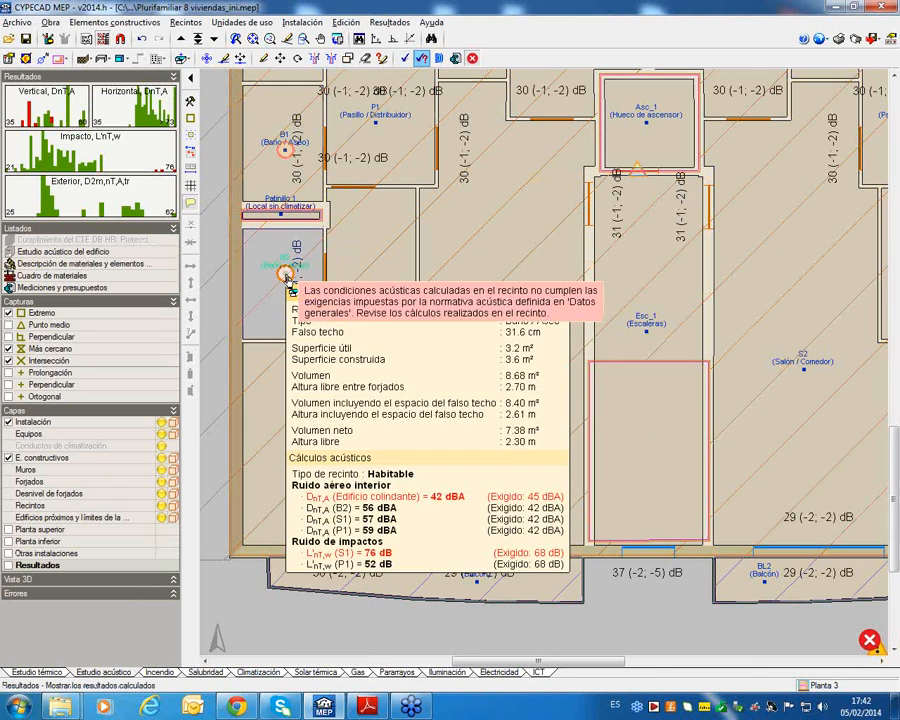
mouse_move(308, 389)
scroll(308, 389, "up", 1)
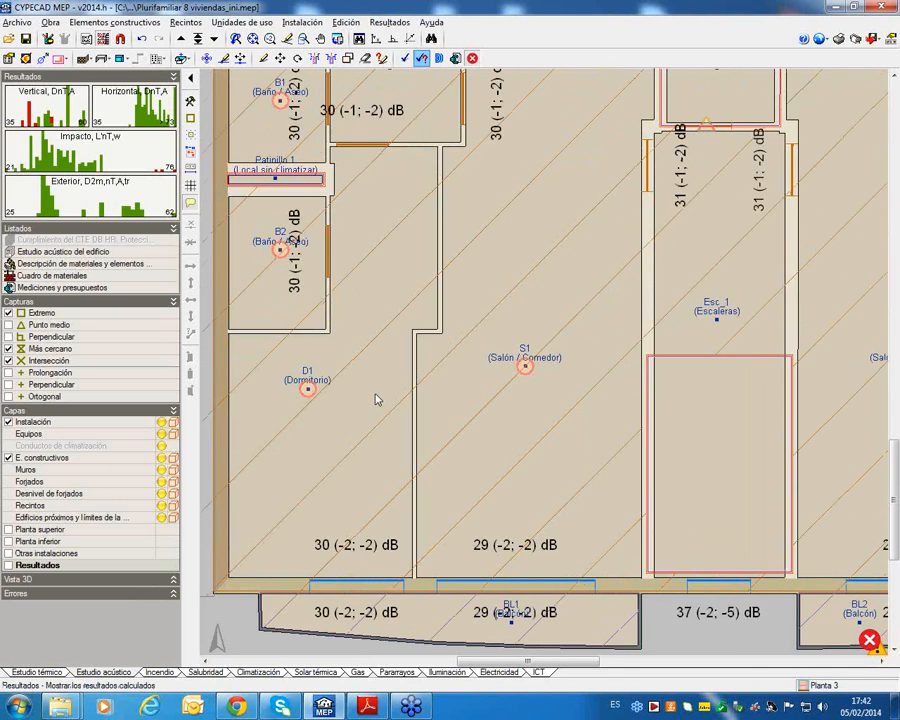
scroll(420, 382, "up", 2)
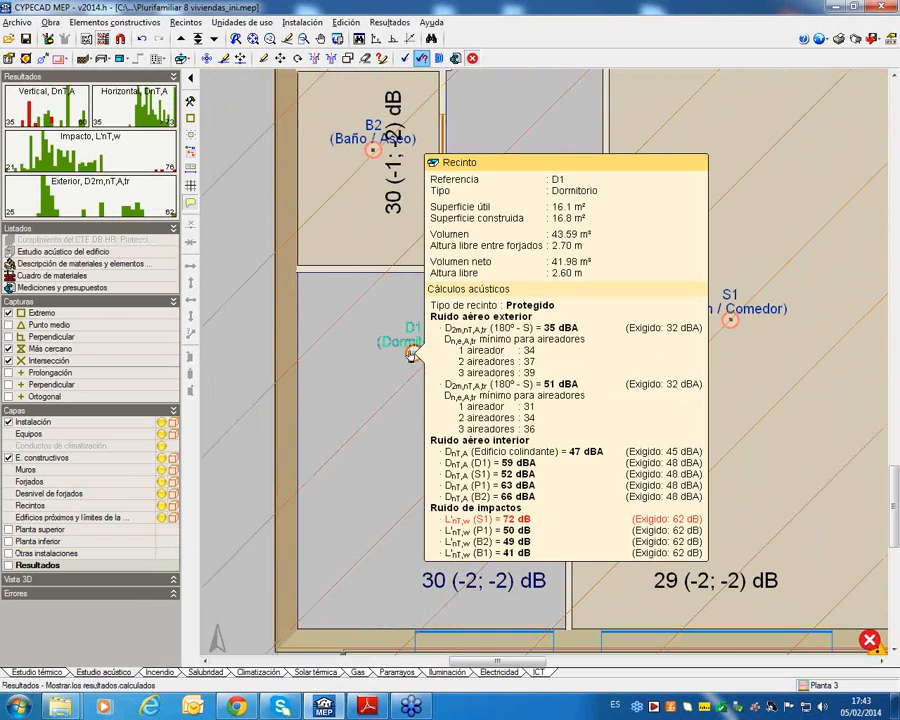
mouse_move(414, 356)
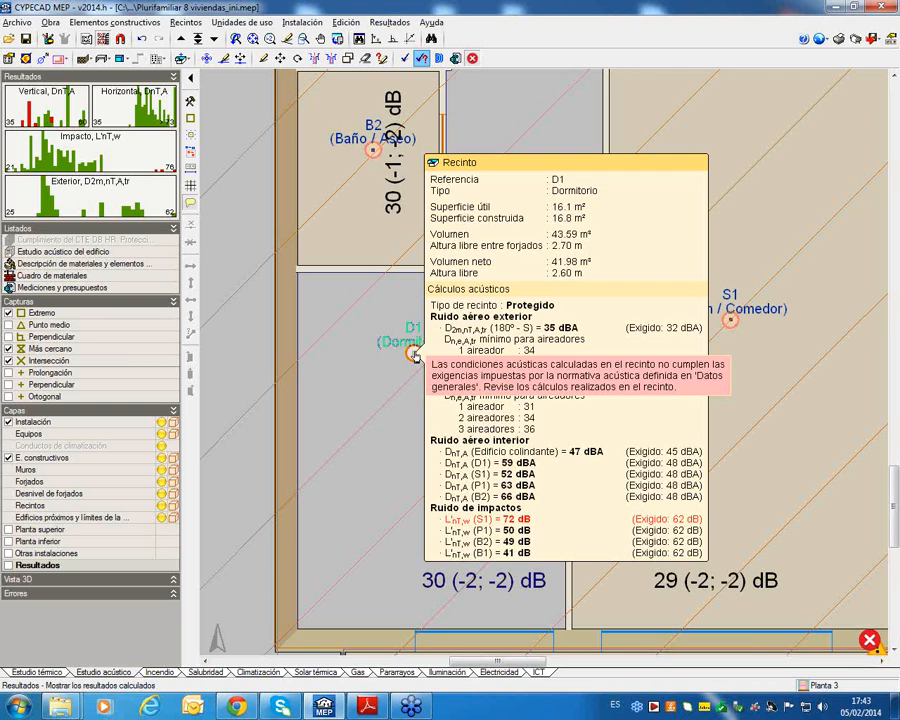
Open the detailed results of bedroom D1 and check the receiving and emitting rooms in the impact noise report
left_click(414, 355)
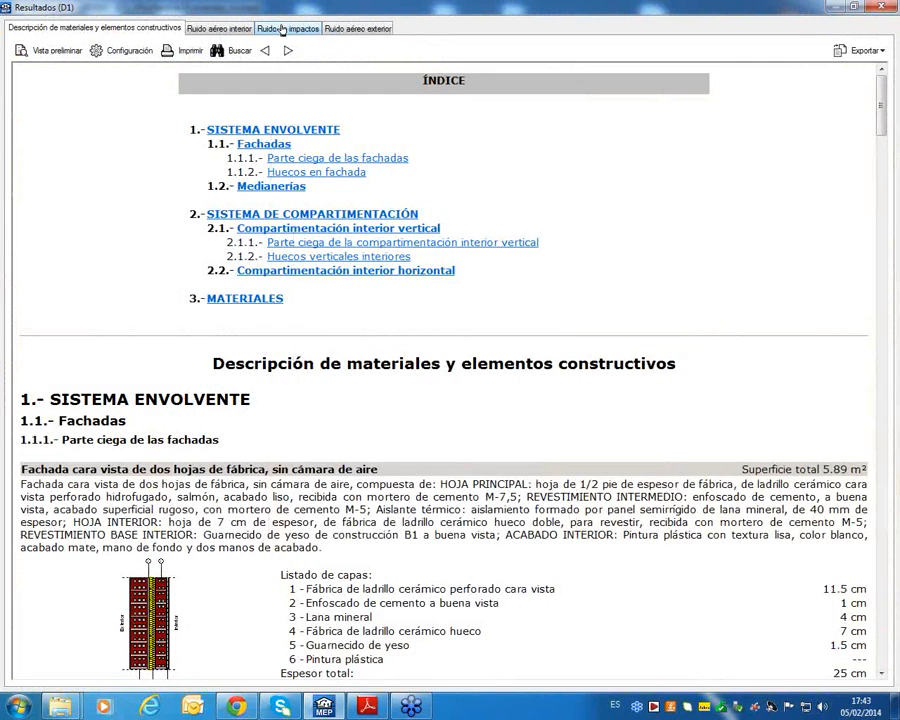
left_click(288, 28)
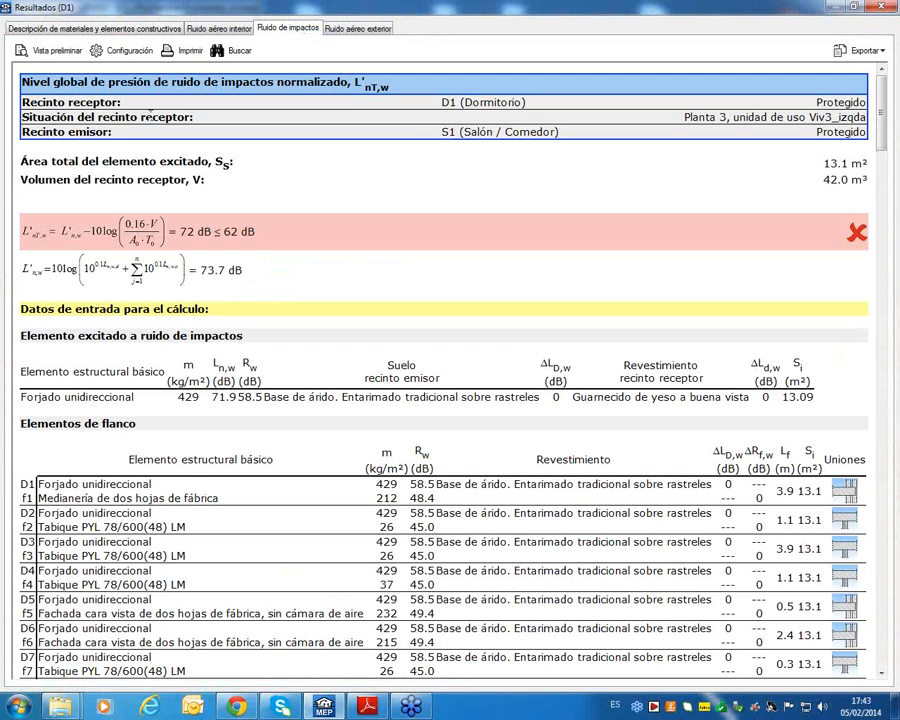
left_click_drag(438, 102, 536, 108)
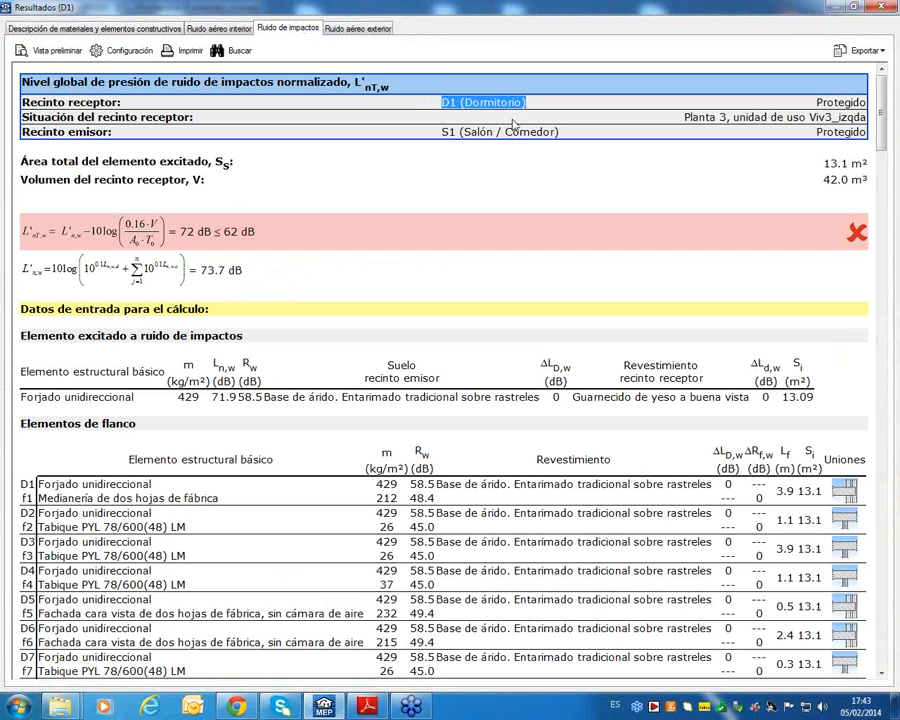
left_click_drag(440, 132, 574, 136)
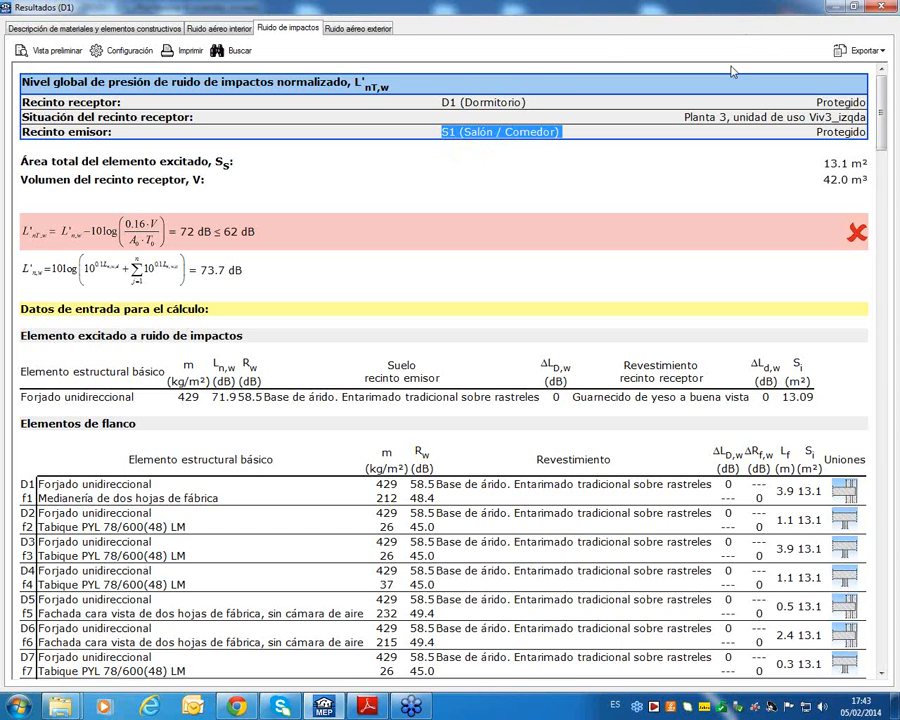
left_click(445, 137)
Examine the impact noise check and the excited floor's input data, including its Ln,w, ΔLd,w and ΔLD,w values
scroll(200, 236, "down", 2)
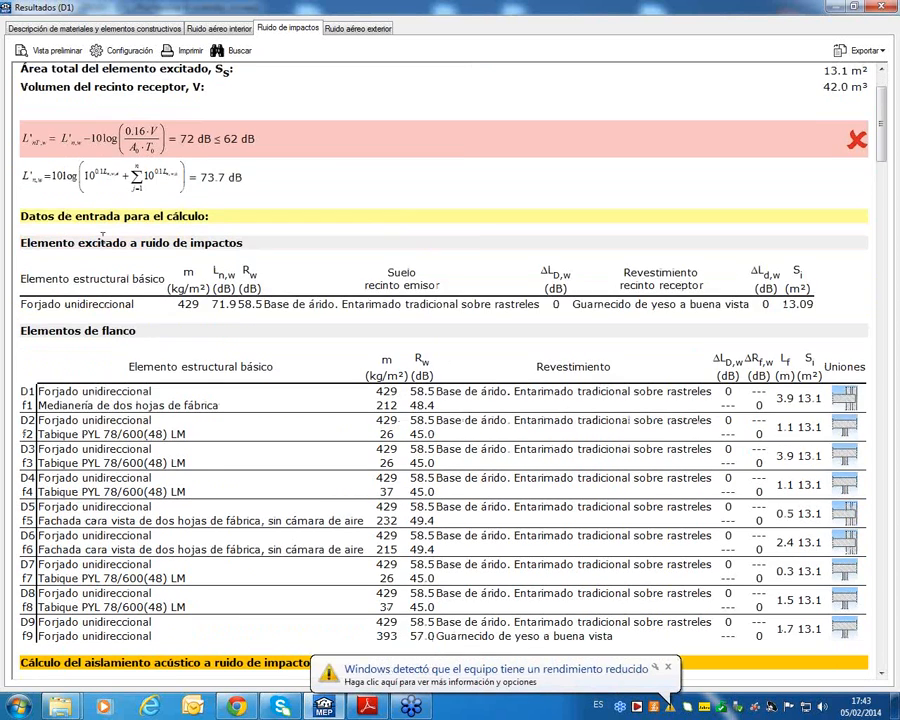
scroll(137, 238, "up", 2)
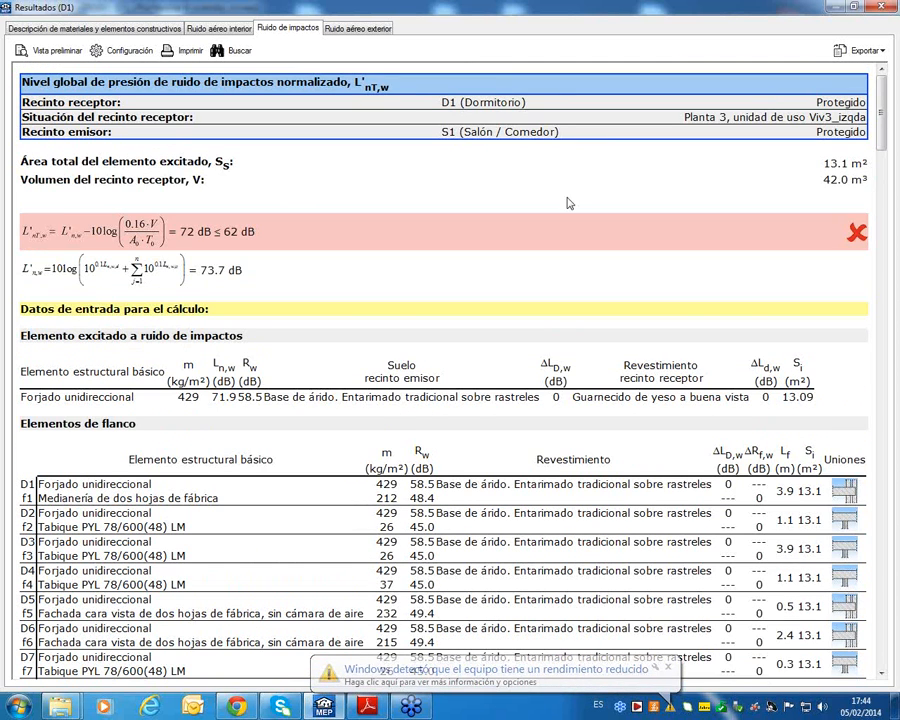
scroll(170, 290, "down", 1)
scroll(170, 290, "up", 1)
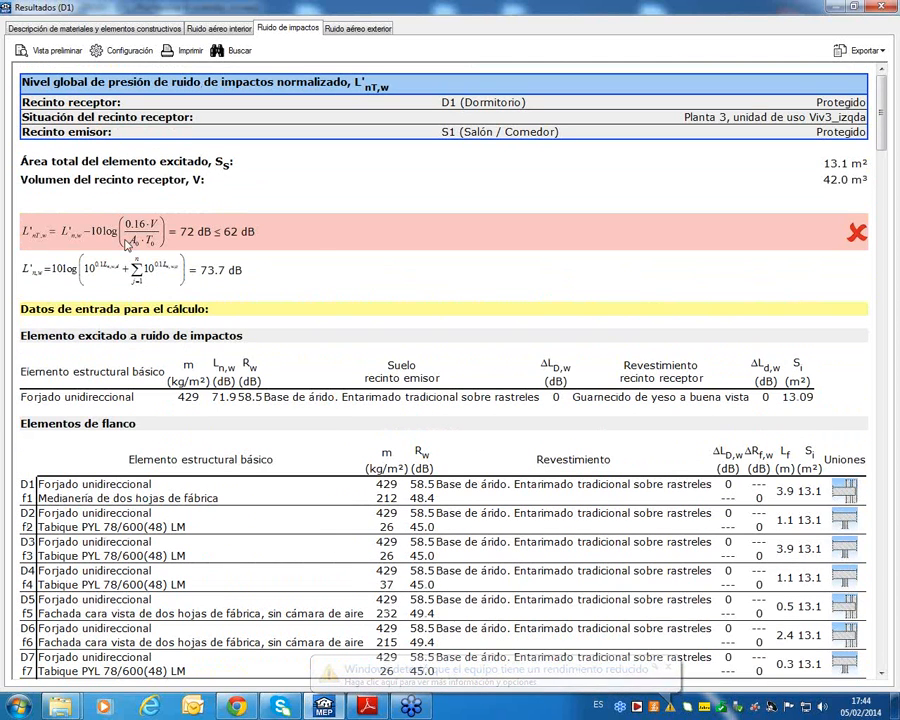
scroll(150, 248, "down", 1)
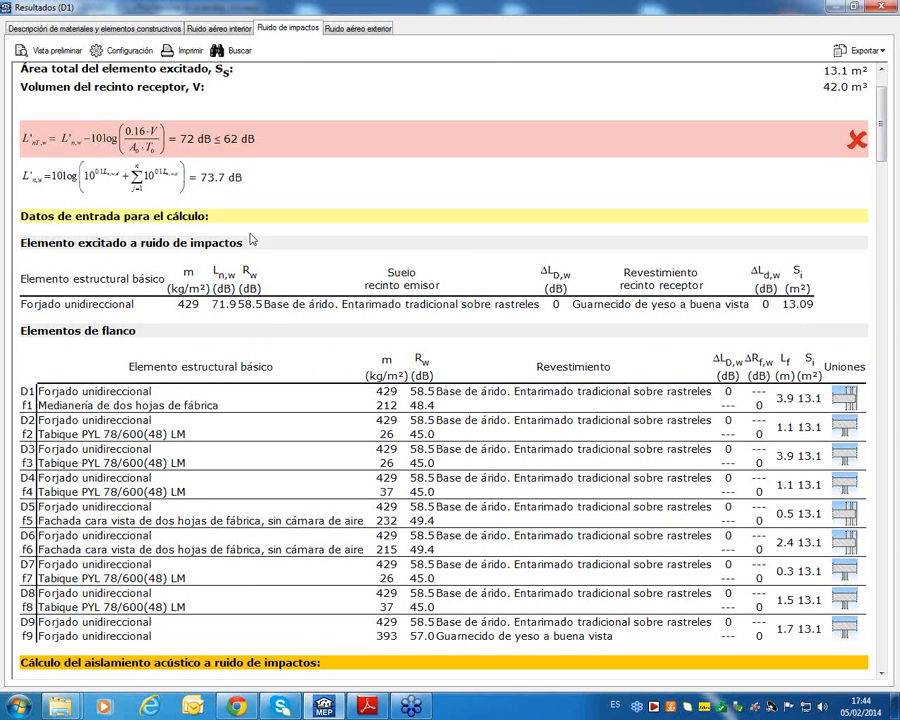
double_click(225, 304)
double_click(764, 304)
double_click(556, 304)
Review the flanking elements and the direct and flanking contributions in D1's impact noise calculation
scroll(559, 303, "down", 2)
scroll(559, 303, "down", 2)
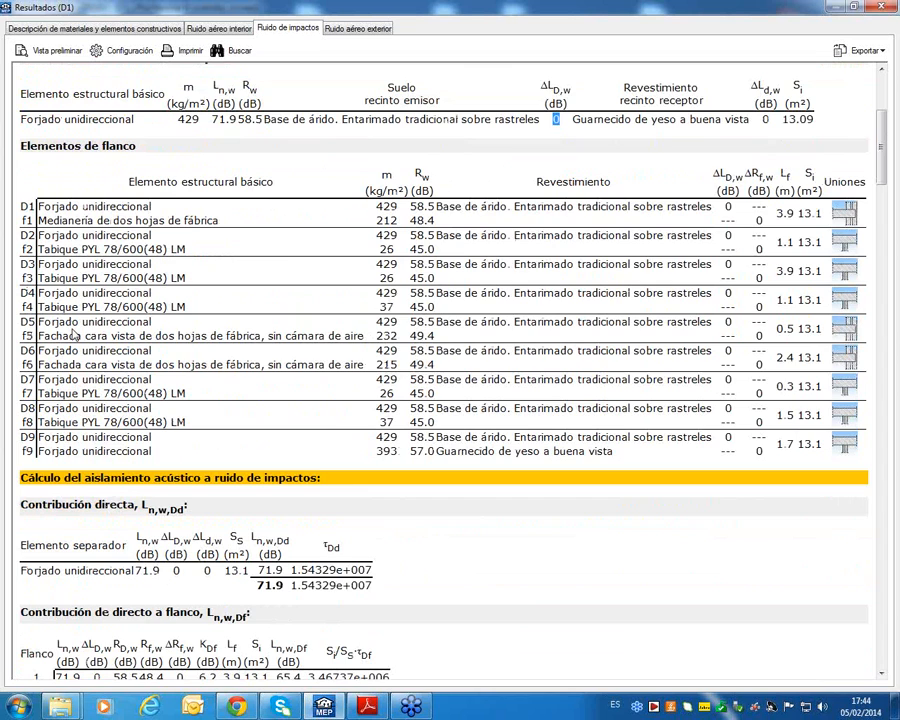
scroll(60, 190, "down", 7)
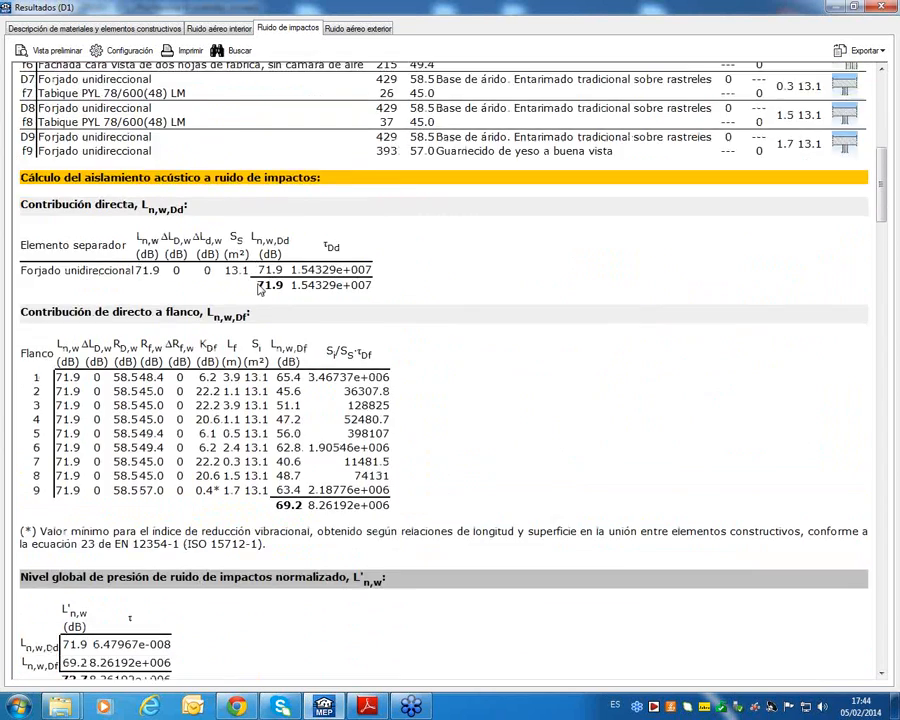
scroll(265, 286, "up", 3)
scroll(265, 286, "down", 3)
scroll(248, 281, "up", 3)
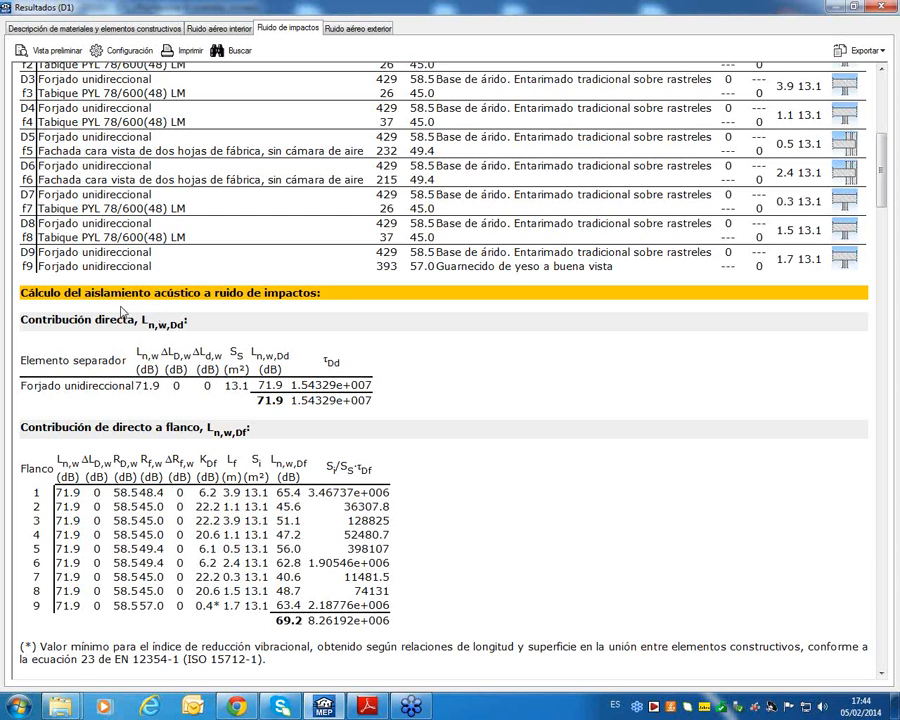
scroll(192, 314, "down", 3)
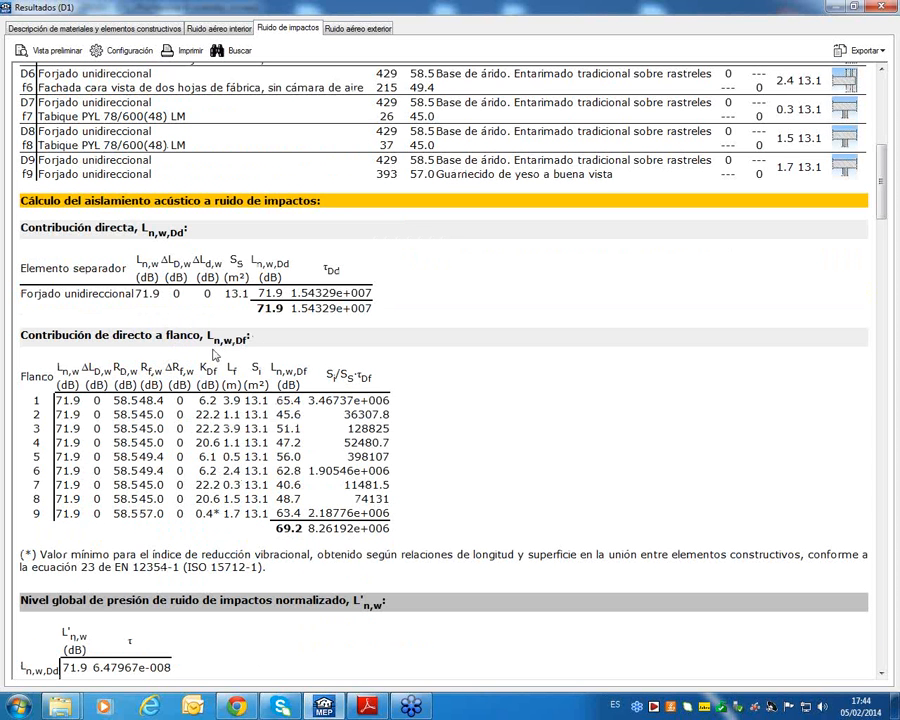
scroll(205, 350, "down", 3)
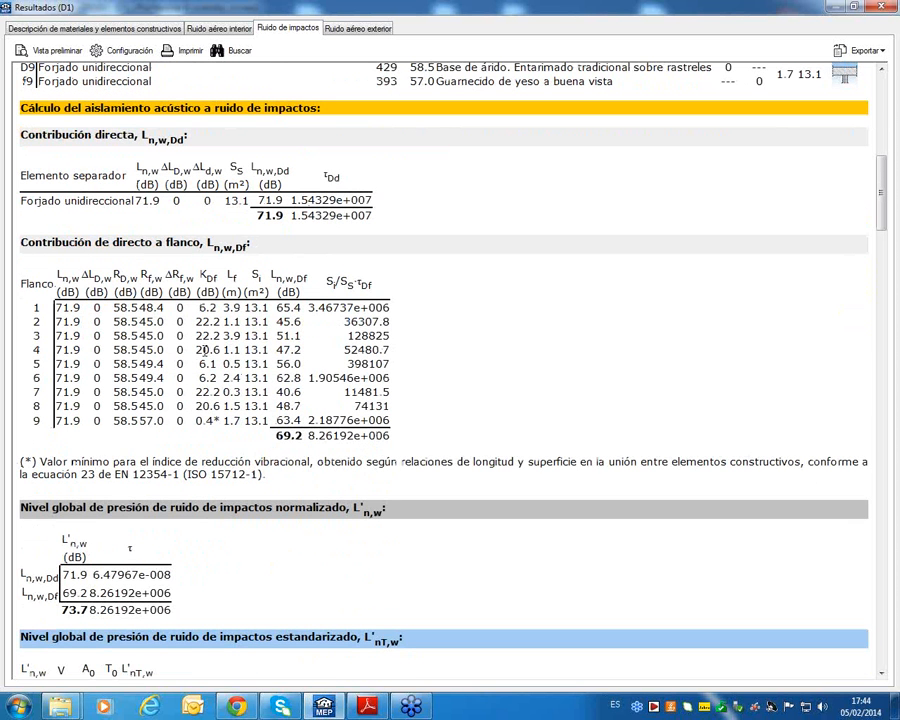
Examine the direct and flanking contributions to the global normalised impact level L'n,w in D1's report
scroll(203, 350, "down", 6)
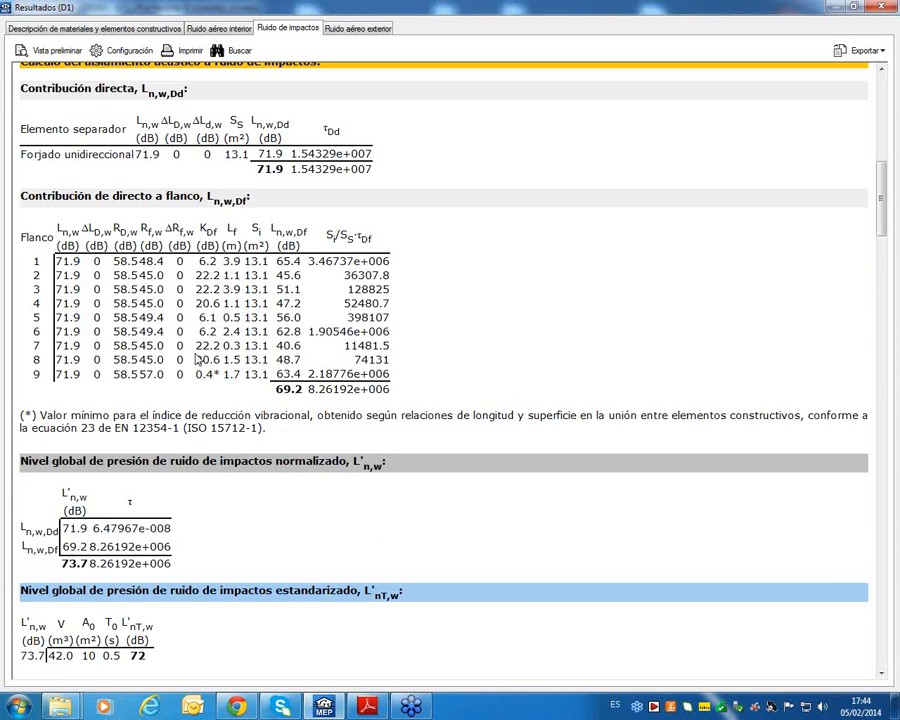
left_click_drag(62, 425, 89, 397)
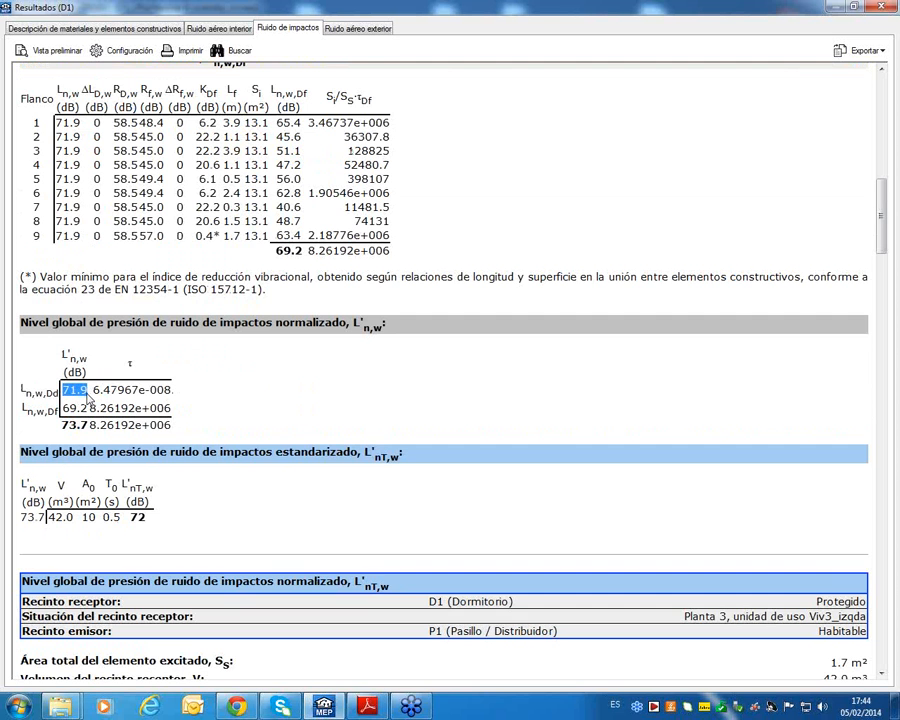
scroll(89, 397, "up", 3)
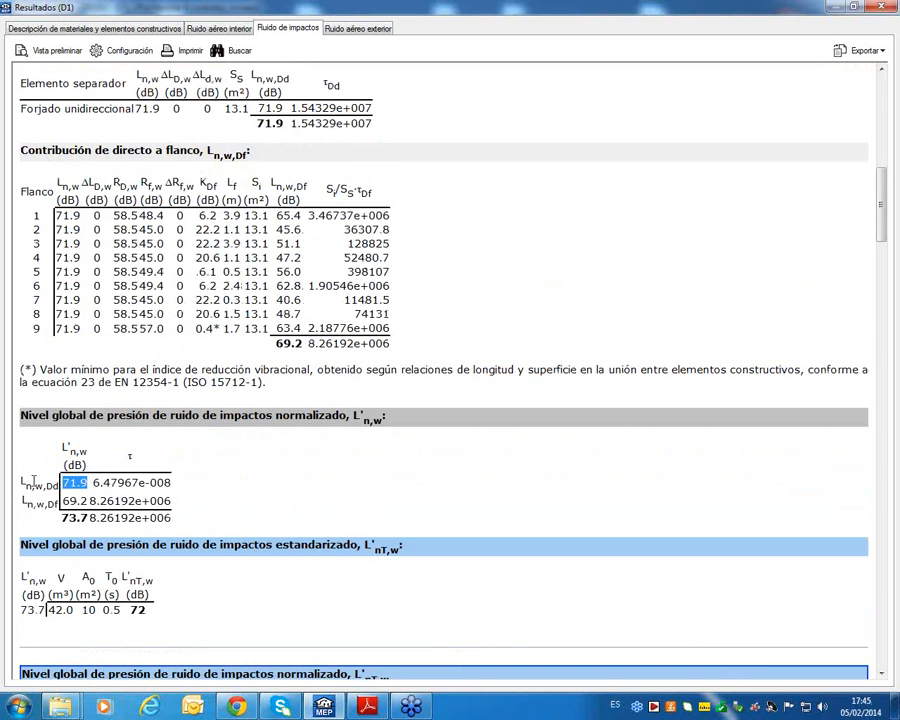
left_click_drag(23, 474, 73, 490)
Review the separating floor's Ln,w in the direct contribution table and flanking data, and close D1's detailed results
scroll(209, 334, "up", 1)
scroll(208, 333, "up", 5)
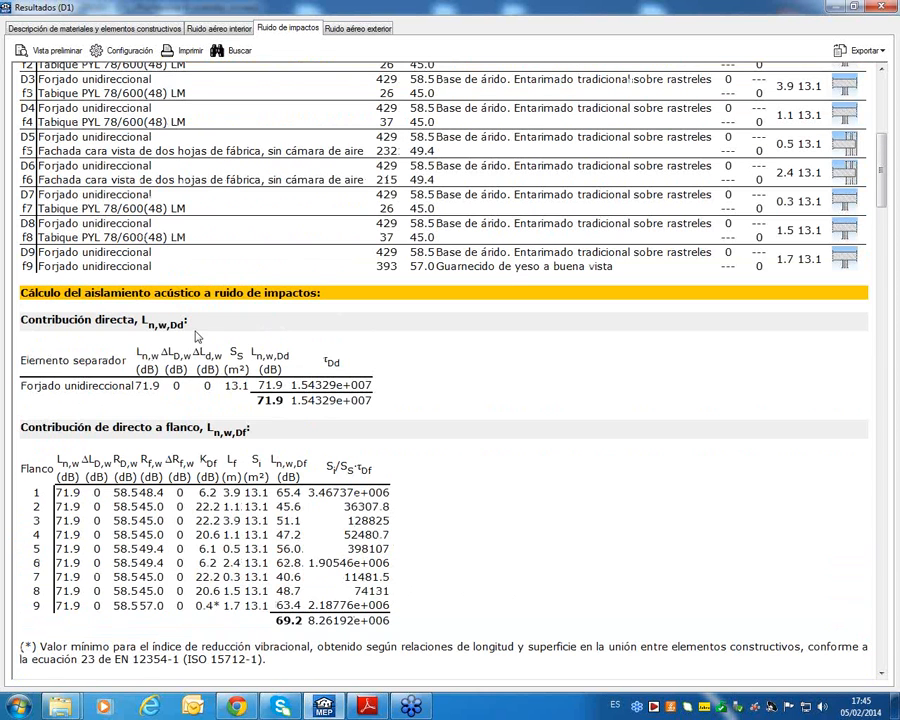
left_click_drag(261, 399, 30, 397)
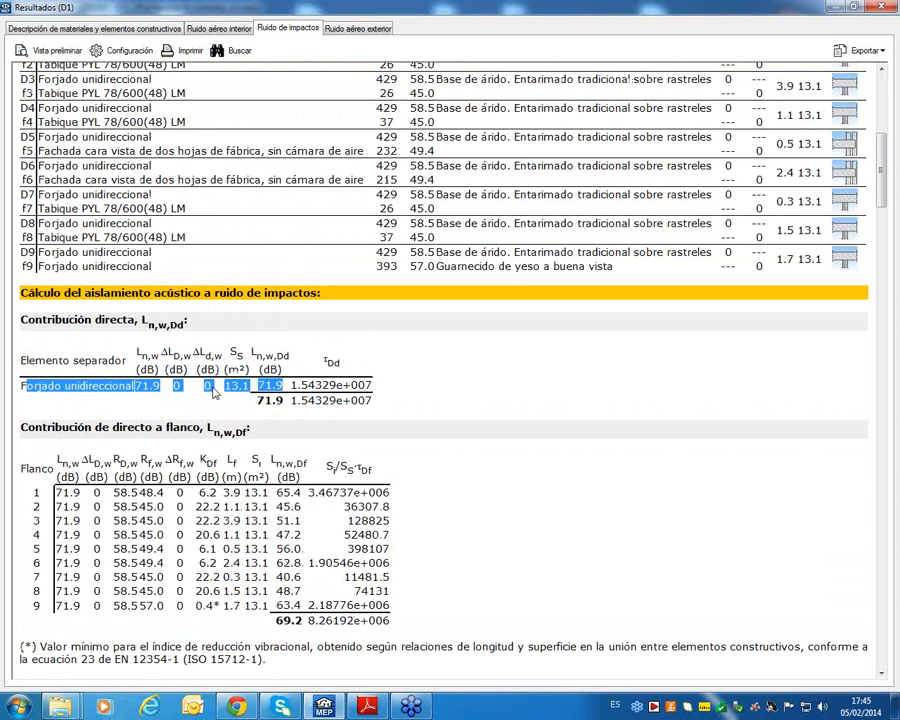
left_click_drag(164, 388, 136, 391)
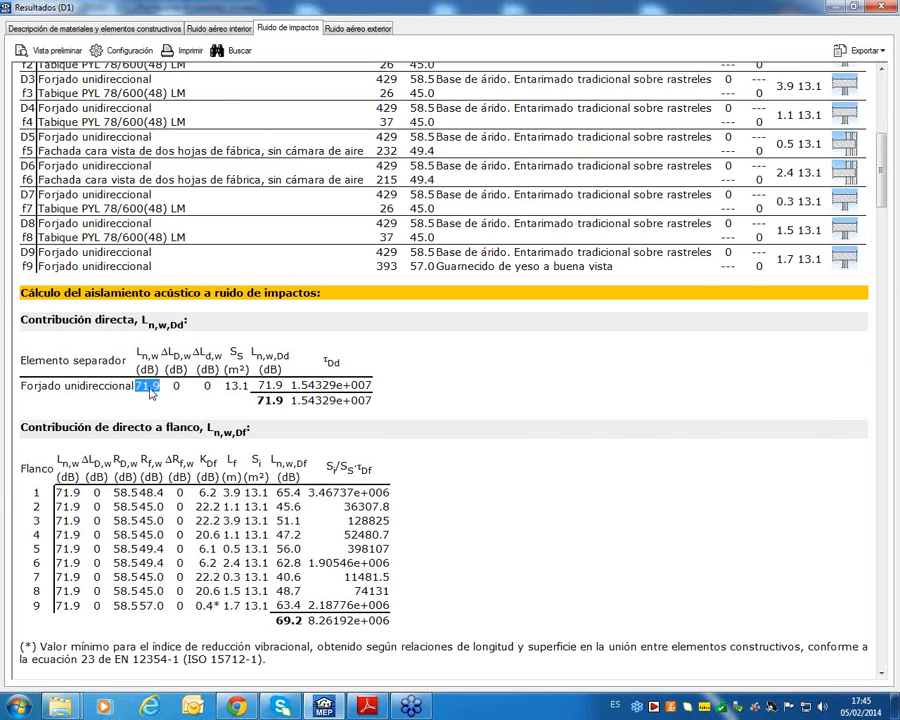
scroll(180, 432, "up", 5)
scroll(180, 432, "down", 3)
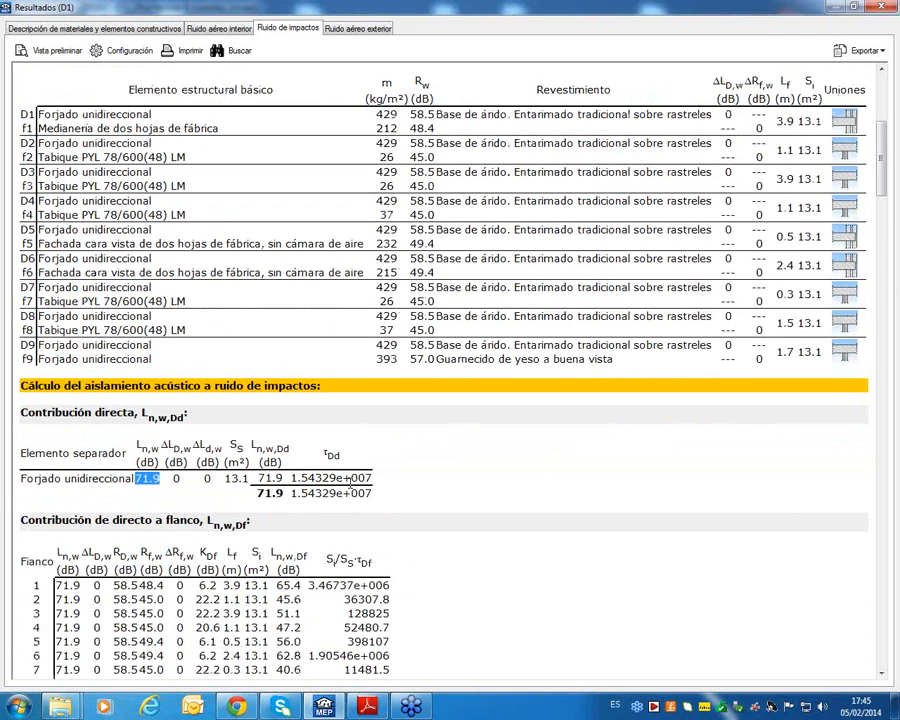
left_click(883, 7)
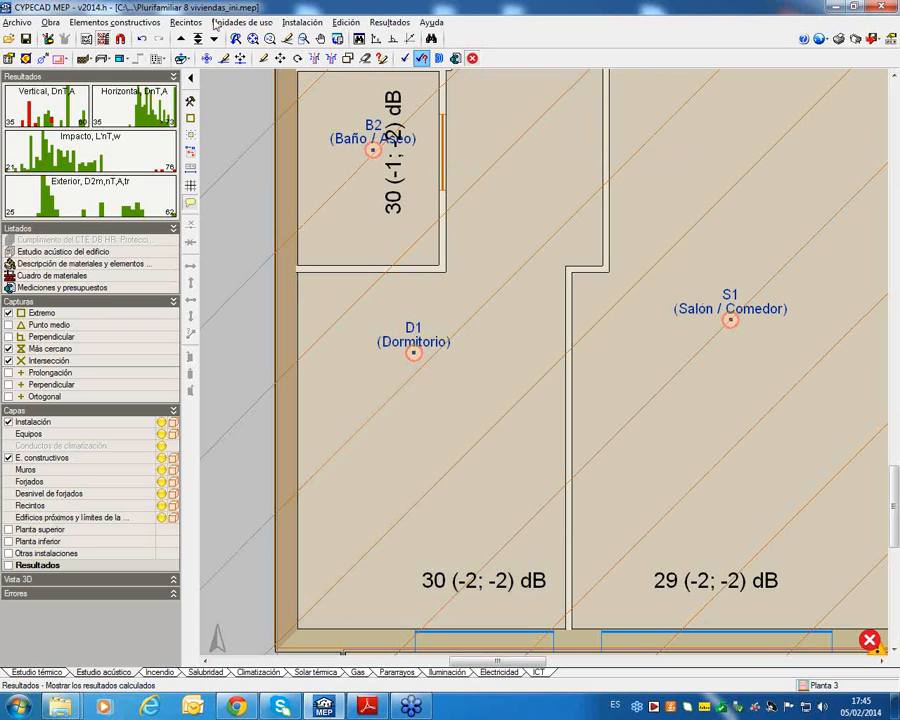
Compare Planta 4 with Planta 3 to identify the room above bedroom D1, ending on Planta 4
left_click(180, 38)
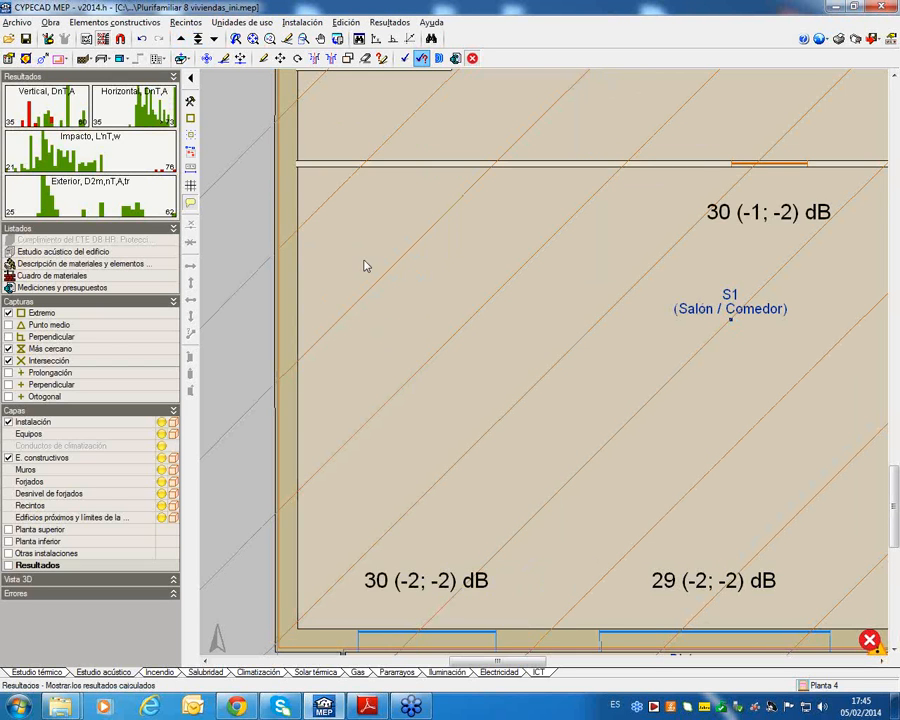
scroll(370, 260, "down", 1)
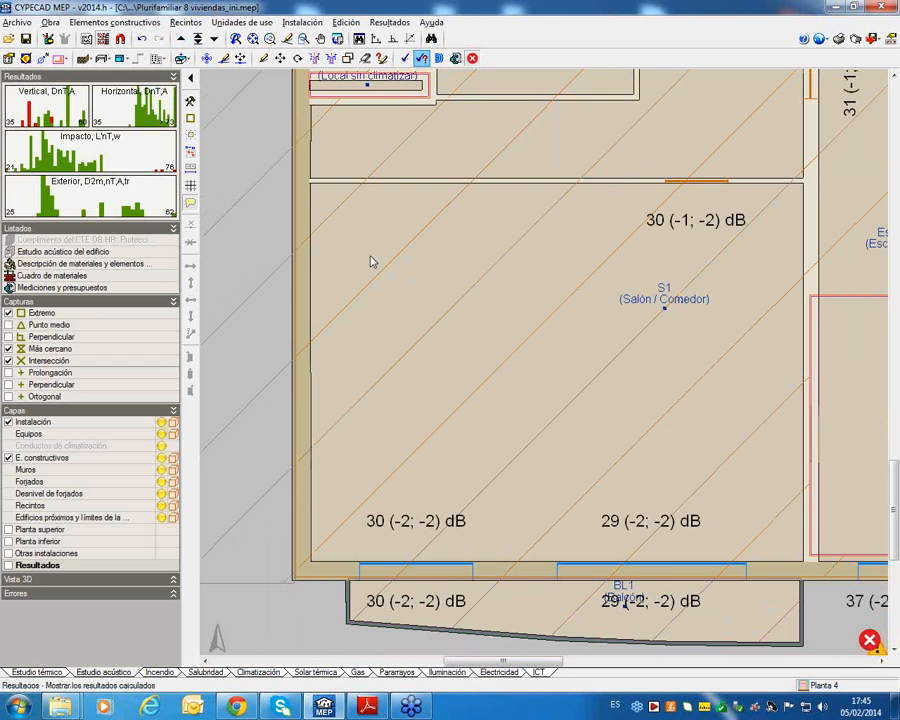
left_click(213, 38)
mouse_move(408, 336)
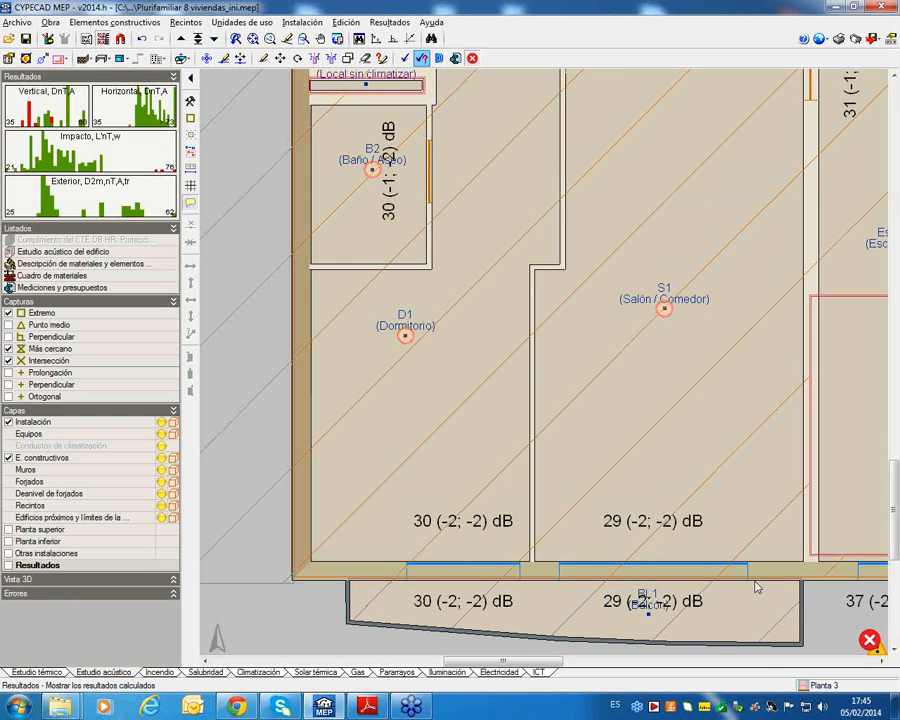
left_click(181, 38)
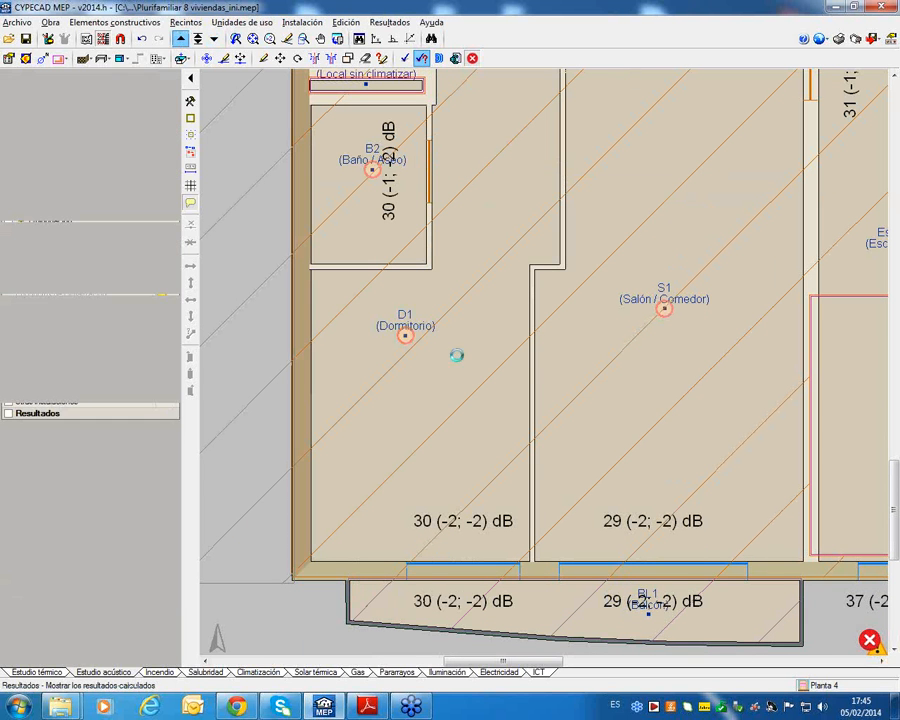
middle_click_drag(685, 320, 603, 318)
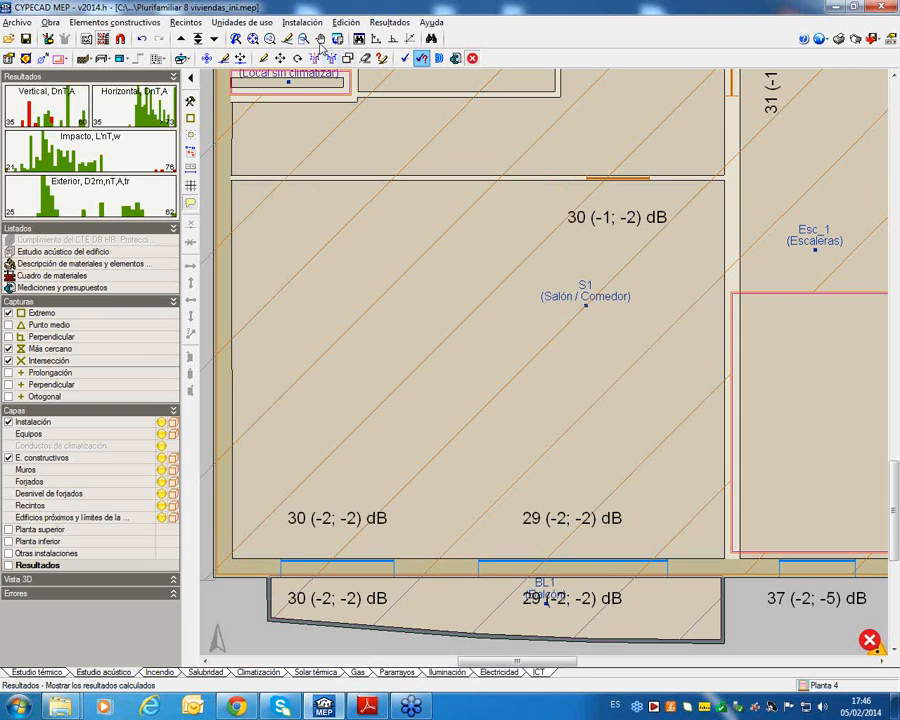
Open the floor covering of living room S1 on Planta 4 and choose the 80 mm mineral wool floating floor as paving base
left_click(185, 22)
left_click(206, 106)
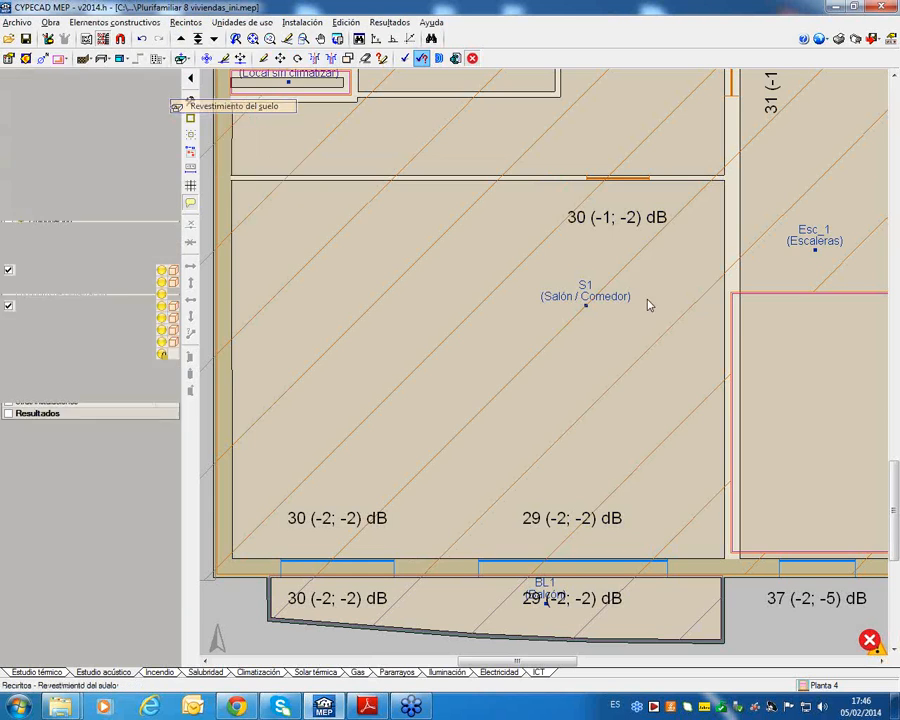
left_click(580, 348)
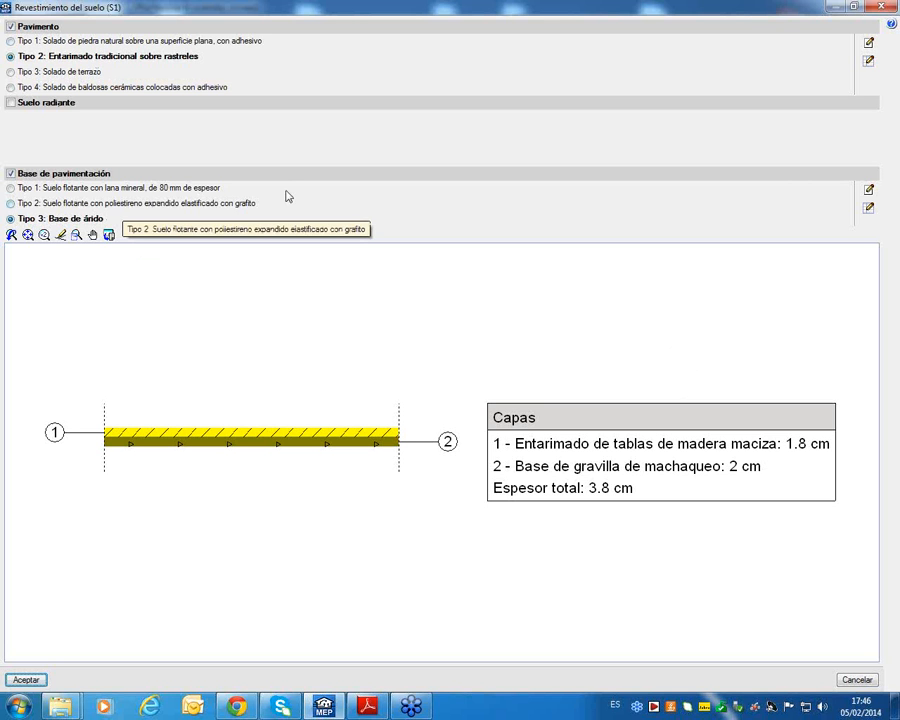
left_click(172, 189)
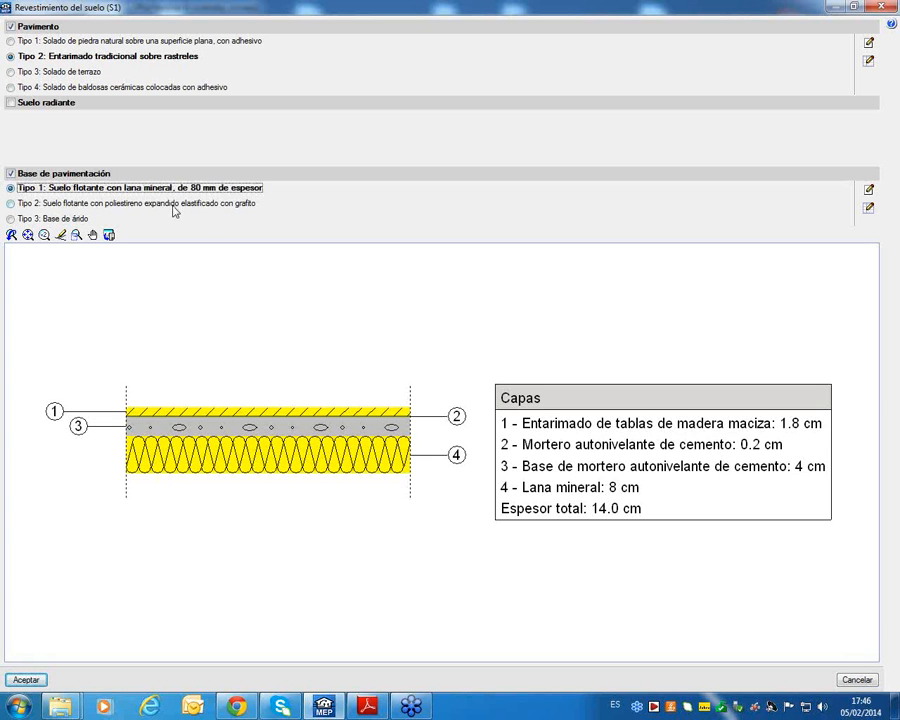
left_click(172, 204)
left_click(172, 189)
Inspect the layers and acoustic characterisation of the graphite expanded polystyrene floating floor, including its R increments and ΔL, without editing it
left_click(869, 207)
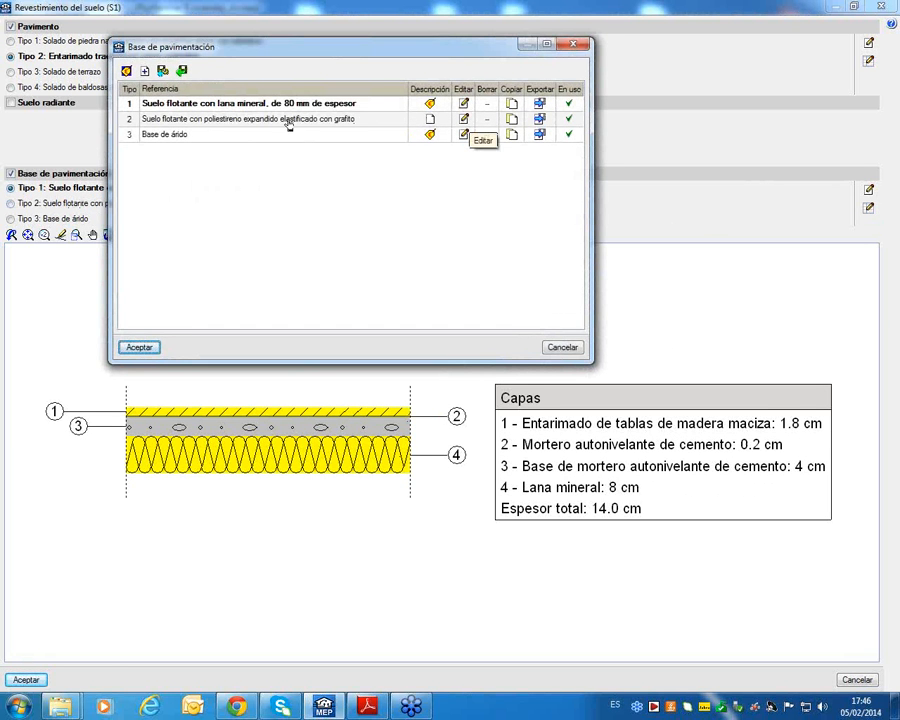
left_click(463, 118)
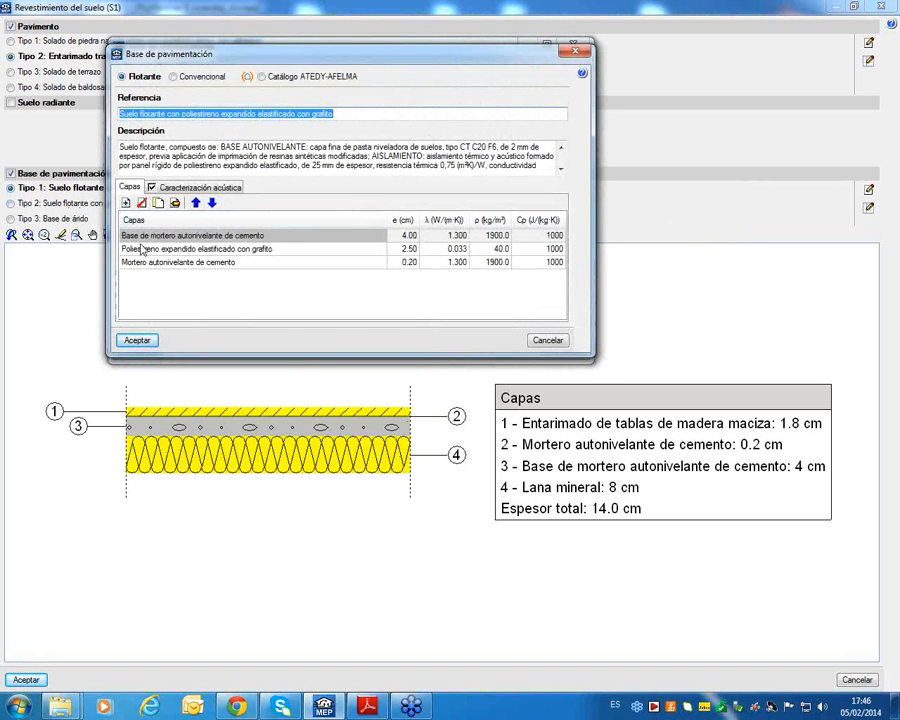
left_click(199, 188)
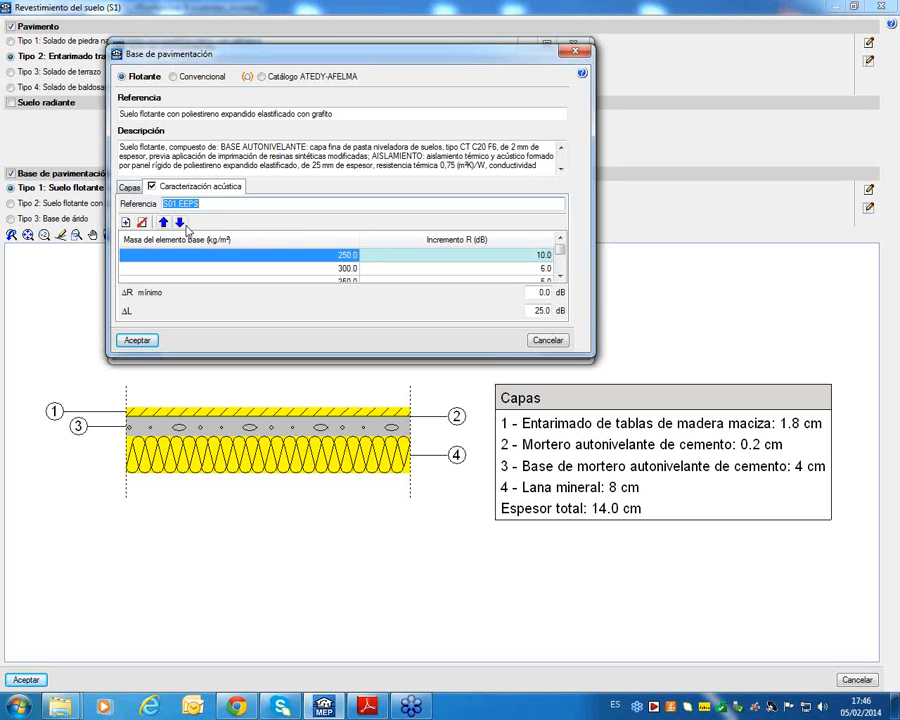
left_click(207, 204)
left_click(480, 256)
left_click(546, 312)
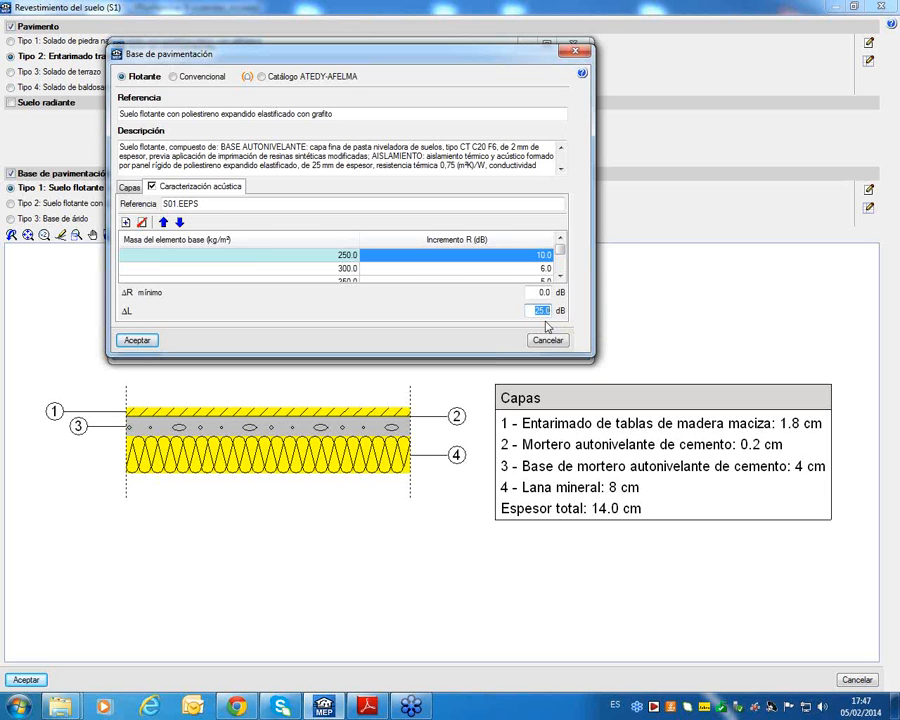
left_click(535, 343)
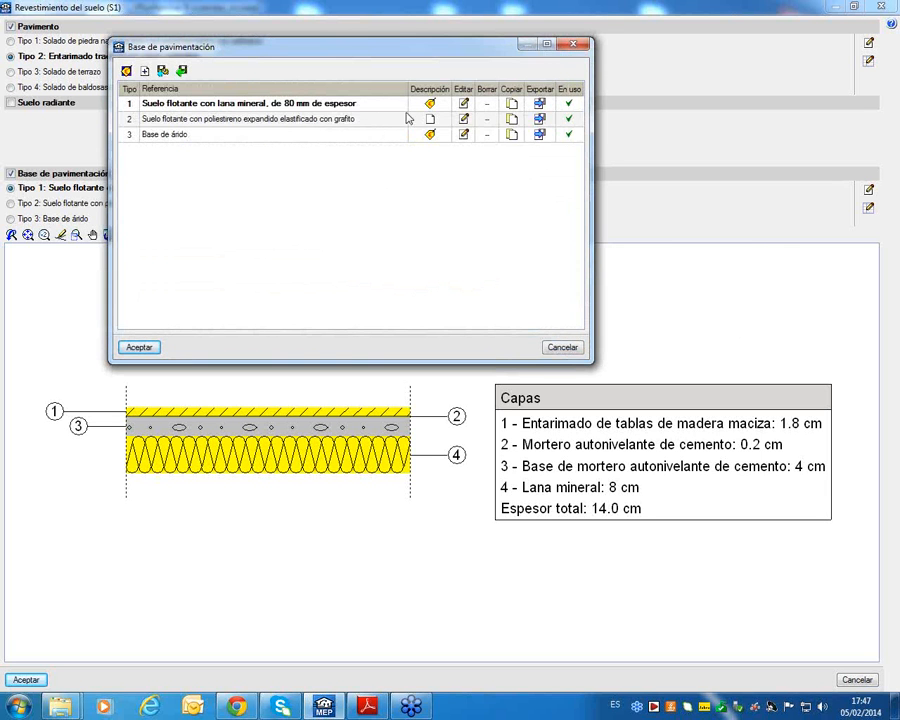
Examine the insulation options of the mineral wool floating floor, including polyethylene sheets, without changing them, and close the paving base list
left_click(463, 103)
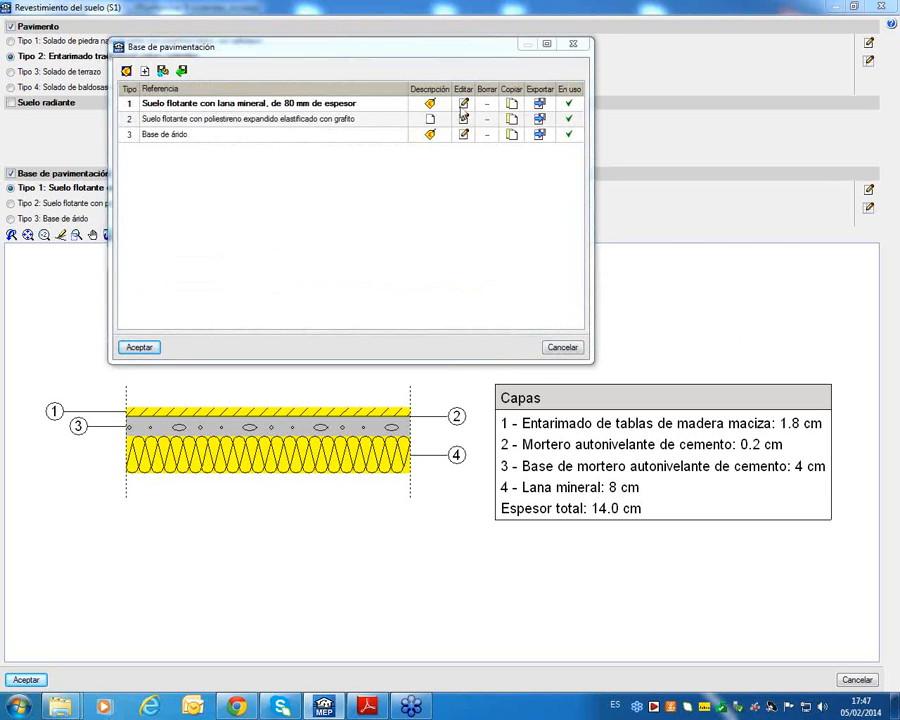
left_click(443, 225)
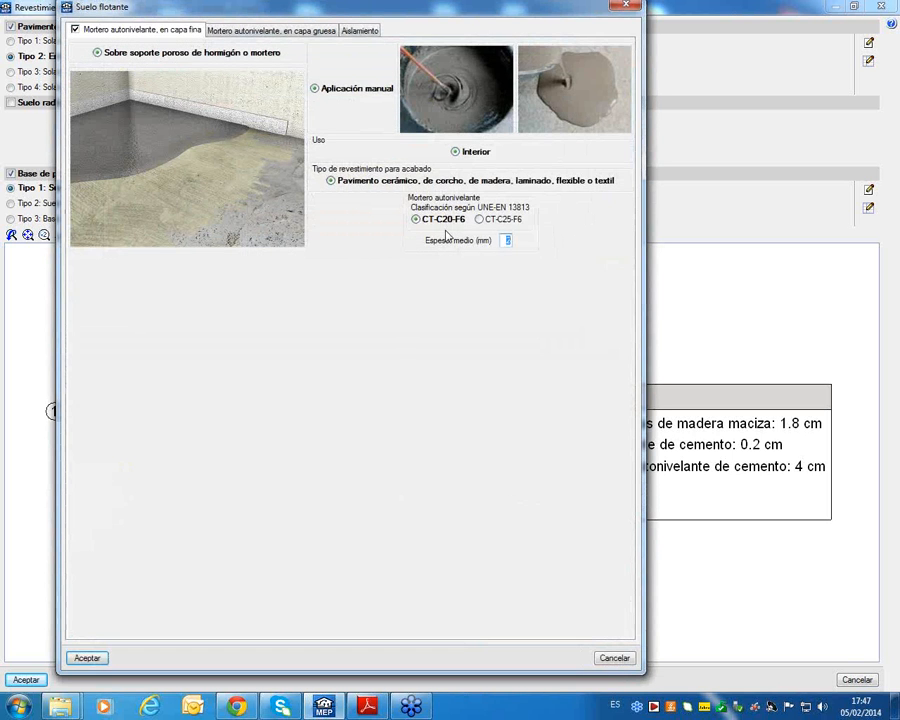
left_click(356, 31)
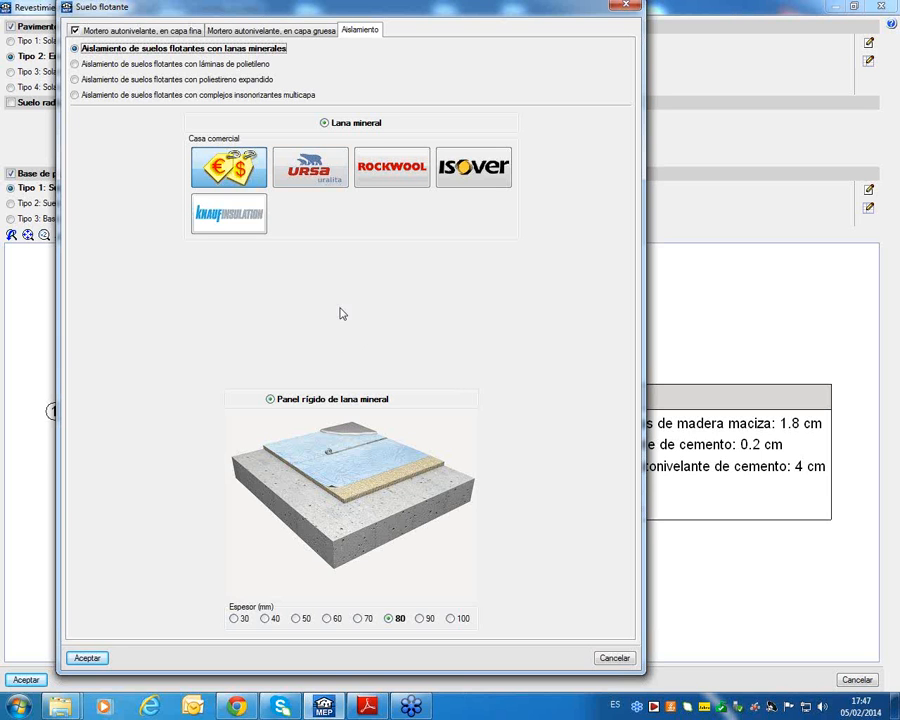
left_click(180, 63)
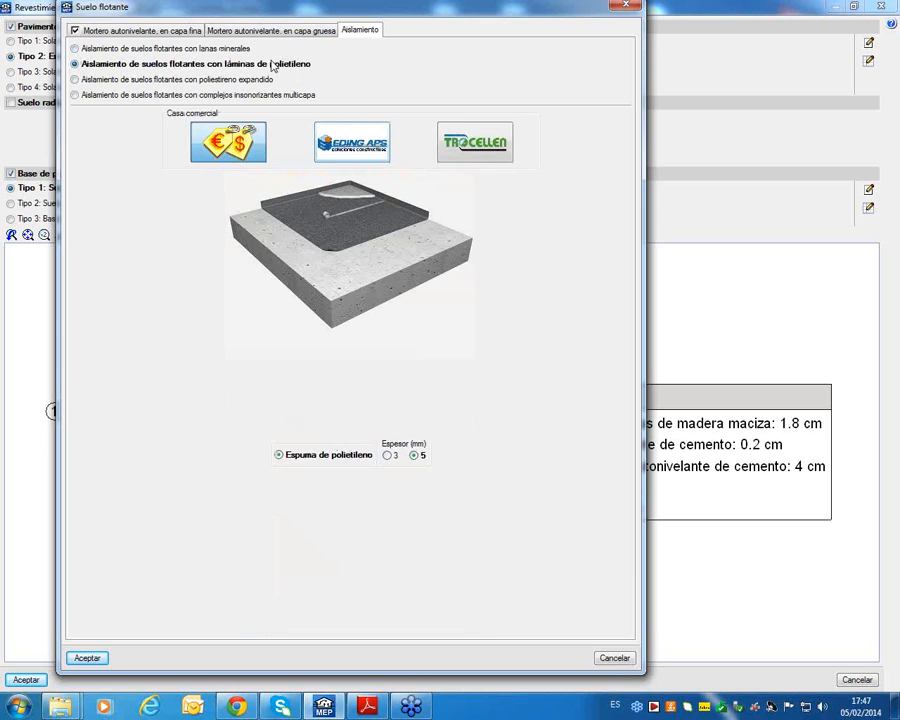
left_click(168, 48)
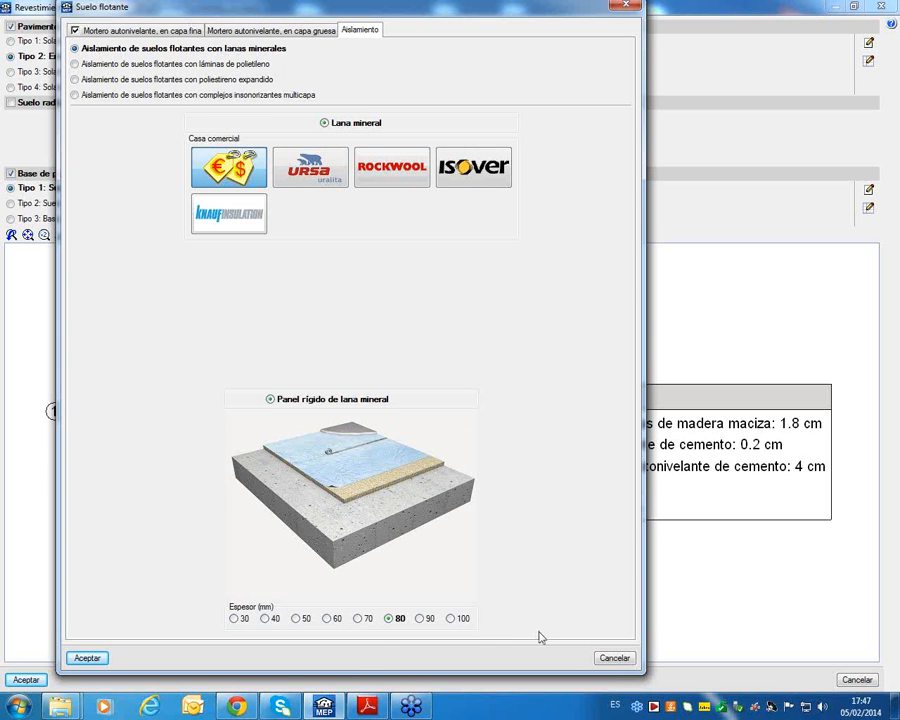
left_click(615, 659)
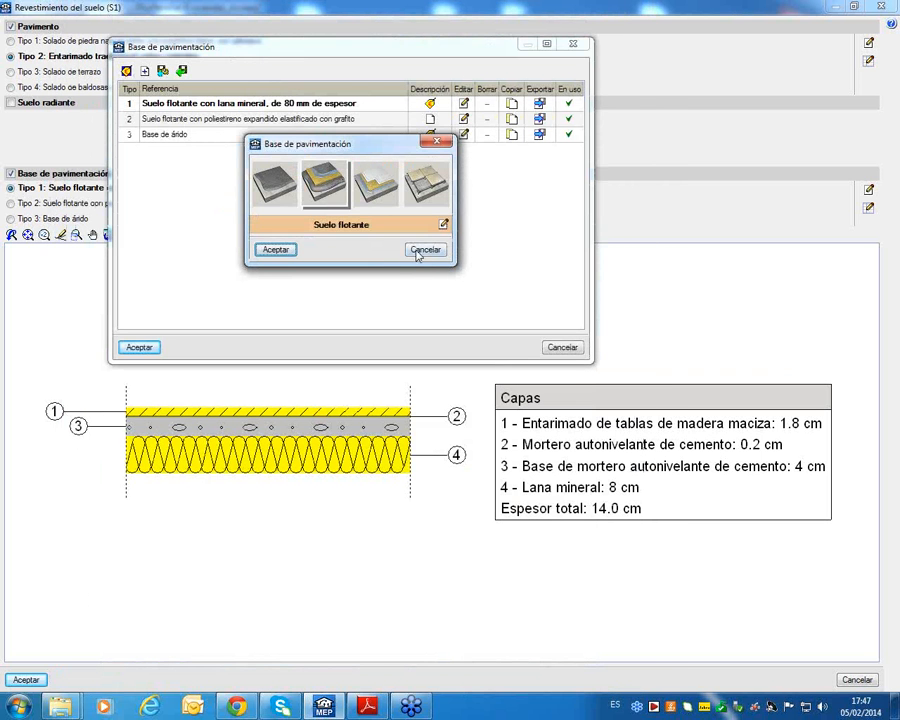
left_click(419, 251)
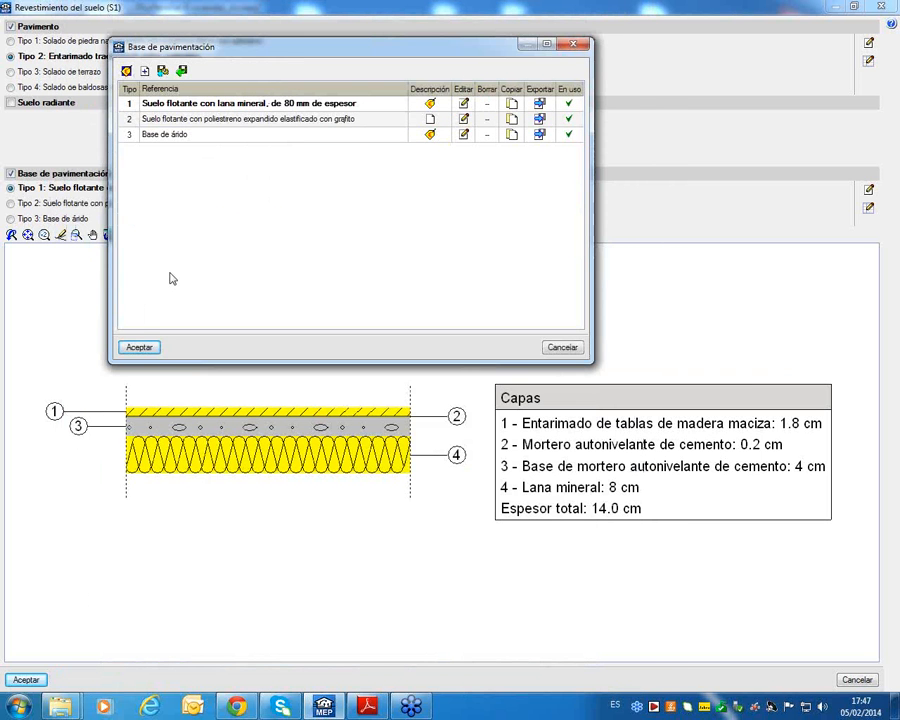
left_click(139, 347)
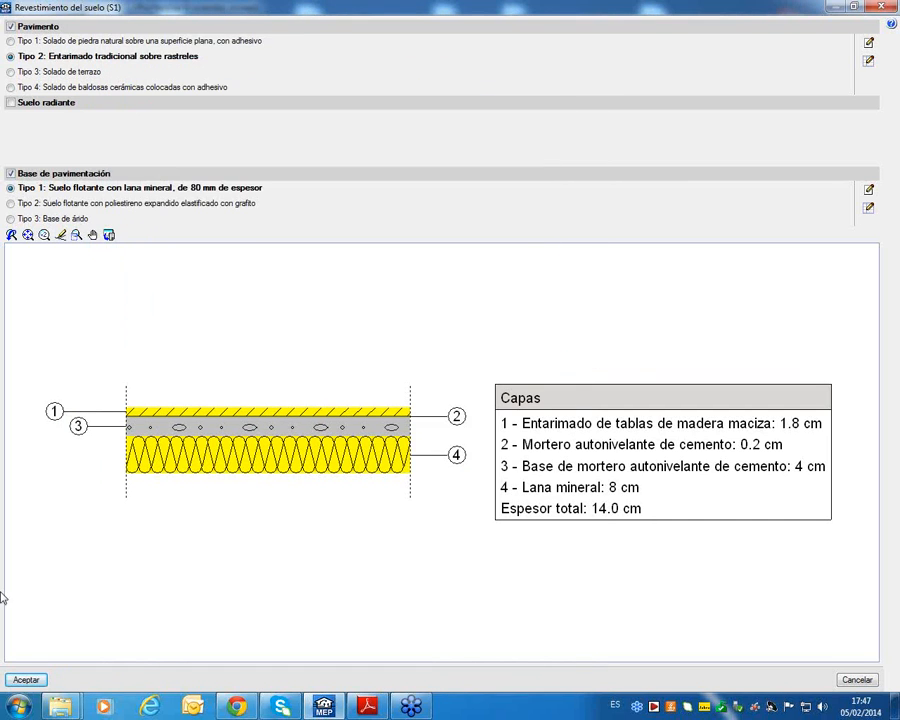
Apply the new floor covering to S1 and recalculate the acoustic study
left_click(14, 677)
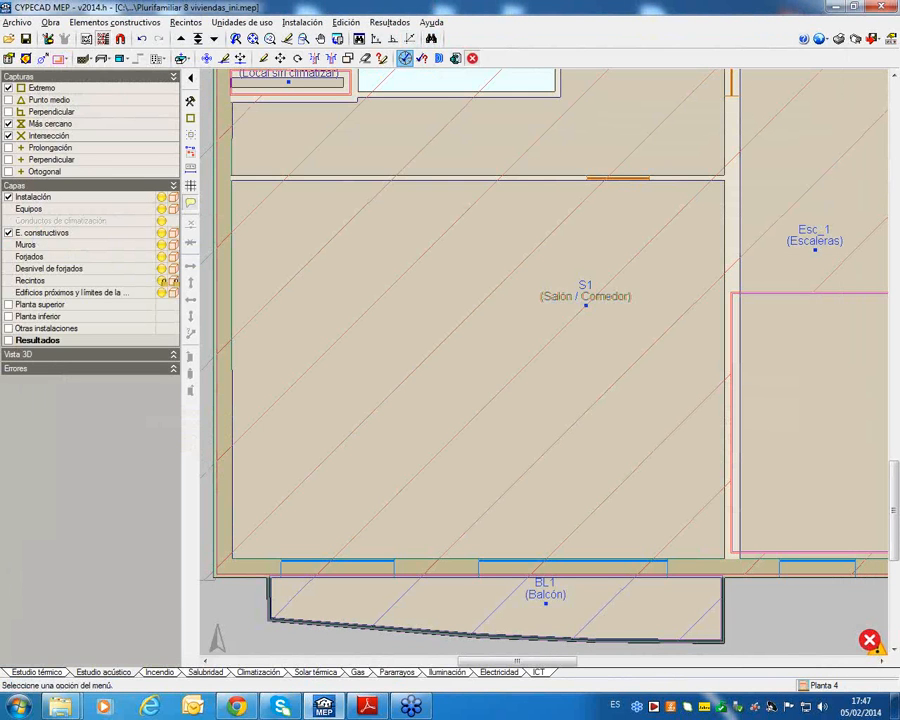
left_click(405, 58)
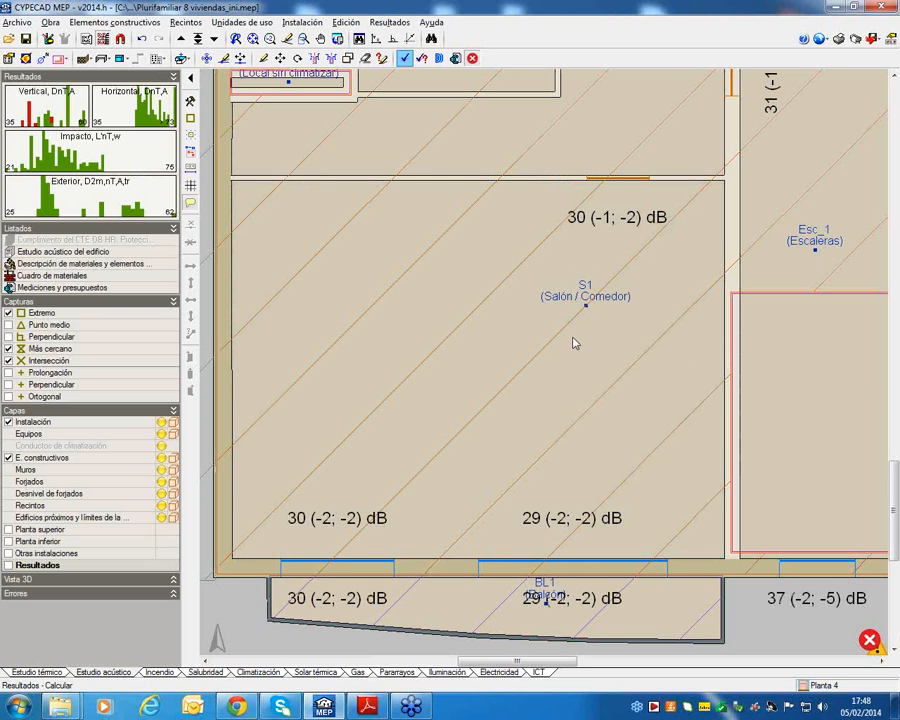
Return to Planta 3 and check the recalculated acoustic values of bedroom D1
left_click(213, 38)
middle_click_drag(452, 251, 510, 262)
mouse_move(383, 346)
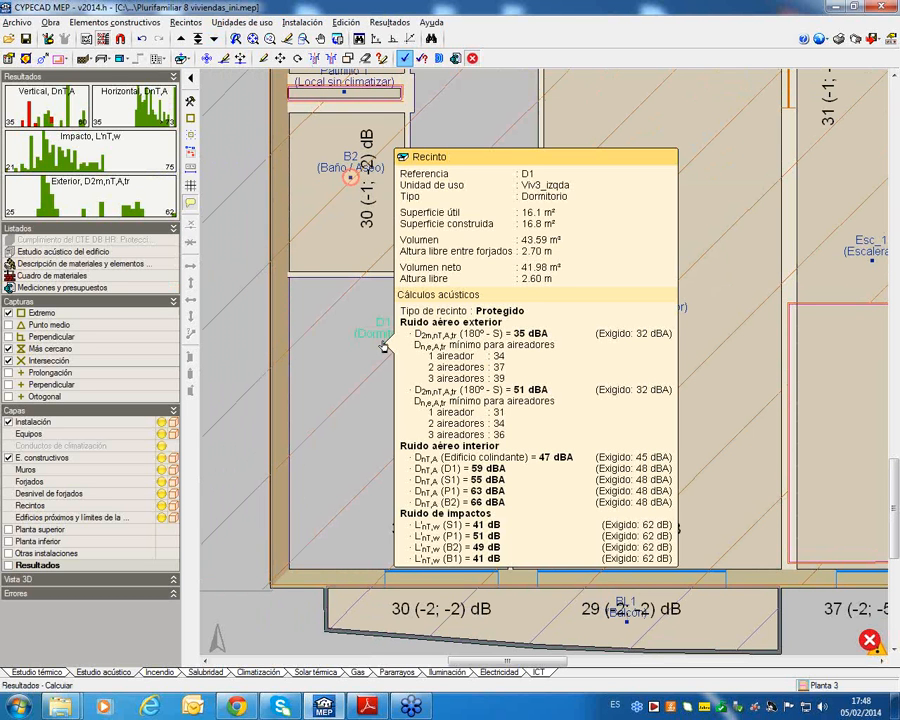
Open D1's detailed results and examine the impact noise check and the excited floor's covering and ΔLD,w
left_click(384, 346)
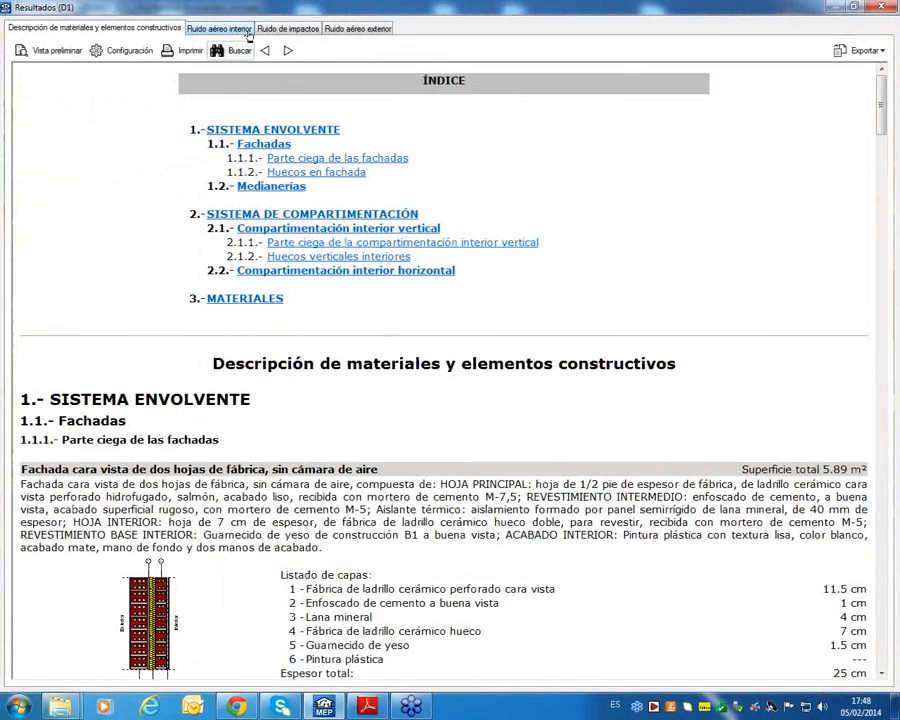
left_click(281, 29)
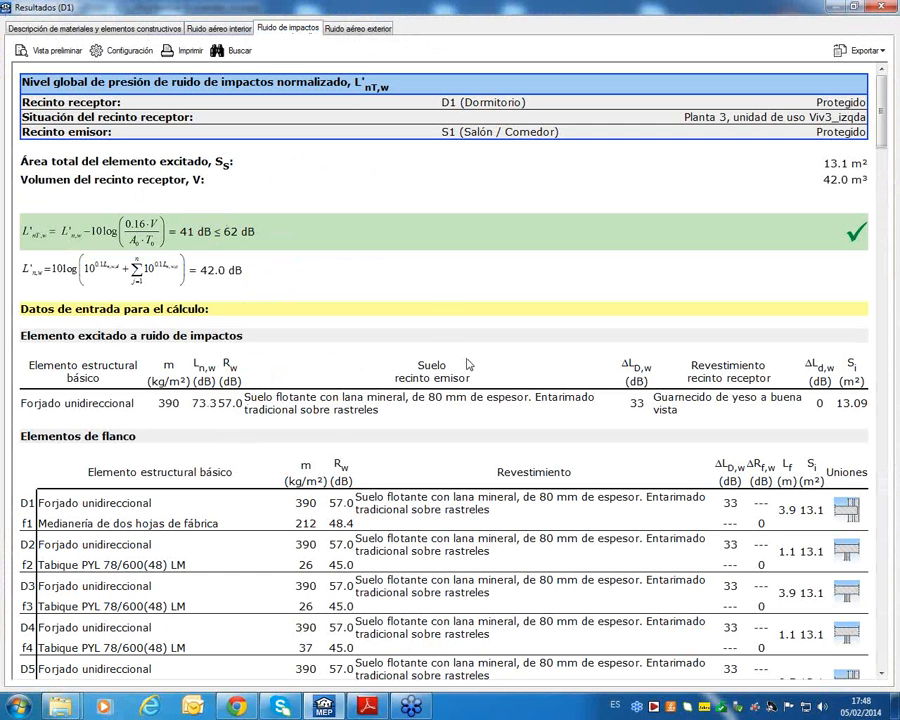
mouse_move(636, 403)
scroll(636, 403, "down", 2)
left_click_drag(412, 305, 545, 322)
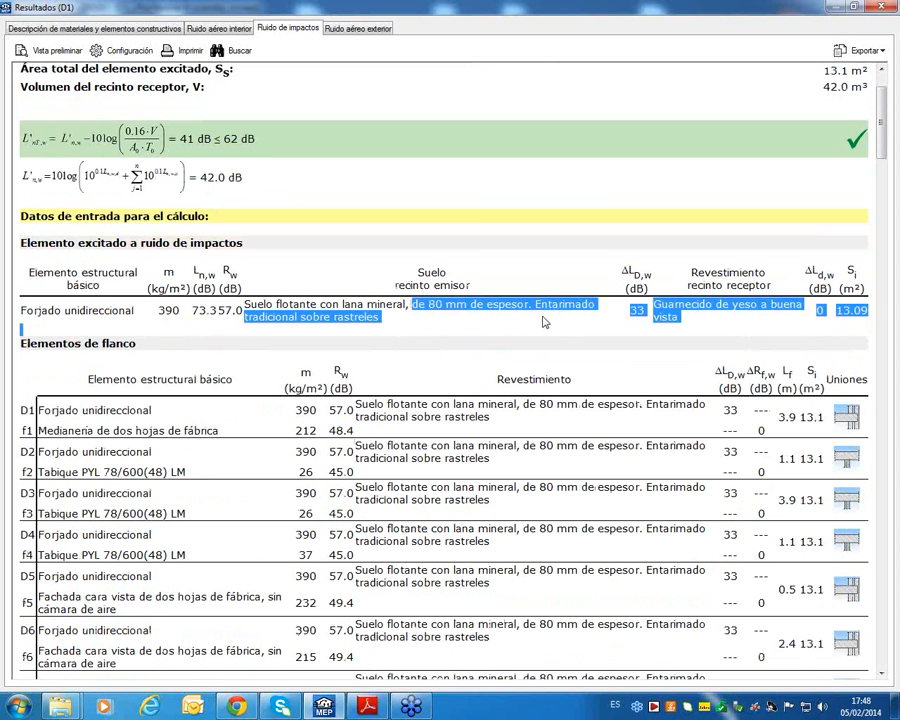
Examine D1's impact noise calculation, including the direct and flanking contributions and the global levels, and close the detailed results
left_click(512, 310)
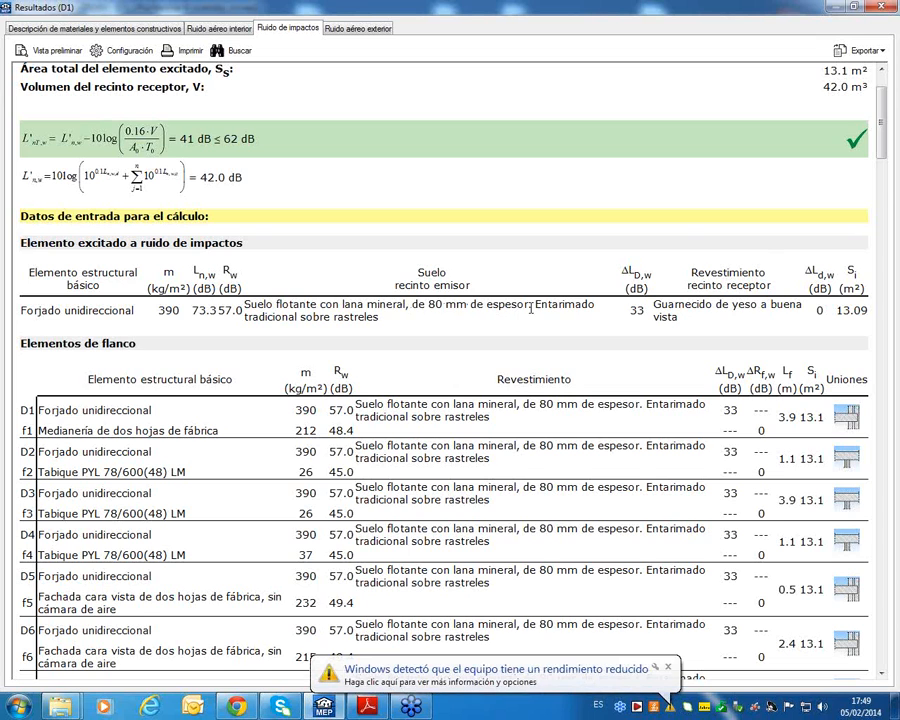
scroll(532, 305, "down", 10)
scroll(147, 322, "down", 3)
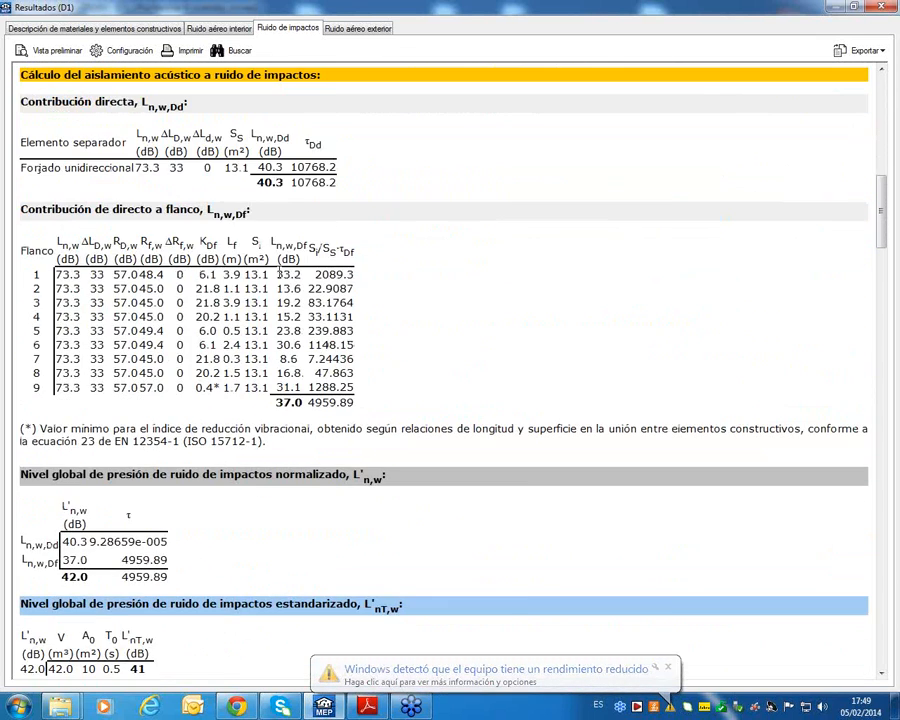
scroll(147, 322, "up", 3)
left_click_drag(257, 367, 281, 367)
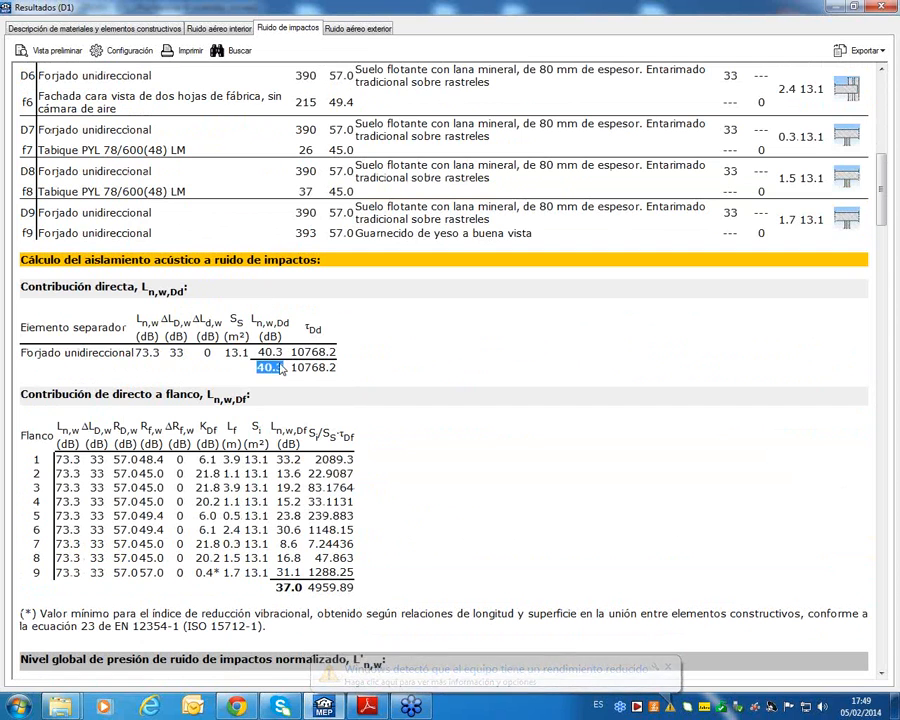
scroll(285, 360, "down", 6)
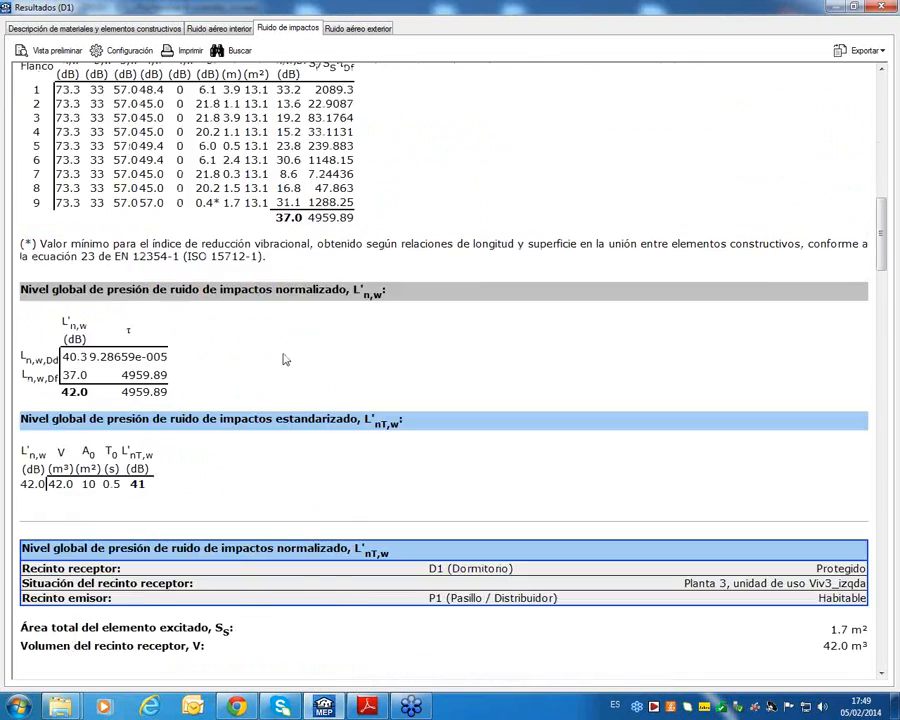
scroll(285, 360, "down", 7)
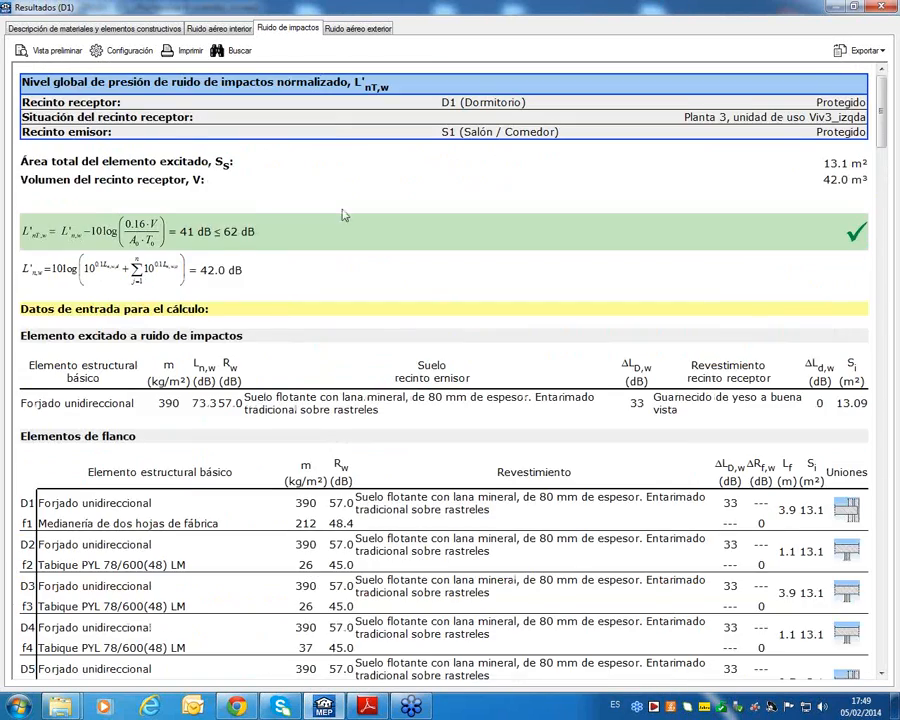
scroll(342, 215, "down", 20)
scroll(342, 215, "up", 6)
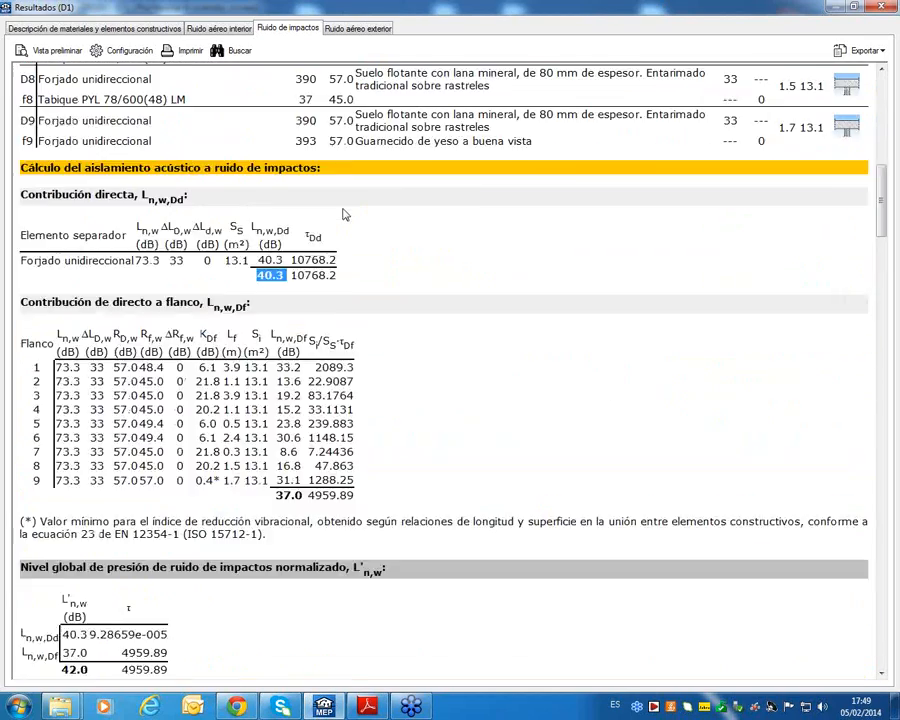
scroll(343, 214, "up", 3)
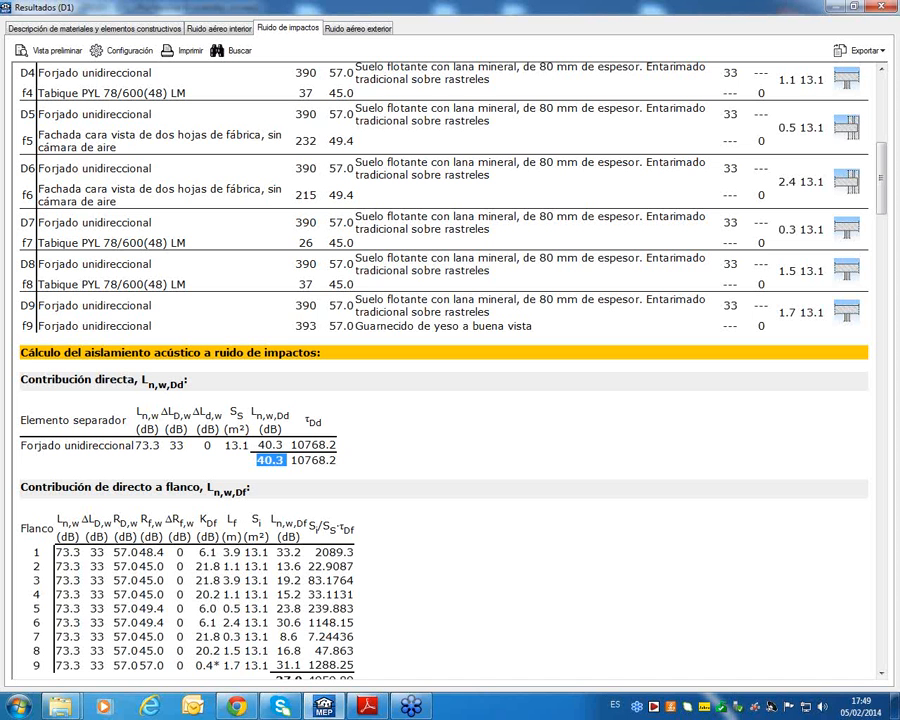
left_click(876, 6)
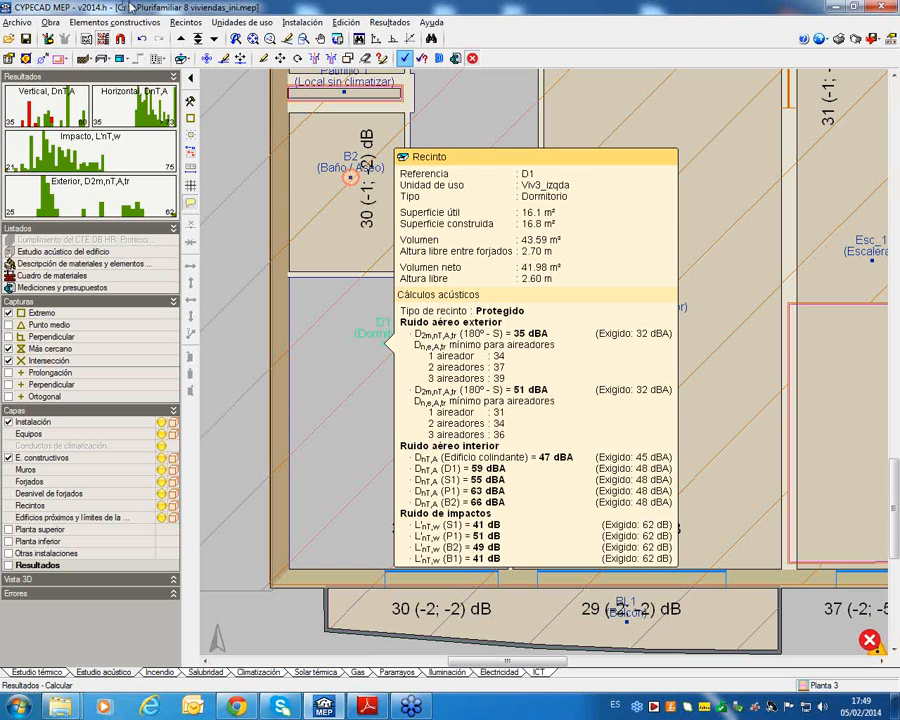
Review the floor covering layers of living room S1 on Planta 4 and accept them without changes
left_click(181, 40)
left_click(185, 22)
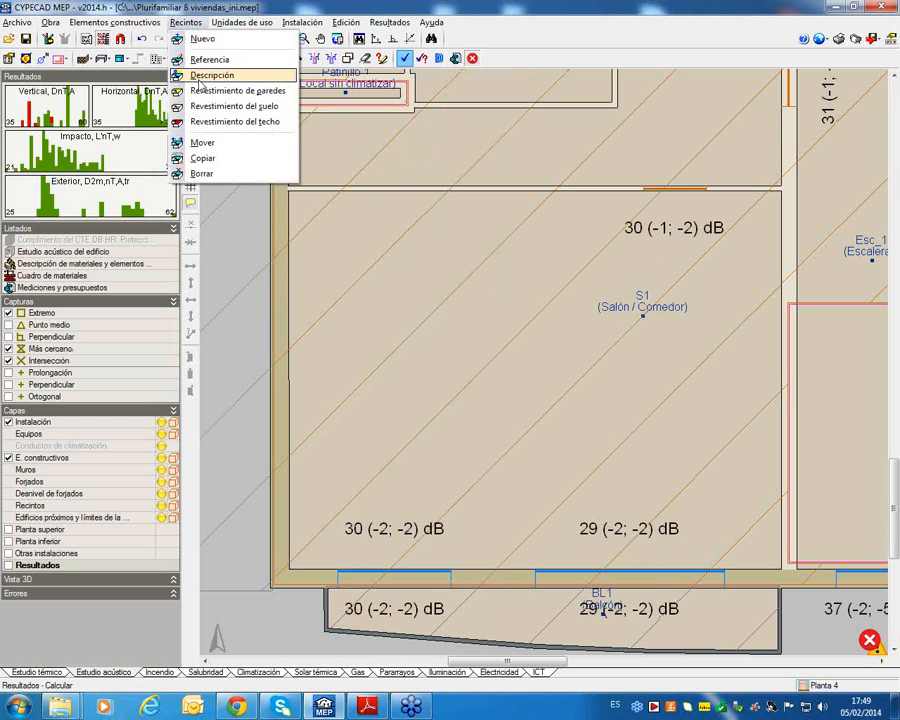
left_click(234, 105)
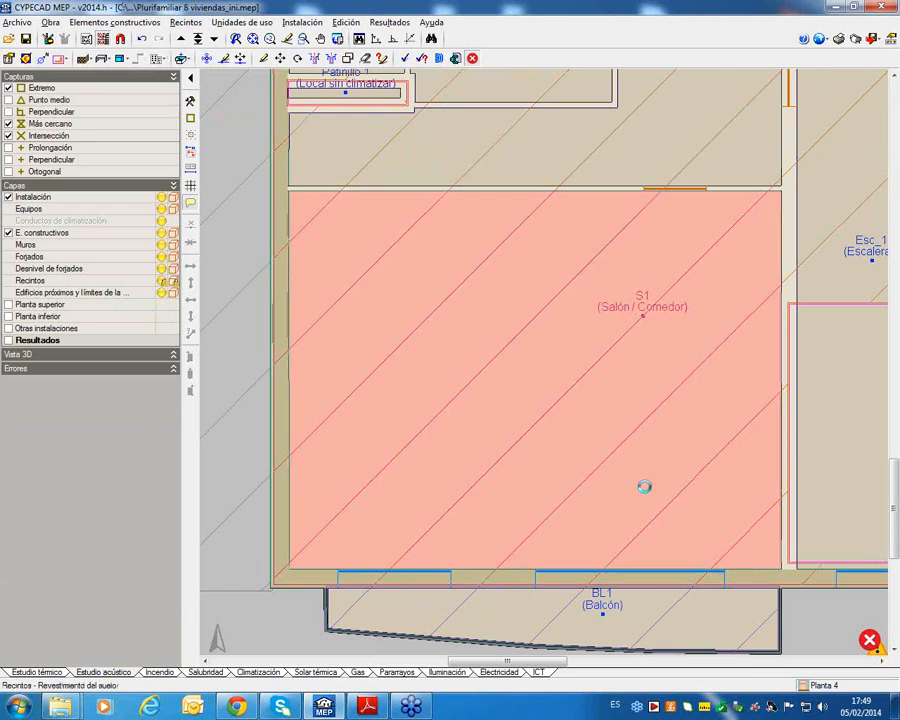
left_click(640, 484)
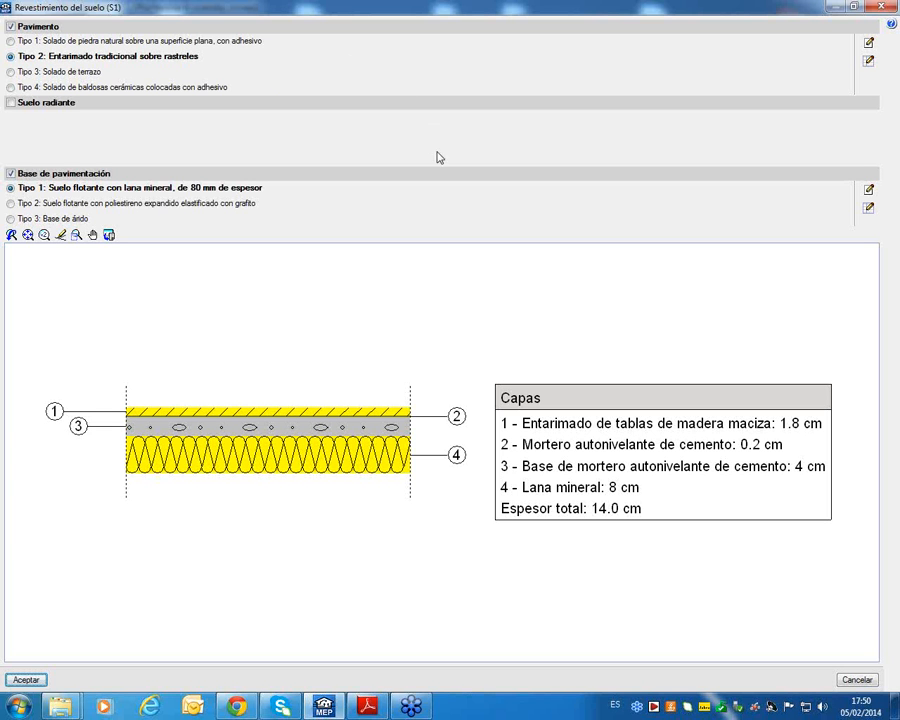
left_click(25, 679)
scroll(490, 180, "down", 2)
scroll(472, 222, "up", 2)
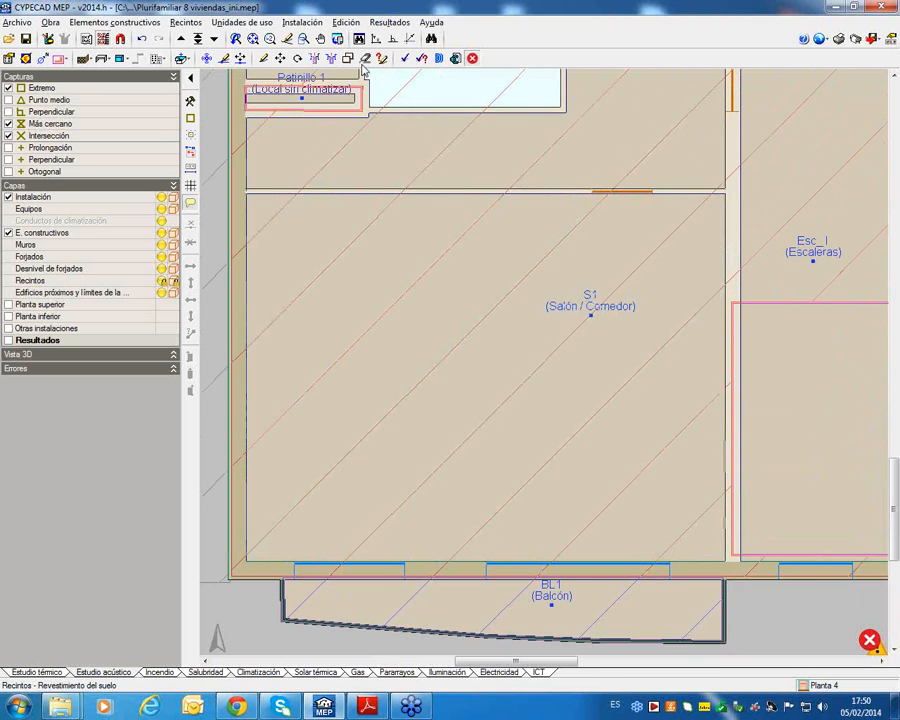
Assign Tipo 1, Medianería de hoja de fábrica, con trasdosado autoportante, to the party walls on both sides of Planta 3
left_click(236, 38)
left_click(214, 40)
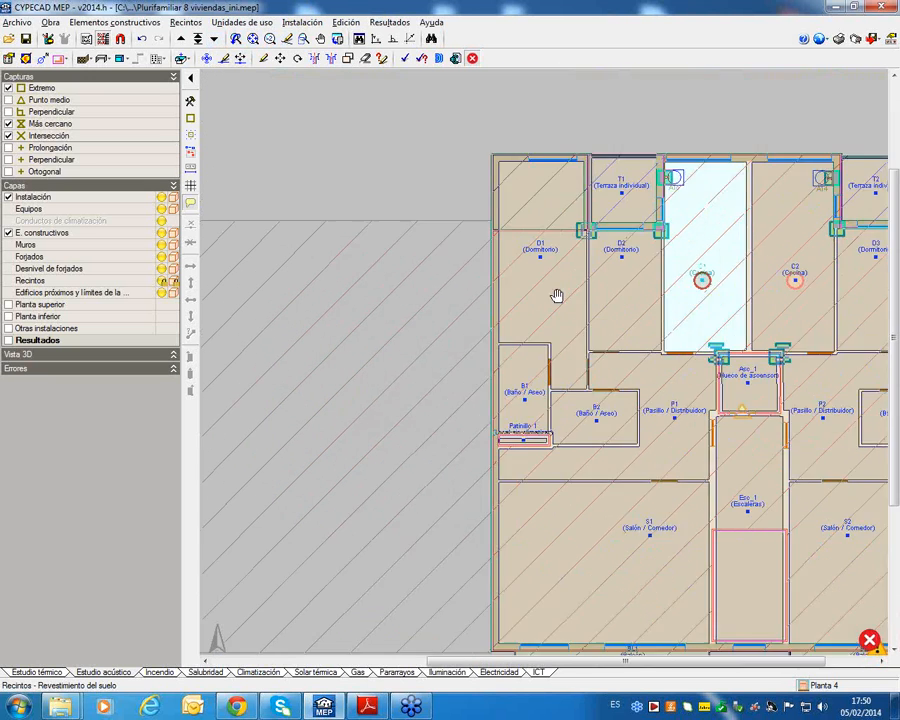
left_click(214, 40)
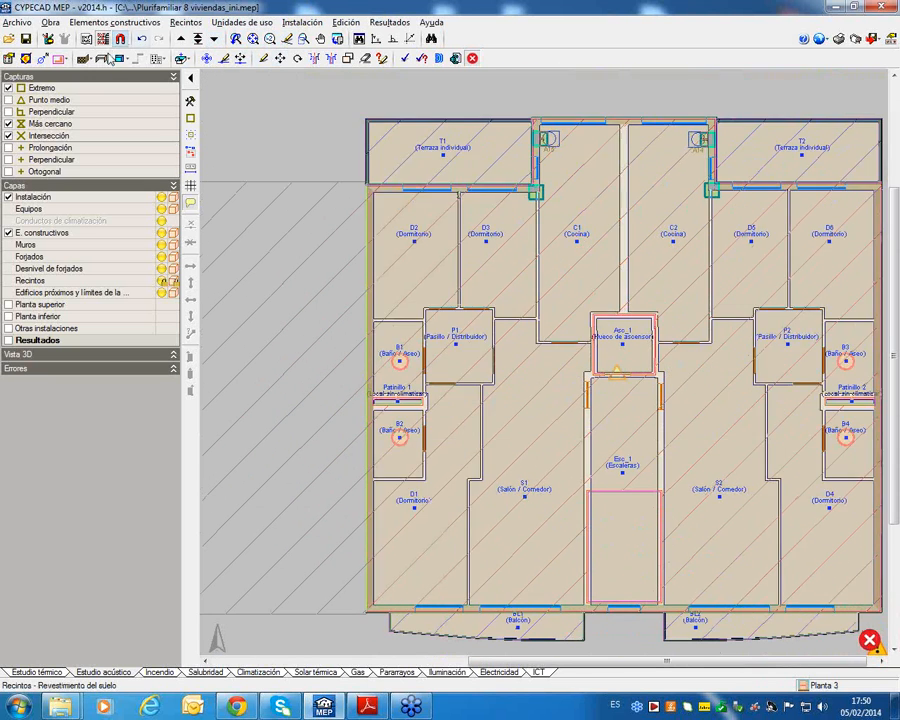
left_click(83, 58)
left_click(317, 97)
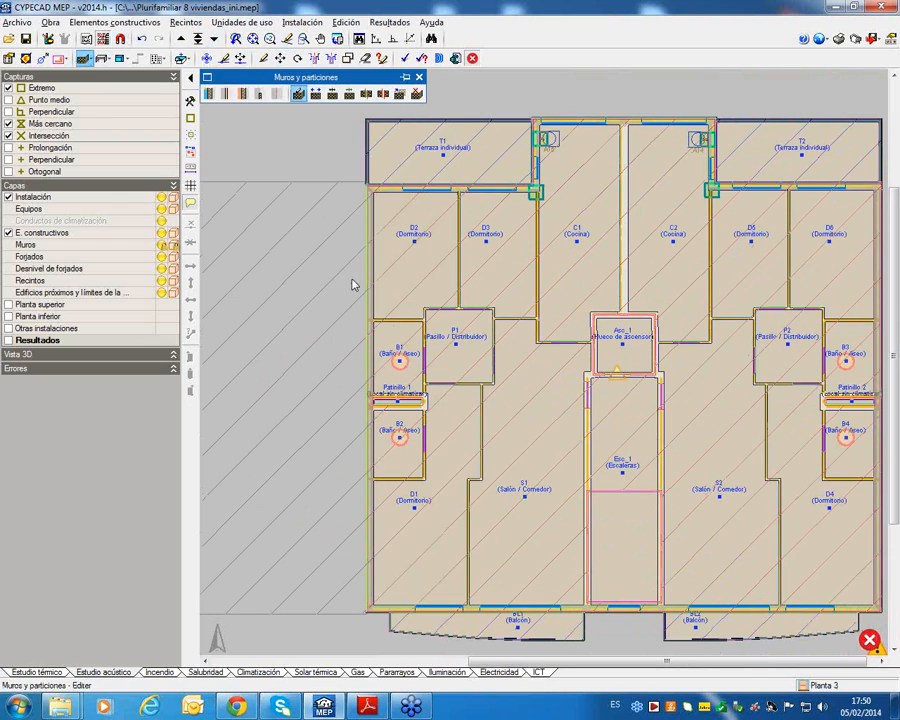
left_click(360, 232)
left_click(147, 66)
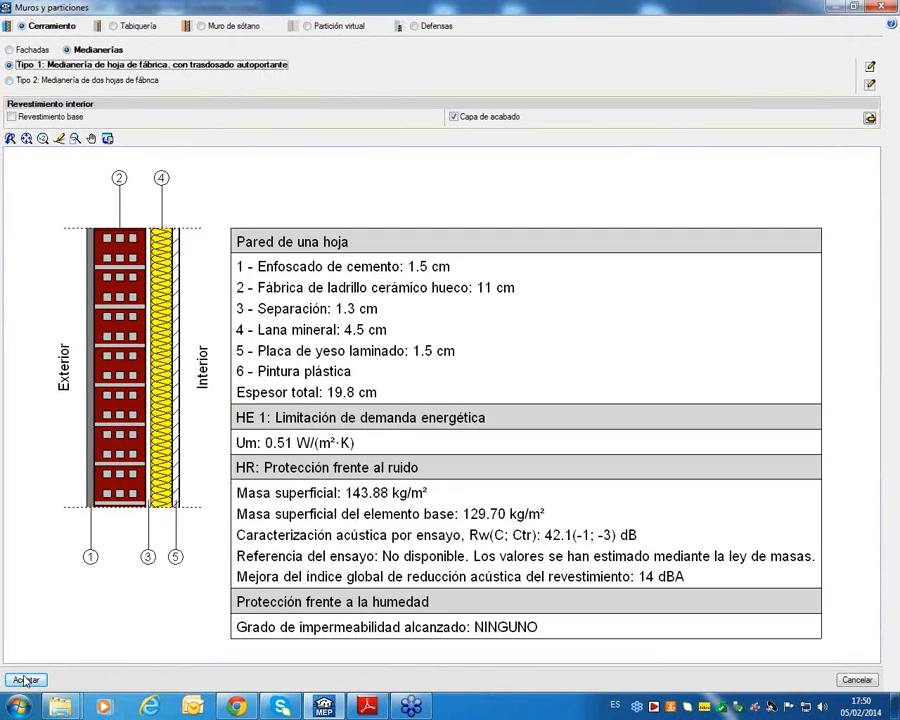
left_click(26, 679)
left_click(533, 266)
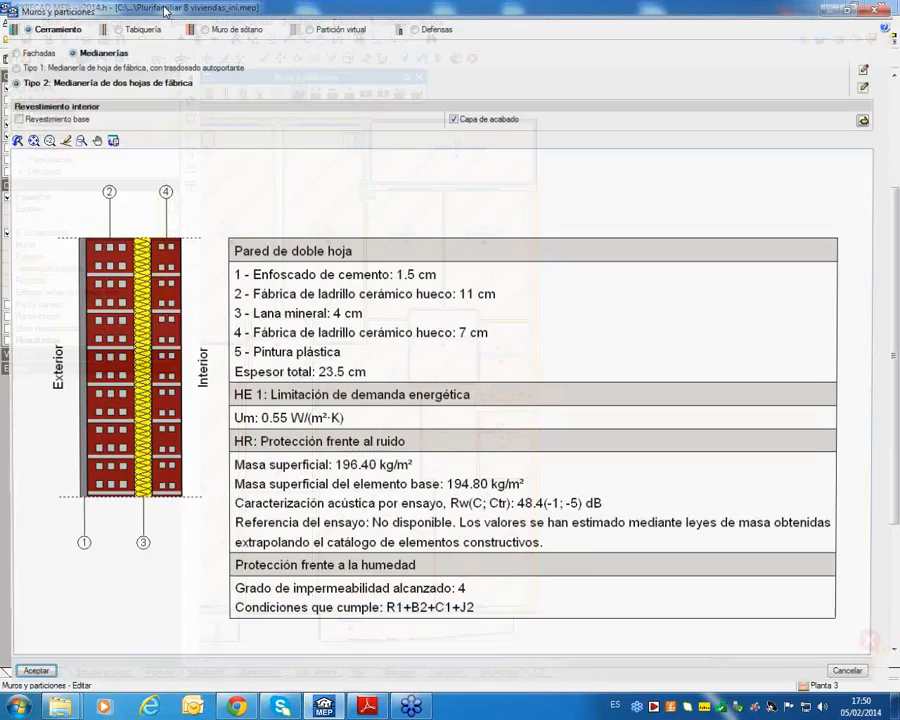
left_click(147, 64)
left_click(26, 679)
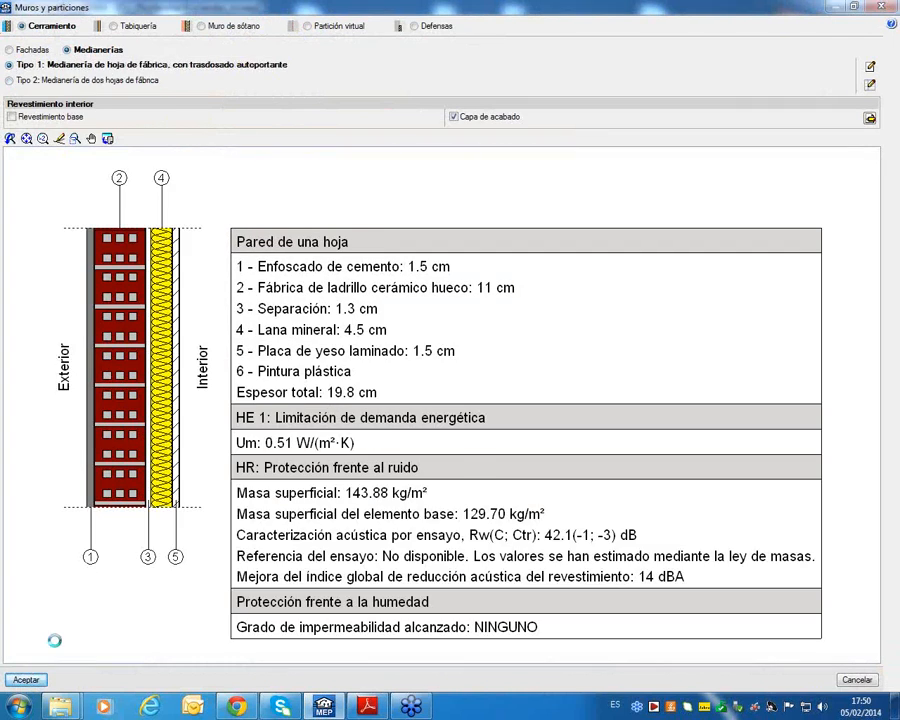
Change both side party walls of Planta 2 to Tipo 1: Medianería de hoja de fábrica, con trasdosado autoportante
scroll(426, 192, "up", 1)
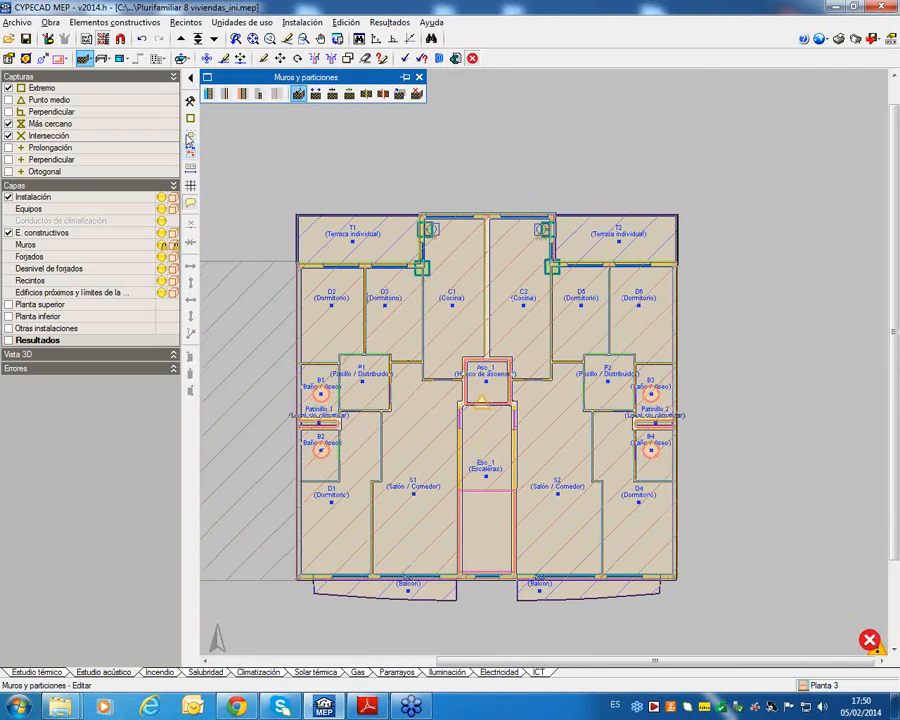
left_click(213, 38)
left_click(294, 321)
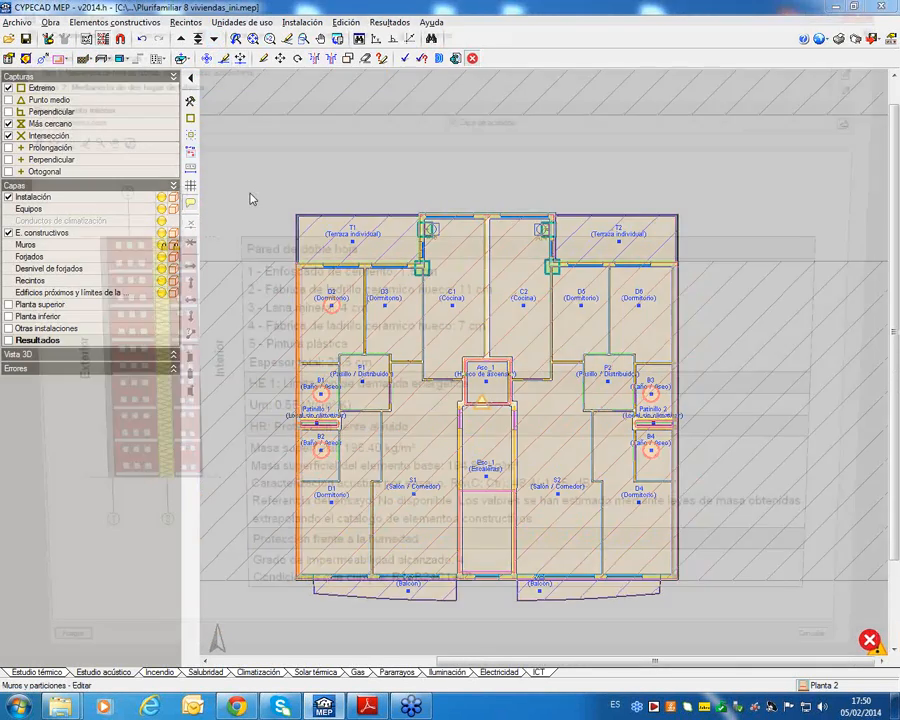
left_click(118, 66)
left_click(26, 679)
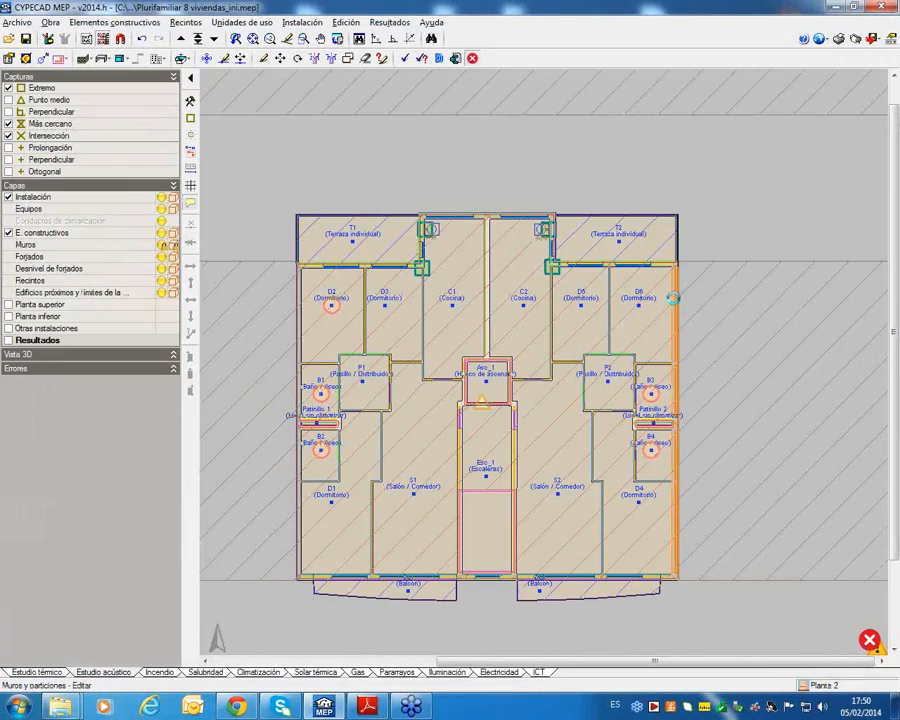
left_click(210, 65)
left_click(210, 65)
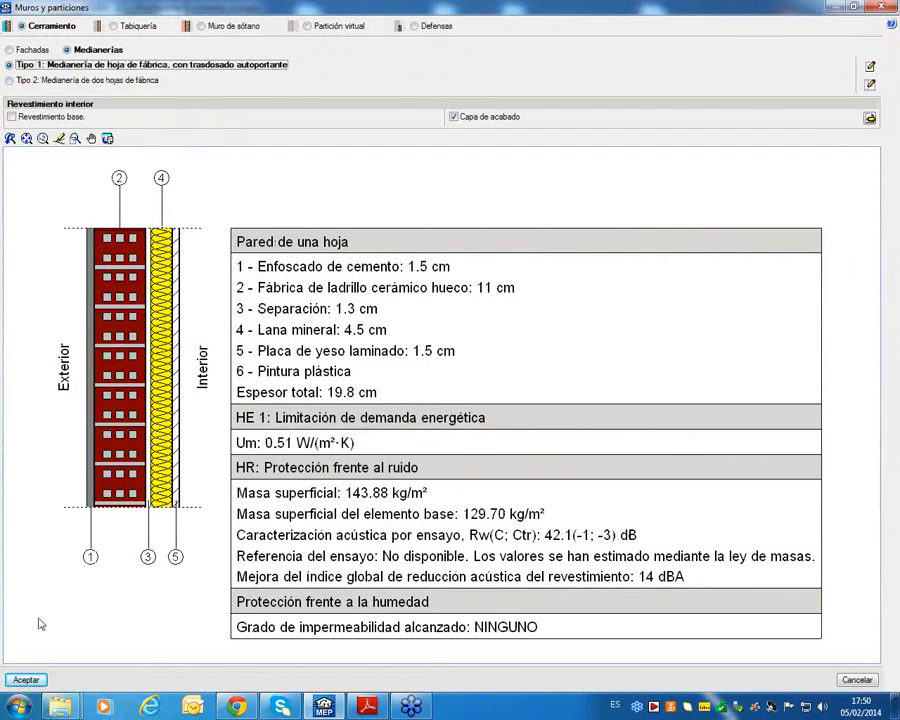
left_click(32, 674)
Return to Planta 4 and recalculate the acoustic study with the new party walls
left_click(180, 38)
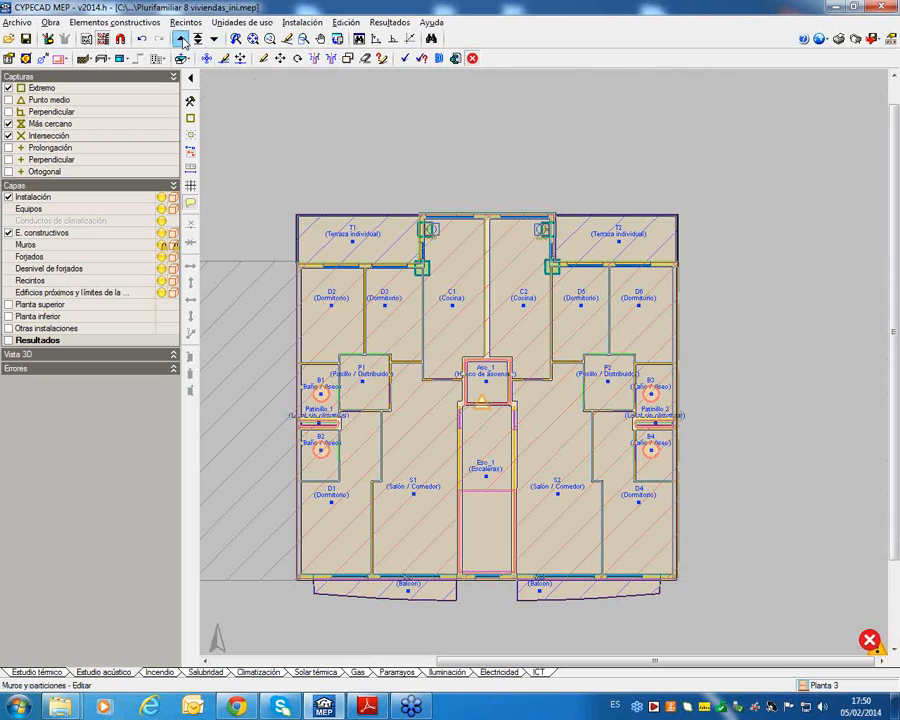
left_click(180, 38)
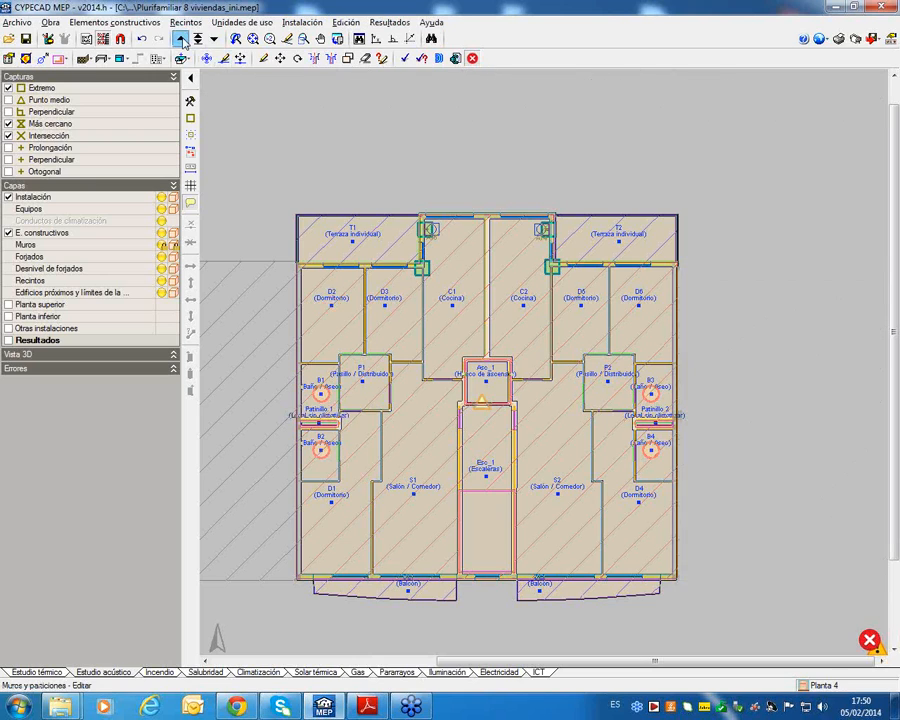
left_click(406, 58)
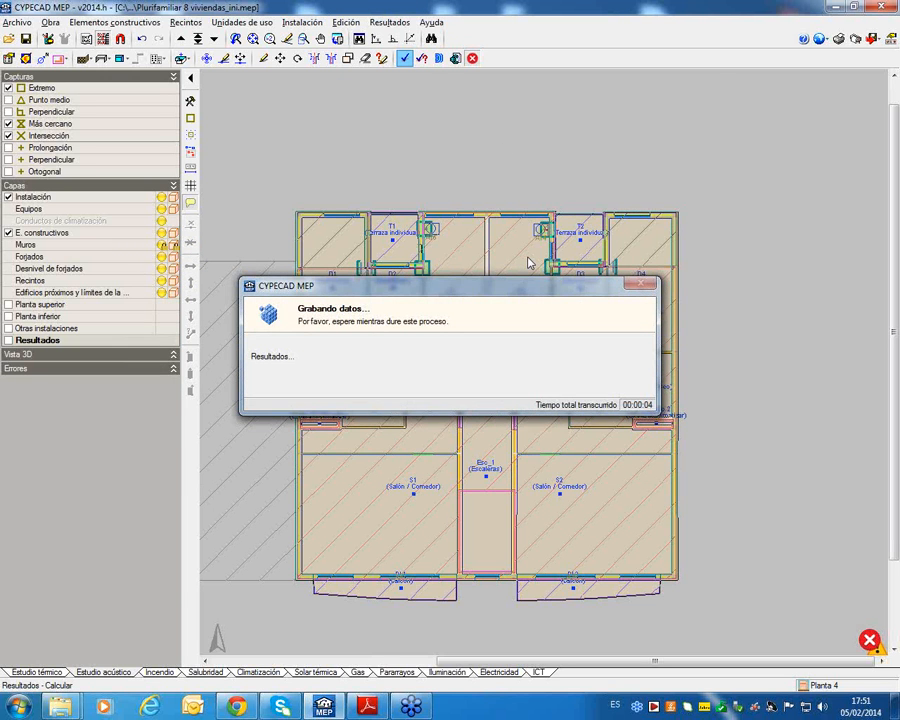
Review the error messages by floor and check the acoustic values of kitchens C1 and C2 on Planta 4
mouse_move(873, 646)
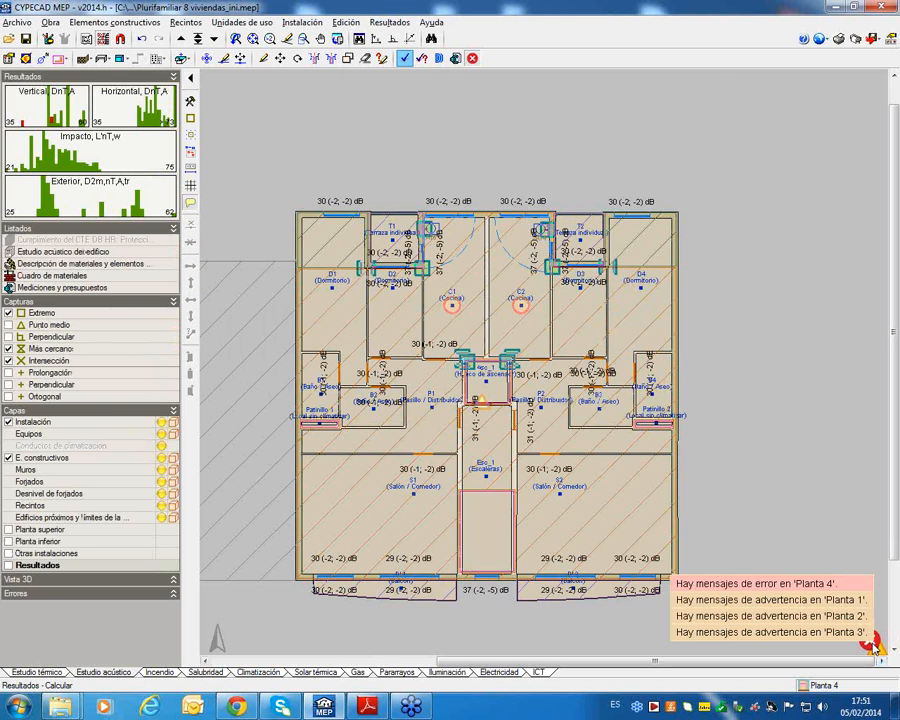
scroll(505, 300, "up", 4)
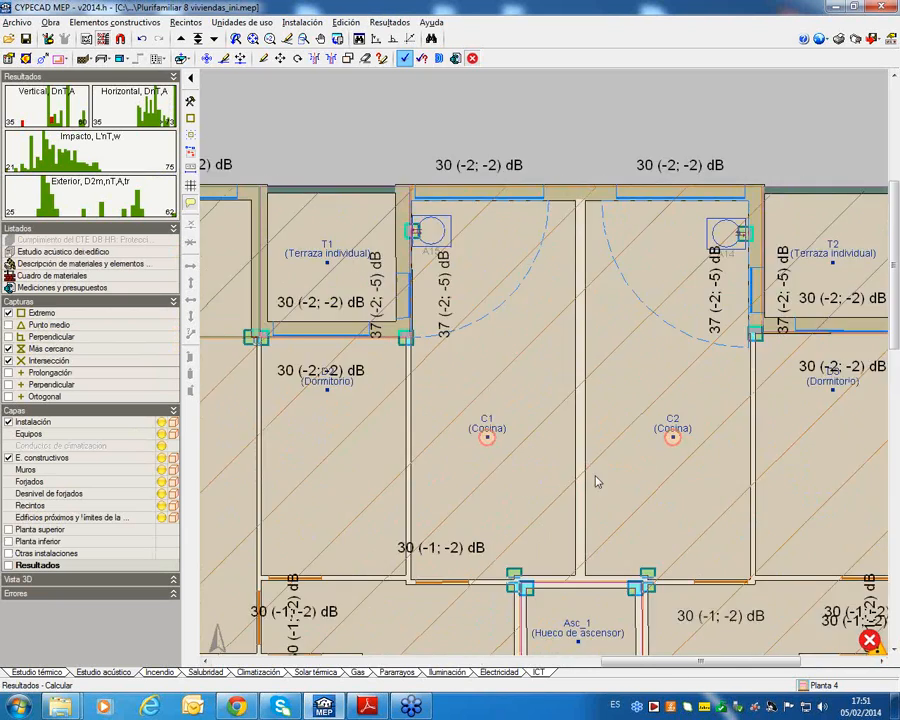
scroll(340, 354, "up", 1)
mouse_move(366, 306)
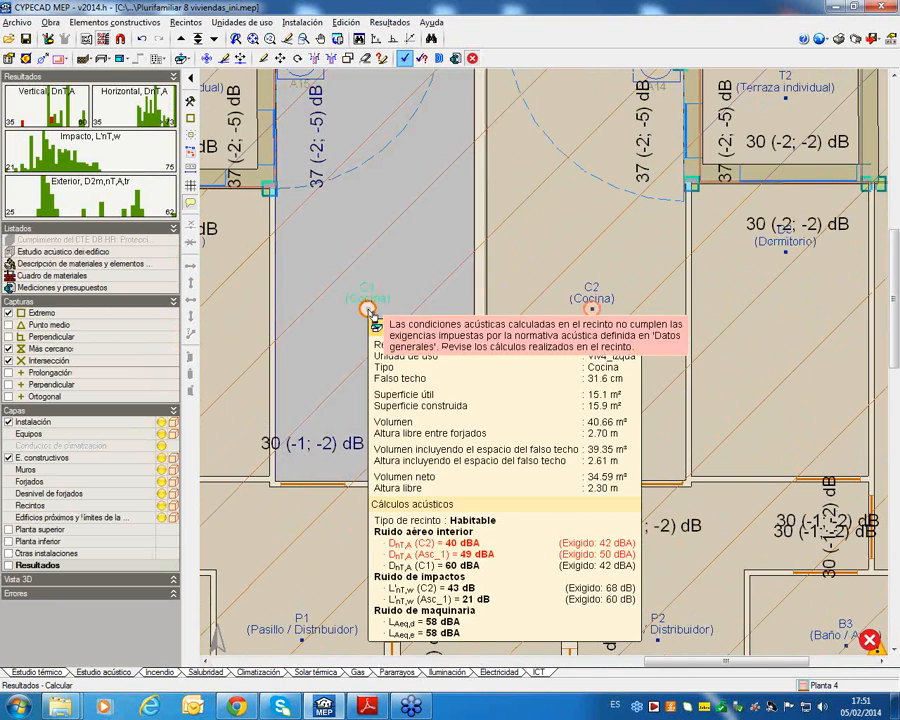
middle_click_drag(372, 318, 345, 276)
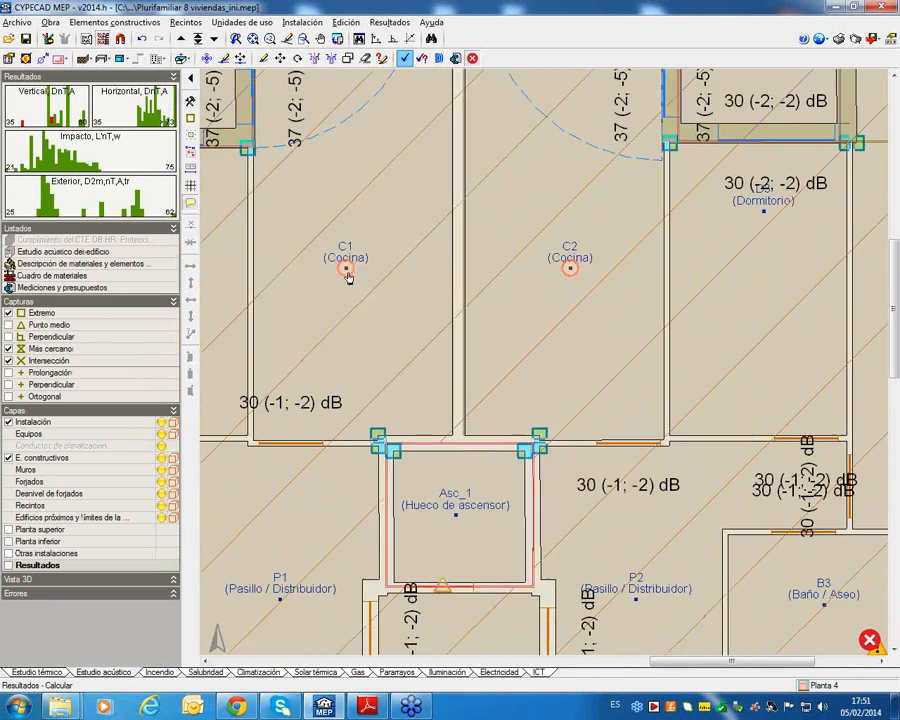
mouse_move(569, 267)
Open C1's detailed results and examine the interior airborne noise checks against kitchen C2 and elevator shaft Asc_1
mouse_move(343, 265)
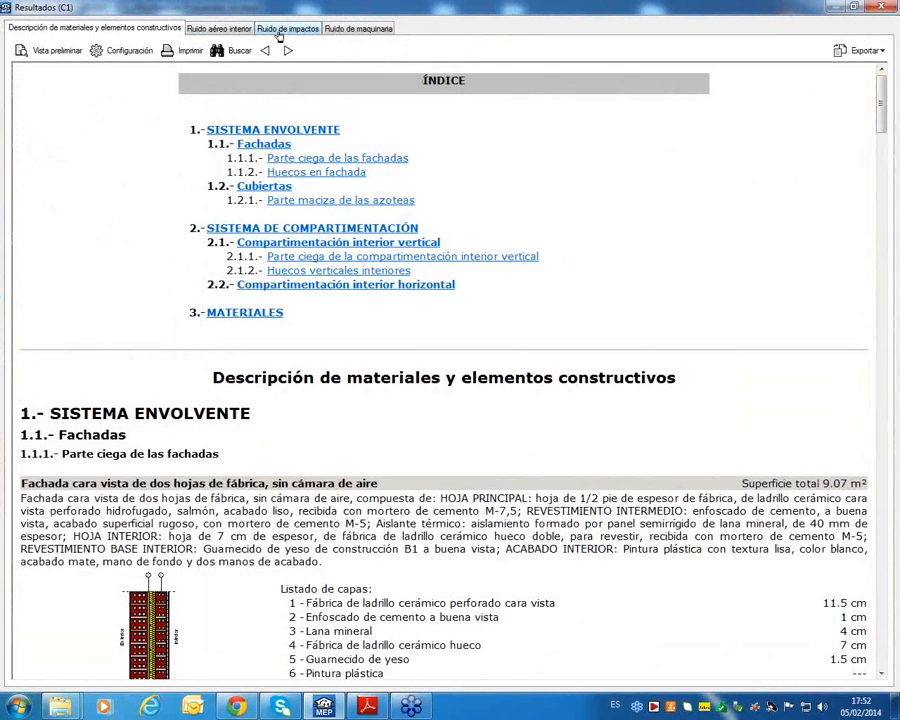
left_click(228, 30)
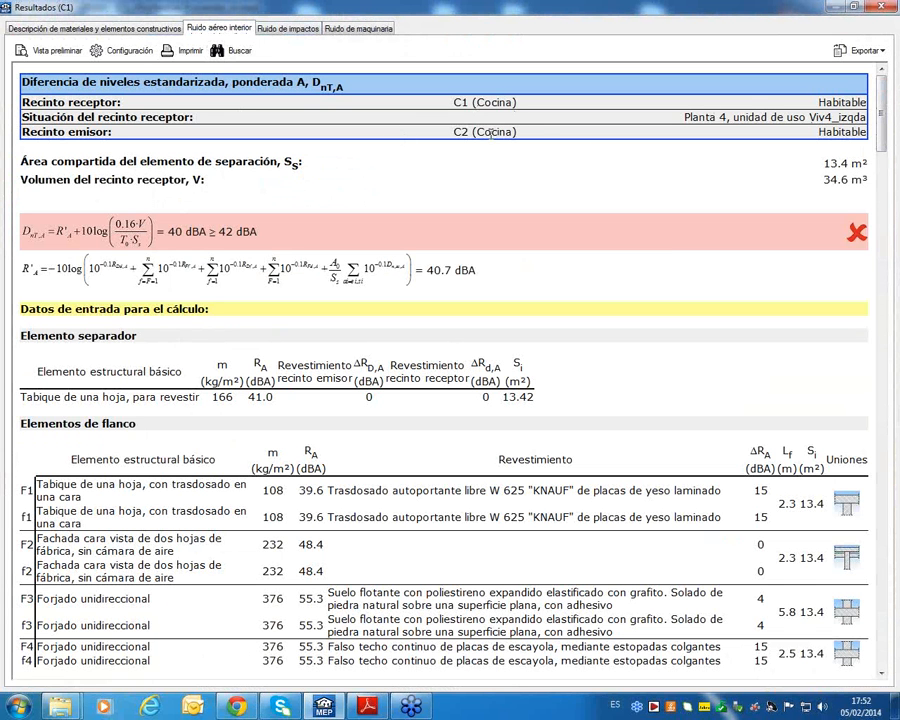
scroll(432, 277, "down", 15)
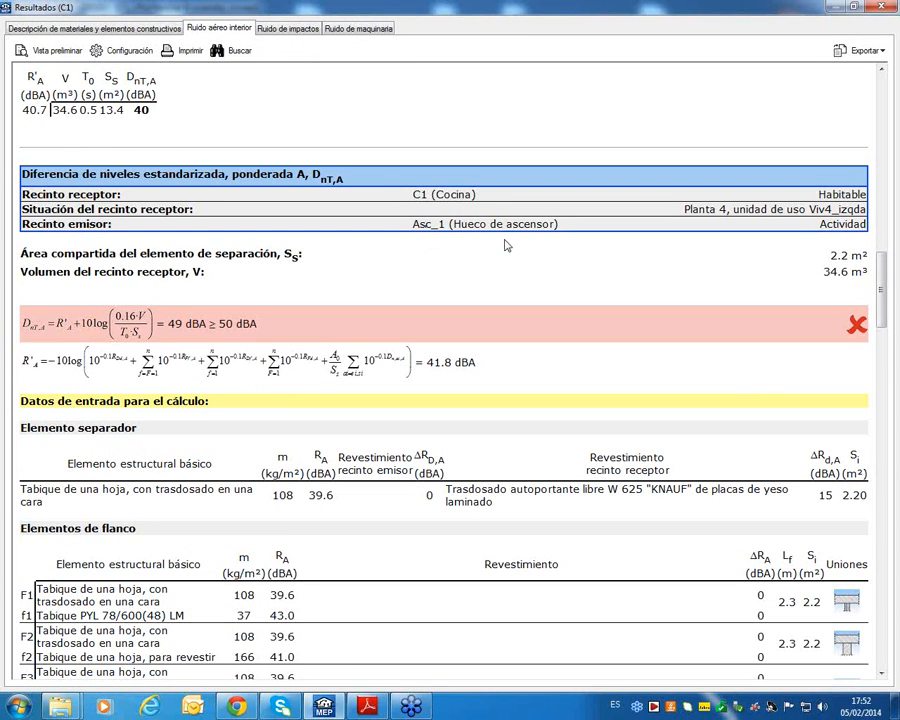
scroll(505, 245, "up", 12)
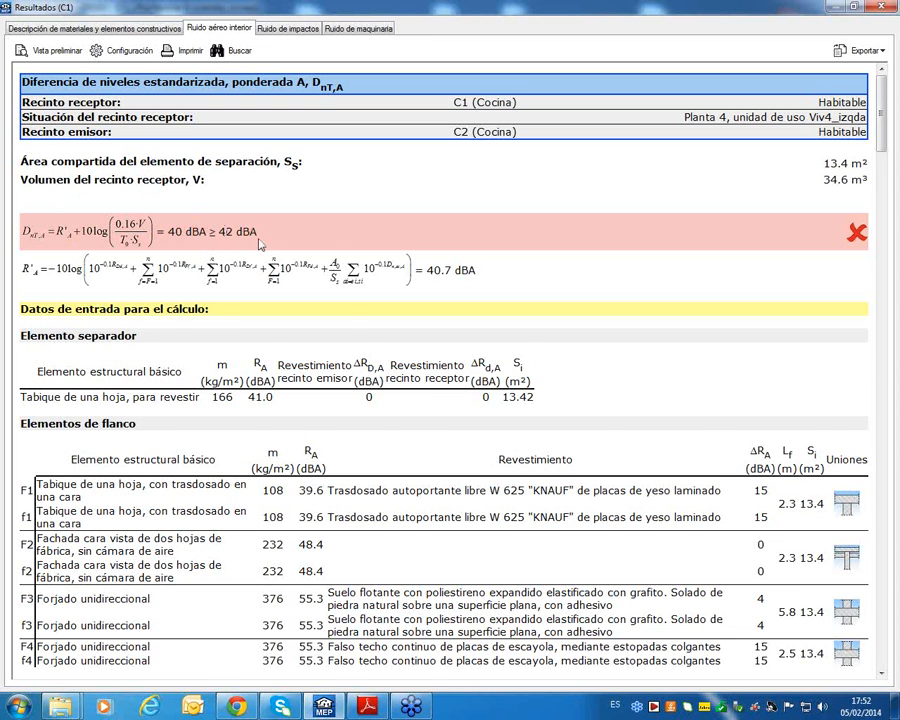
scroll(255, 240, "down", 1)
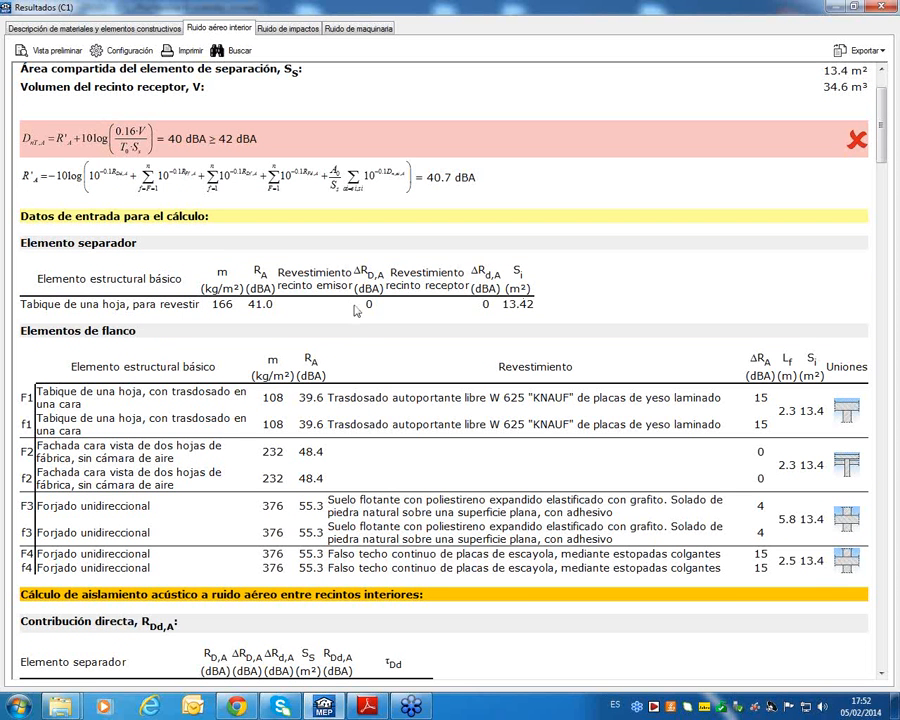
scroll(352, 310, "up", 2)
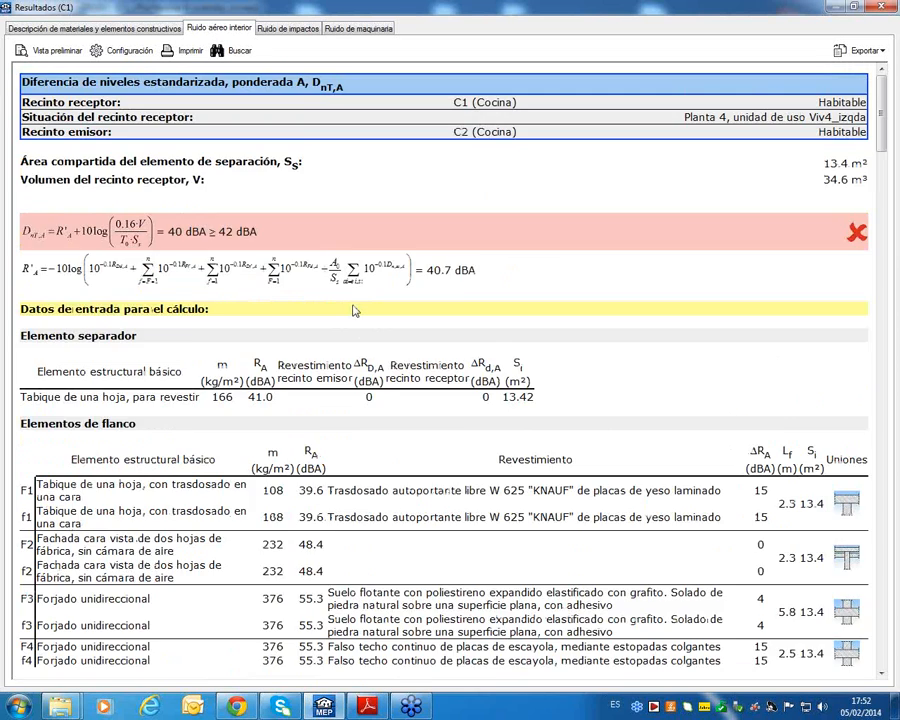
Examine how the direct contribution of the C1–C2 separating partition affects the global apparent sound reduction index, and close C1's results
scroll(352, 310, "down", 7)
scroll(352, 310, "down", 5)
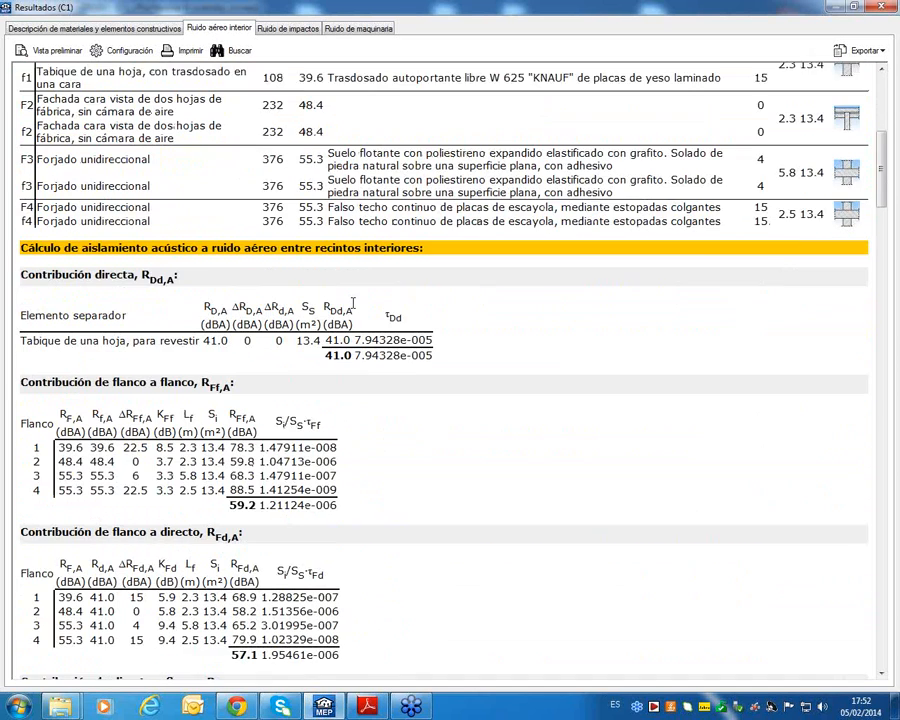
scroll(159, 266, "down", 5)
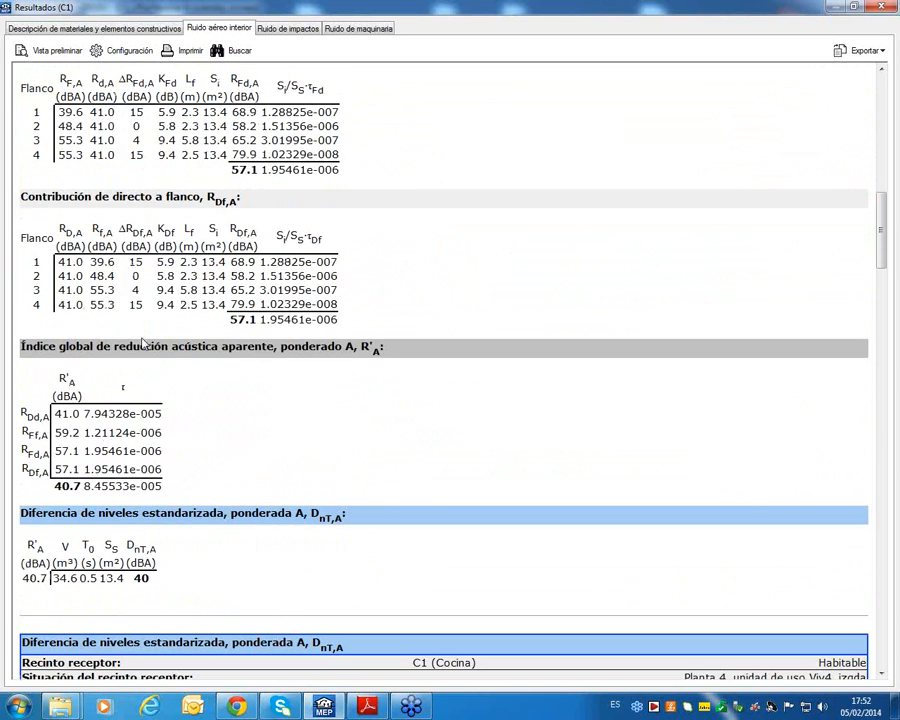
left_click_drag(54, 486, 129, 490)
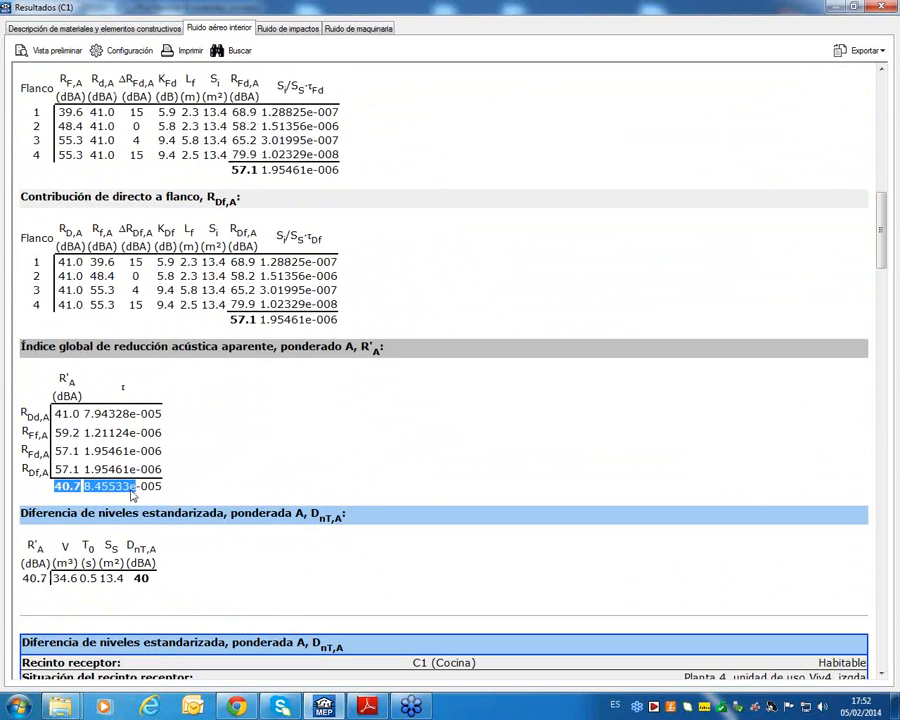
left_click(68, 487)
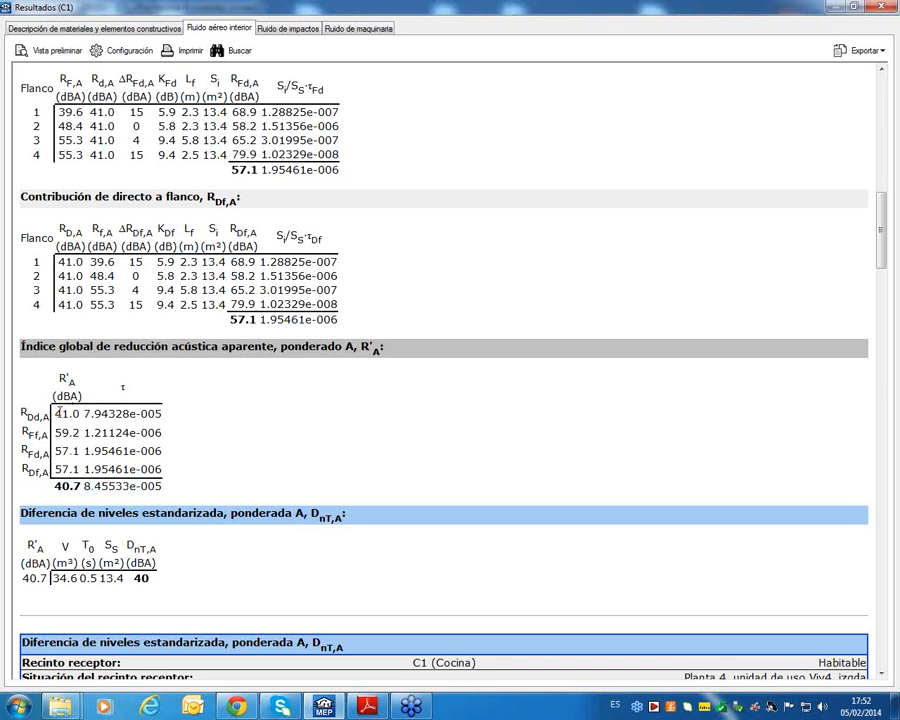
left_click_drag(54, 413, 76, 414)
scroll(76, 420, "up", 6)
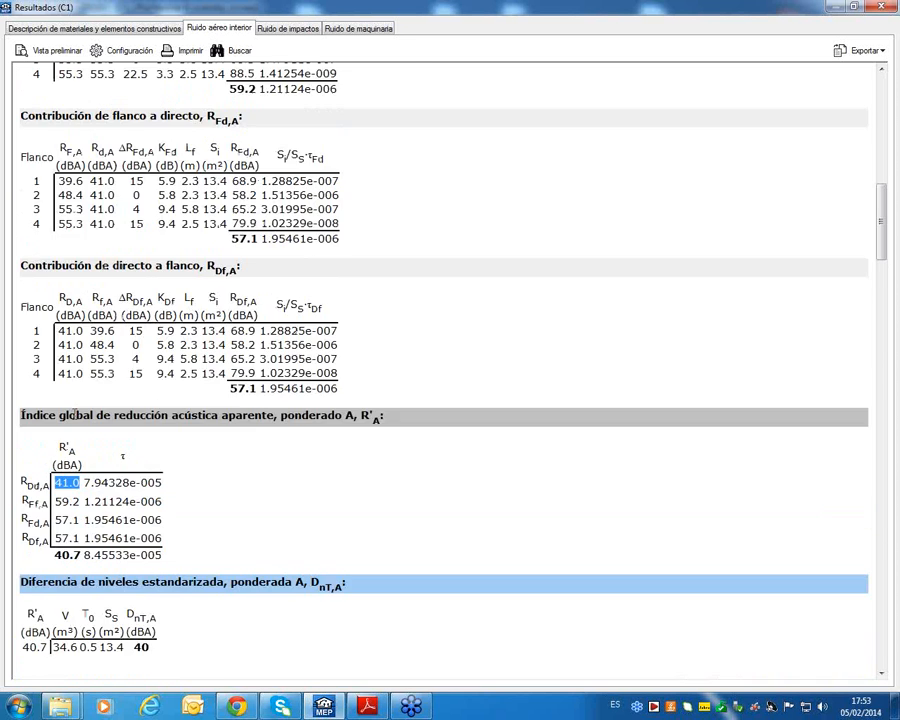
left_click_drag(325, 240, 352, 242)
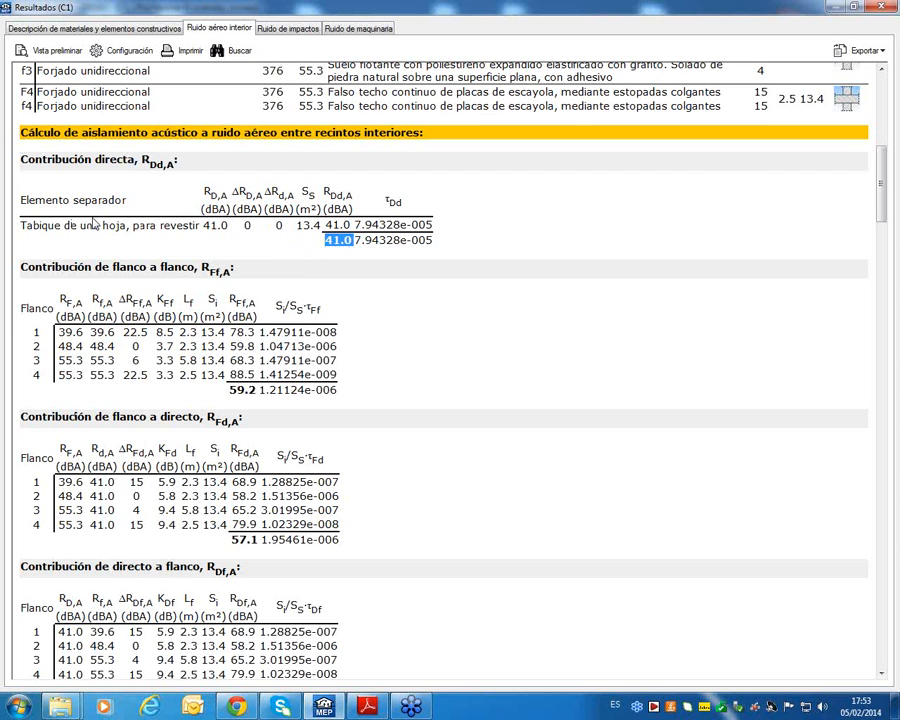
scroll(263, 234, "up", 3)
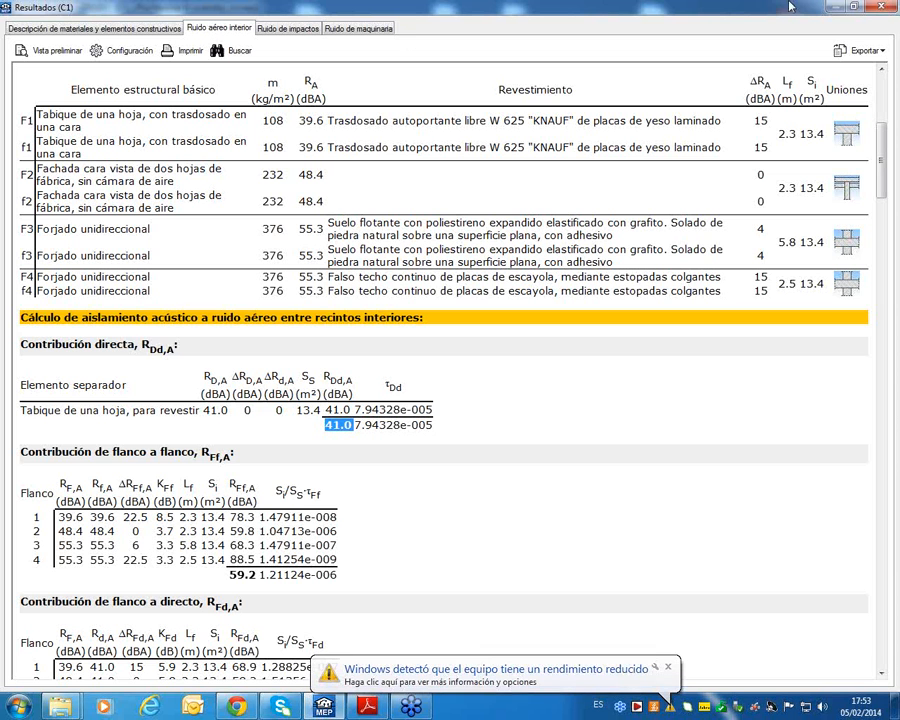
left_click(878, 8)
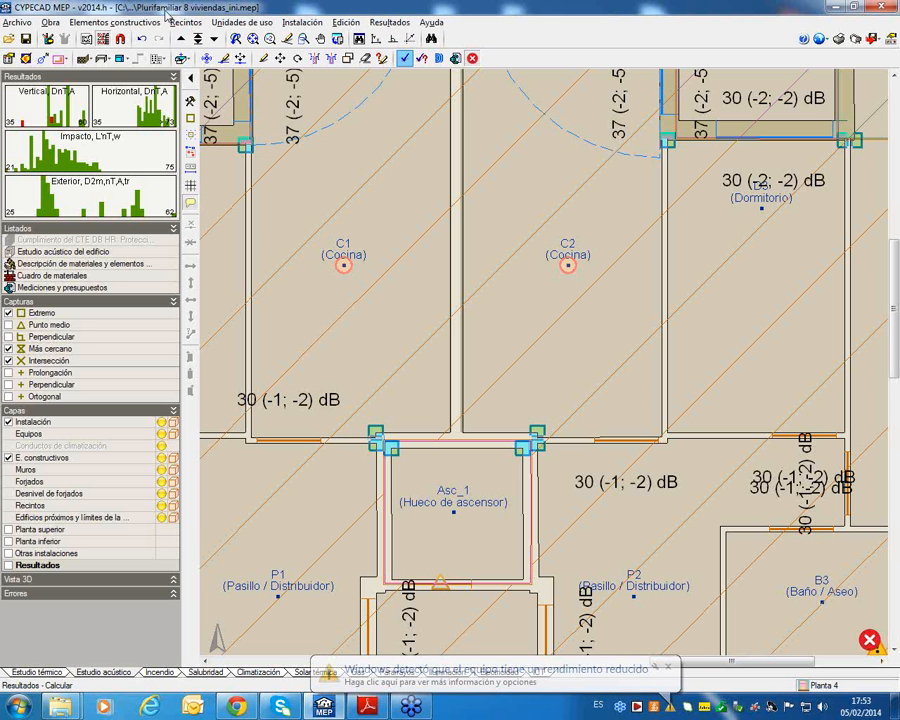
Edit the partition between kitchens C1 and C2 and choose Tipo 3: Tabique de una hoja con trasdosado en ambas caras
left_click(115, 22)
mouse_move(165, 40)
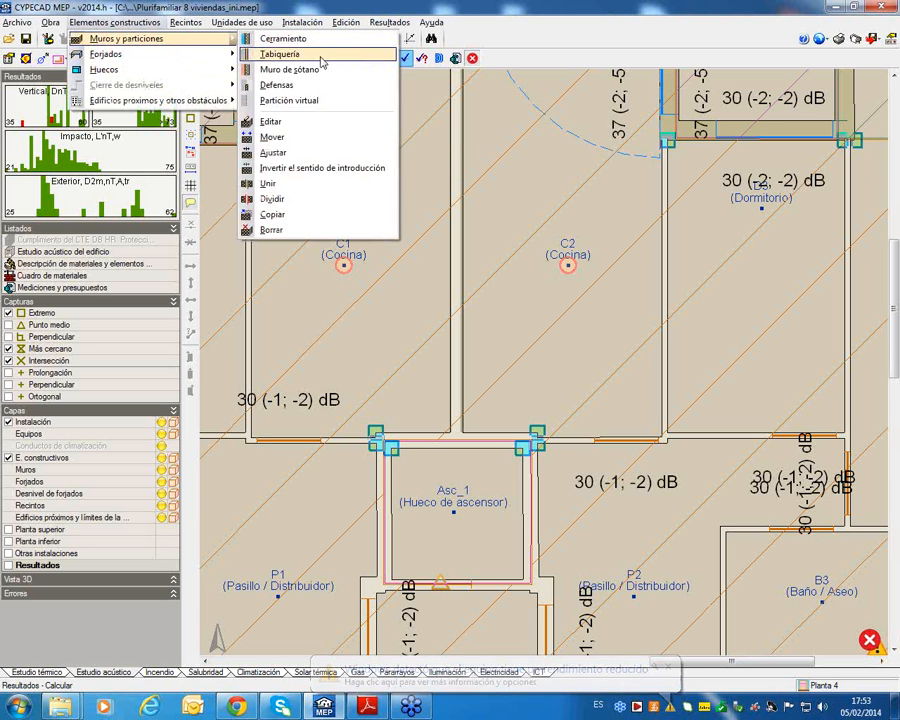
left_click(300, 121)
left_click(462, 152)
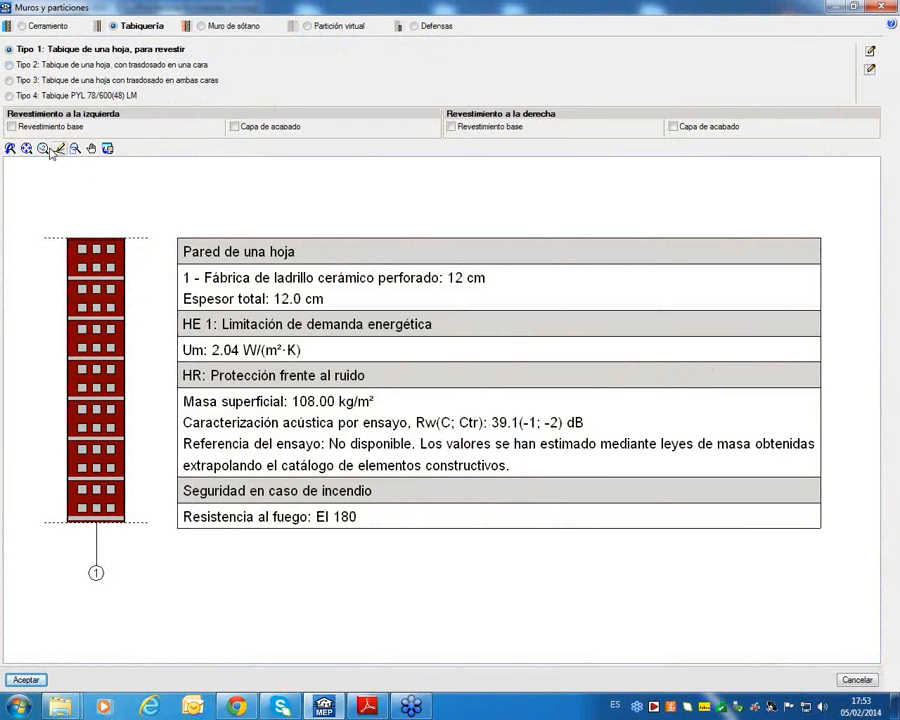
left_click(193, 80)
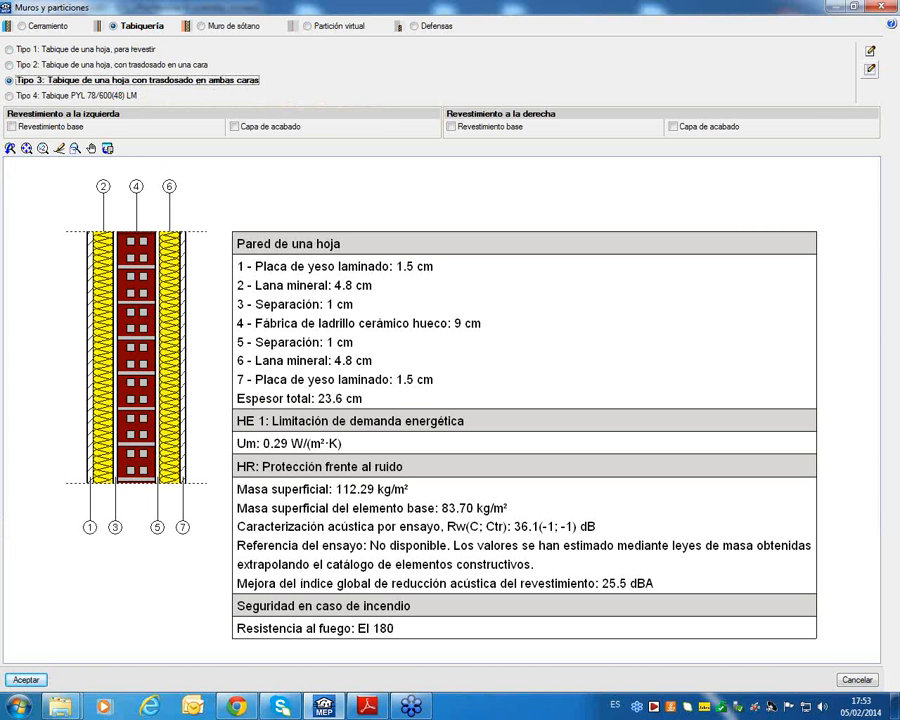
Review the Tipo 3 partition definition, covering its main leaf, both side linings and the insulation between studs
left_click(869, 52)
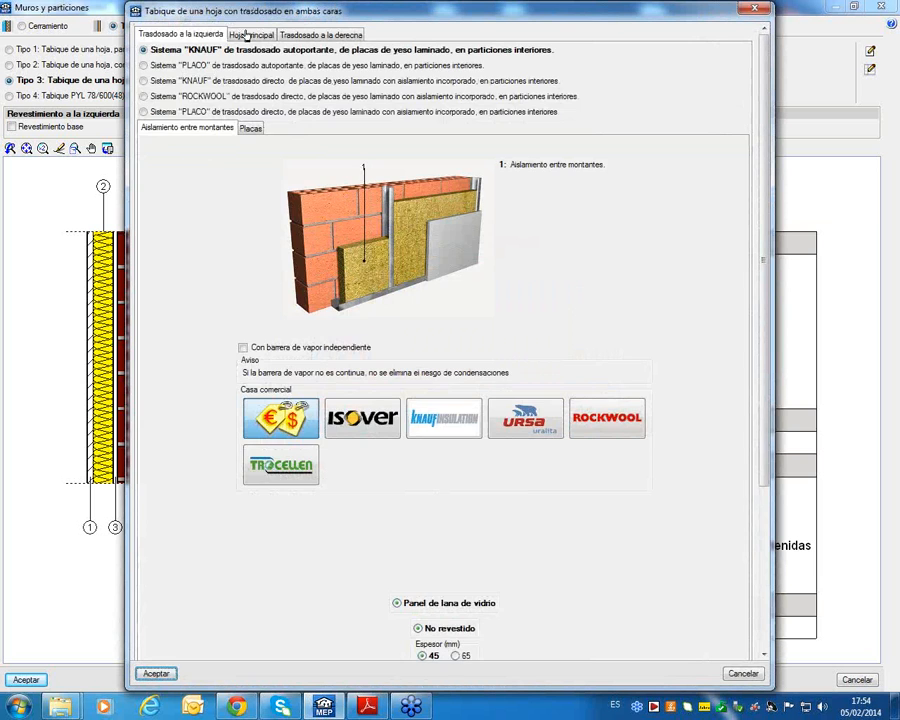
left_click(250, 34)
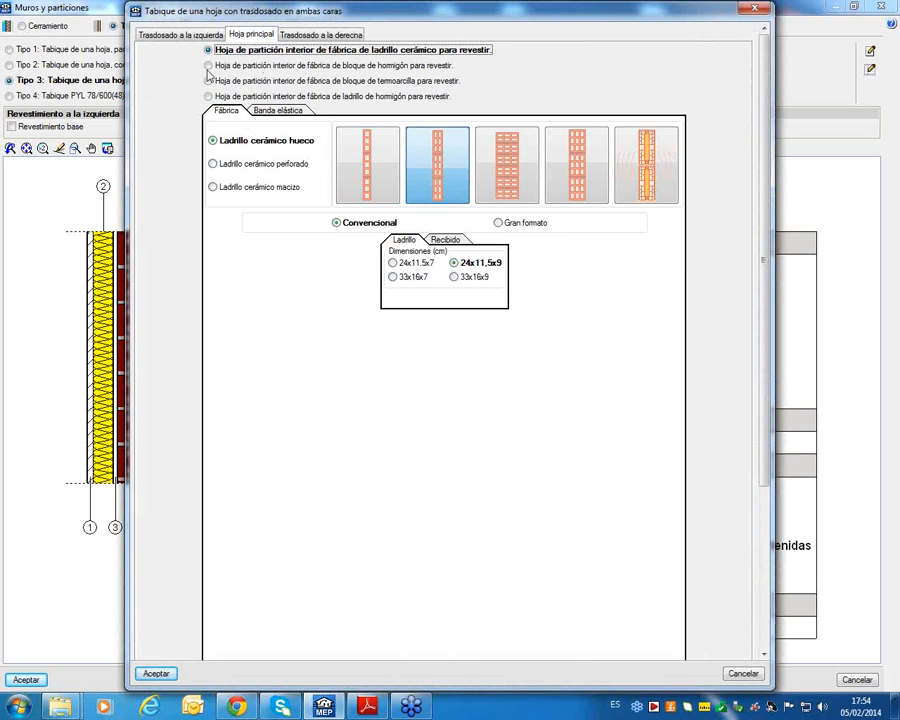
left_click(143, 31)
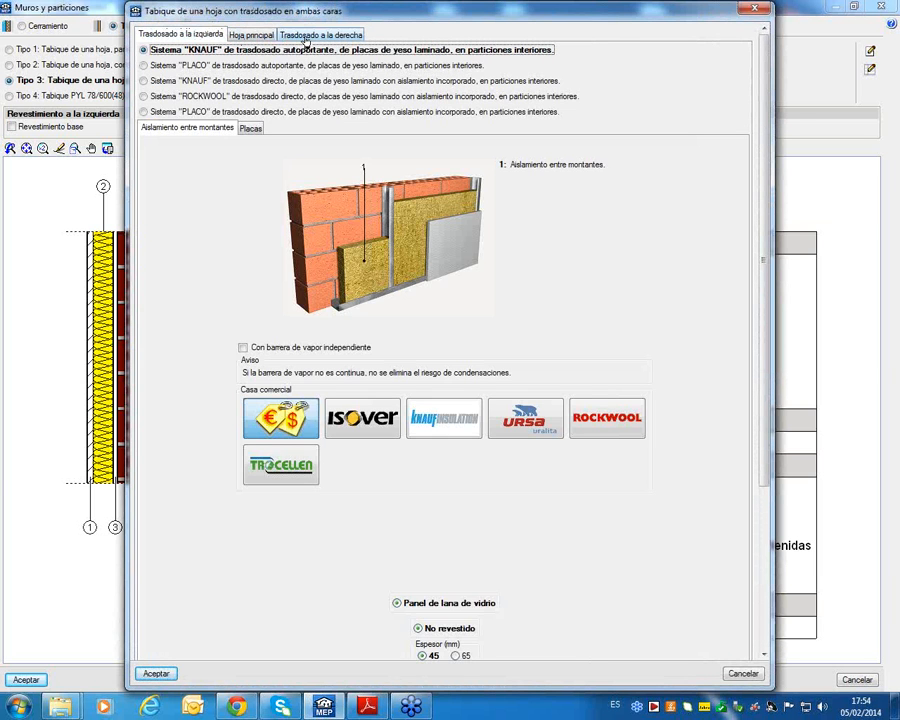
left_click(306, 36)
left_click(186, 36)
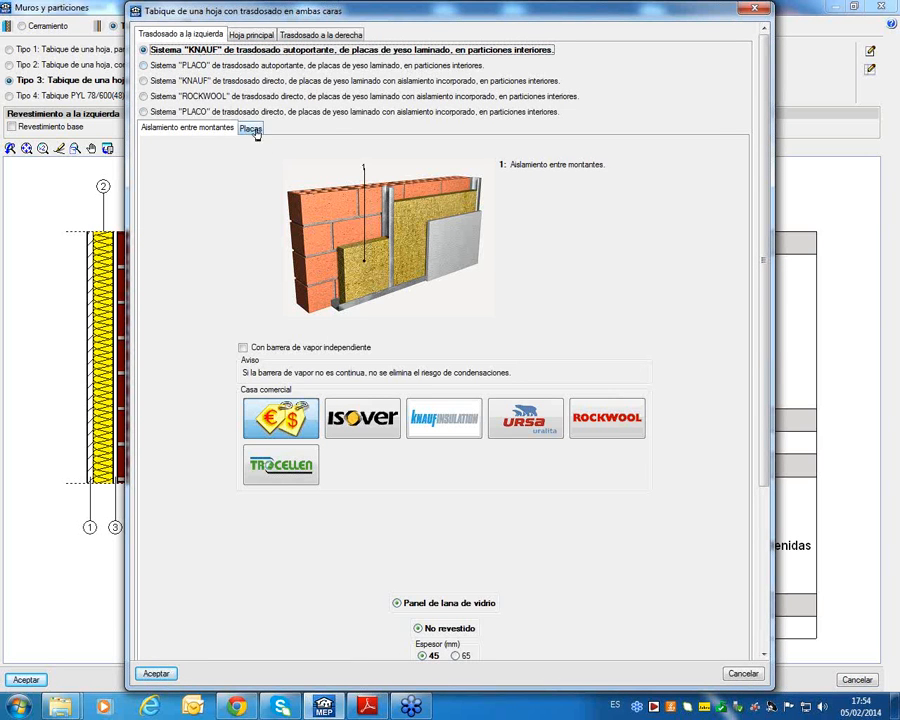
scroll(301, 398, "down", 3)
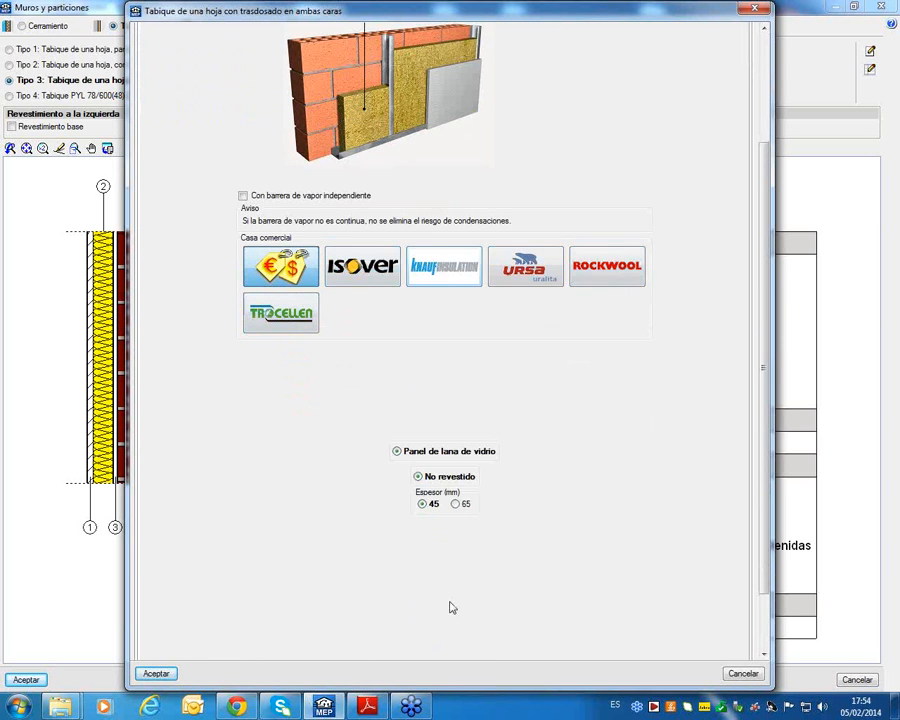
scroll(353, 518, "up", 3)
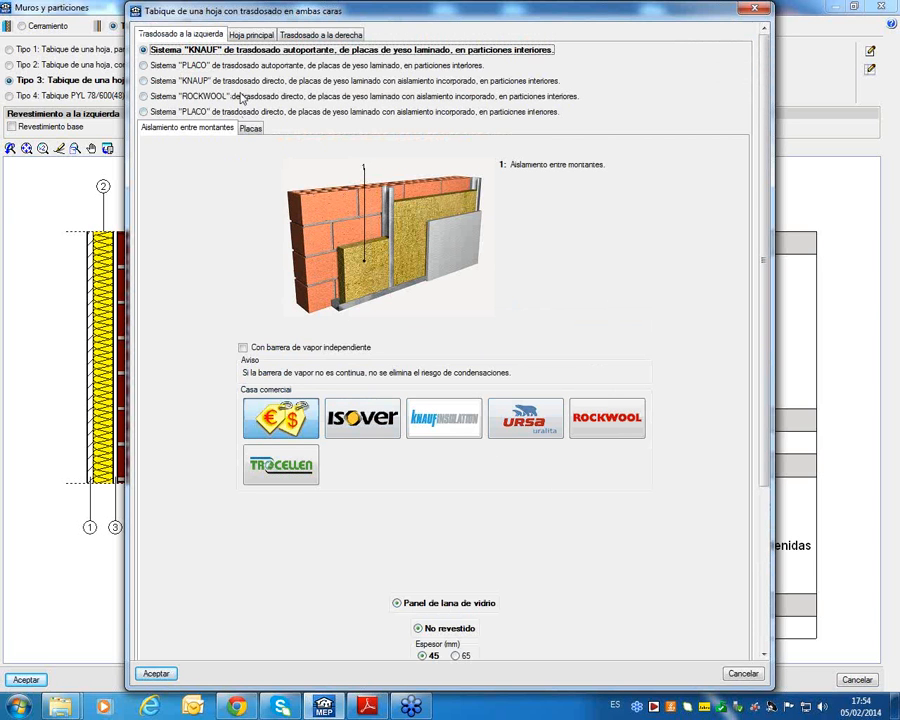
left_click(156, 674)
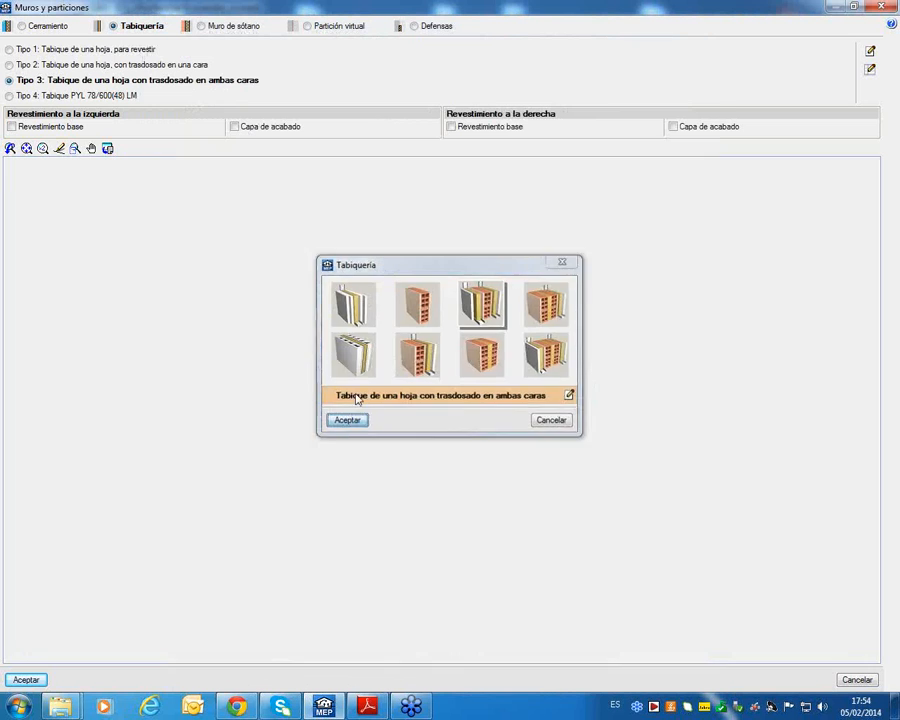
left_click(347, 420)
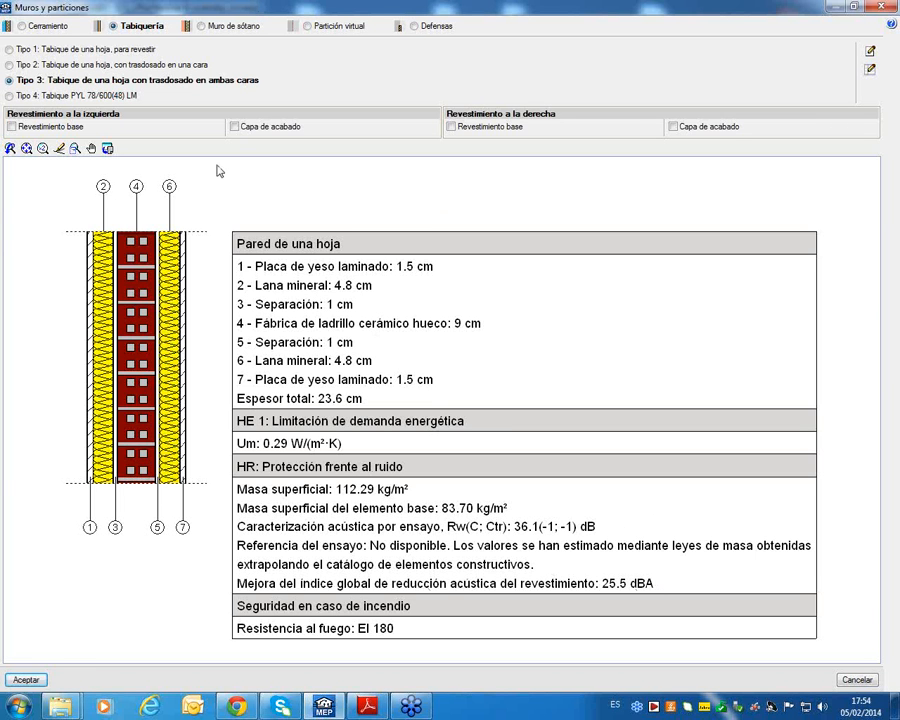
Apply the Tipo 3 partition to the wall between C1 and C2 and recalculate the acoustic study
left_click(28, 683)
left_click(456, 338)
scroll(458, 240, "up", 3)
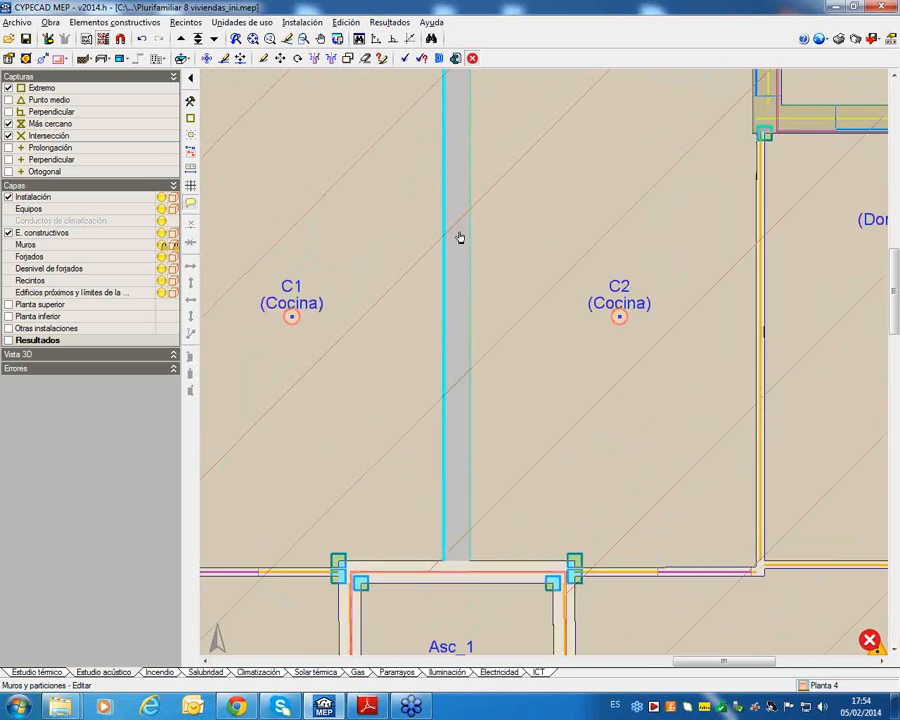
scroll(460, 236, "down", 5)
scroll(458, 245, "up", 1)
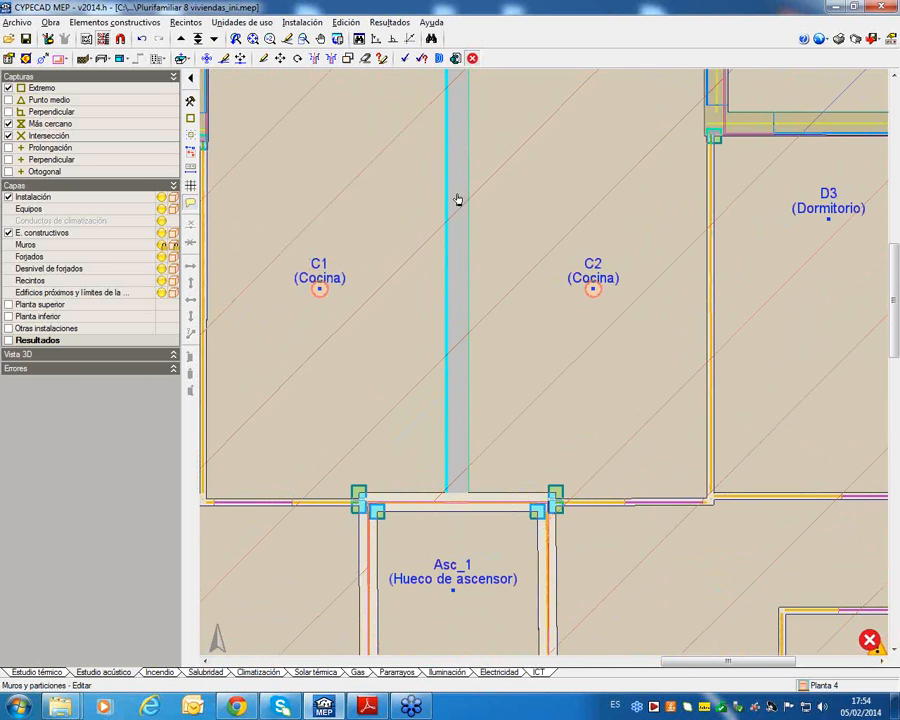
left_click(405, 58)
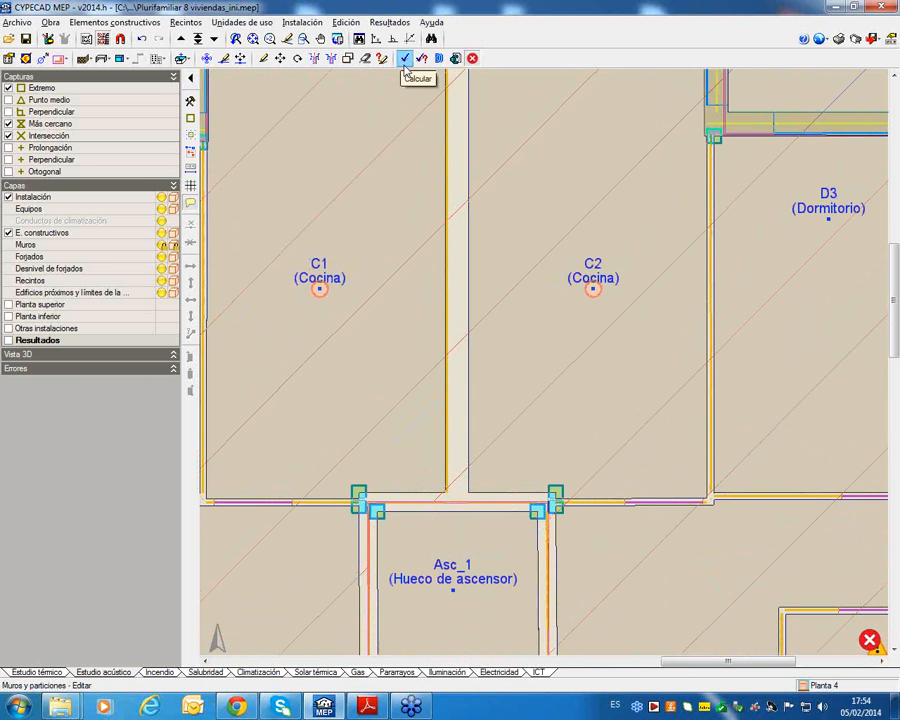
left_click(405, 62)
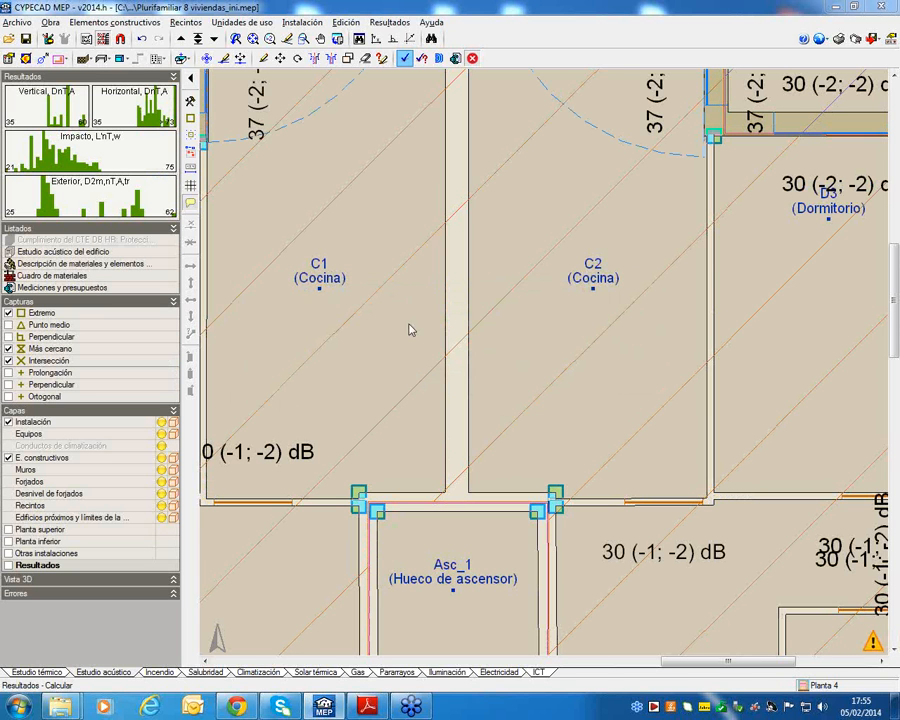
Open C1's detailed results and check the separating partition's RA and lining improvement values in the interior airborne noise check against C2
left_click(321, 290)
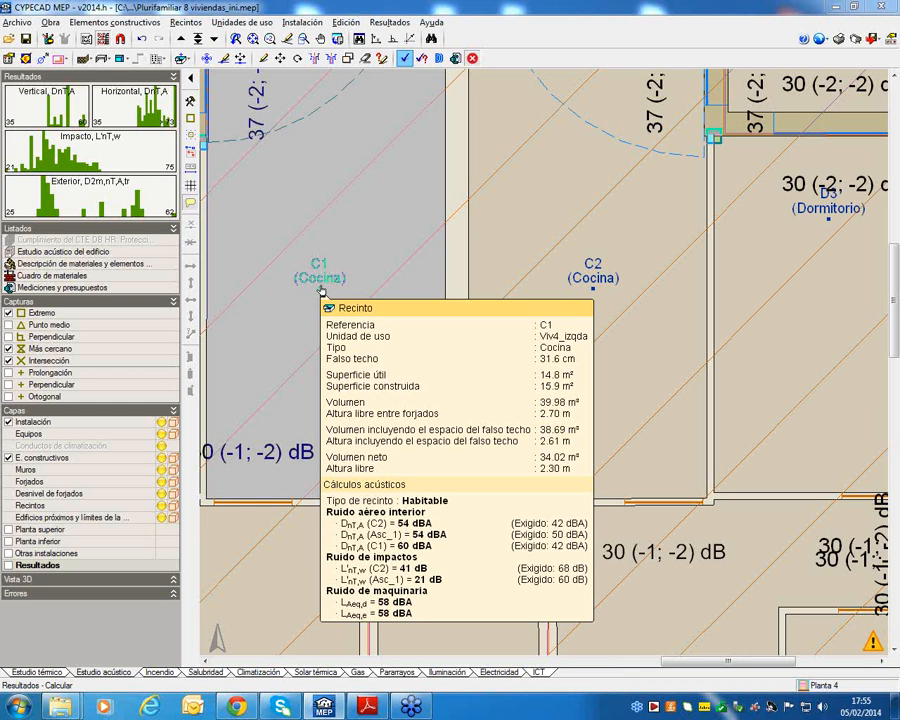
left_click(321, 289)
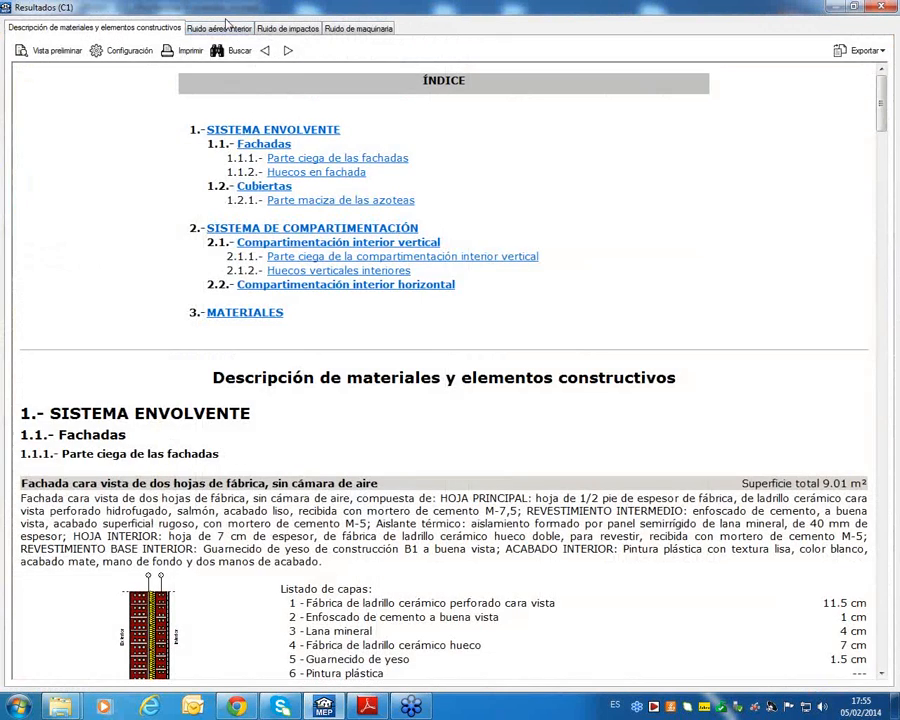
left_click(218, 28)
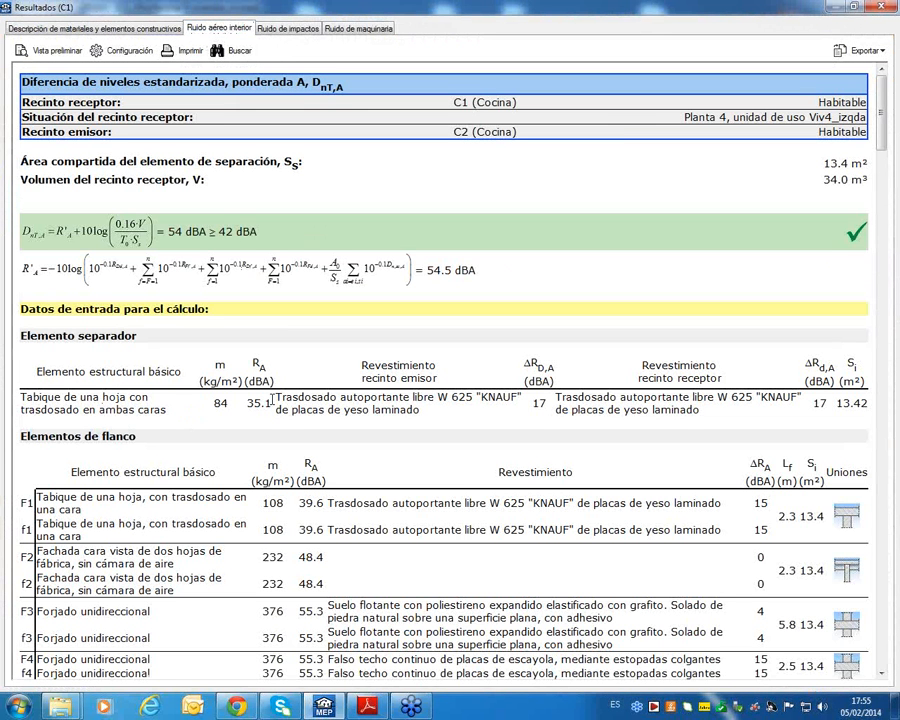
left_click_drag(246, 403, 267, 409)
left_click_drag(532, 403, 758, 419)
double_click(822, 404)
Examine the partition's direct contribution, flanking contributions and global apparent sound reduction index between C1 and C2
scroll(686, 386, "down", 9)
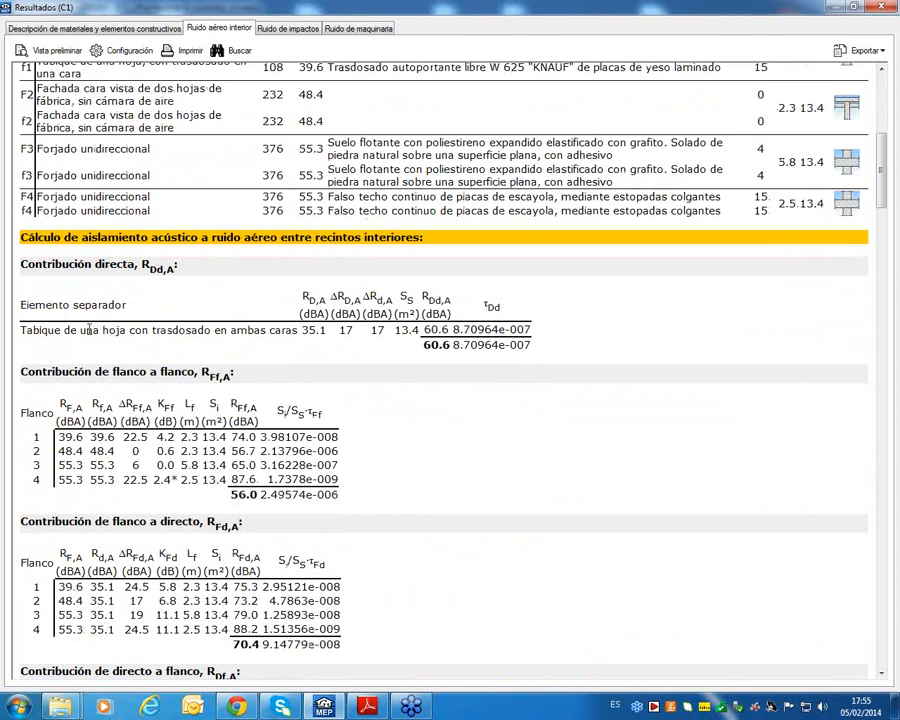
left_click_drag(80, 330, 488, 344)
left_click(437, 344)
double_click(440, 344)
scroll(432, 346, "down", 7)
scroll(433, 348, "down", 3)
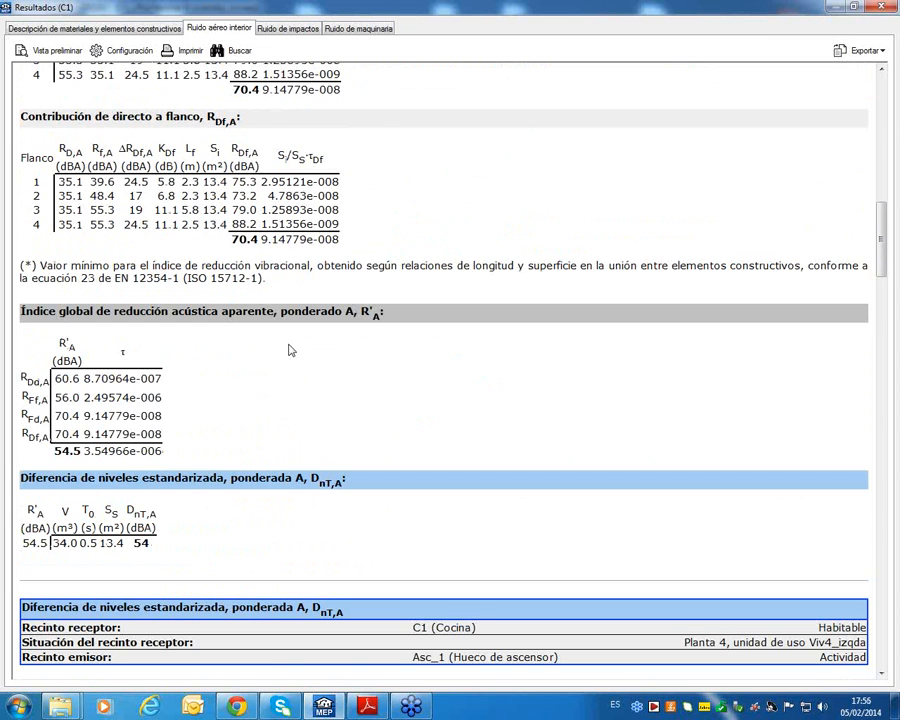
Review C1's interior airborne noise check against elevator shaft Asc_1 and close the results
scroll(288, 348, "down", 7)
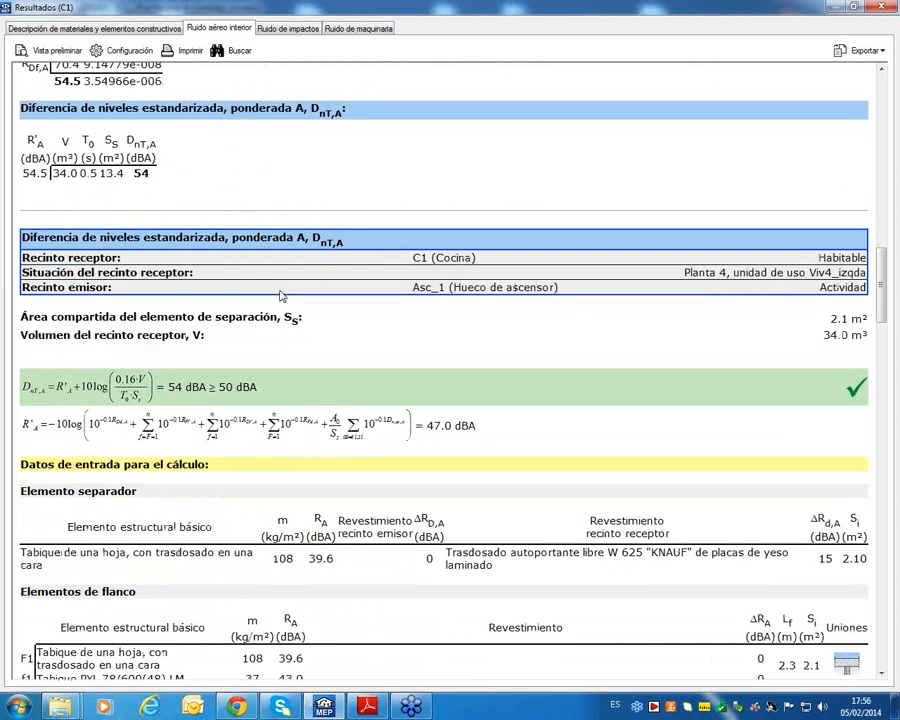
scroll(378, 325, "down", 2)
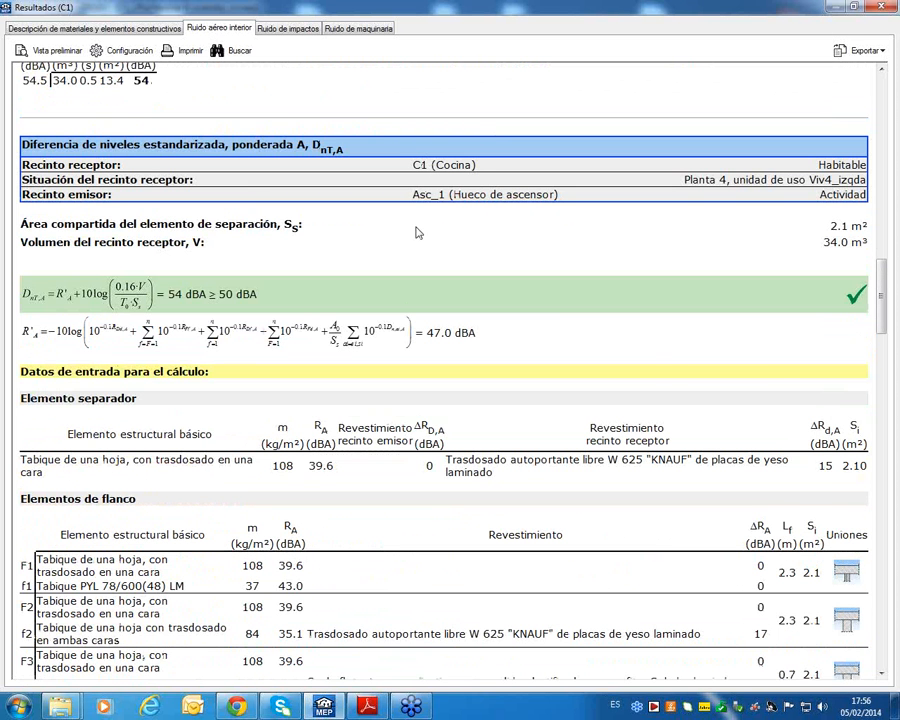
scroll(418, 233, "down", 4)
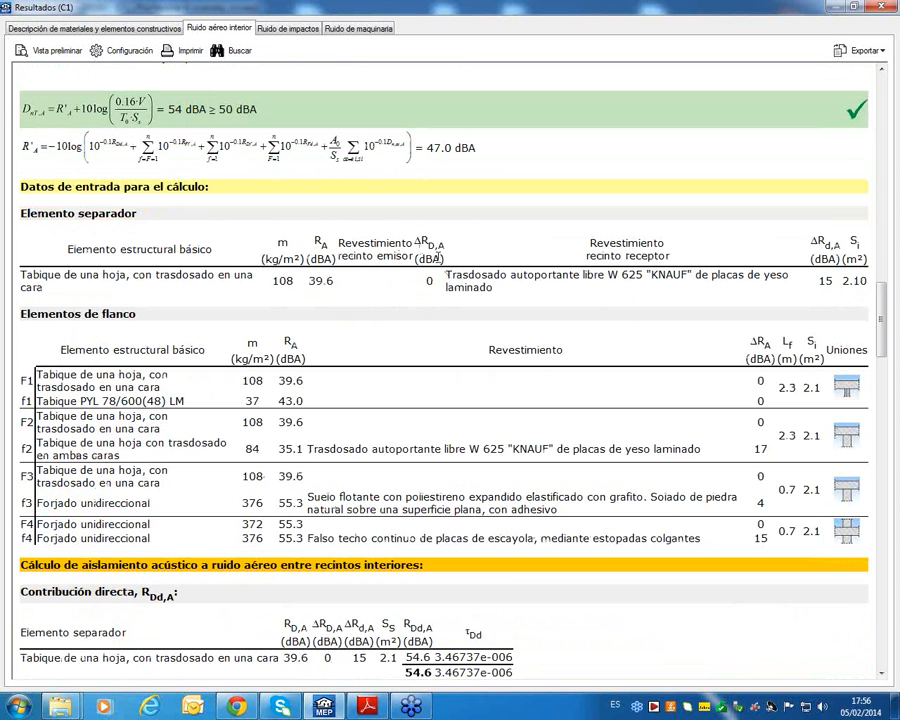
left_click(884, 7)
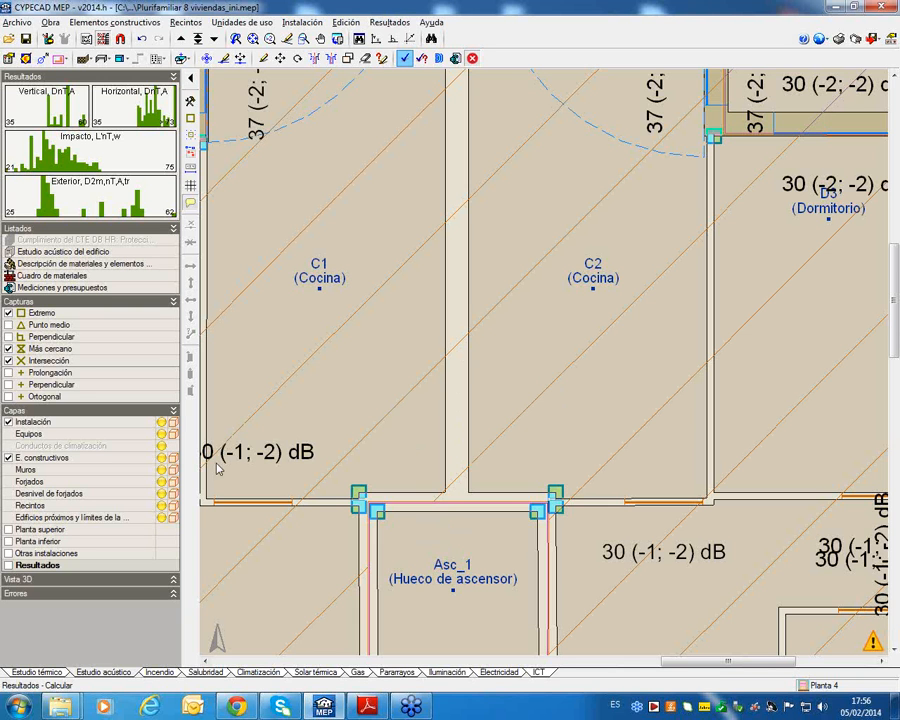
Inspect the Planta 4 plan for remaining error marks around elevator shaft Asc_1 and kitchens C1 and C2
scroll(405, 459, "up", 2)
scroll(407, 461, "down", 6)
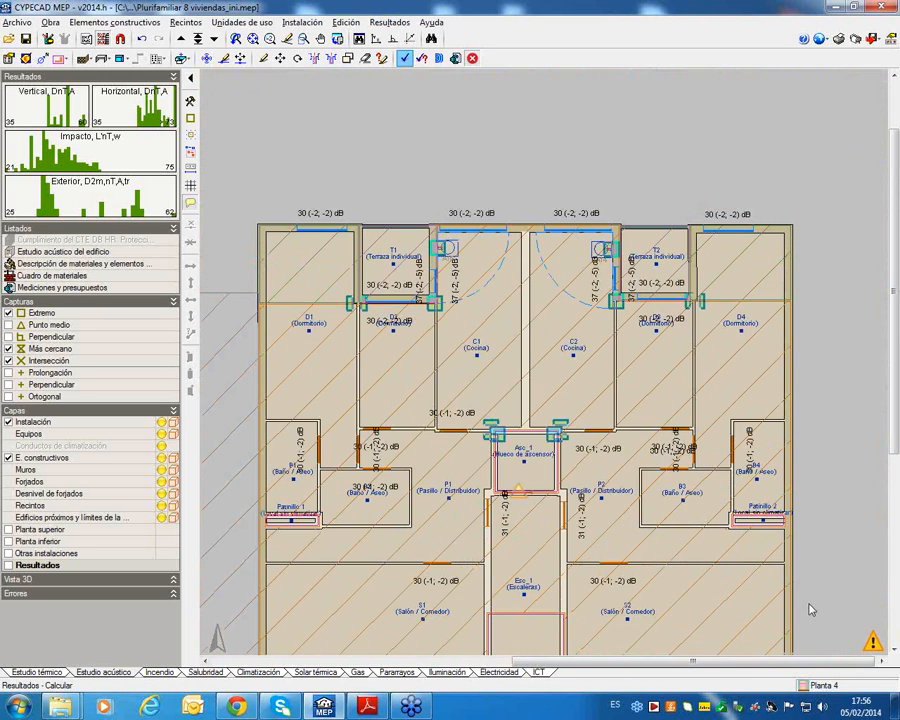
mouse_move(876, 643)
scroll(500, 475, "up", 3)
scroll(281, 8, "down", 2)
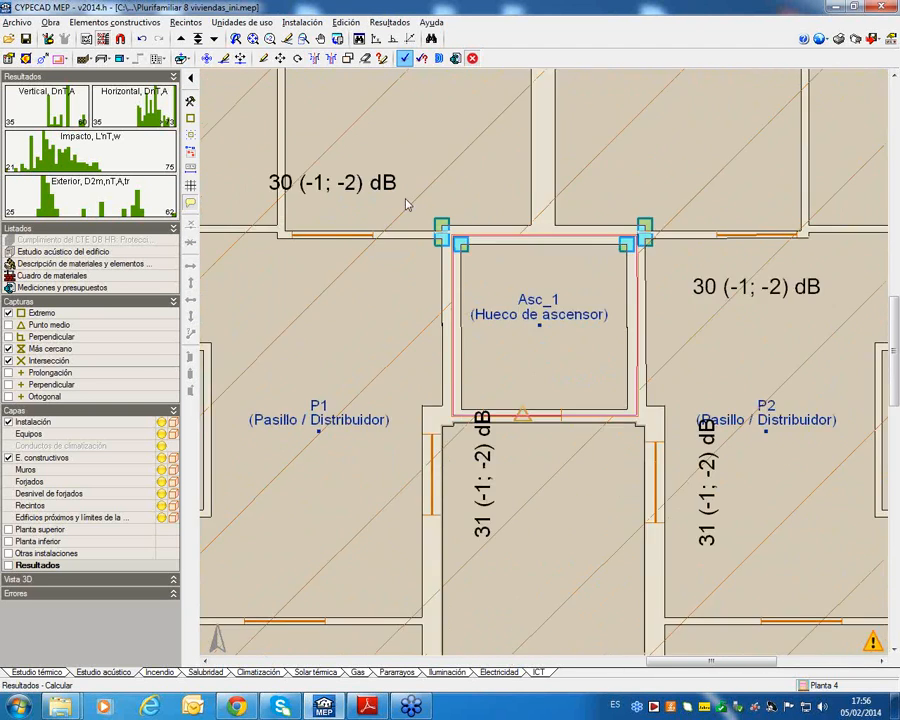
middle_click_drag(404, 199, 445, 453)
scroll(411, 297, "up", 2)
scroll(411, 299, "down", 1)
scroll(466, 316, "down", 1)
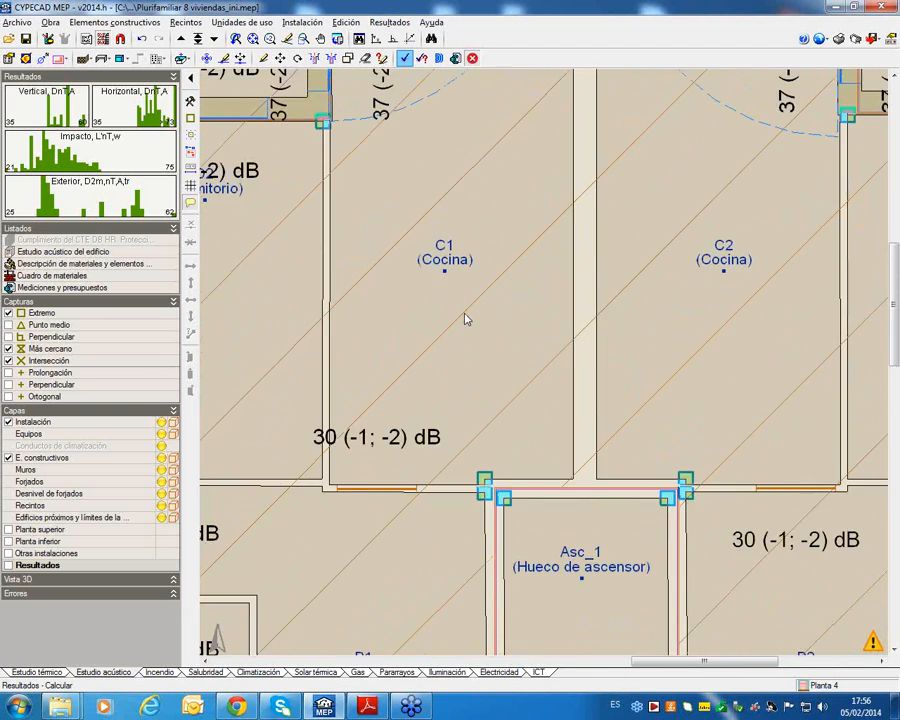
Check the junction warning at the corner of elevator shaft Asc_1 beside kitchen C1 on the Planta 4 plan
scroll(428, 237, "down", 1)
scroll(416, 193, "up", 1)
scroll(416, 193, "down", 1)
scroll(462, 358, "down", 1)
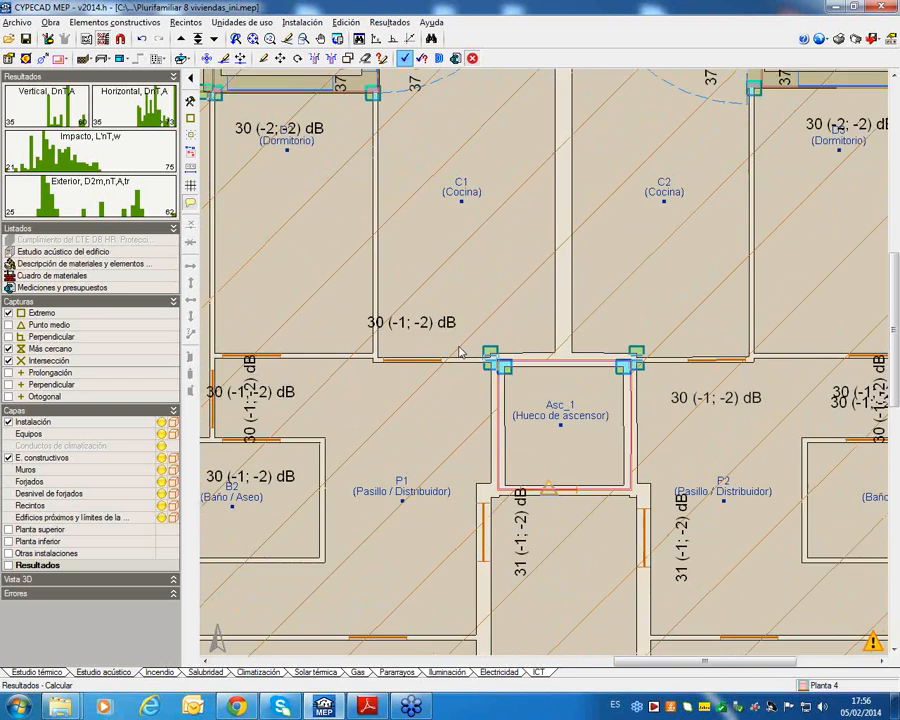
mouse_move(492, 357)
scroll(492, 357, "up", 2)
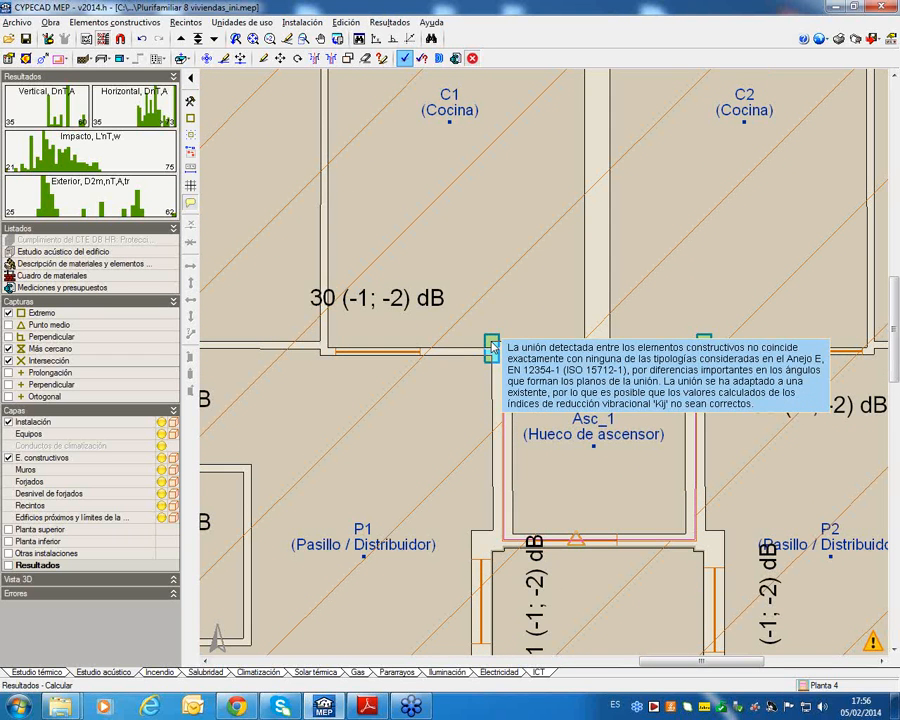
Display the indirect acoustic transmissions and examine the flank results along the partition between kitchens C1 and C2
left_click(389, 22)
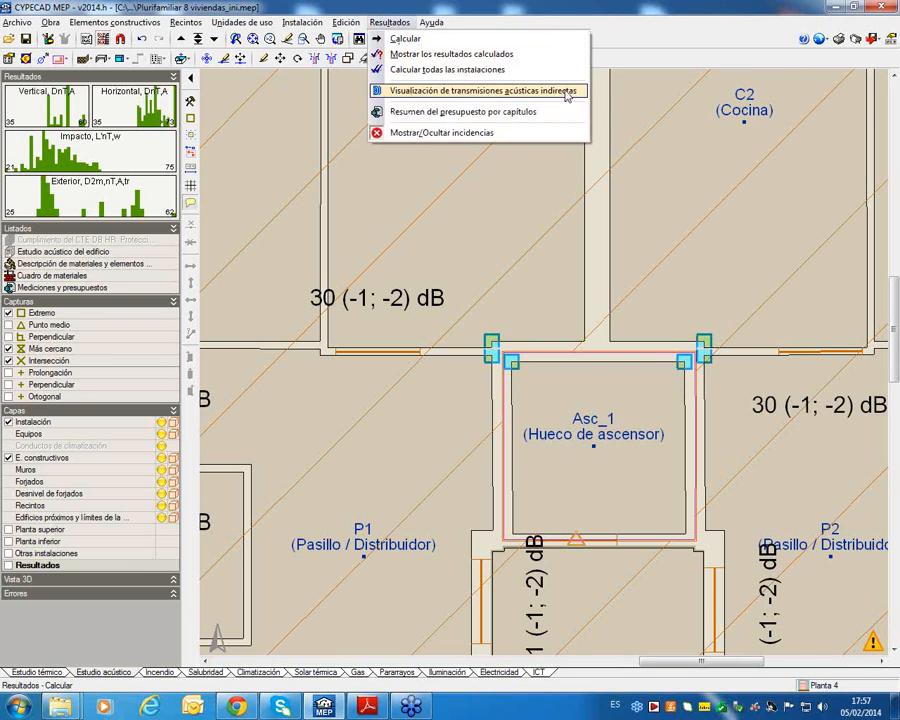
left_click(406, 91)
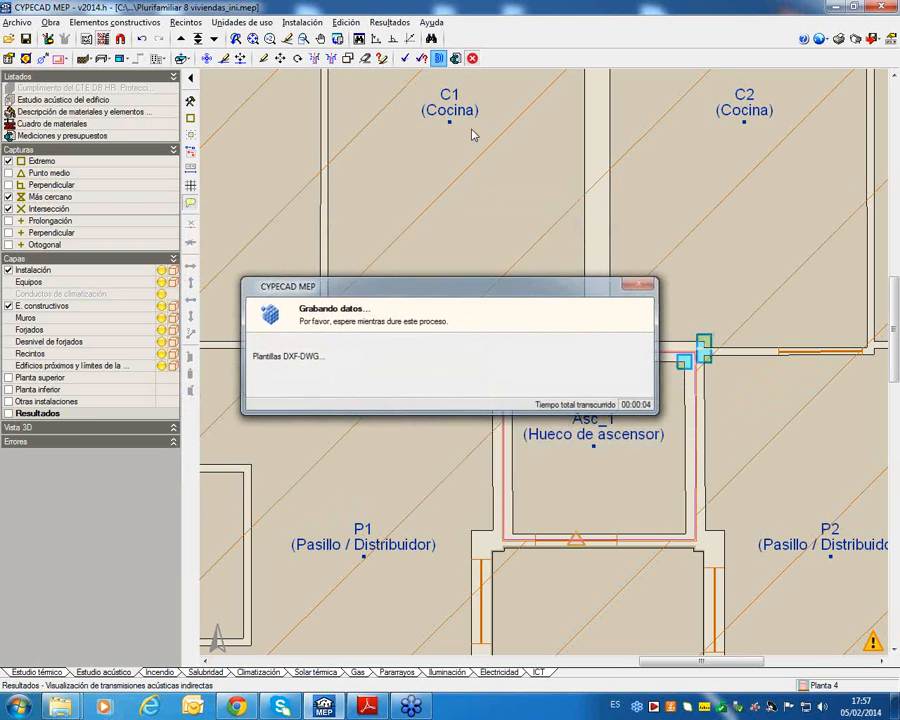
middle_click_drag(532, 225, 488, 366)
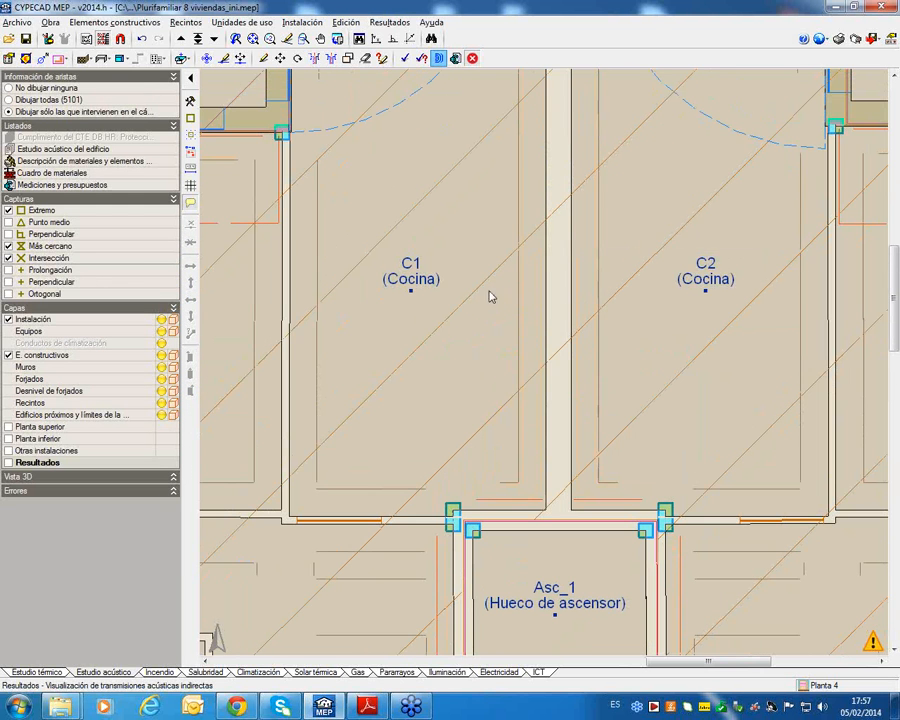
mouse_move(510, 299)
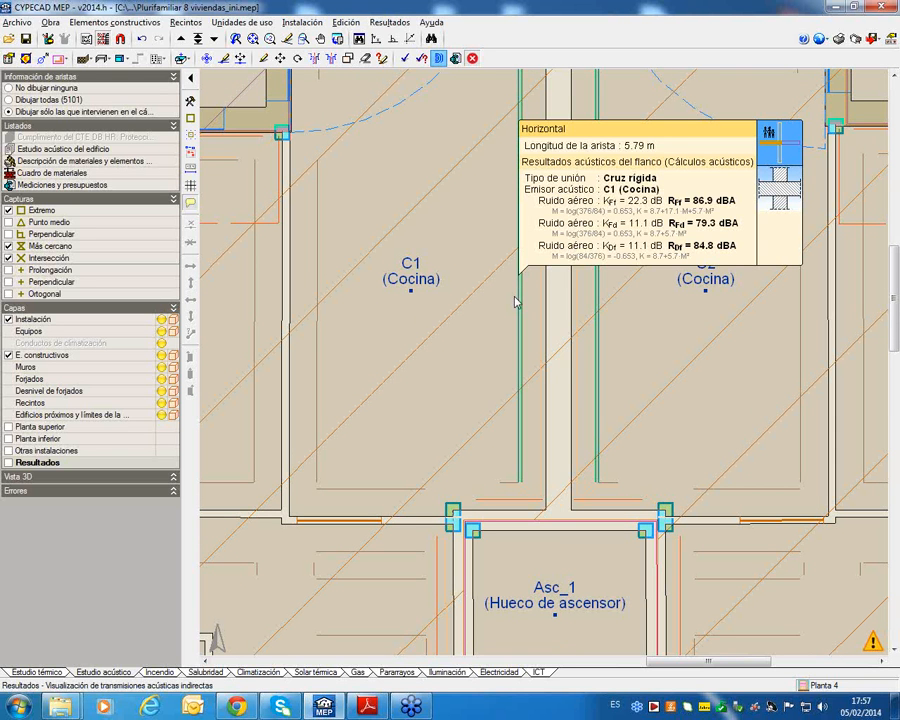
mouse_move(543, 305)
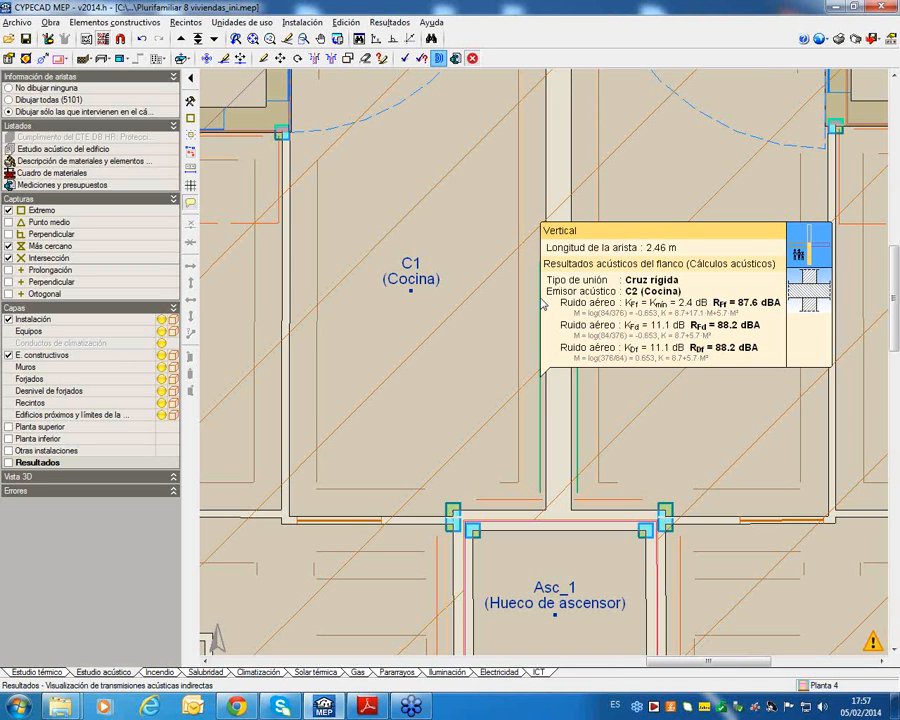
Examine the flank results where the kitchen partition meets the elevator shaft wall and along its C2 side
scroll(530, 279, "up", 4)
mouse_move(527, 362)
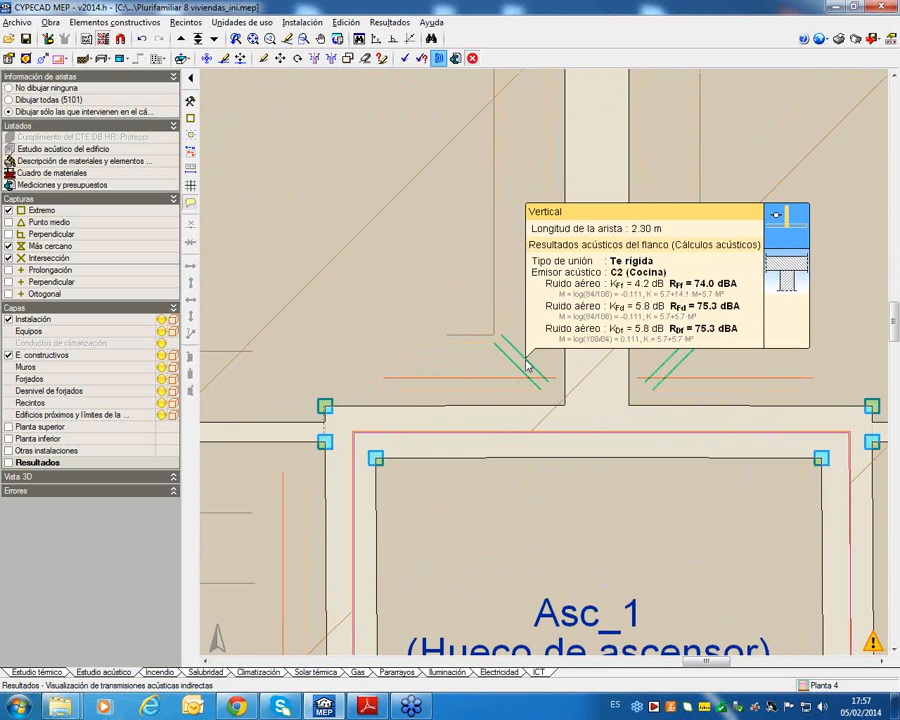
mouse_move(551, 345)
scroll(551, 344, "down", 13)
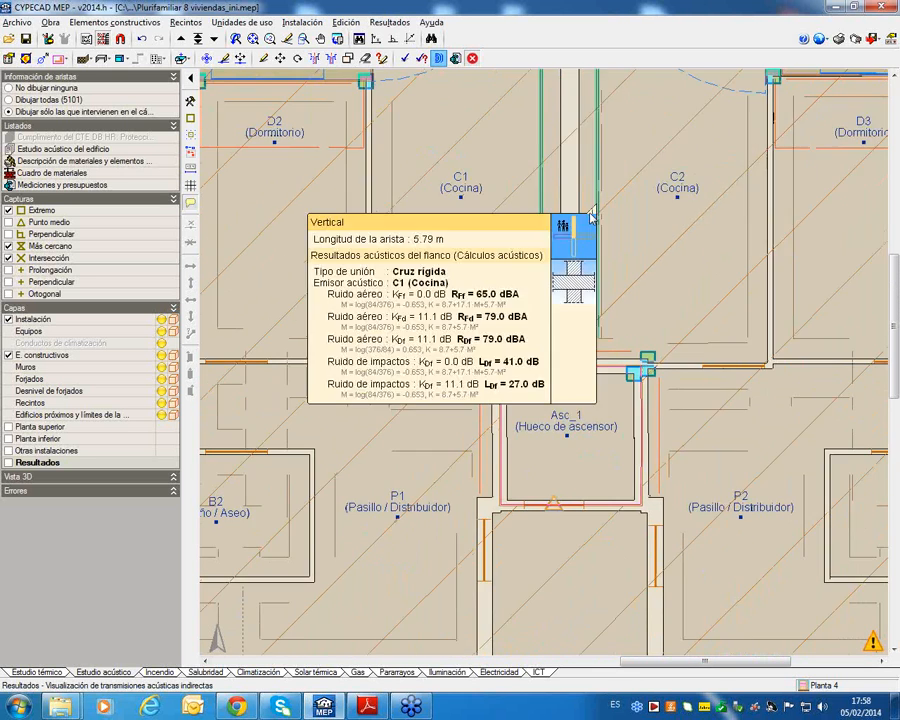
scroll(589, 217, "up", 3)
middle_click_drag(574, 235, 557, 354)
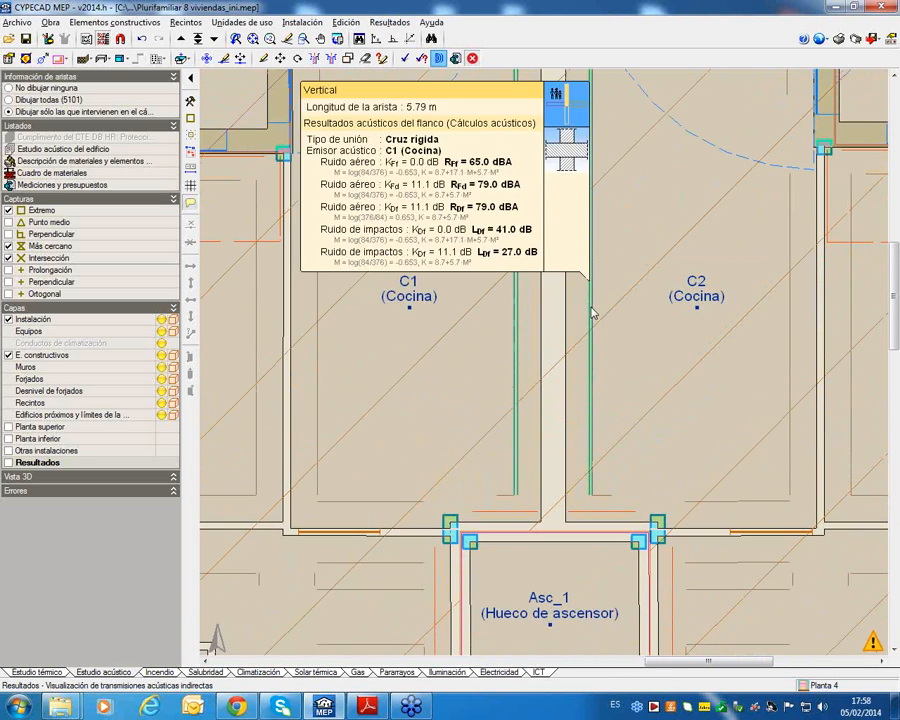
Examine the flank transmissions from elevator shaft Asc_1 into kitchens C2 and C1
mouse_move(586, 314)
scroll(586, 314, "down", 4)
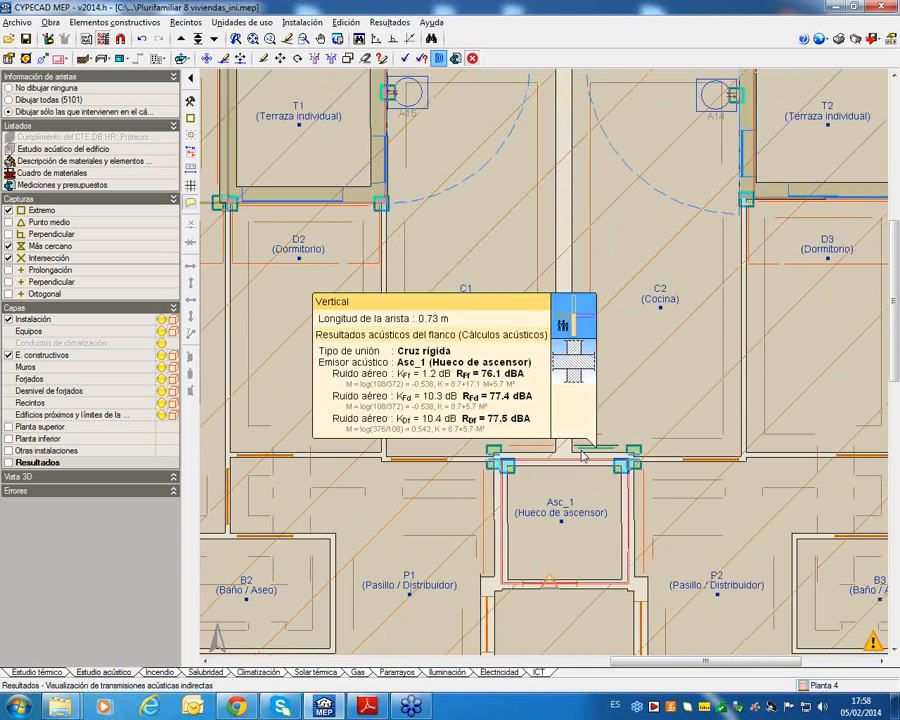
scroll(574, 440, "up", 5)
scroll(512, 368, "down", 5)
scroll(502, 436, "up", 3)
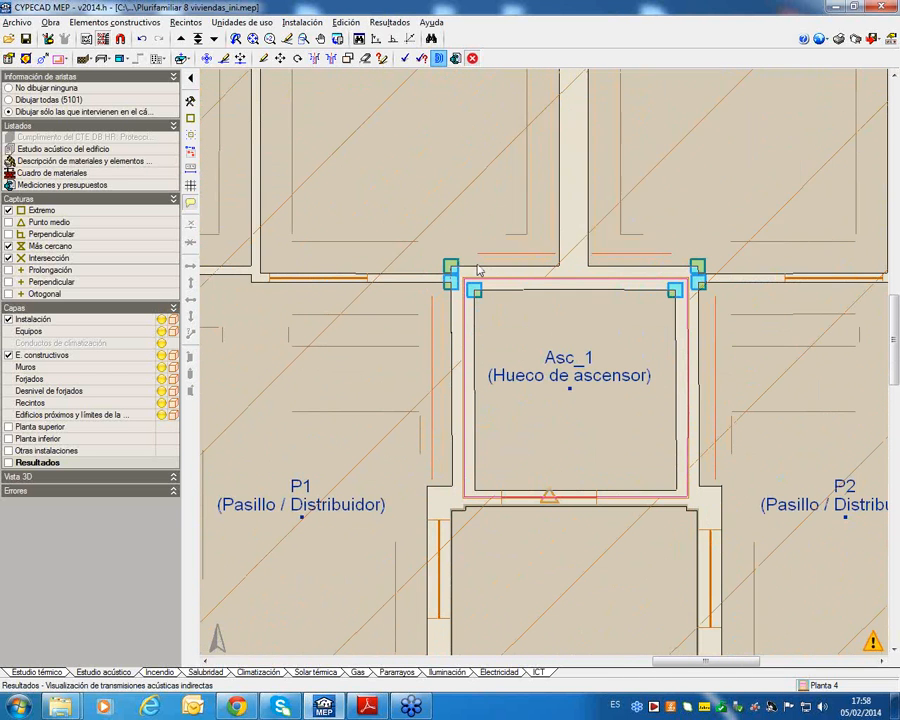
mouse_move(476, 262)
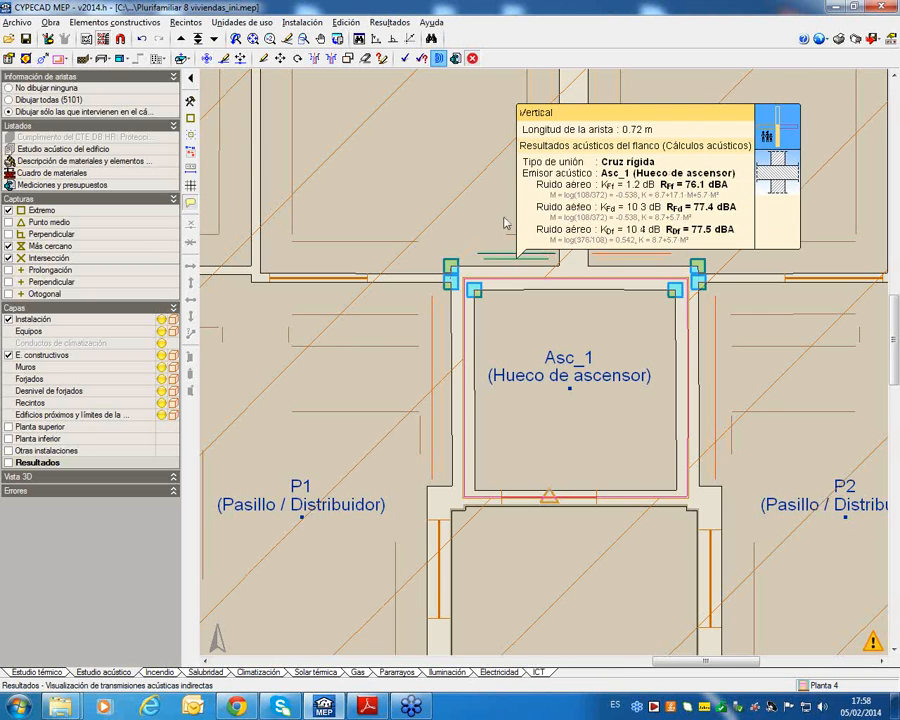
scroll(350, 150, "down", 5)
scroll(407, 273, "down", 3)
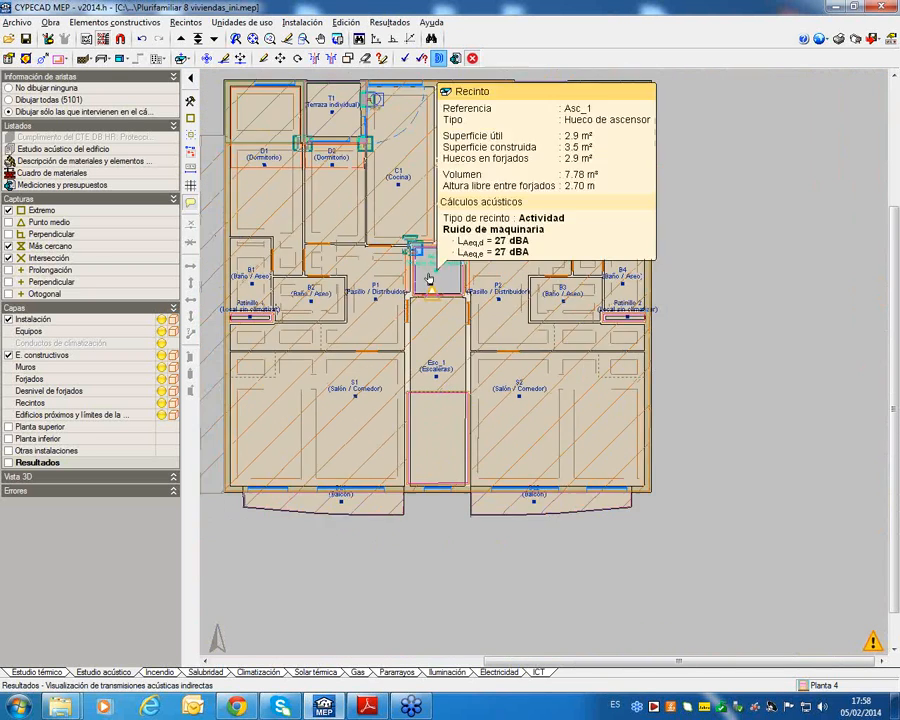
scroll(389, 180, "up", 4)
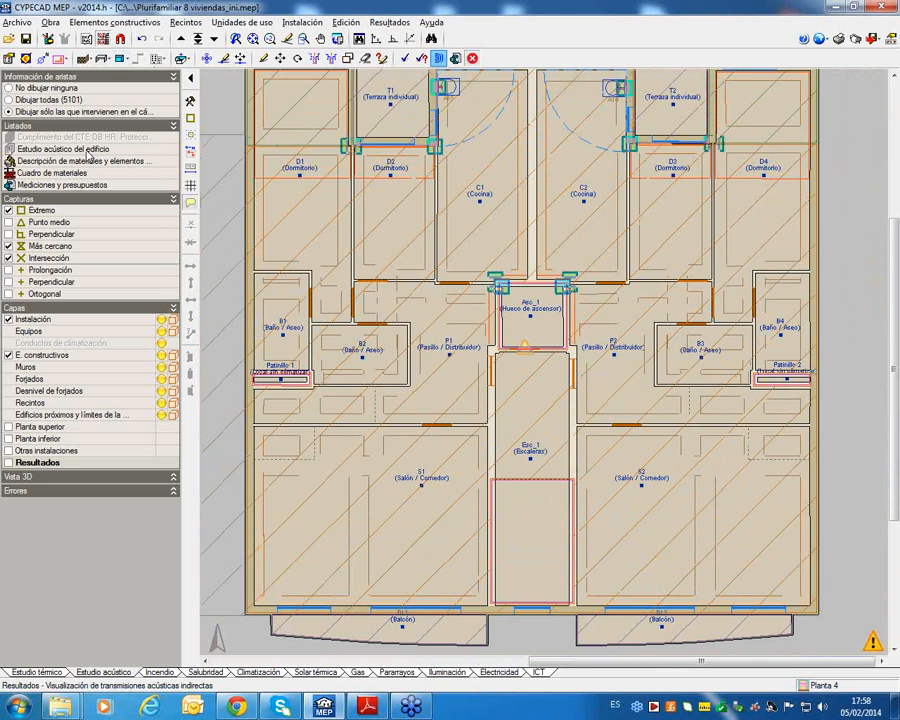
Generate the building's acoustic study report and skim its index and opening section
left_click(91, 151)
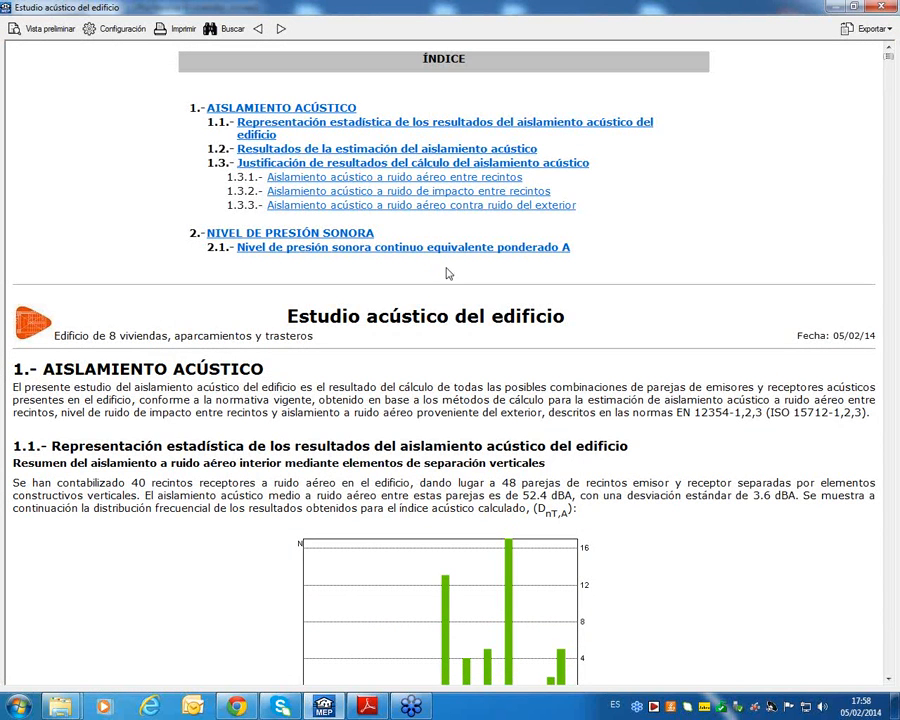
scroll(450, 268, "down", 10)
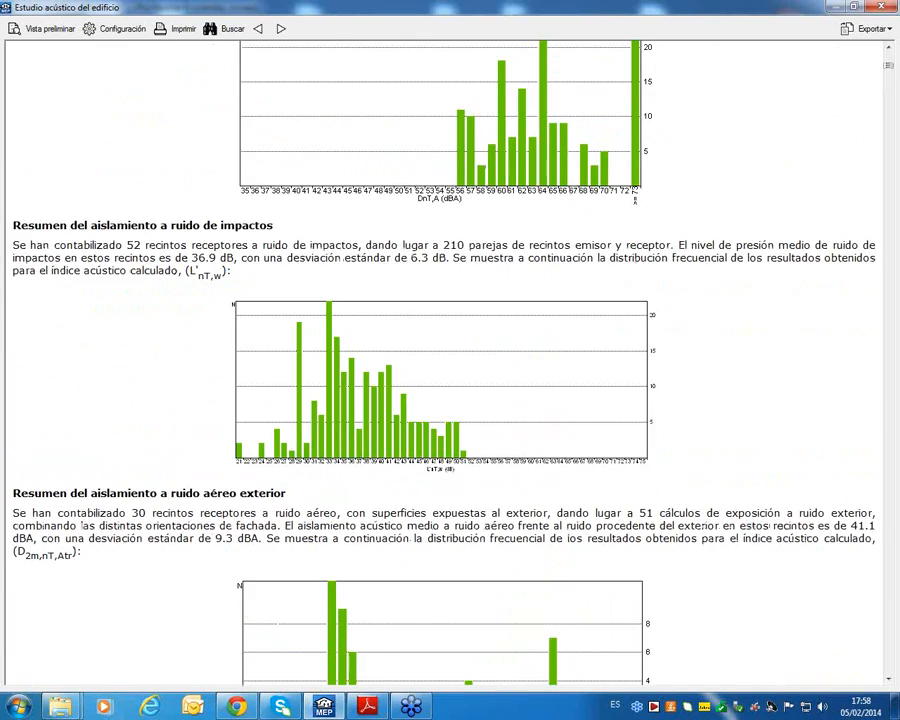
scroll(888, 64, "up", 3)
mouse_move(888, 64)
left_mouse_down()
mouse_move(890, 54)
mouse_move(889, 100)
mouse_move(889, 50)
left_mouse_up()
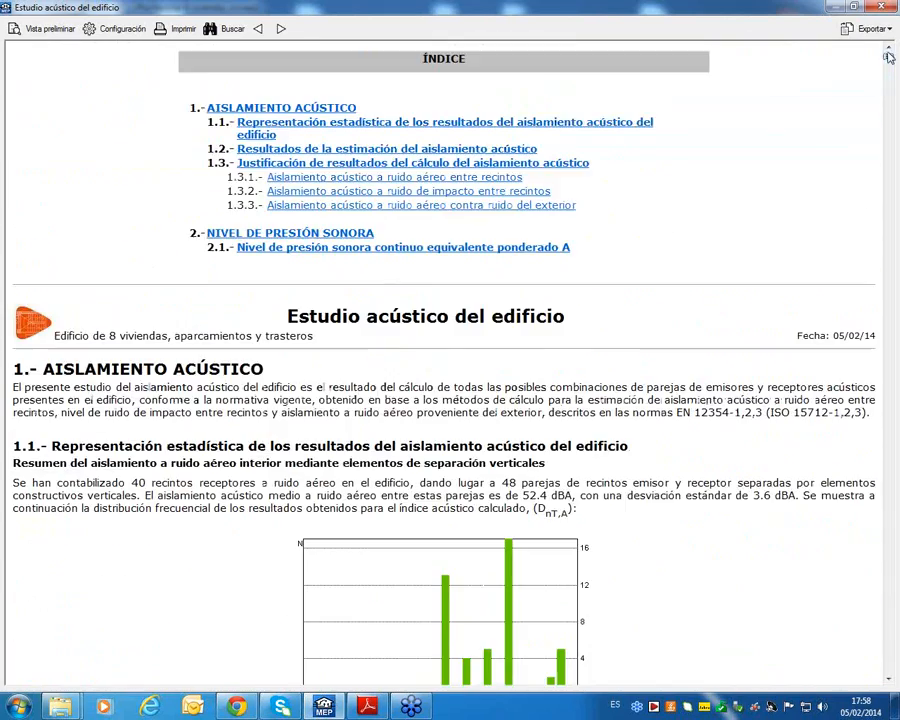
Review the report's statistical charts for interior airborne, impact and exterior noise insulation
scroll(580, 378, "down", 3)
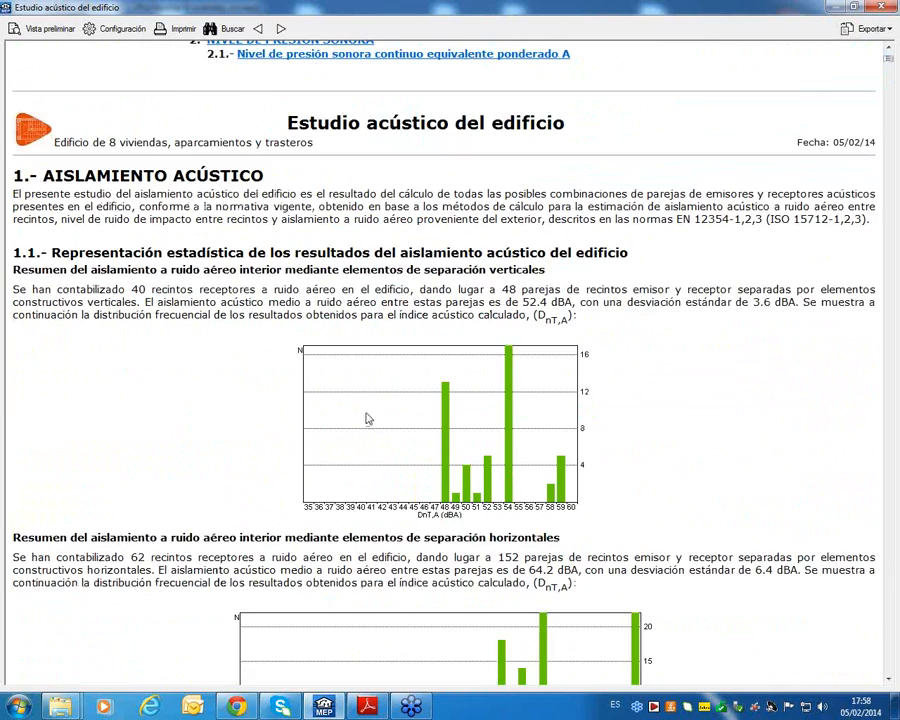
scroll(368, 418, "down", 4)
scroll(368, 416, "up", 2)
scroll(380, 388, "down", 1)
scroll(380, 390, "down", 7)
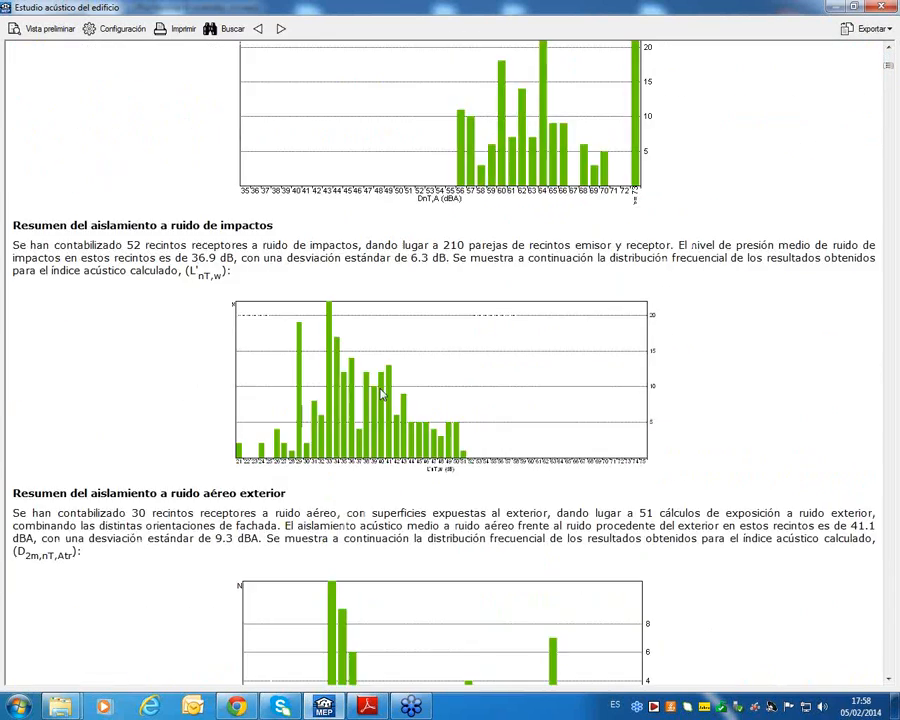
scroll(380, 392, "up", 6)
scroll(320, 396, "down", 3)
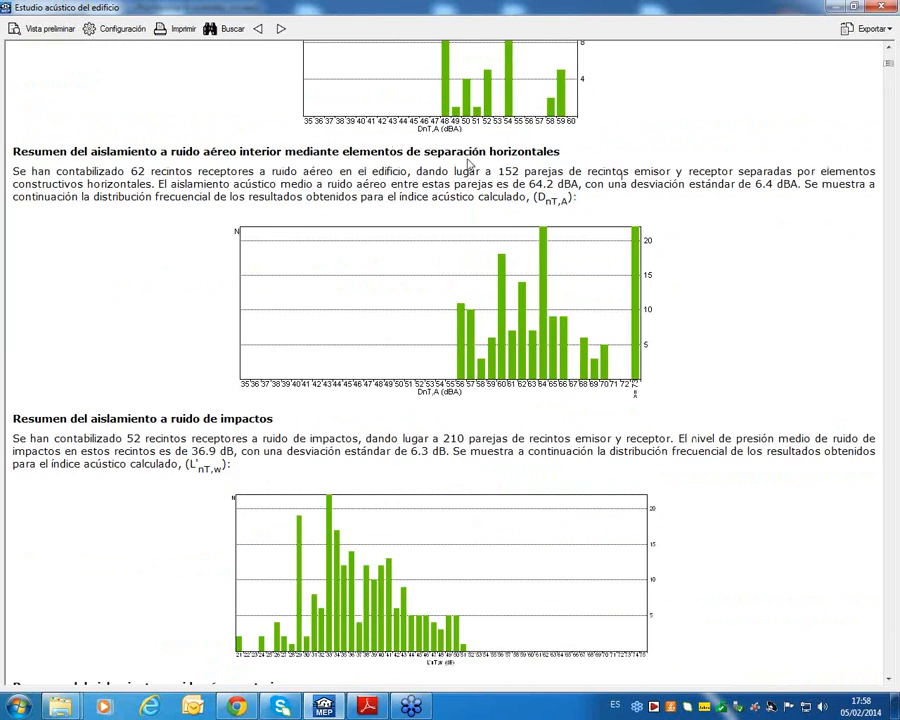
scroll(470, 200, "up", 3)
scroll(476, 221, "down", 14)
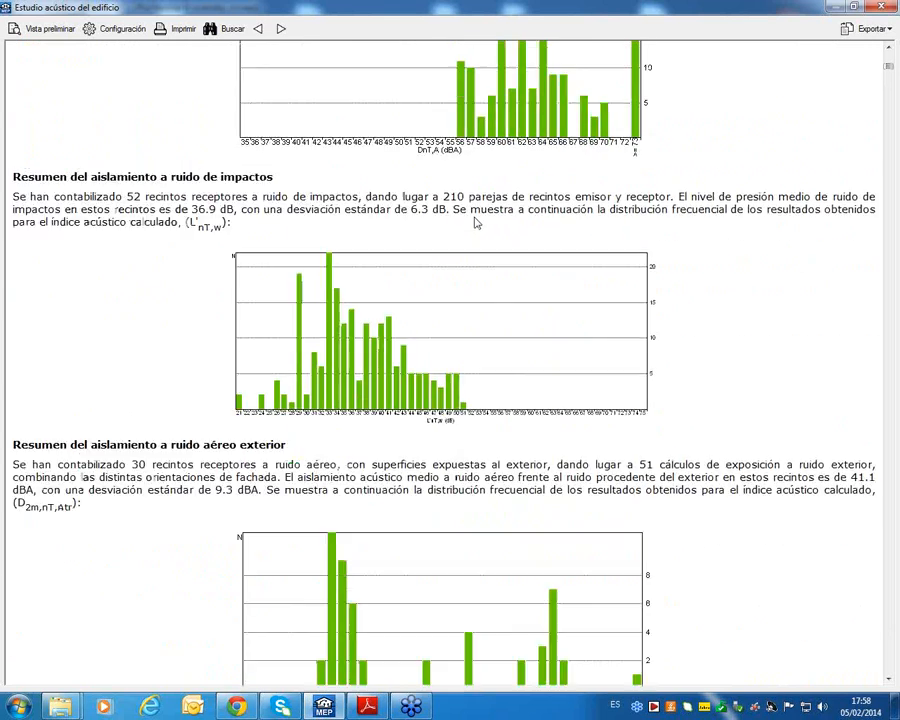
Review the insulation estimation tables, the detailed airborne noise justifications and the sound pressure level section
scroll(476, 222, "down", 4)
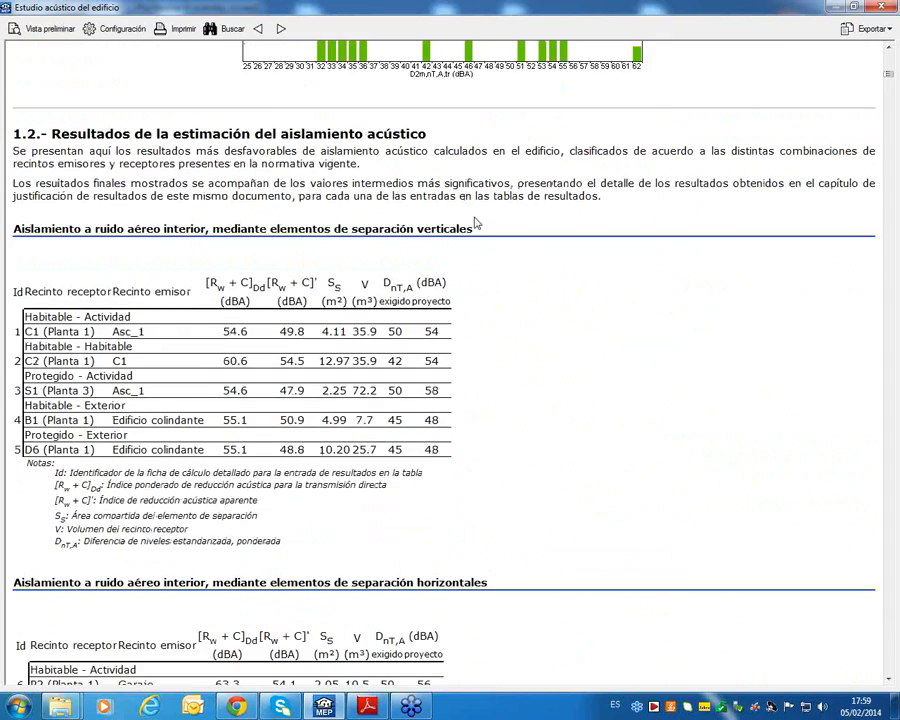
scroll(476, 224, "down", 20)
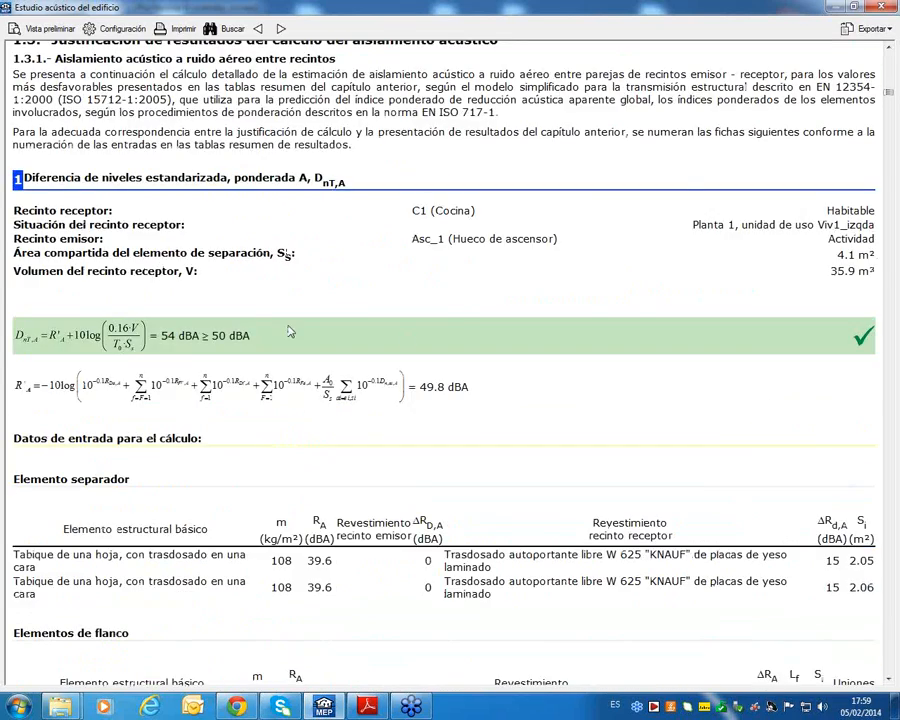
scroll(290, 332, "down", 18)
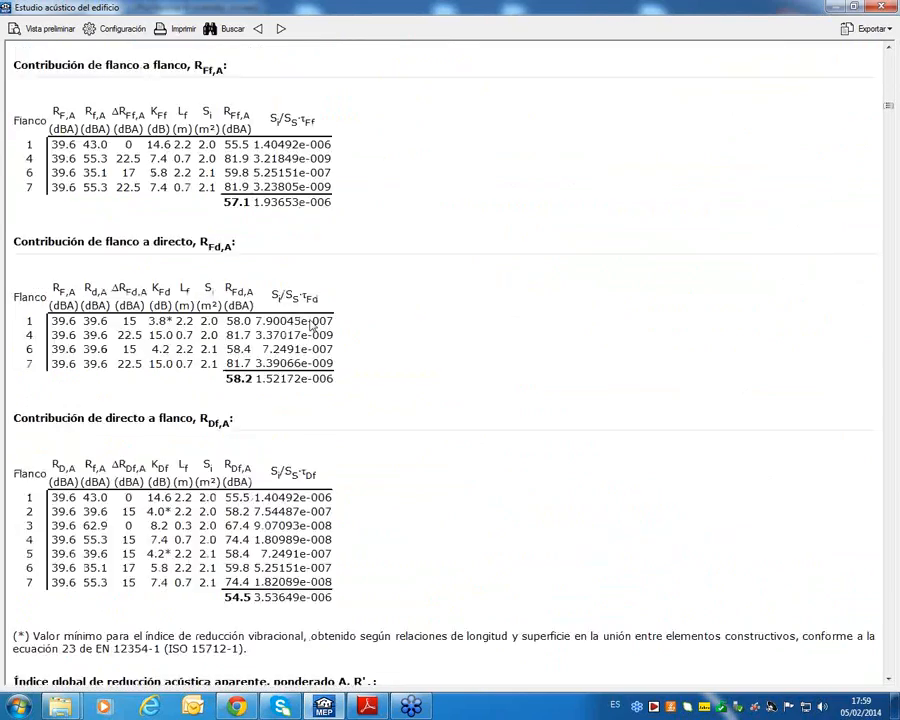
scroll(312, 323, "down", 18)
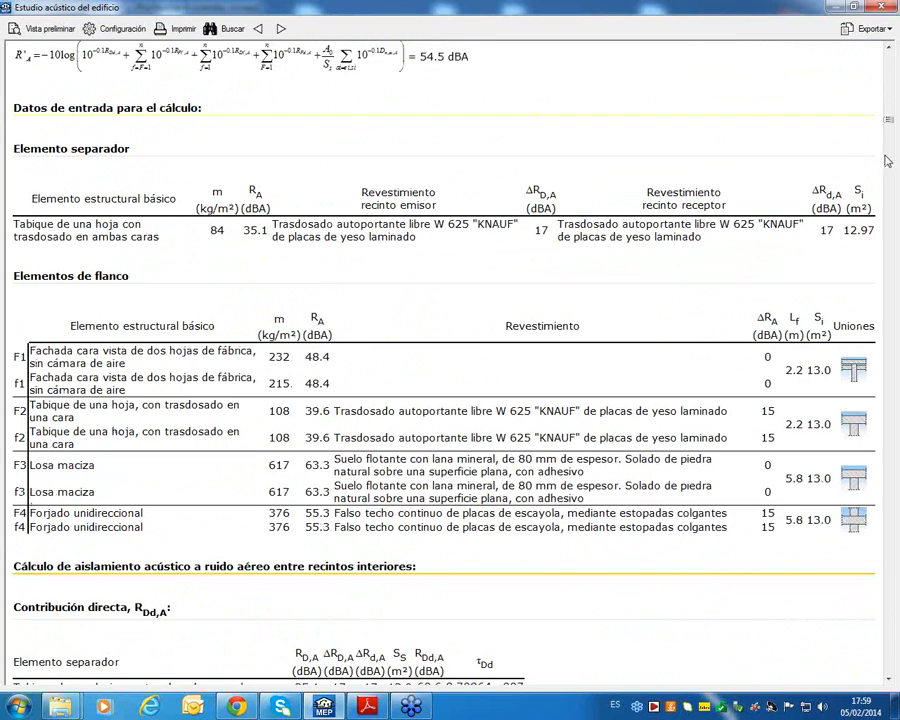
left_click_drag(888, 121, 888, 601)
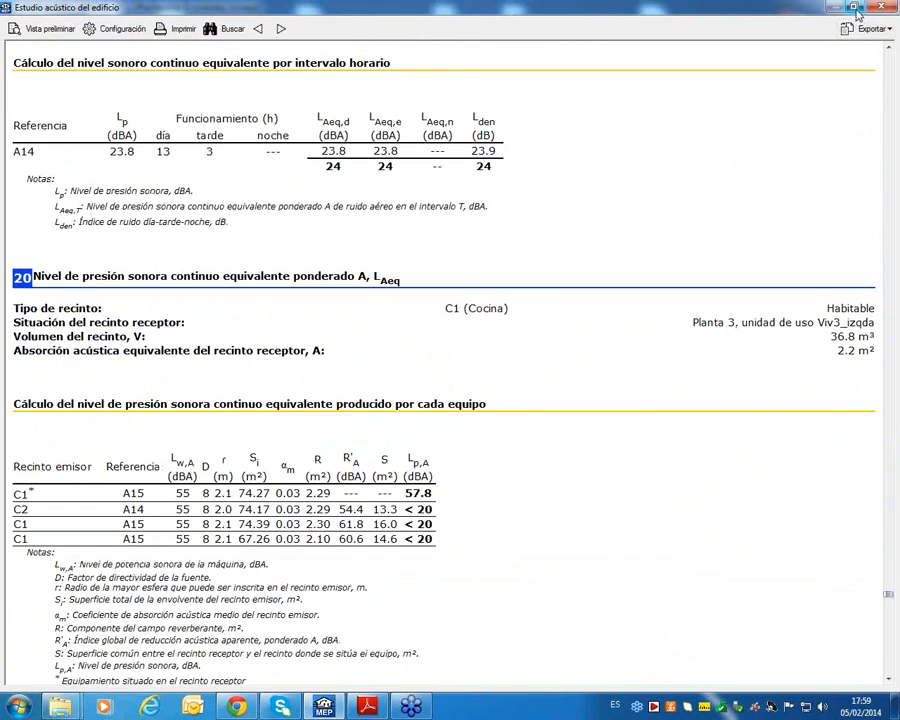
Check which export formats the acoustic study report offers and close the report
left_click(853, 6)
left_click(786, 96)
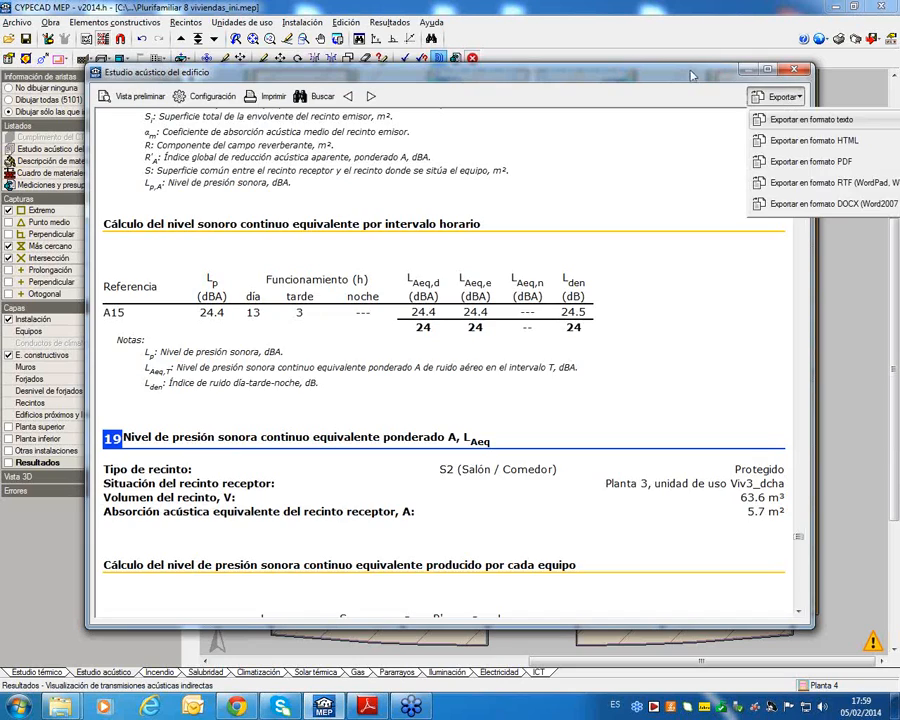
left_click_drag(692, 72, 578, 71)
left_click(670, 92)
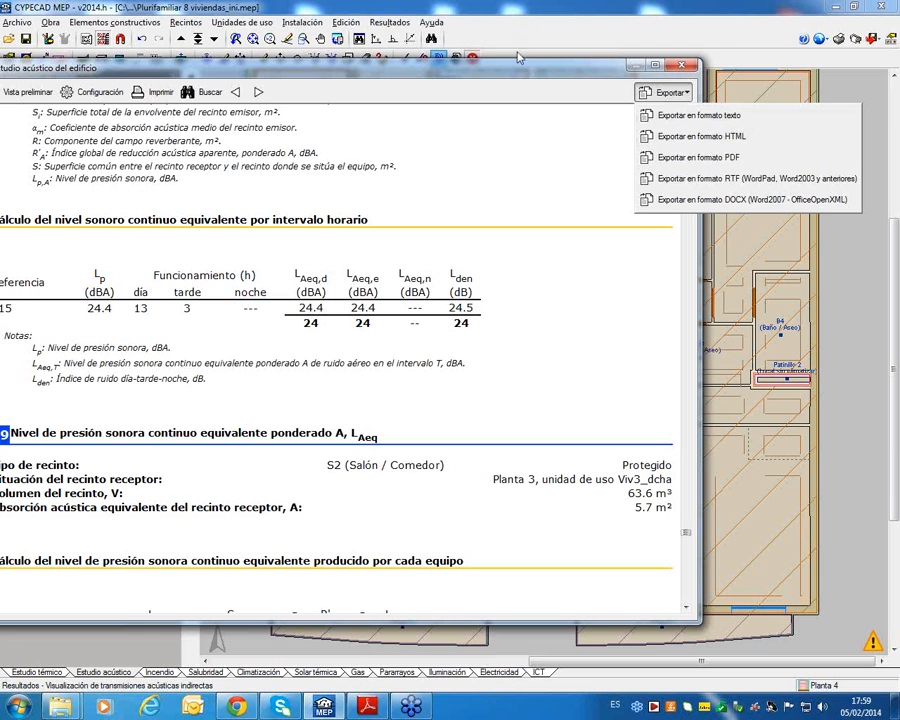
left_click(668, 91)
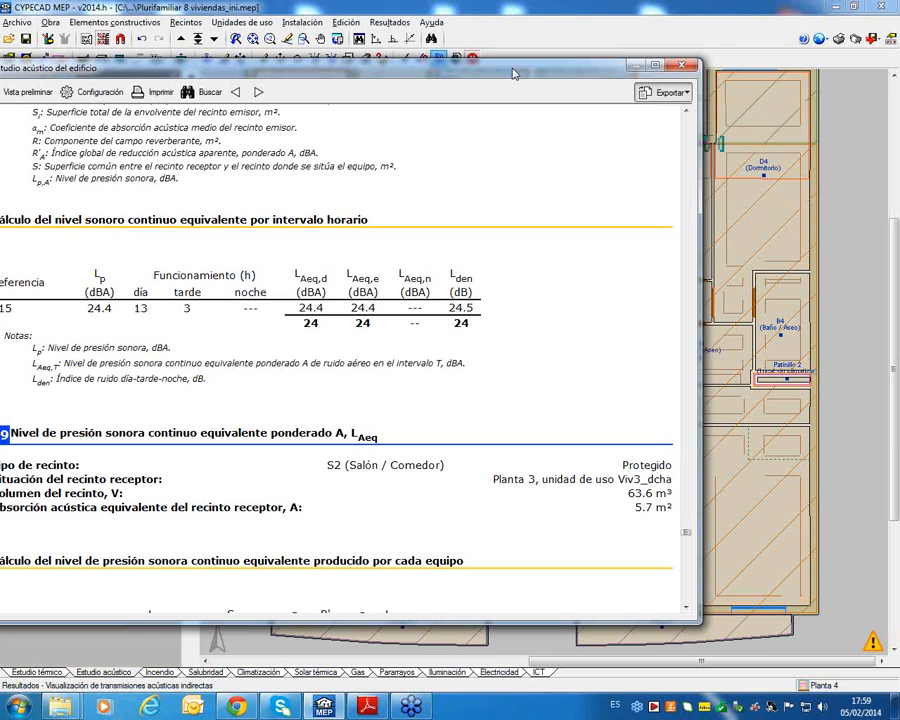
left_click(681, 66)
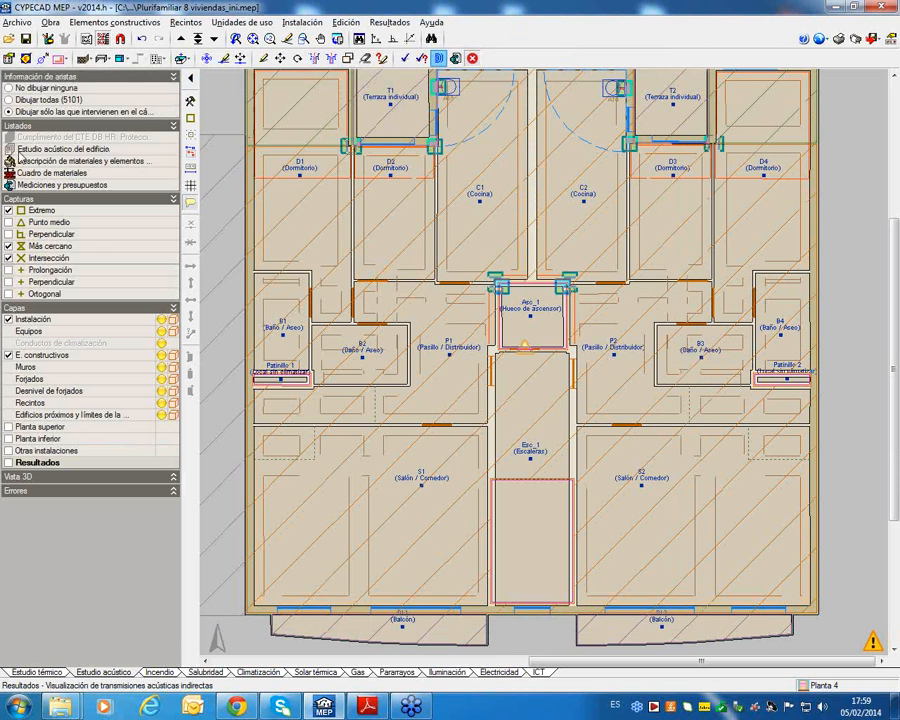
left_click(388, 22)
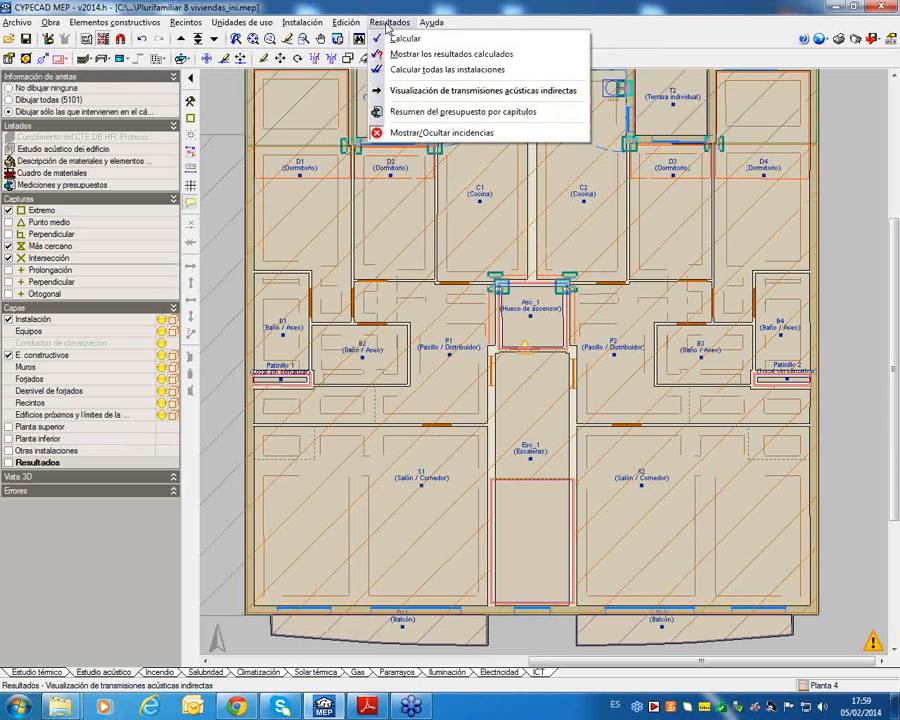
left_click(306, 4)
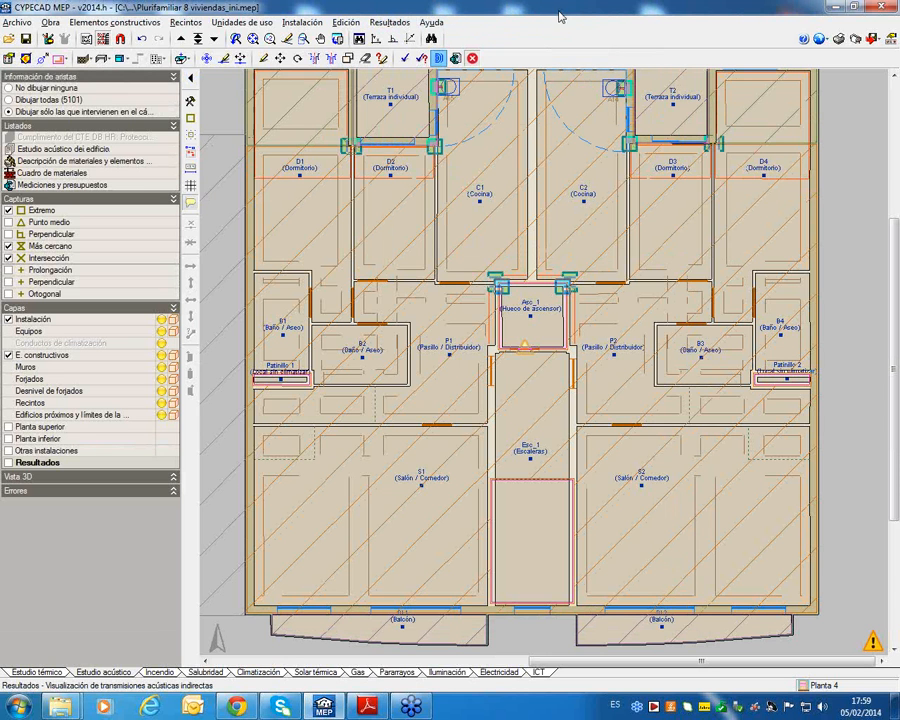
Generate the acoustic study drawings for all floors at 1/100 without the DXF/DWG template, discarding the previous sheet composition
left_click(855, 38)
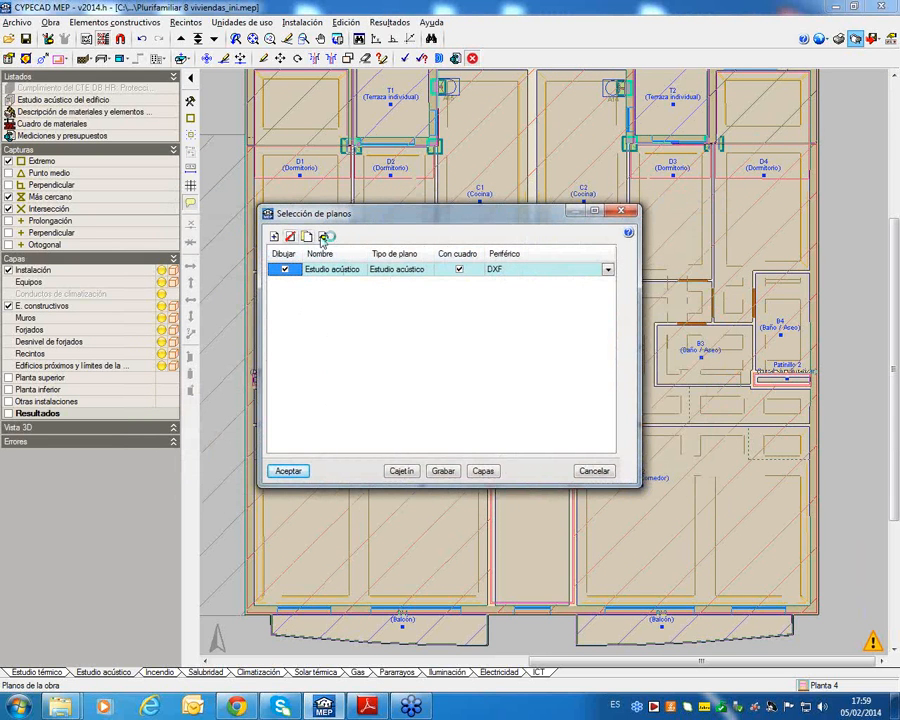
left_click(322, 236)
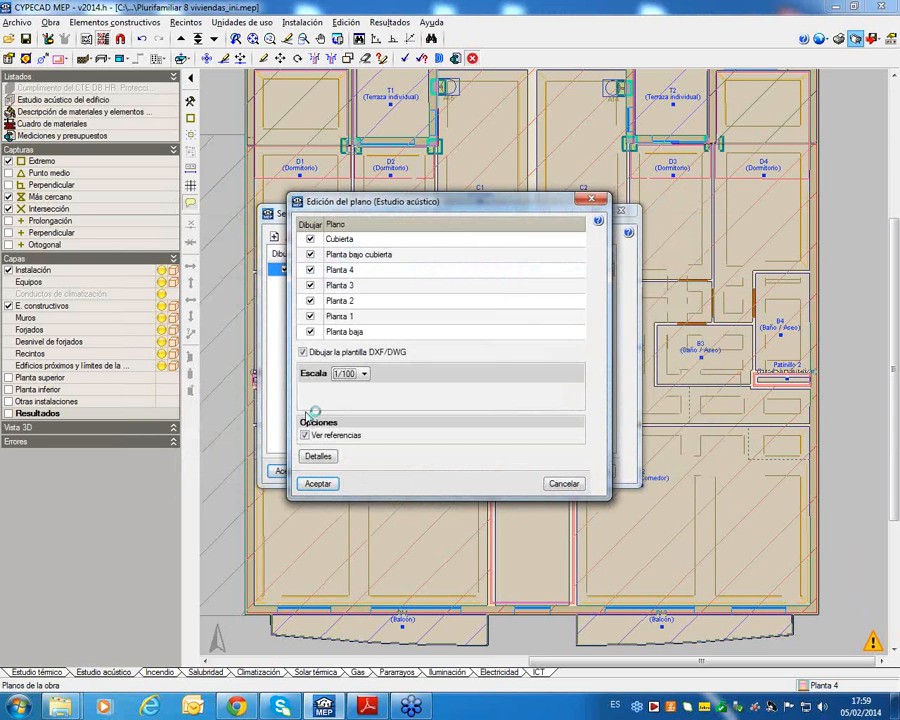
left_click(318, 483)
left_click(322, 236)
left_click(303, 352)
left_click(316, 482)
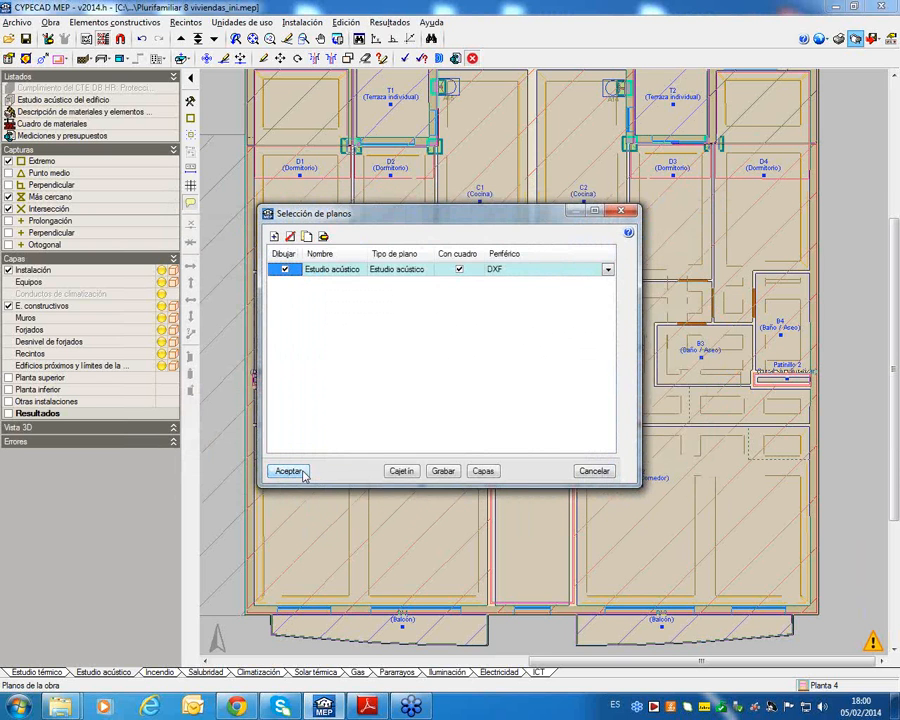
left_click(300, 472)
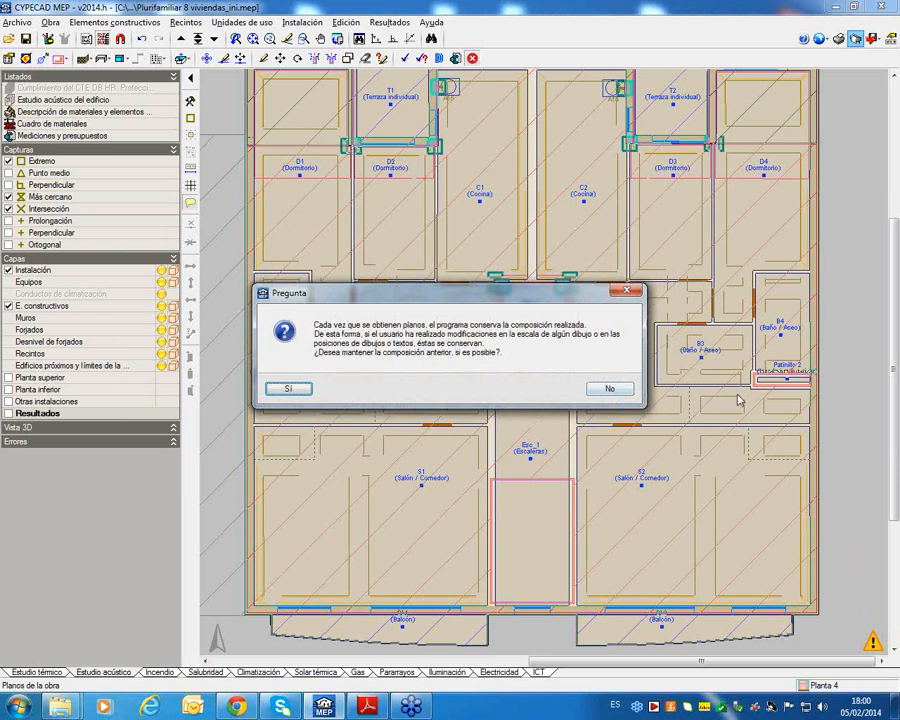
left_click(611, 388)
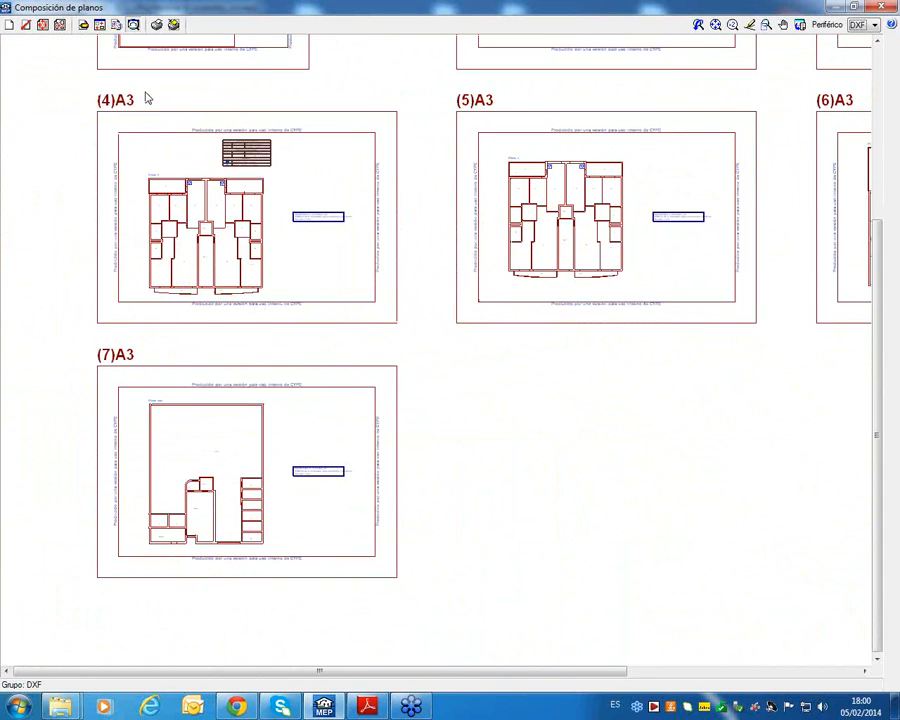
Examine the composed drawing sheets, focusing on the Planta 3 and Planta 4 plans and the Planta 4 noise results table
scroll(214, 278, "up", 4)
scroll(211, 262, "down", 4)
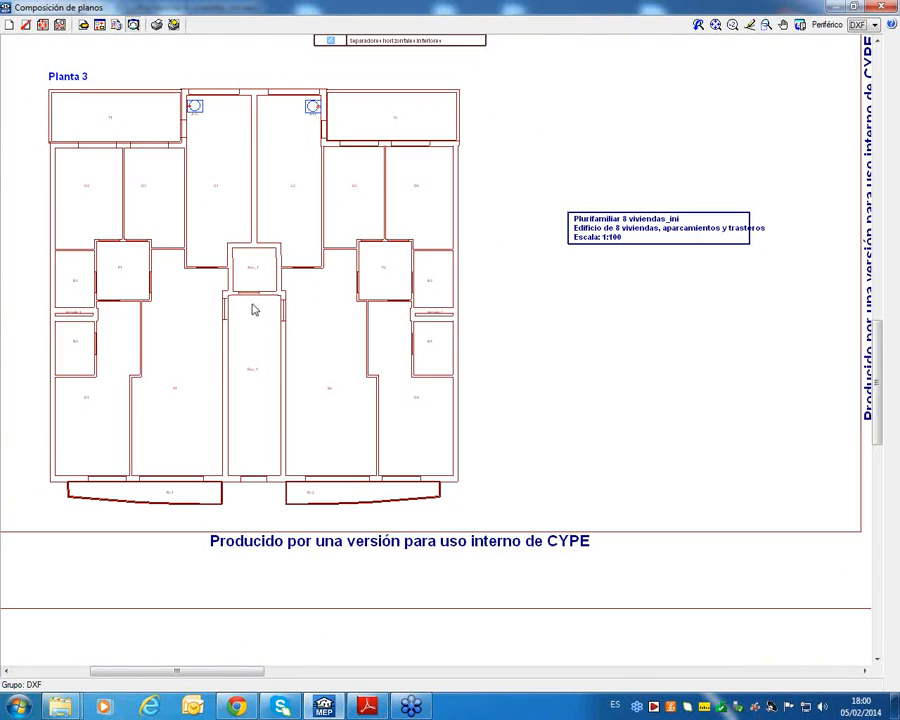
scroll(403, 380, "down", 4)
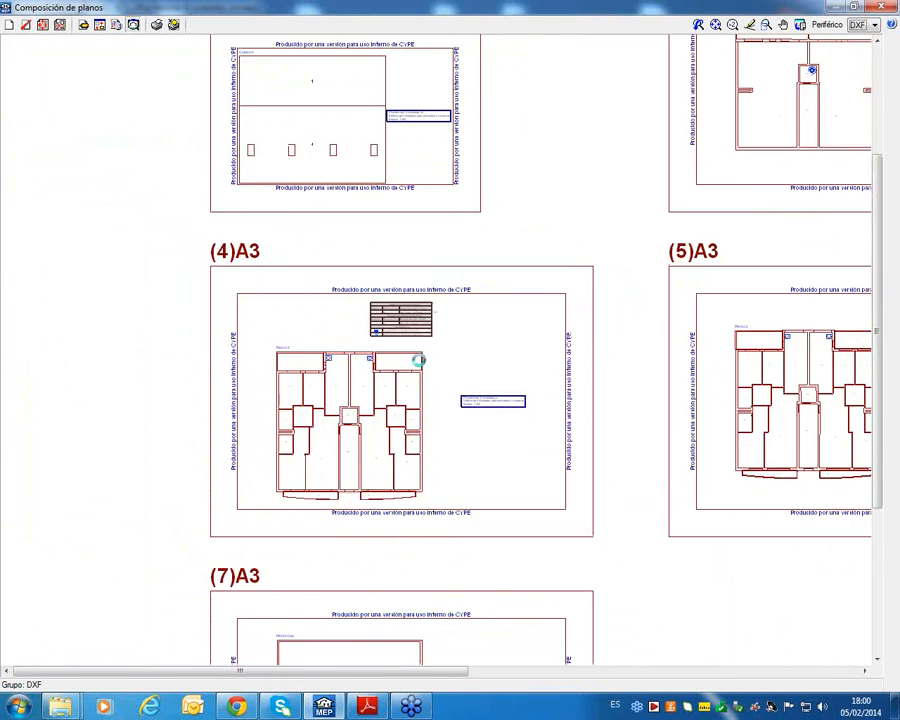
middle_click_drag(777, 346, 556, 372)
middle_click_drag(555, 281, 445, 407)
middle_click_drag(764, 195, 445, 231)
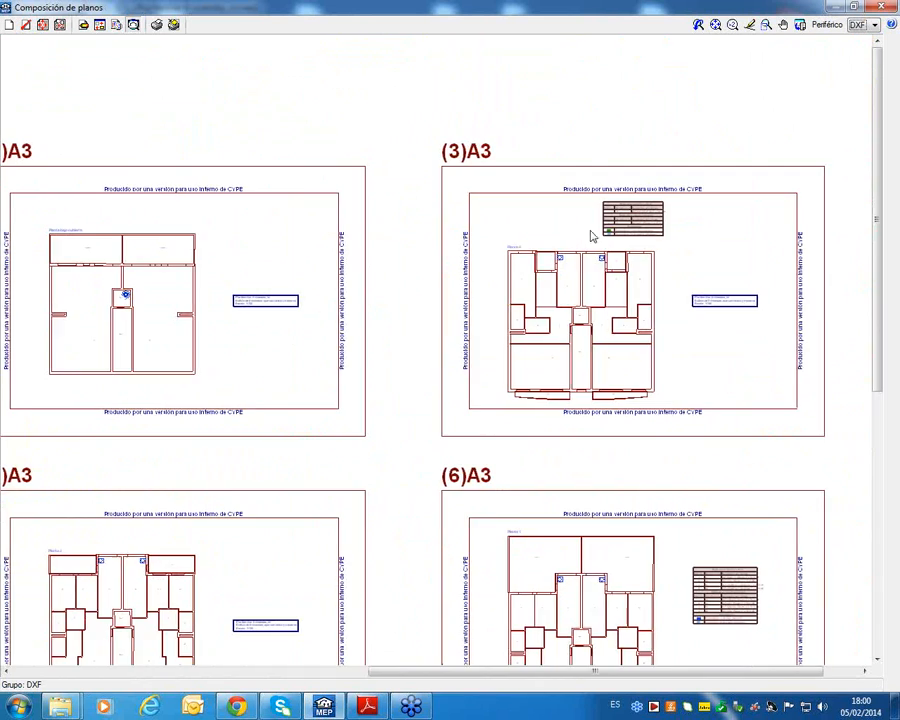
scroll(630, 226, "up", 4)
scroll(506, 458, "down", 2)
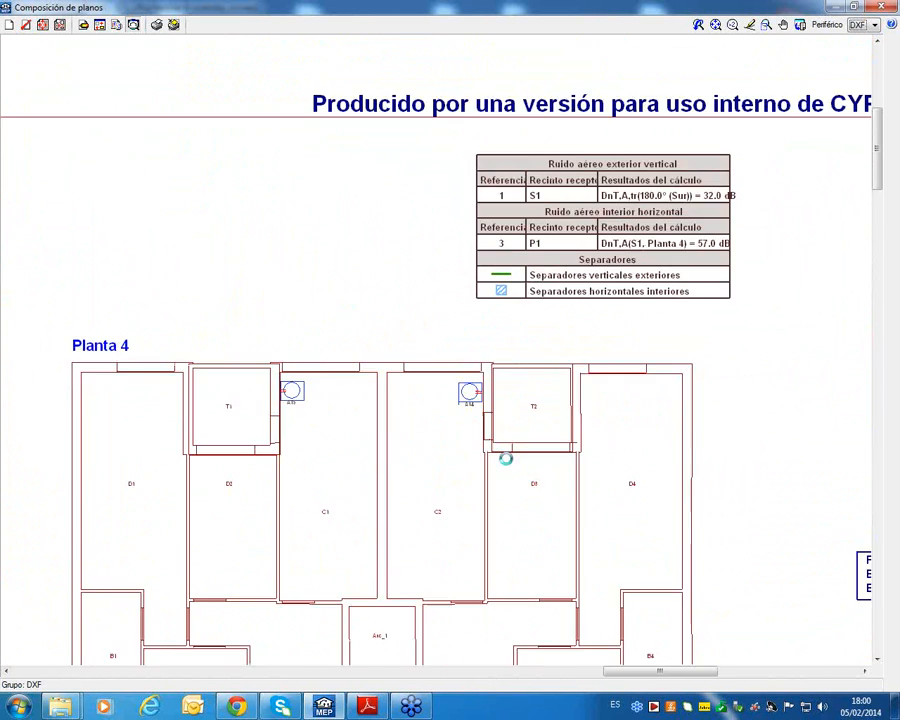
middle_click_drag(506, 458, 538, 253)
scroll(534, 376, "down", 3)
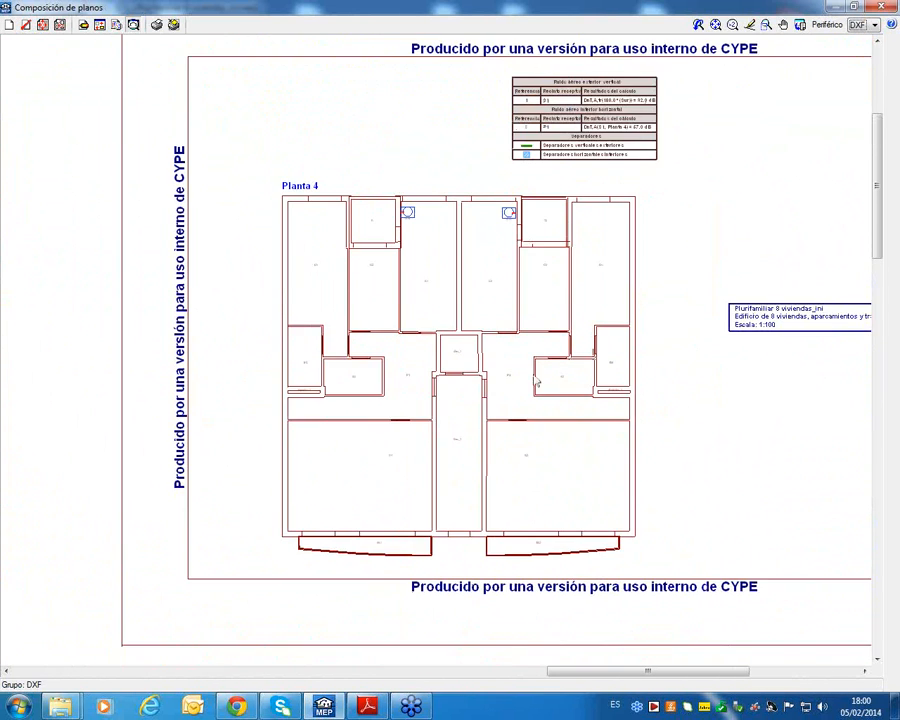
Examine the Planta 1 sheet and the overview of all the sheets, and leave the drawing composition and drawing selection
scroll(463, 127, "down", 1)
scroll(467, 256, "down", 3)
middle_click_drag(472, 518, 470, 180)
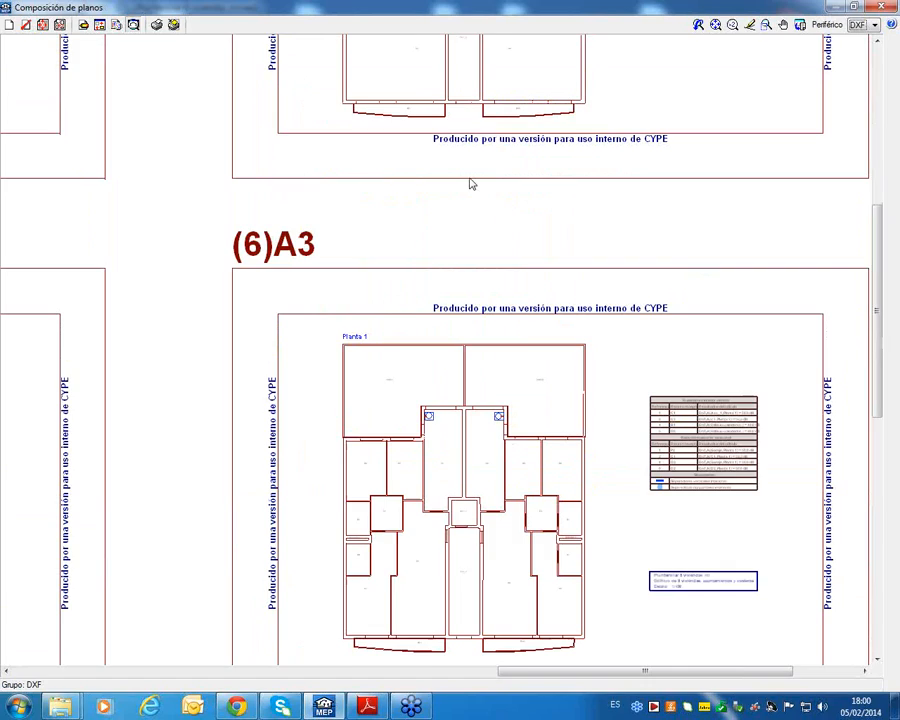
middle_click_drag(480, 333, 462, 180)
scroll(509, 260, "down", 1)
scroll(490, 200, "up", 2)
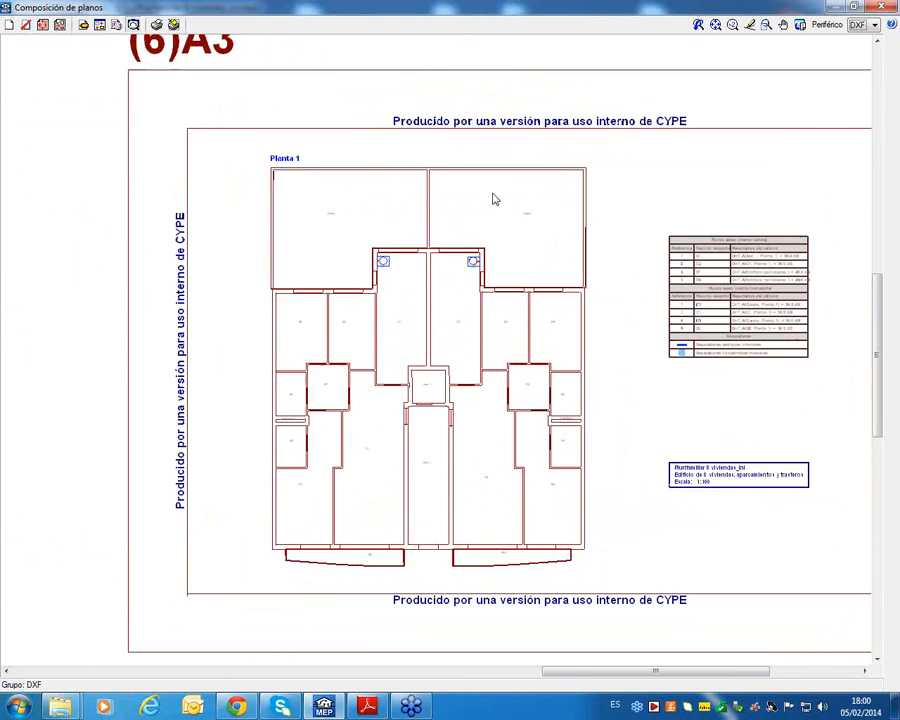
scroll(493, 205, "down", 3)
middle_click_drag(502, 222, 580, 216)
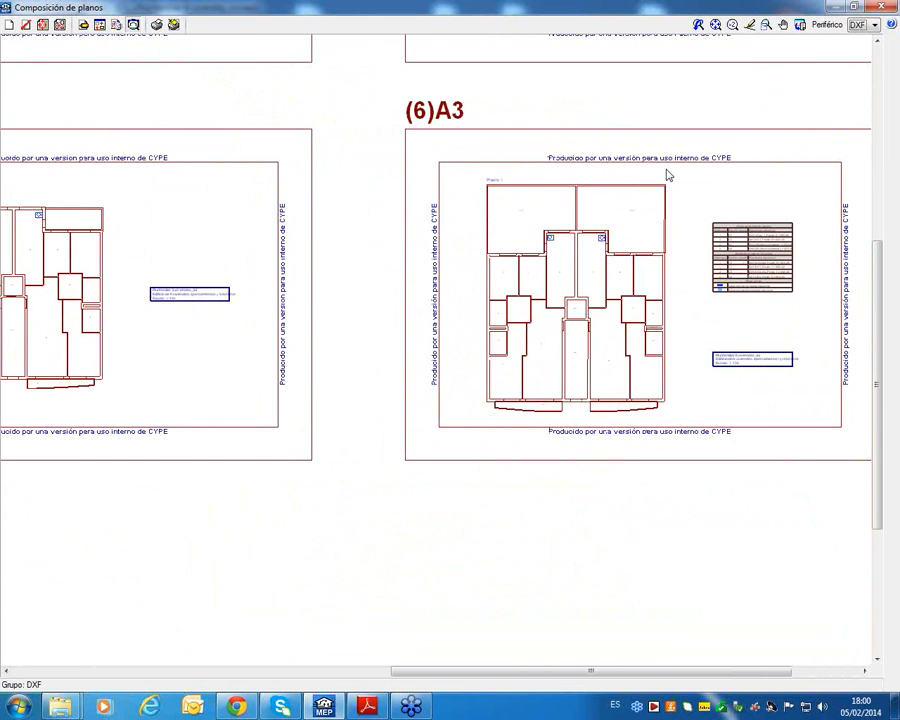
scroll(669, 175, "down", 1)
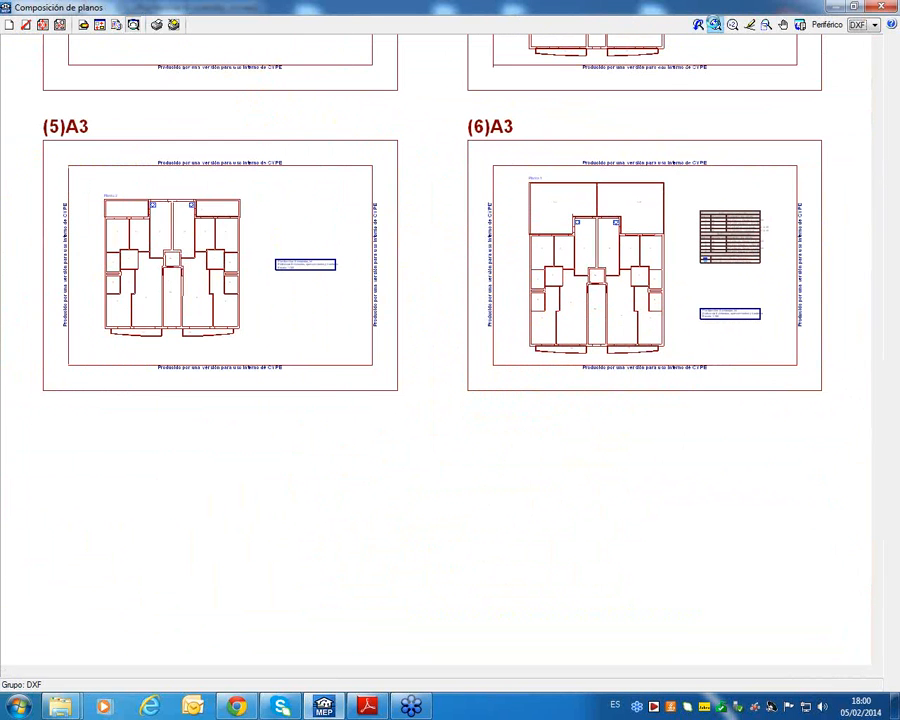
left_click(715, 24)
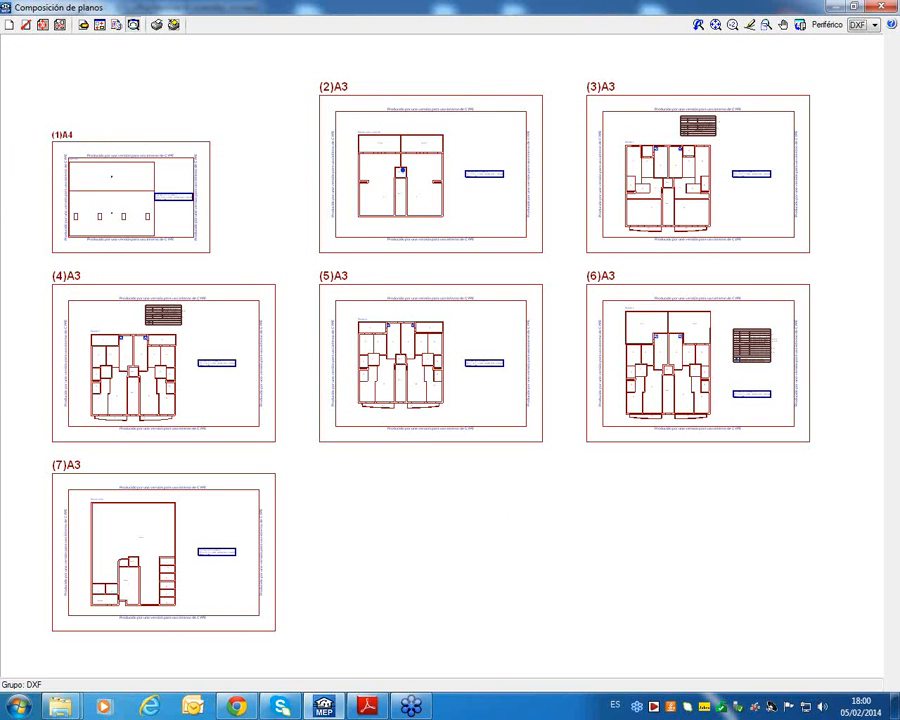
left_click(878, 7)
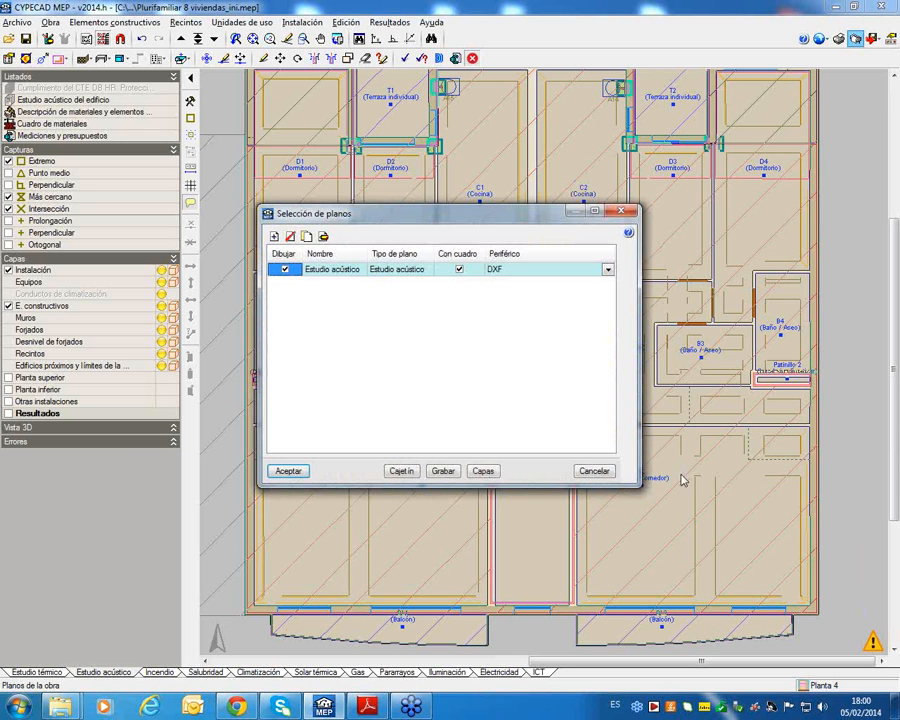
left_click(594, 470)
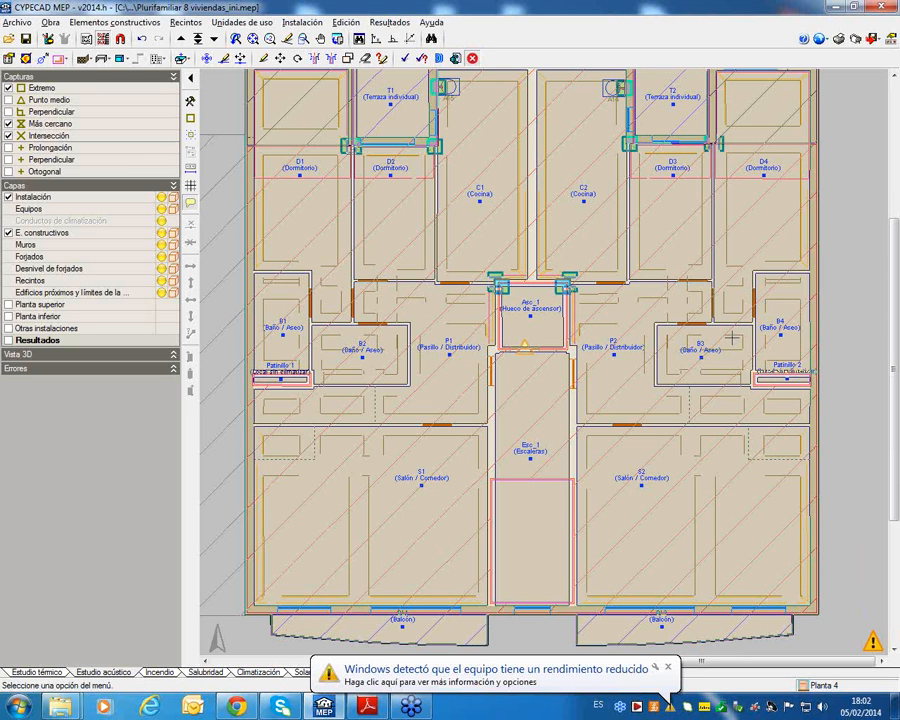
Inspect the junction warning at the corner of lift shaft Asc_1 and return to the full floor plan
scroll(532, 293, "up", 5)
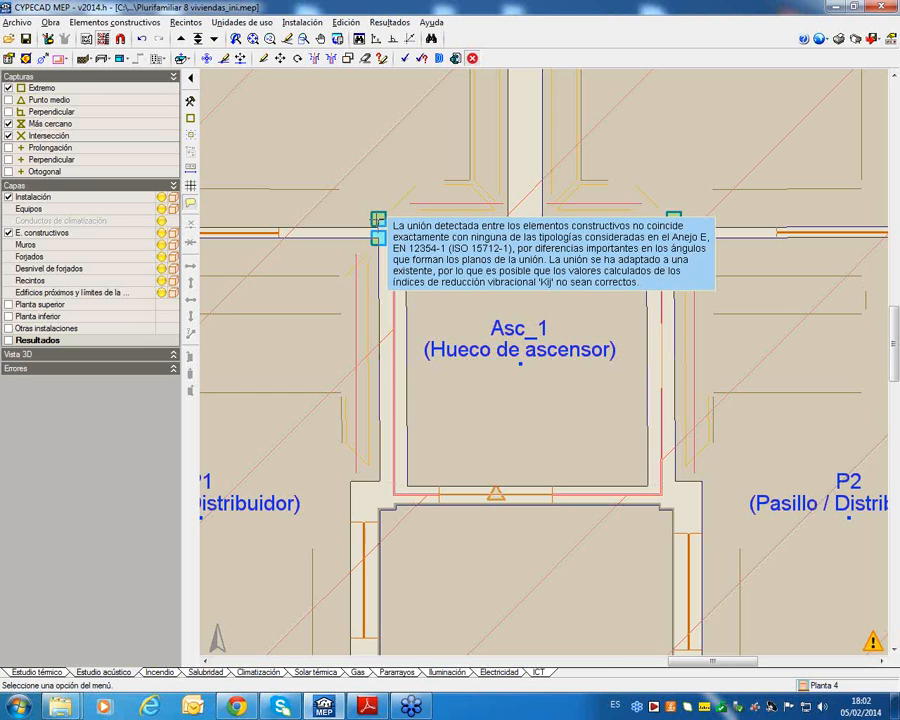
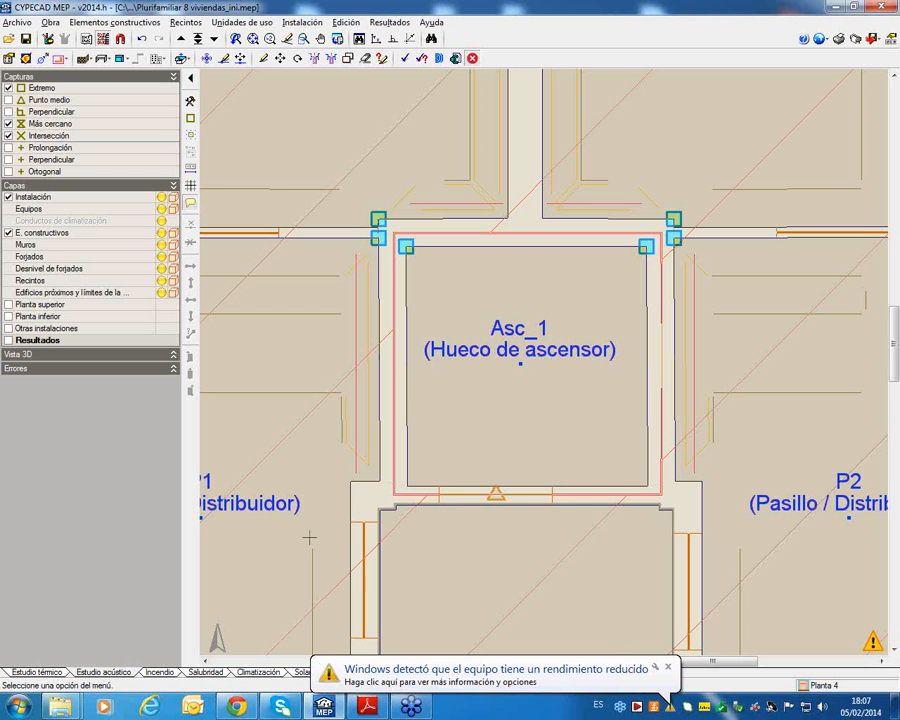
left_click(237, 39)
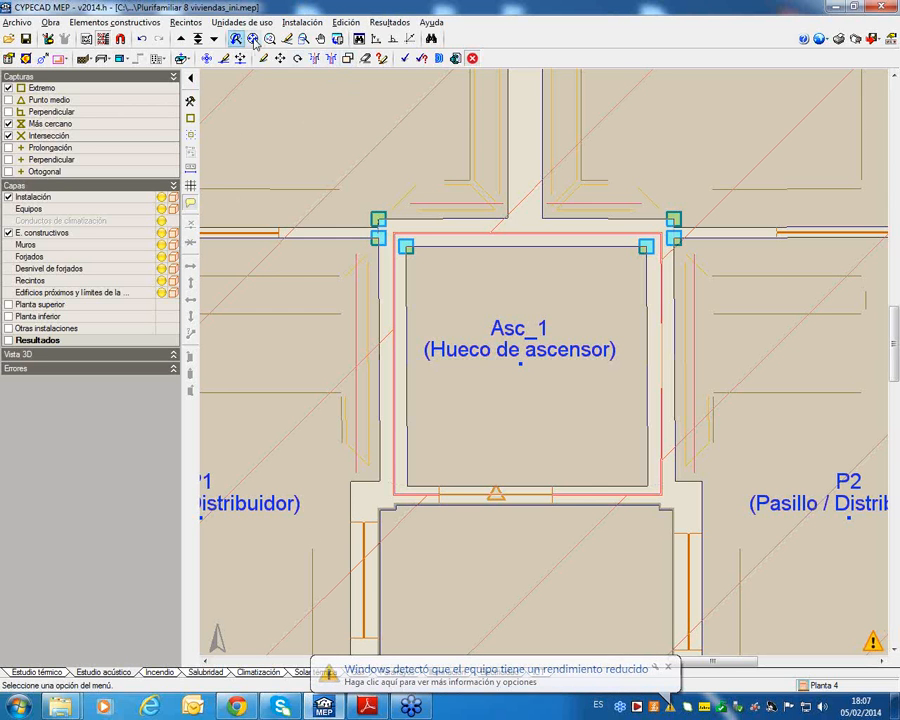
Open the recent project file EjemploAcustica.mep
left_click(16, 22)
mouse_move(60, 158)
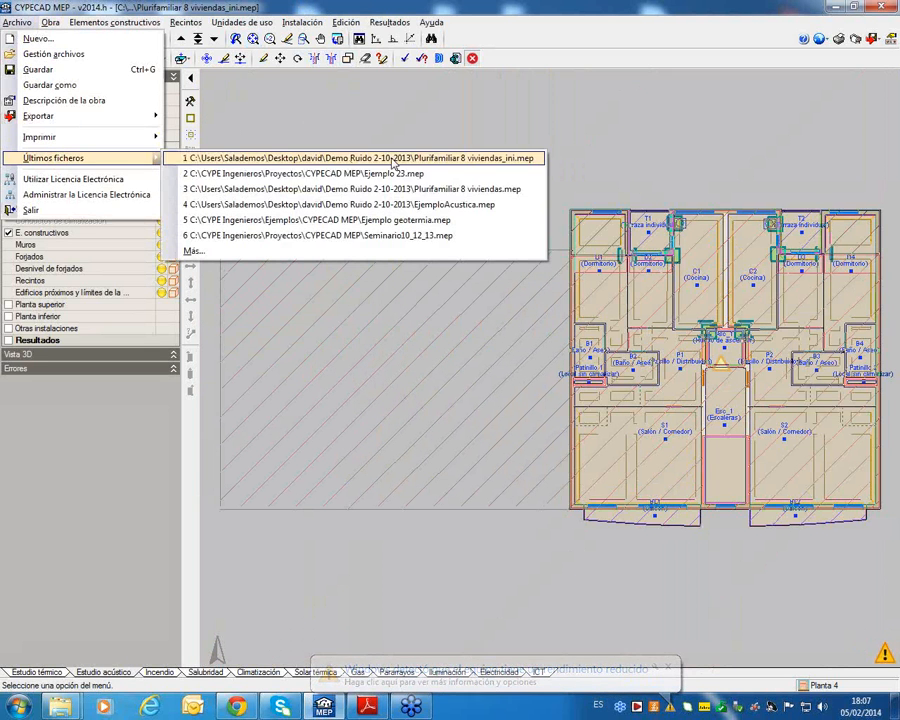
left_click(422, 205)
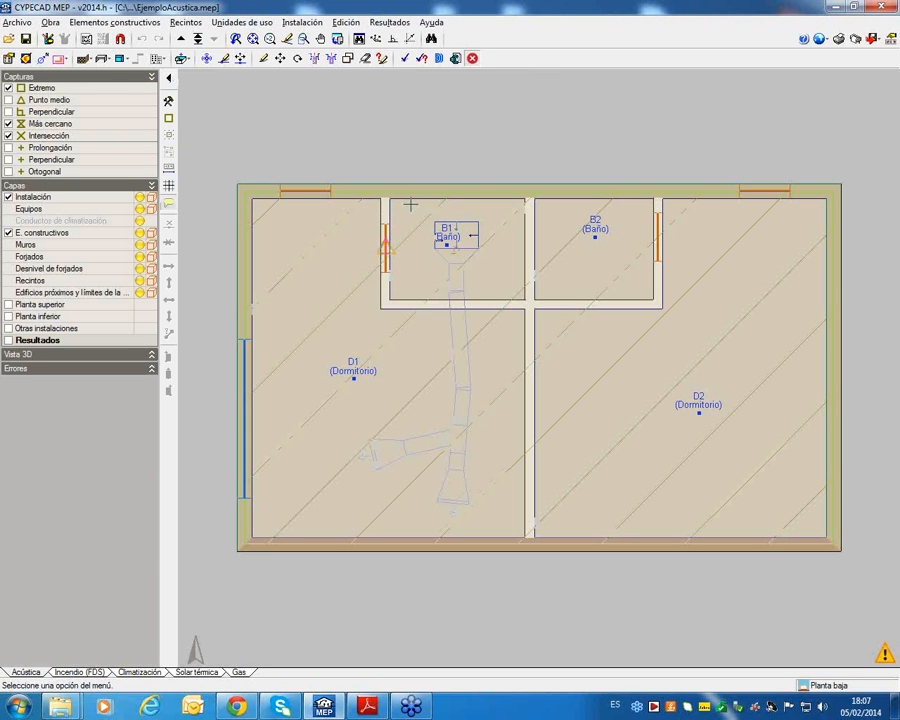
Calculate the air-conditioning installation of the example and inspect the results of the supply ducts and the unit in B1
left_click(132, 672)
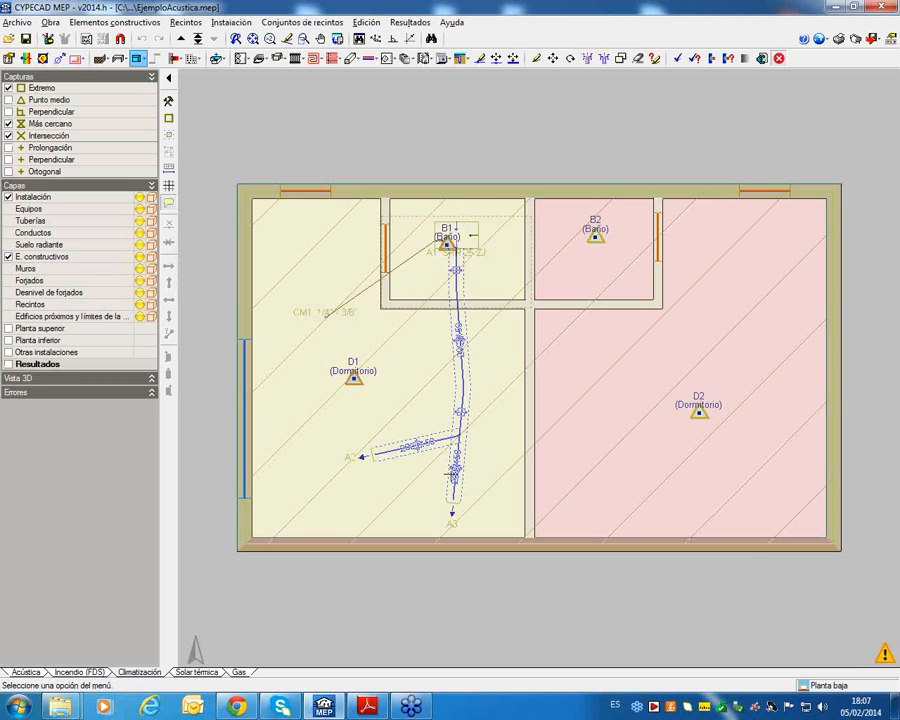
left_click(398, 24)
left_click(420, 37)
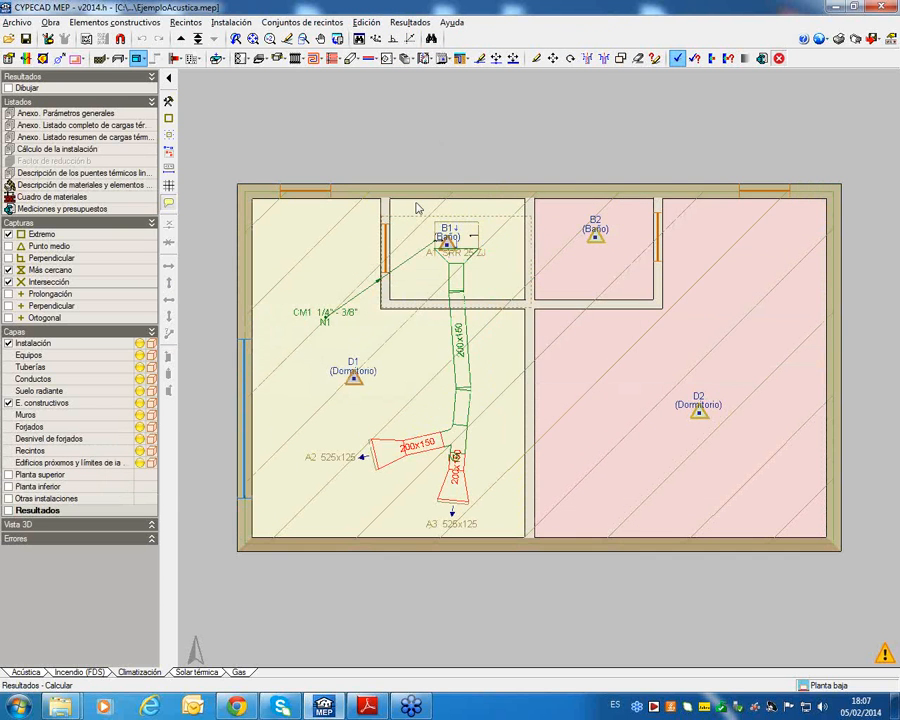
mouse_move(400, 452)
mouse_move(455, 245)
mouse_move(451, 508)
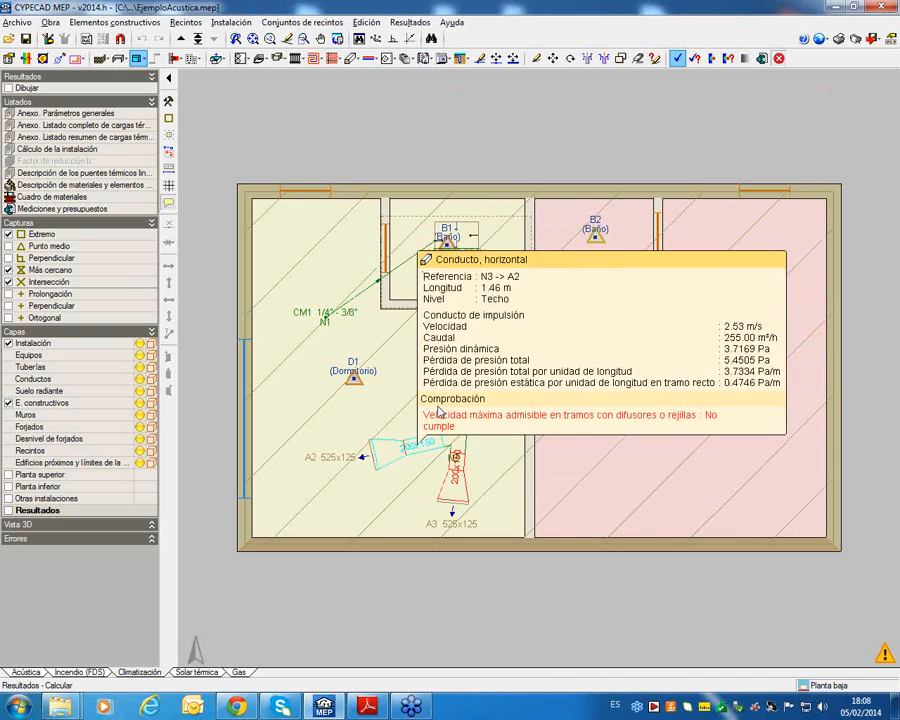
Return to the acoustic study and check the site location set for the price generator, leaving it as is
left_click(28, 673)
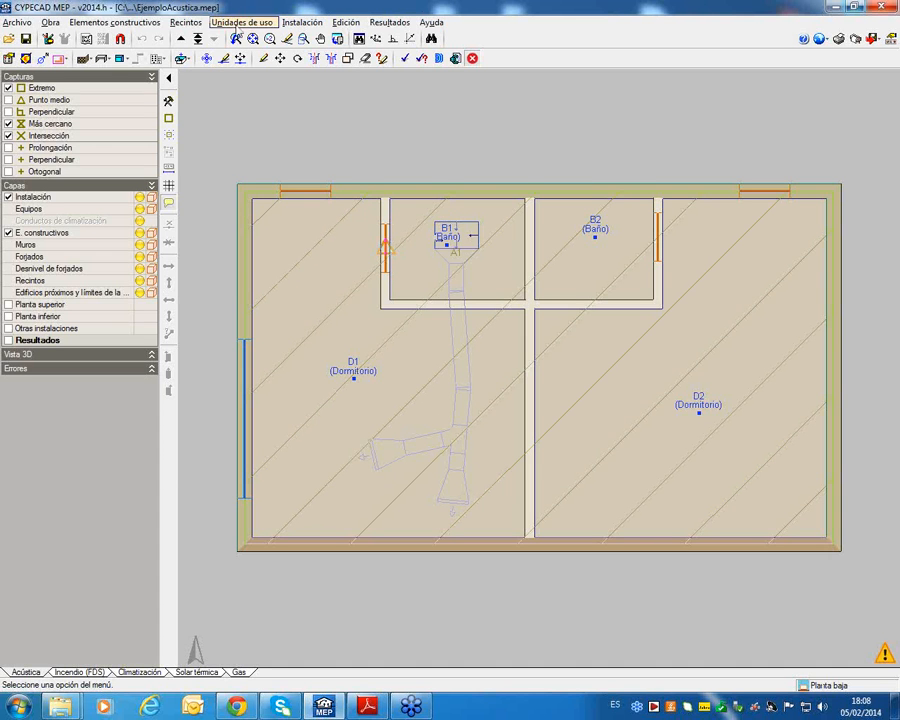
left_click(50, 22)
left_click(105, 188)
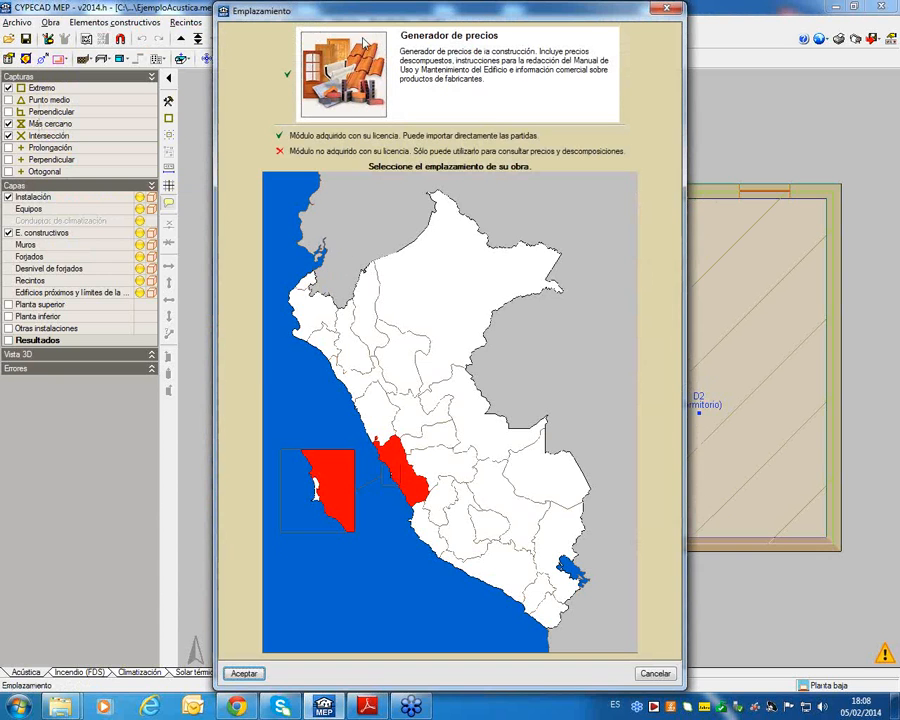
left_click(652, 673)
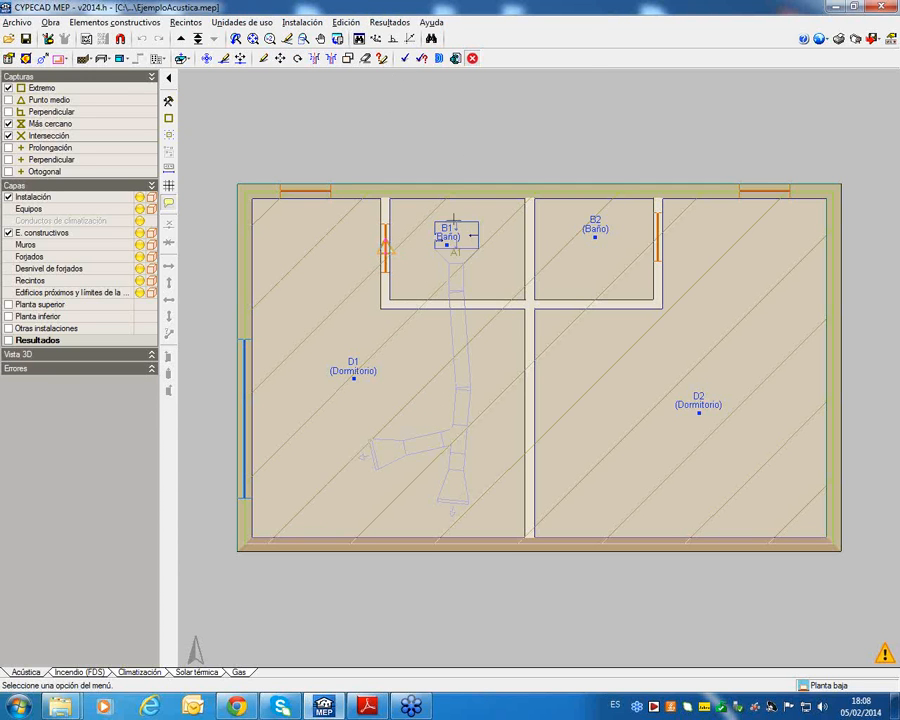
Calculate the acoustic study and open the detailed machinery noise results for bedroom D1 in a maximized window
left_click(389, 22)
left_click(398, 40)
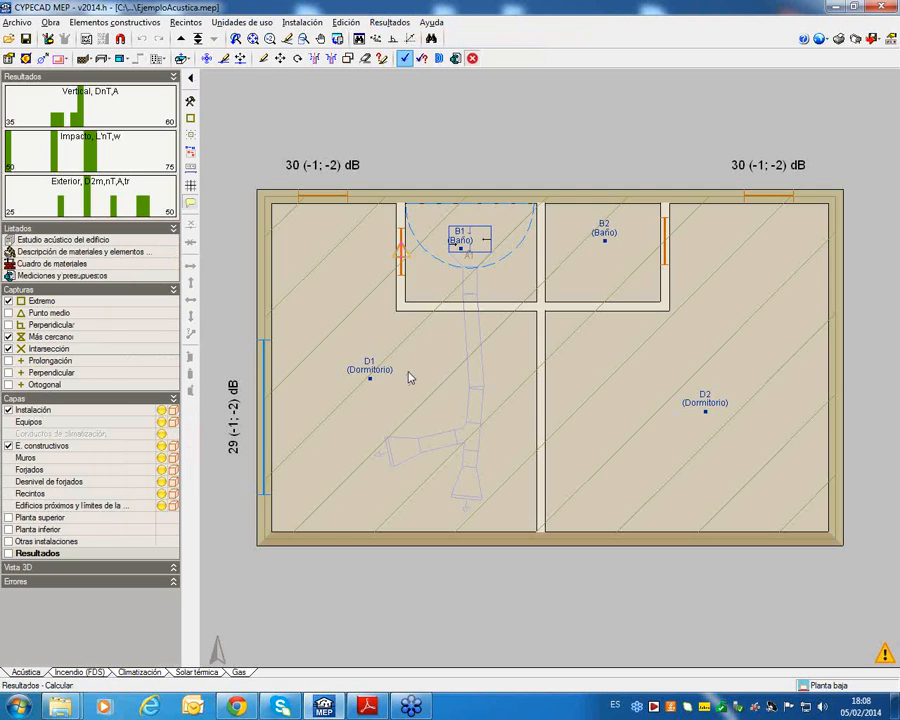
mouse_move(376, 380)
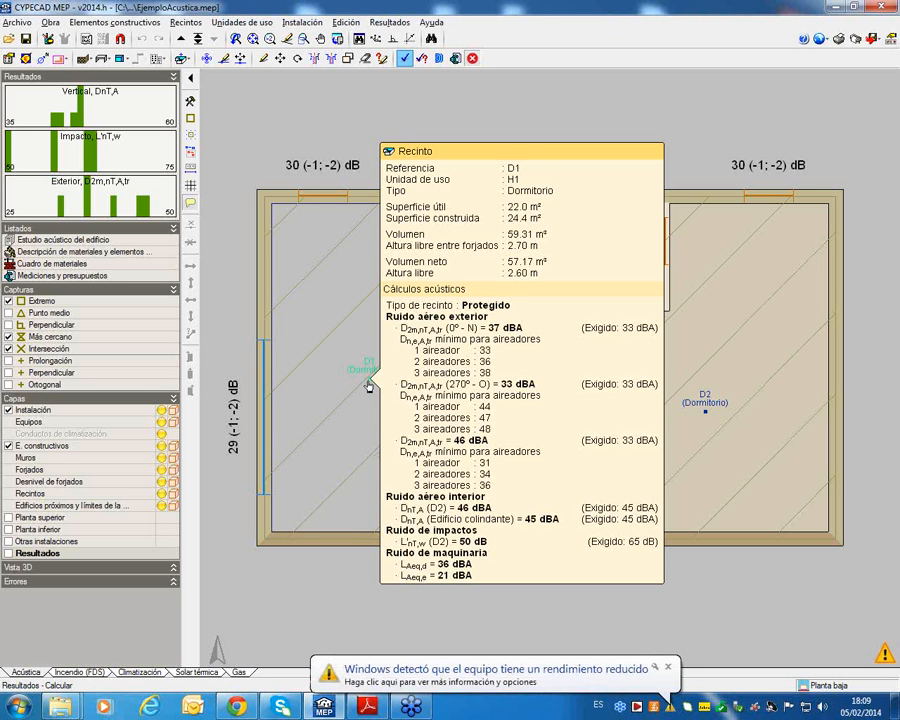
left_click(368, 386)
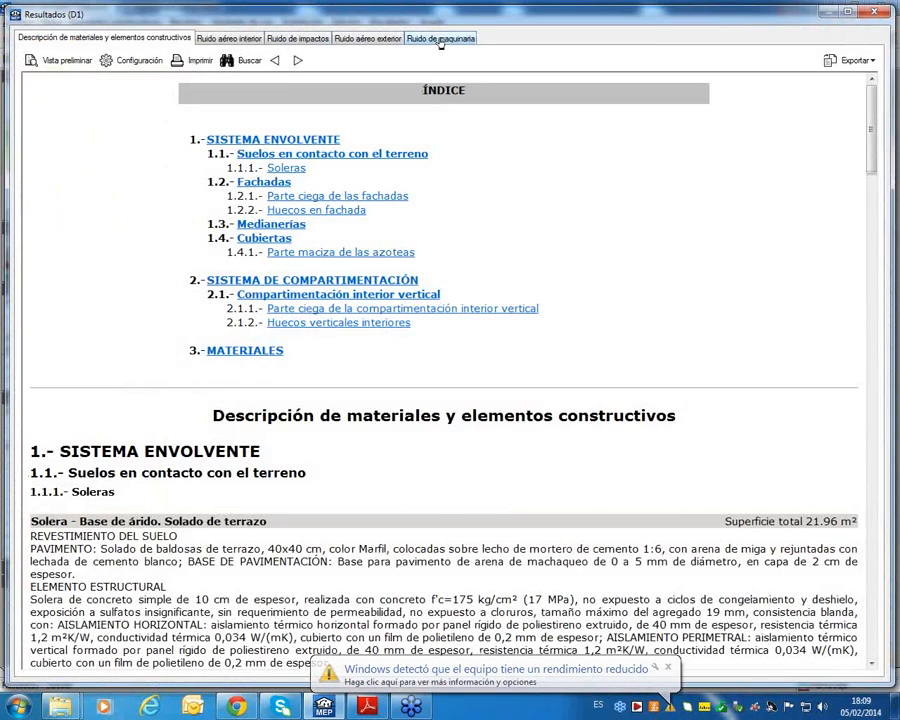
left_click(432, 37)
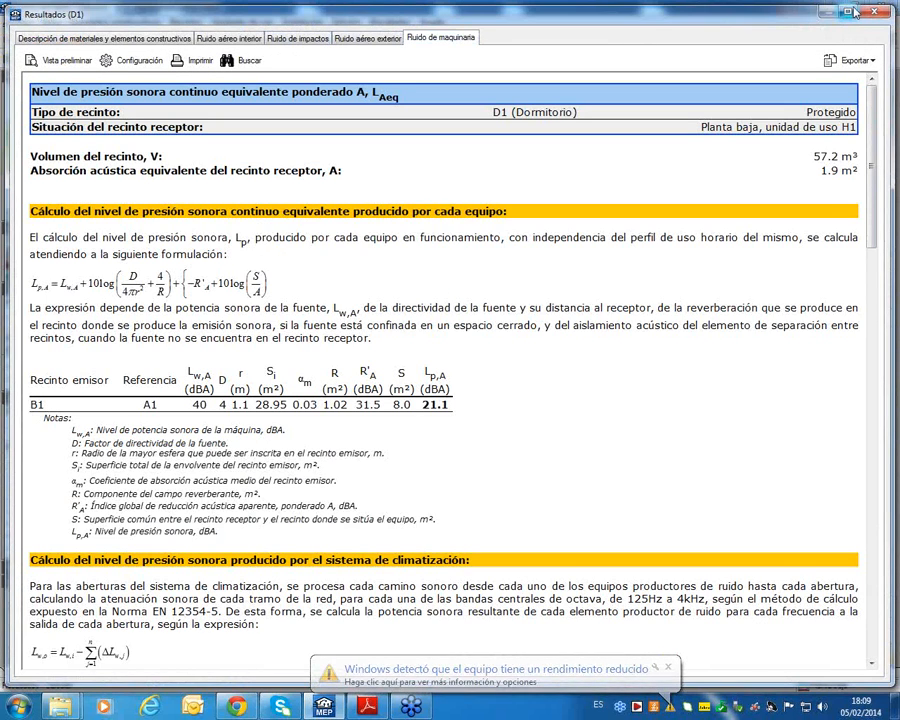
left_click(850, 13)
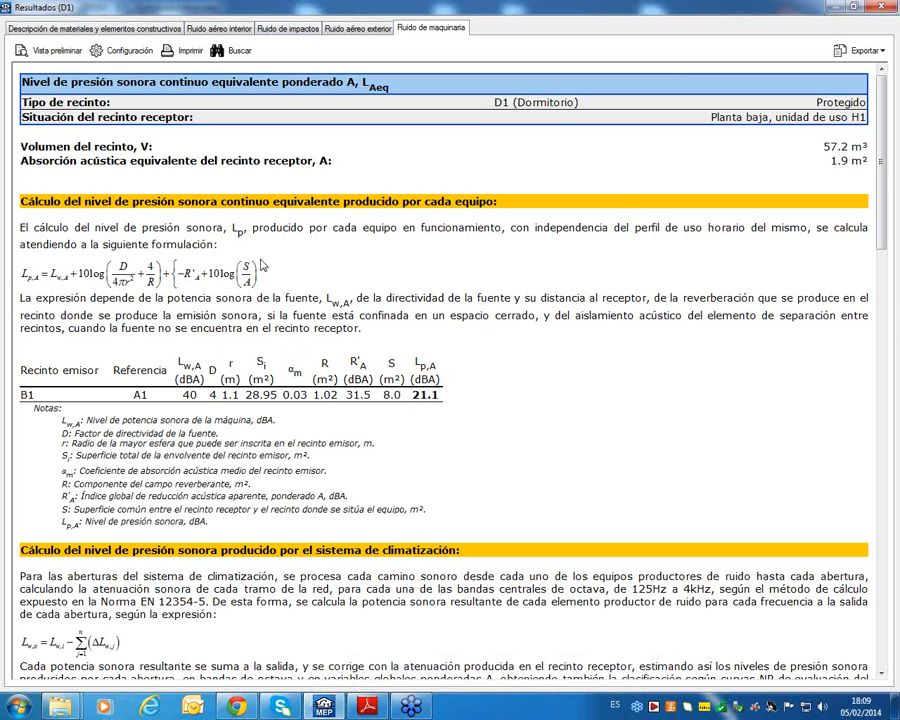
Examine the sound pressure calculation for equipment A1 in B1 within bedroom D1's machinery noise results
left_click_drag(84, 201, 405, 208)
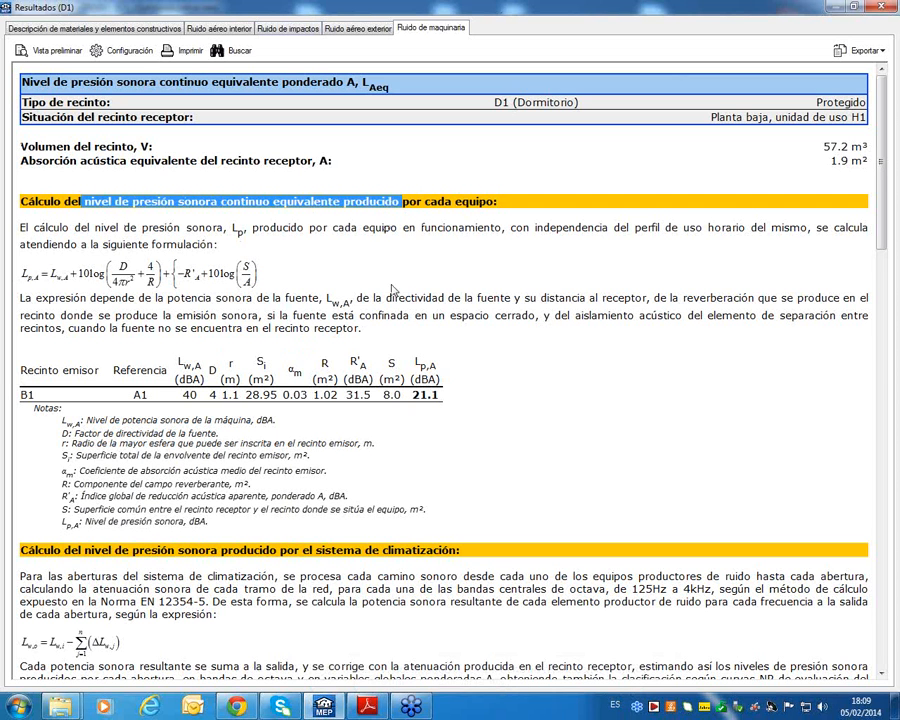
left_click_drag(14, 388, 55, 391)
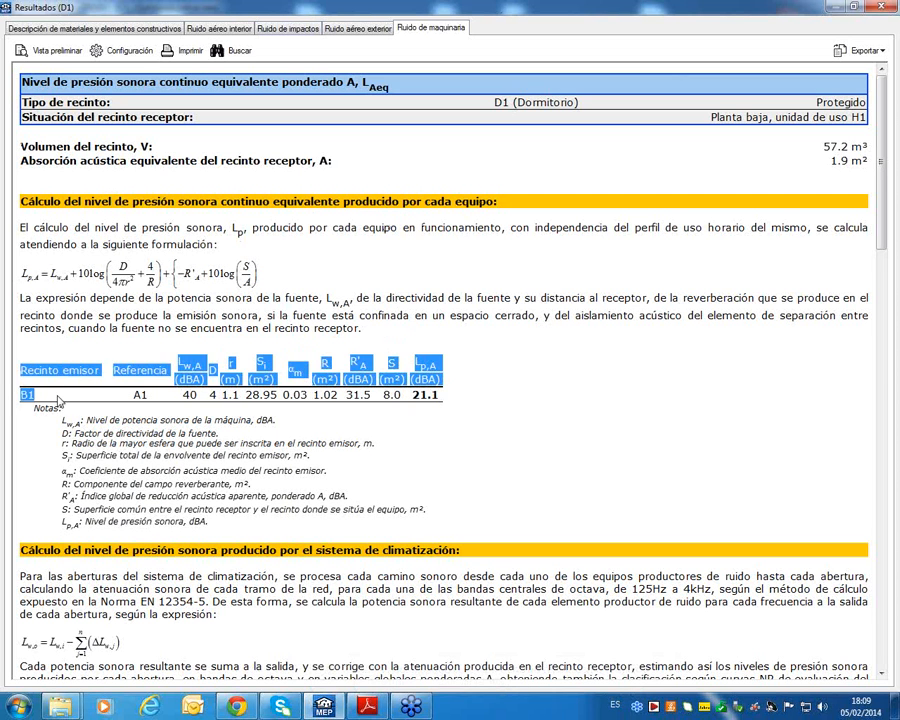
left_click(48, 391)
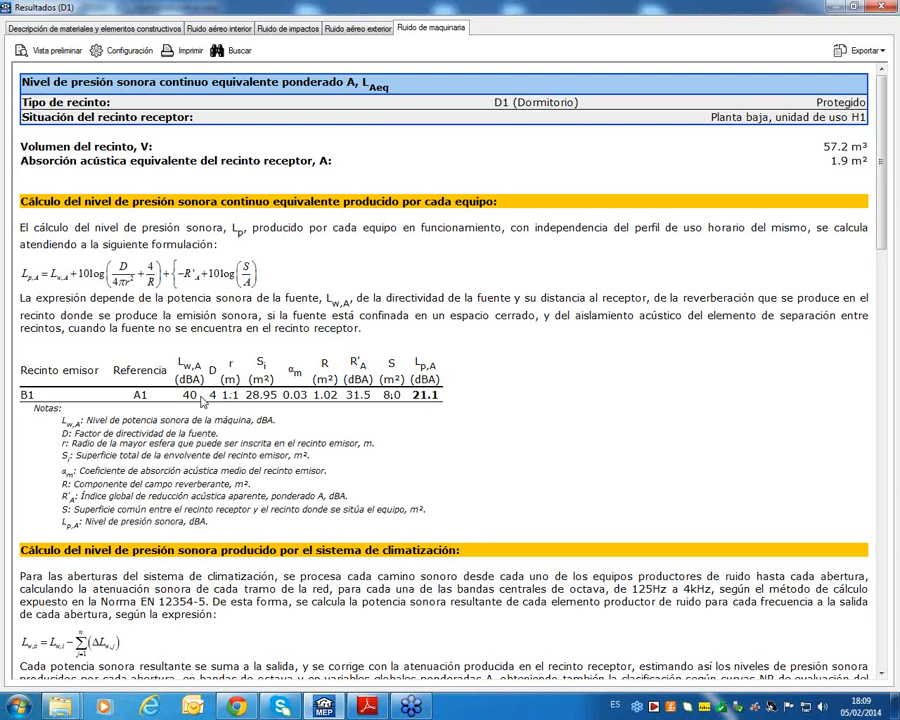
left_click_drag(189, 395, 198, 395)
left_click(382, 413)
Review the air-conditioning noise calculation for openings A3 and A2, including duct attenuation per frequency band and the NR classification
scroll(475, 225, "down", 5)
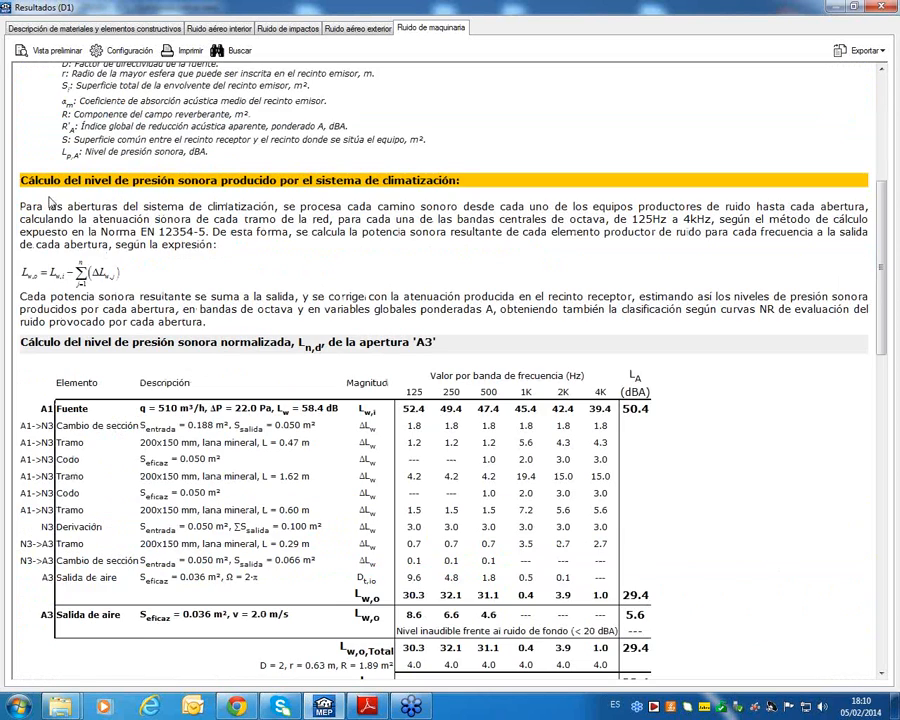
left_click_drag(462, 181, 383, 181)
scroll(228, 258, "up", 3)
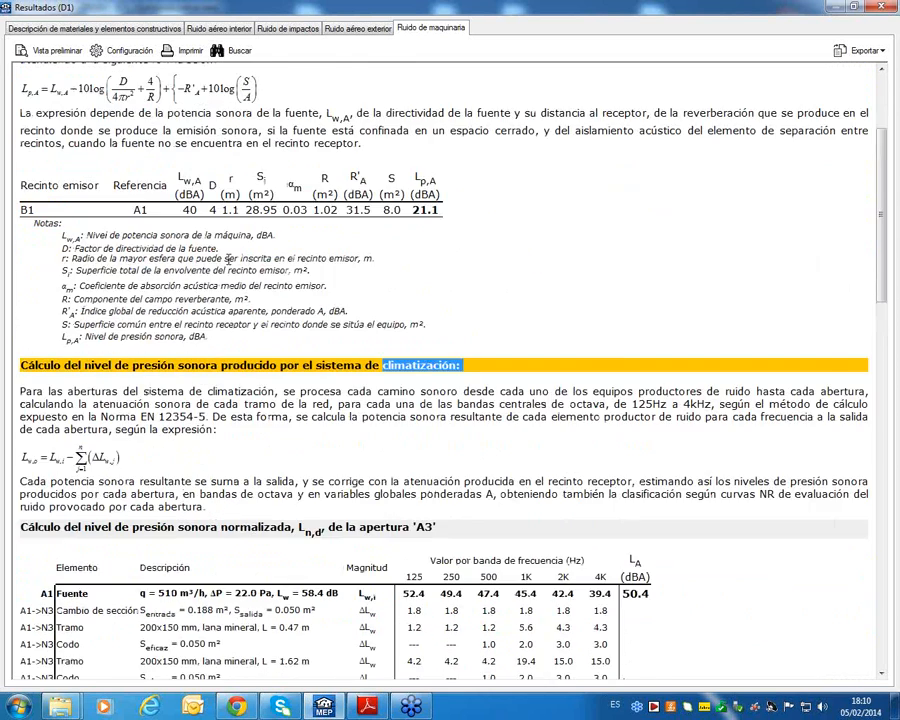
scroll(228, 258, "down", 3)
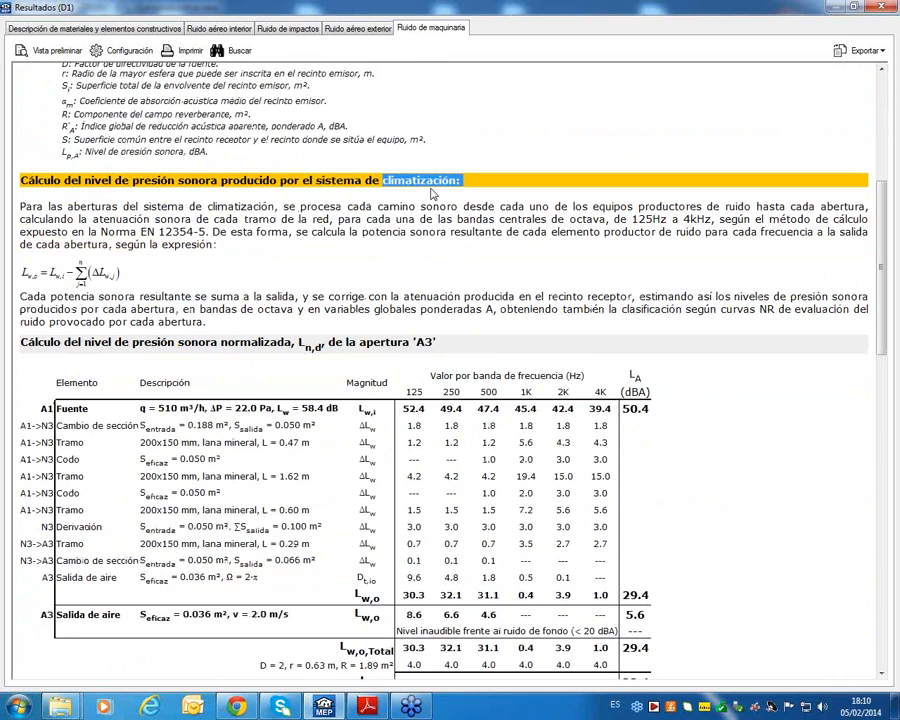
scroll(402, 285, "down", 3)
left_click_drag(360, 157, 452, 162)
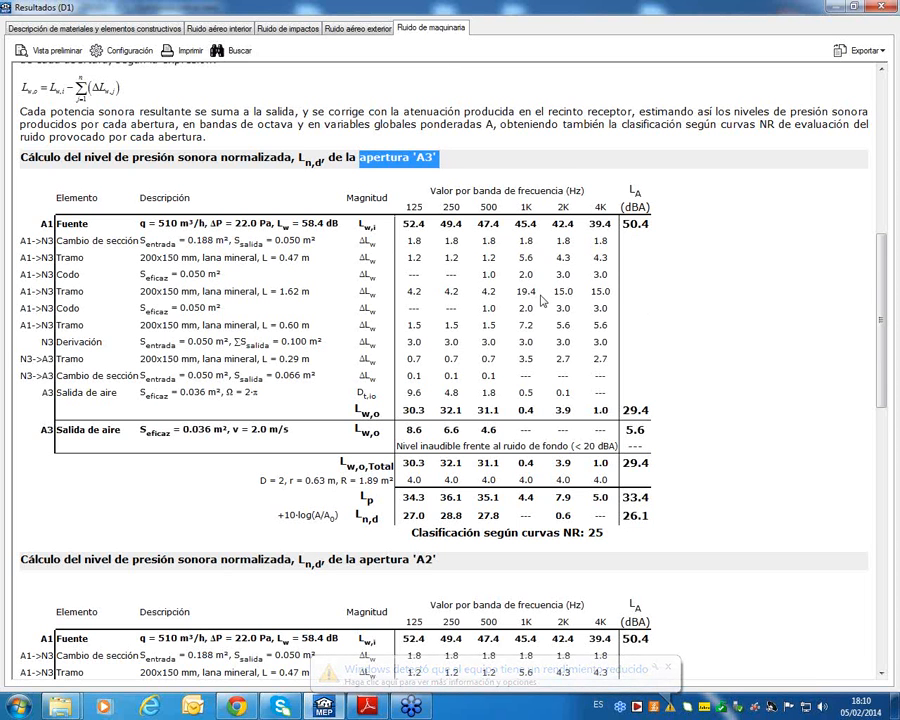
scroll(594, 347, "down", 3)
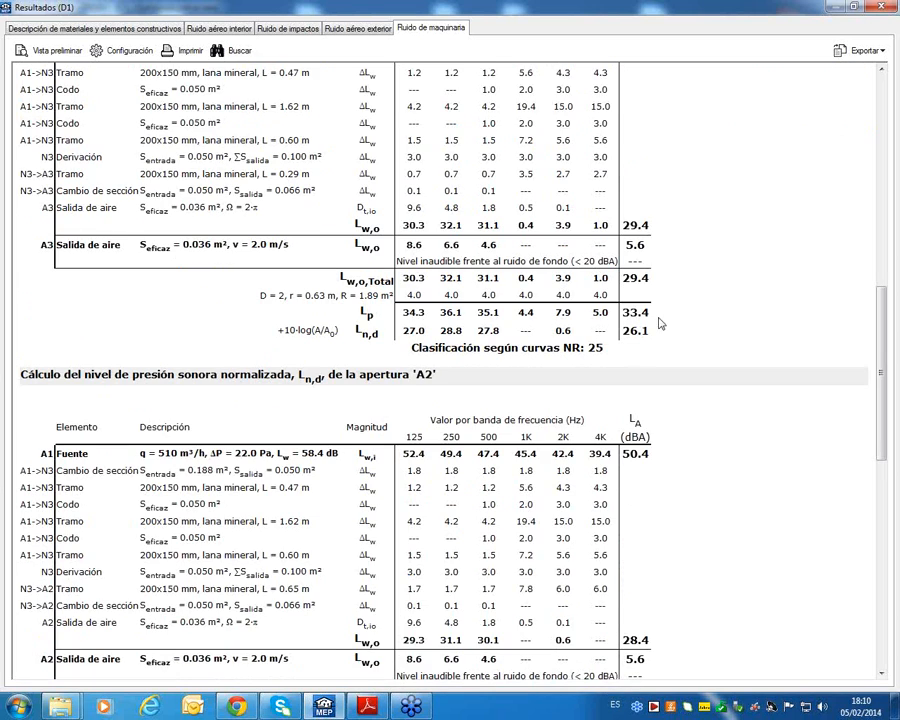
scroll(659, 323, "down", 2)
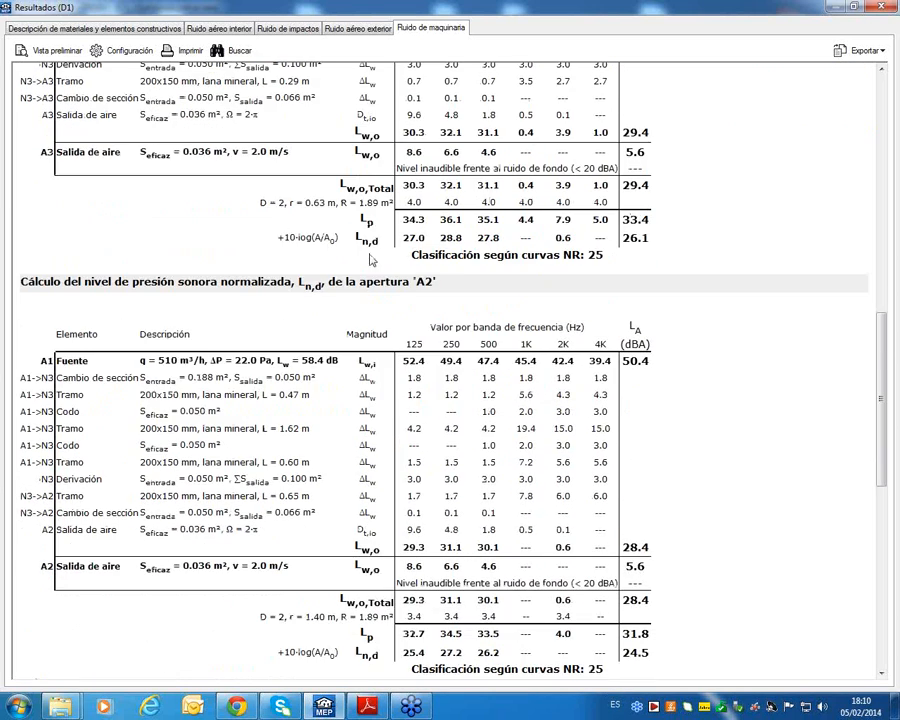
scroll(370, 260, "down", 6)
scroll(548, 540, "up", 5)
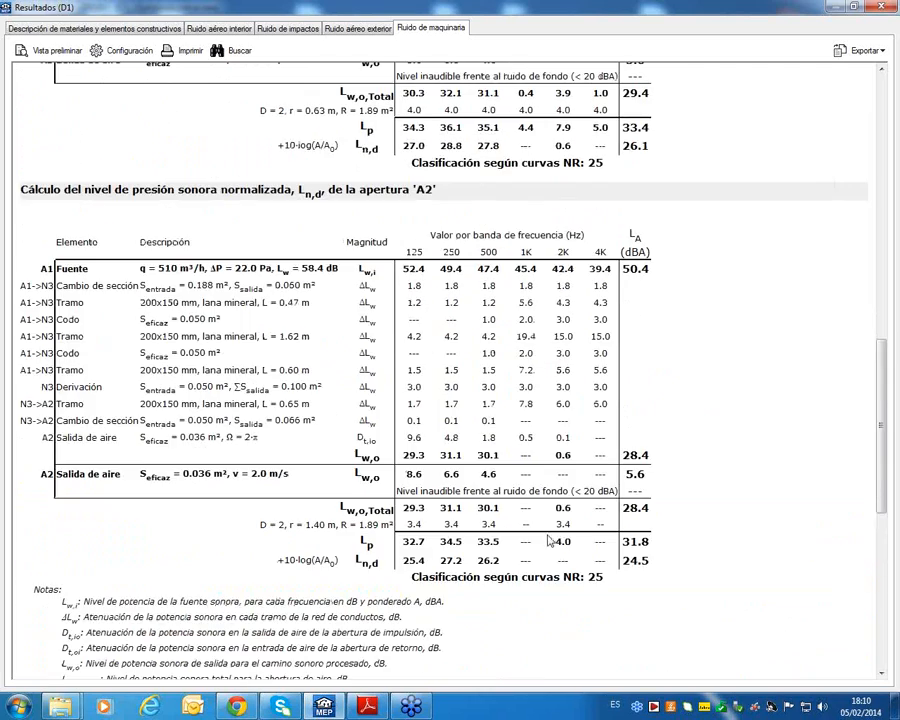
scroll(548, 540, "up", 8)
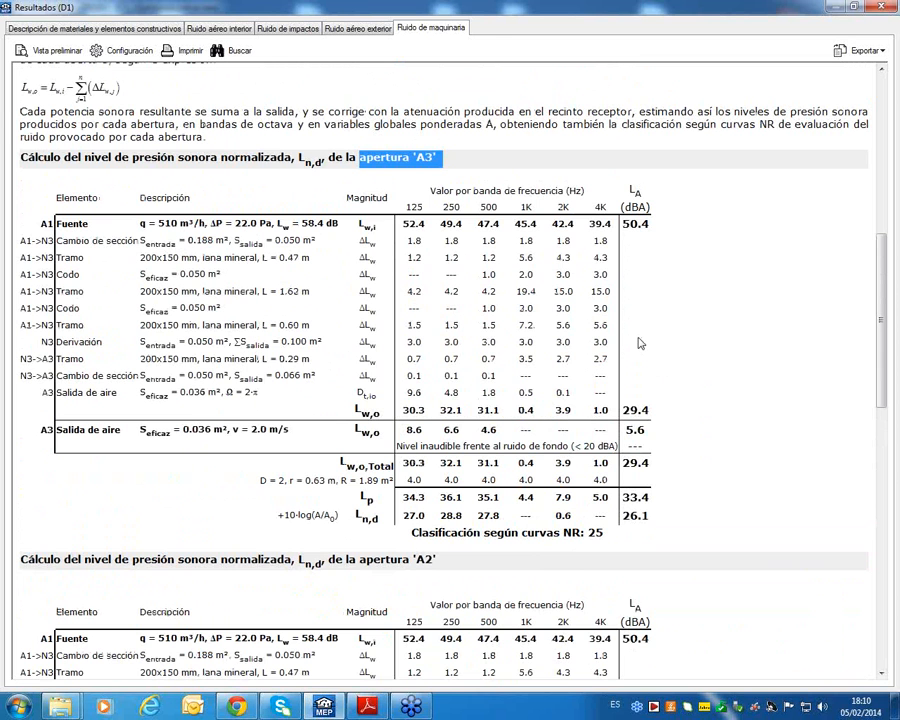
scroll(638, 332, "down", 5)
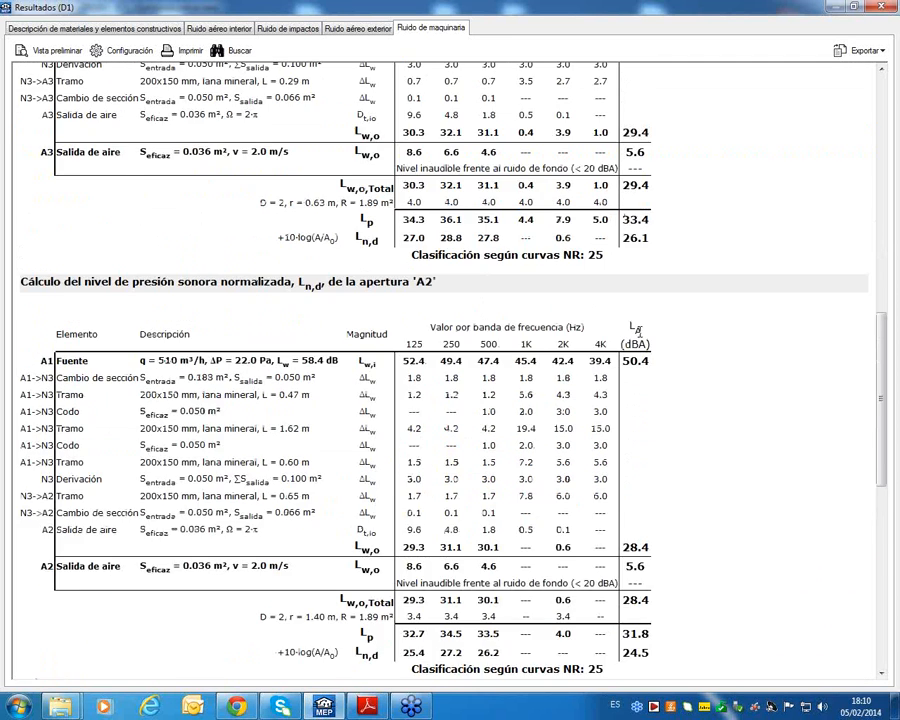
scroll(638, 332, "down", 11)
scroll(643, 333, "up", 6)
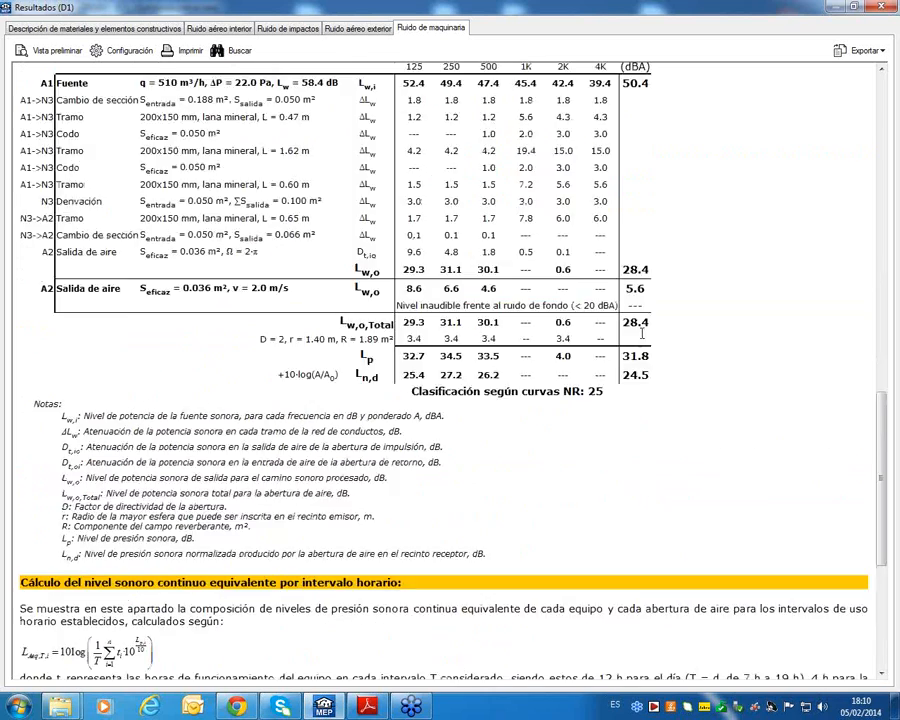
scroll(641, 335, "up", 5)
Examine the equivalent continuous sound level by time interval for A1, A3 and A2, and close the D1 results
scroll(531, 309, "down", 9)
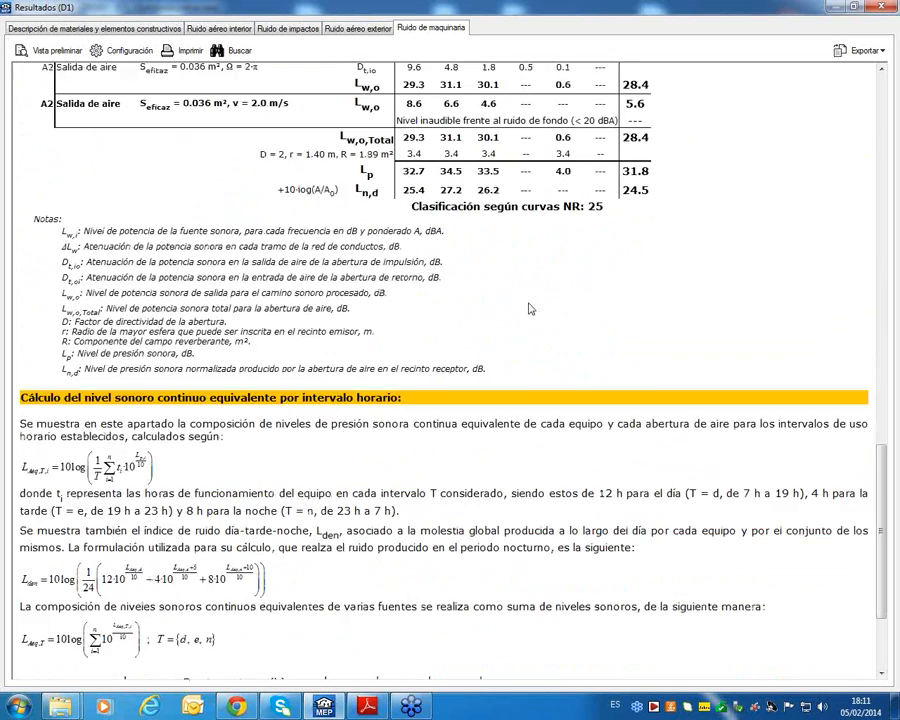
scroll(531, 309, "down", 3)
scroll(531, 309, "up", 3)
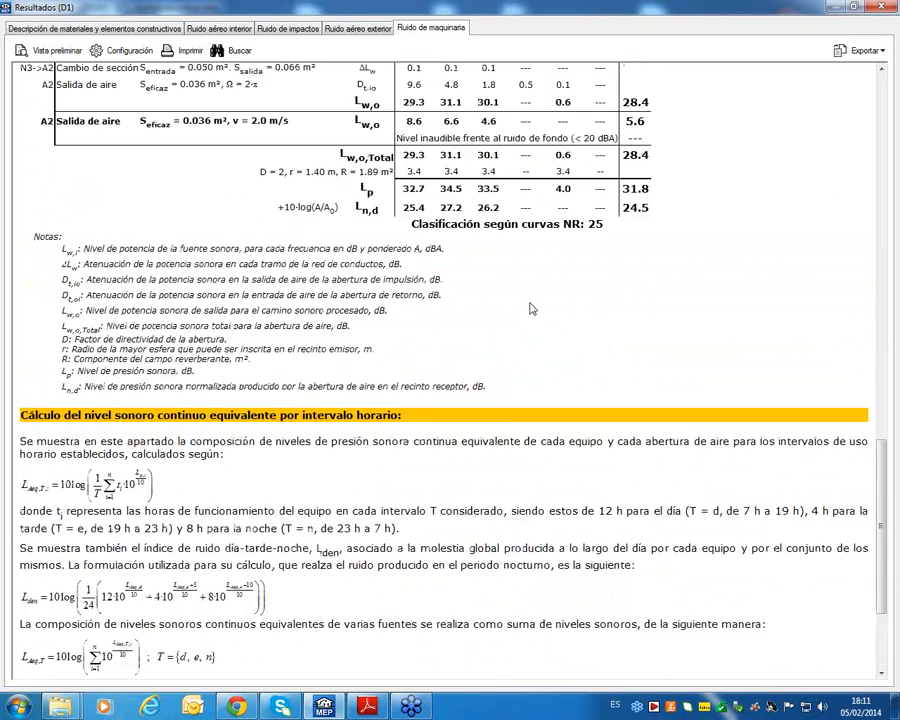
scroll(531, 309, "down", 3)
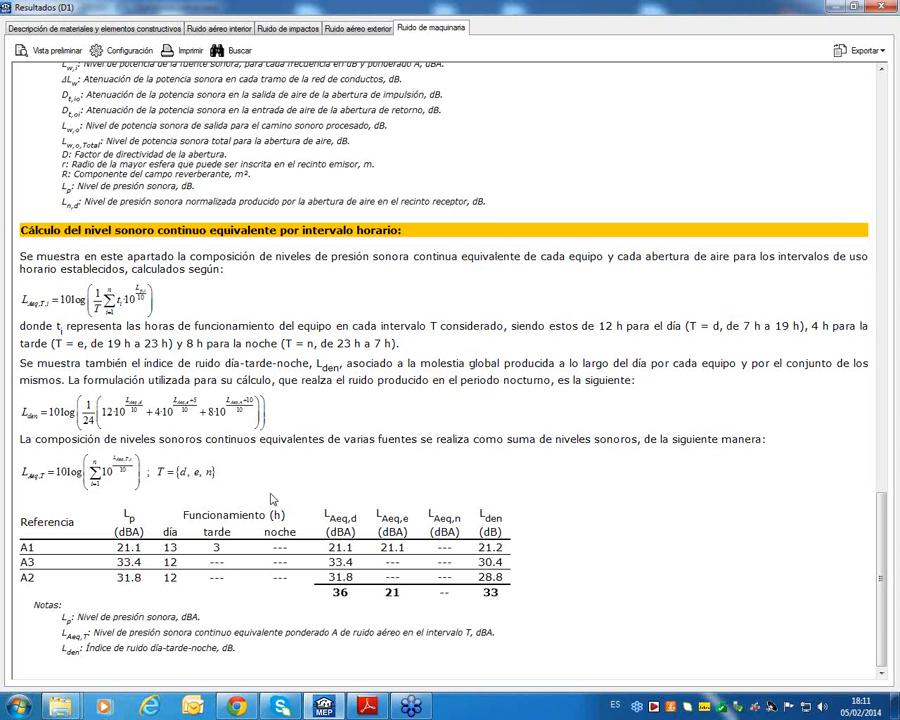
left_click(879, 8)
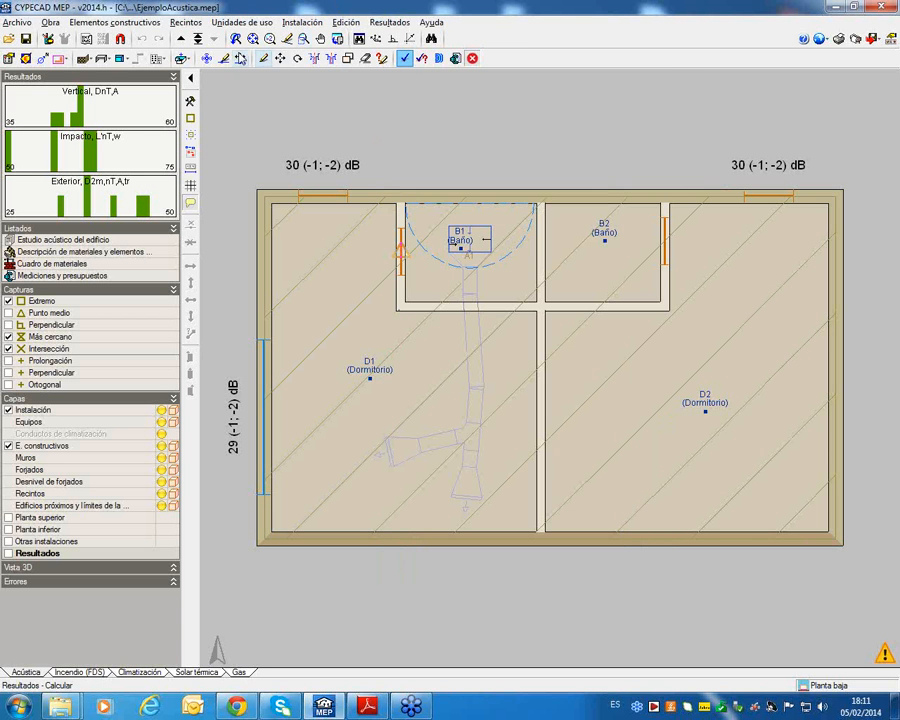
Inspect the daytime operating hours of the ducted split unit A1 in bathroom B1, leaving its settings as they are
left_click(224, 58)
left_click(462, 240)
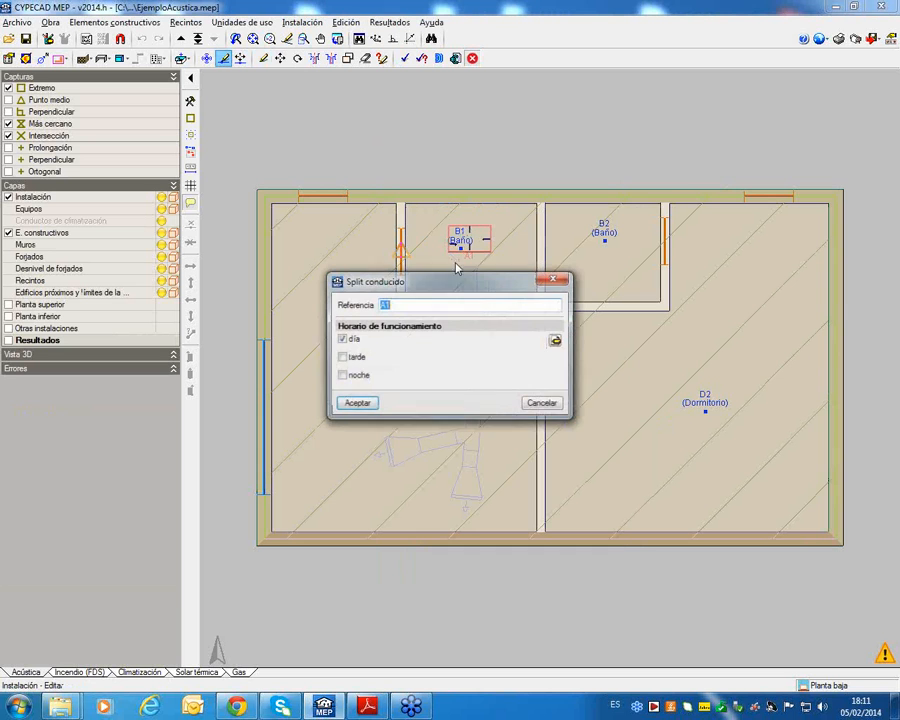
left_click(341, 340)
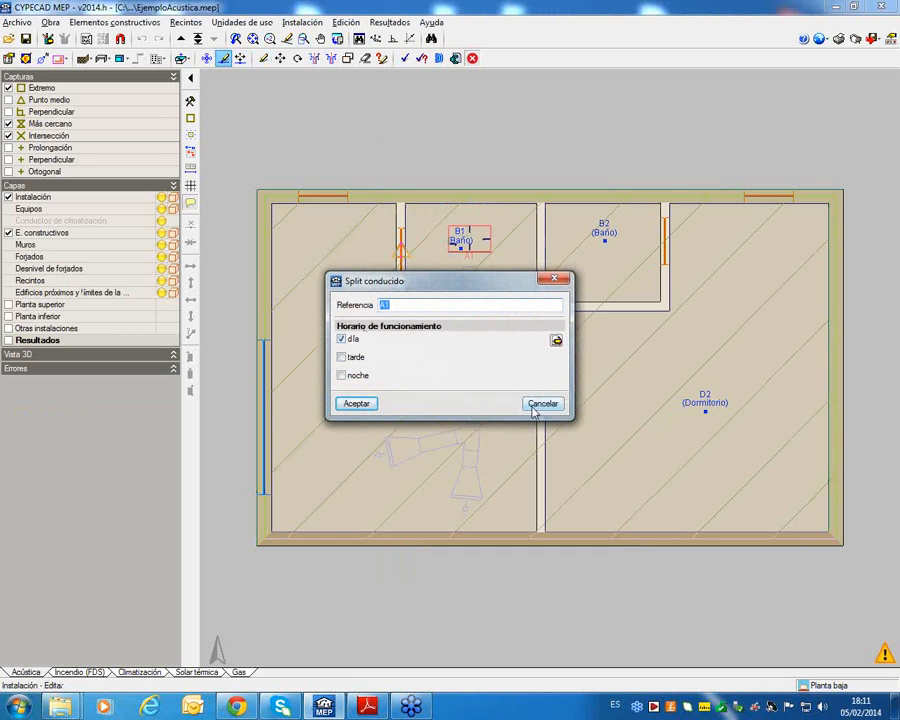
left_click(557, 340)
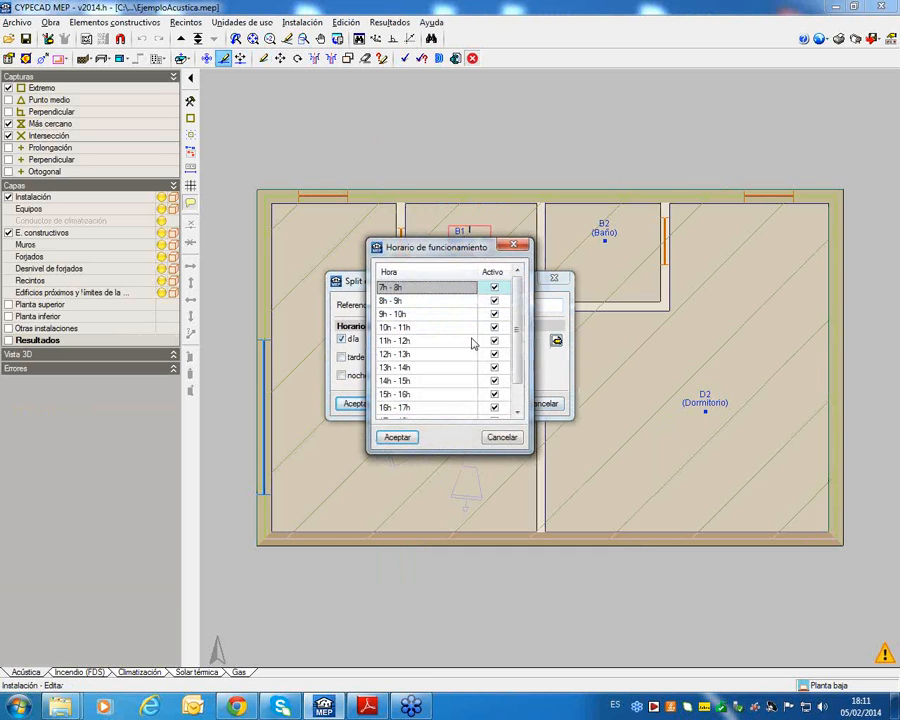
left_click(498, 436)
left_click(538, 456)
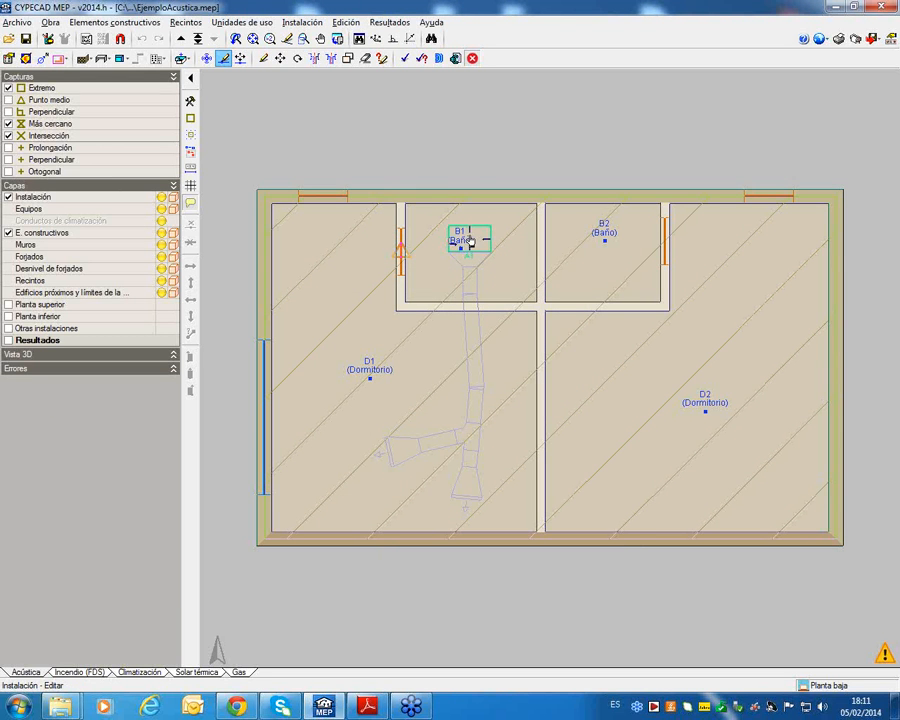
Review the settings for adding sound equipment, including height, sound power, corrections and operating schedule, without placing any equipment
left_click(302, 22)
left_click(312, 40)
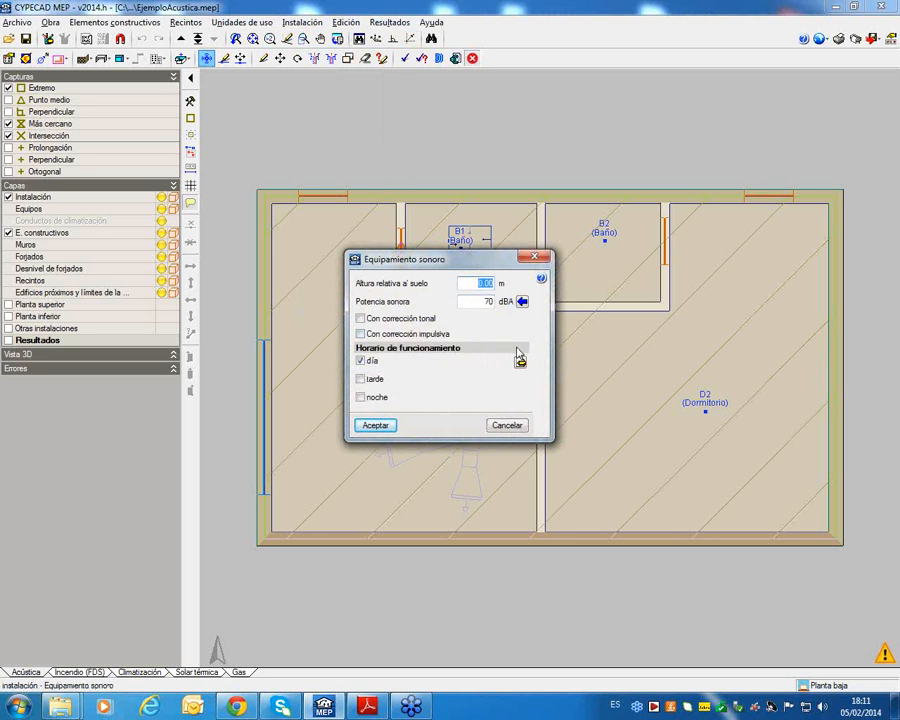
left_click(503, 425)
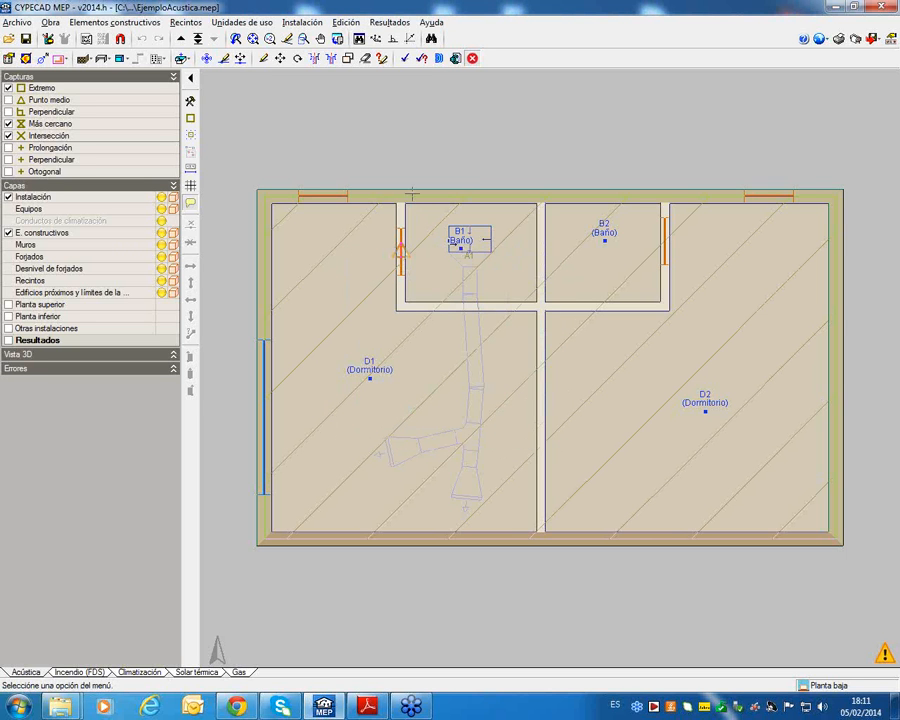
left_click(346, 22)
mouse_move(302, 22)
left_click(320, 40)
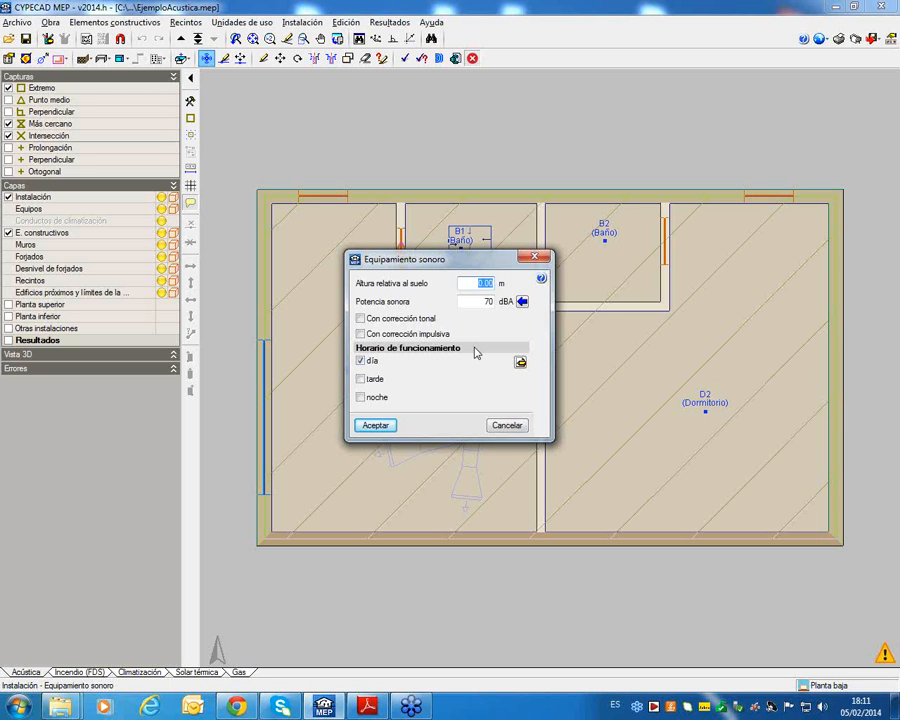
left_click(509, 426)
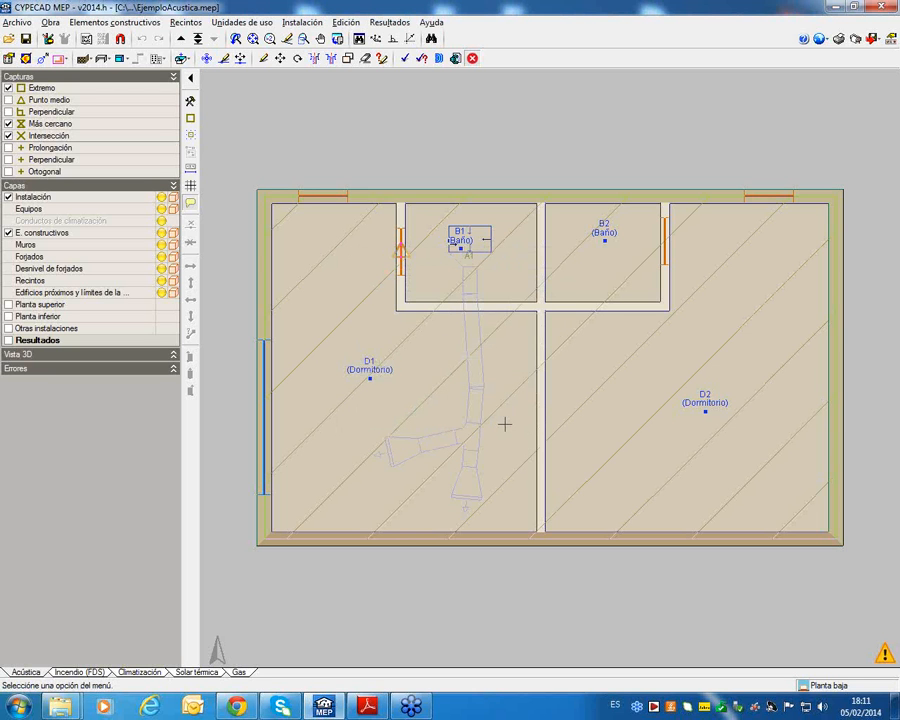